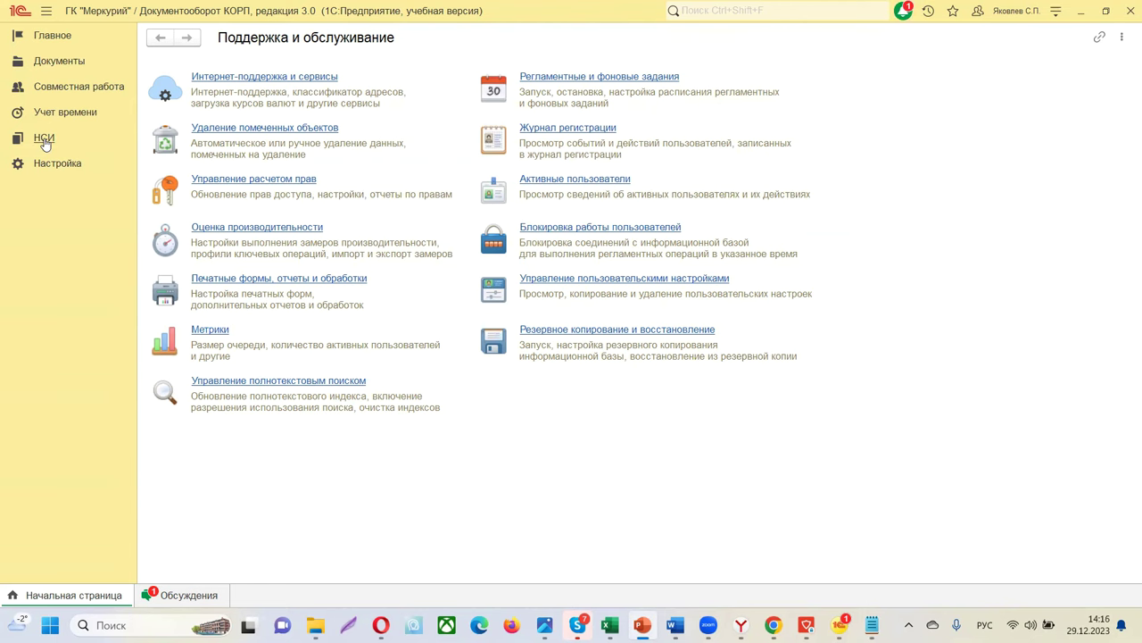
# Create a new document type in the reference data and name it "Исходящее письмо вебинар".
pyautogui.click(45, 141)
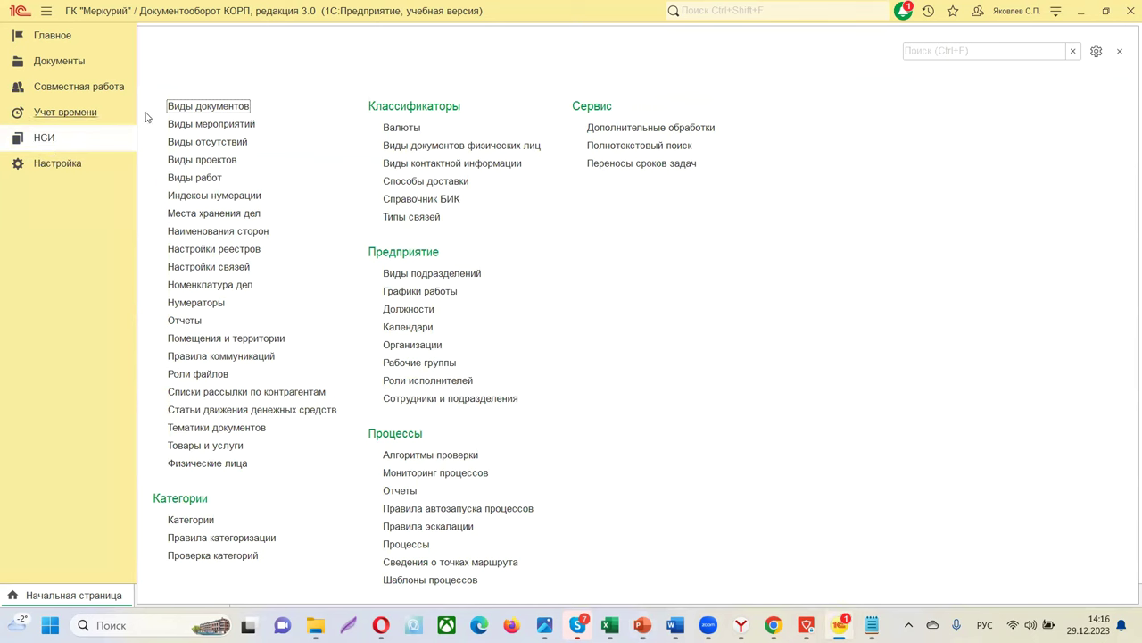
pyautogui.click(197, 109)
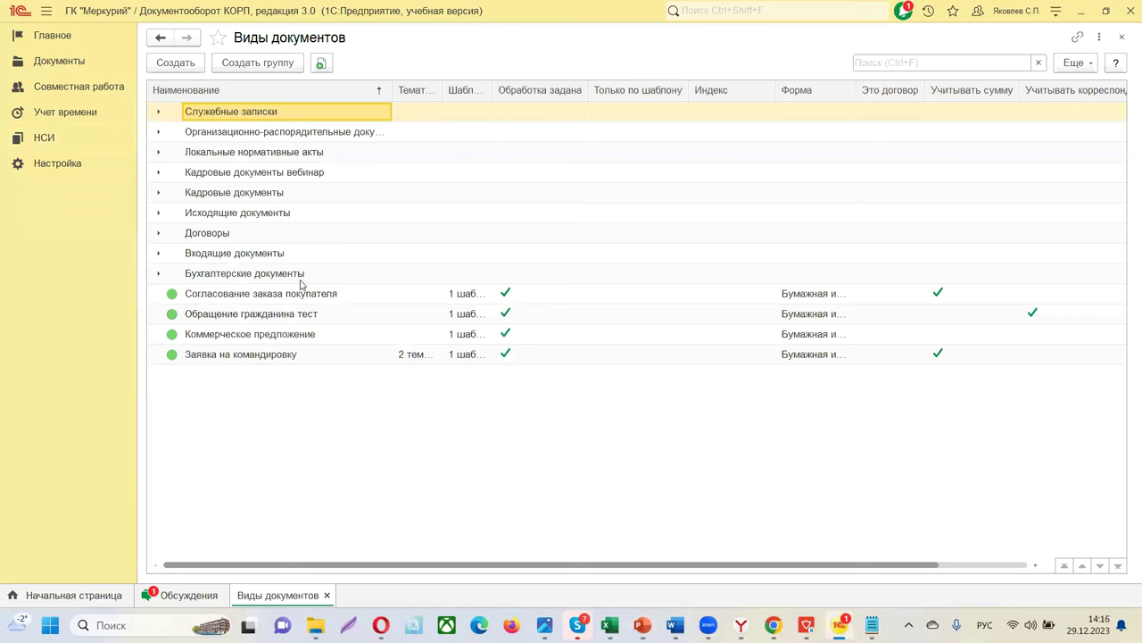
pyautogui.click(176, 62)
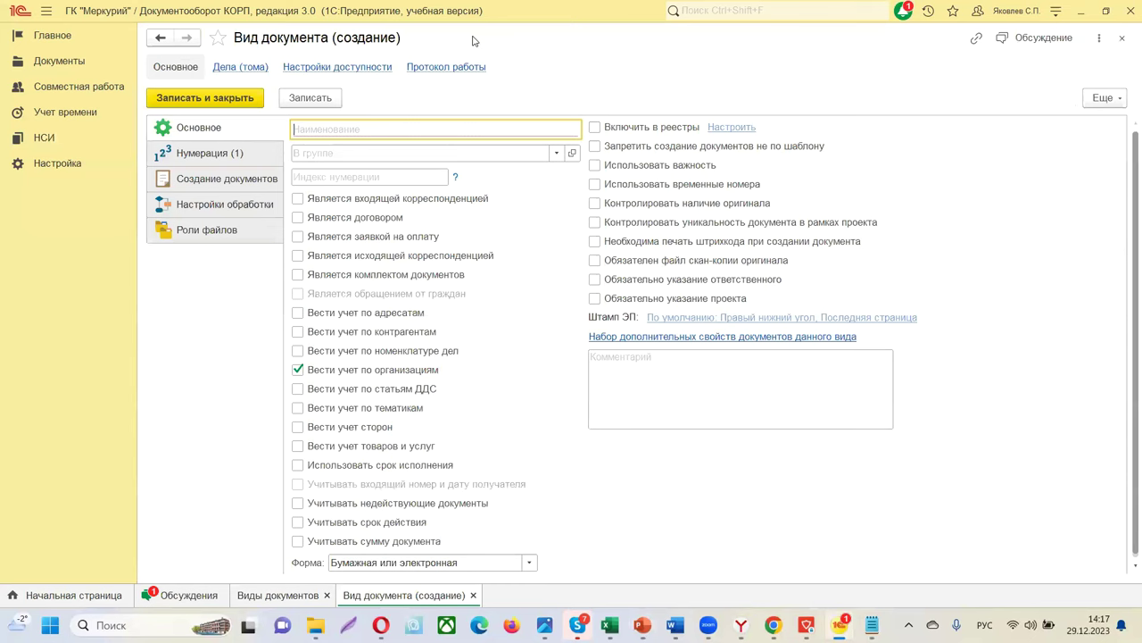
pyautogui.write('Исходящее письмо ')
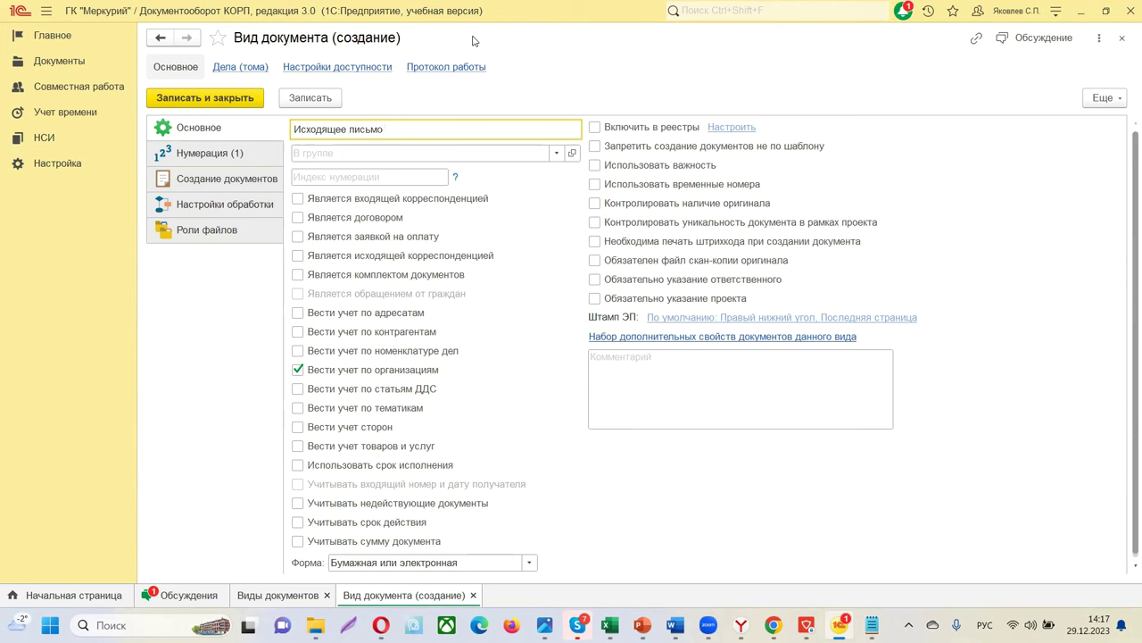
pyautogui.write('вебинар')
# Set the document type's numbering index to "ИПВ" and place it in the group "Исходящие документы".
pyautogui.click(347, 175)
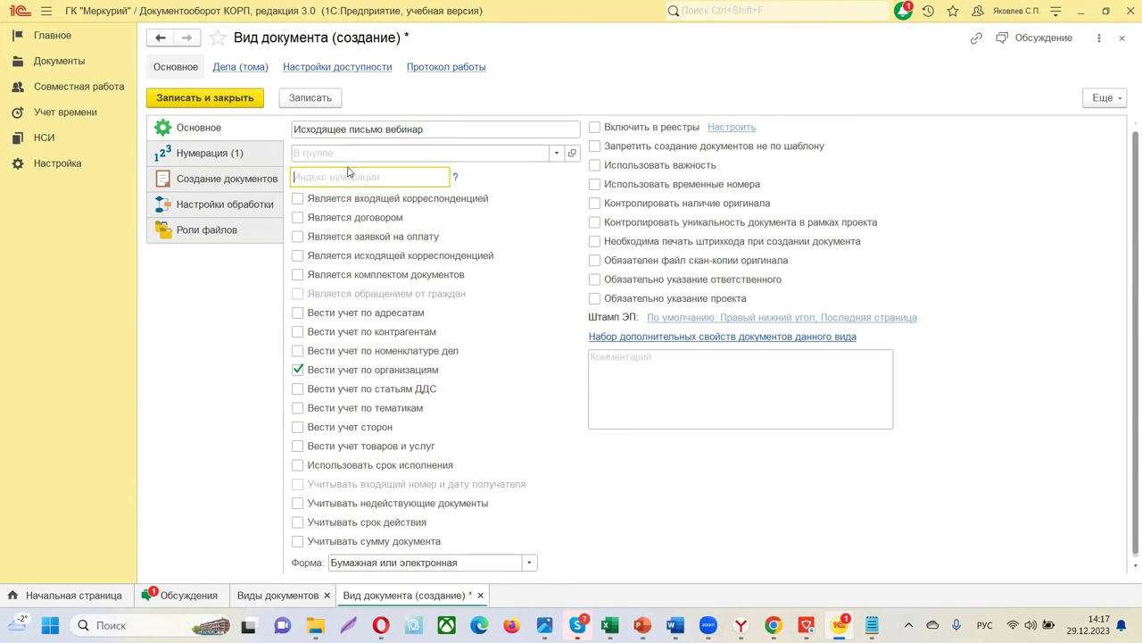
pyautogui.write('ИПВ')
pyautogui.click(557, 153)
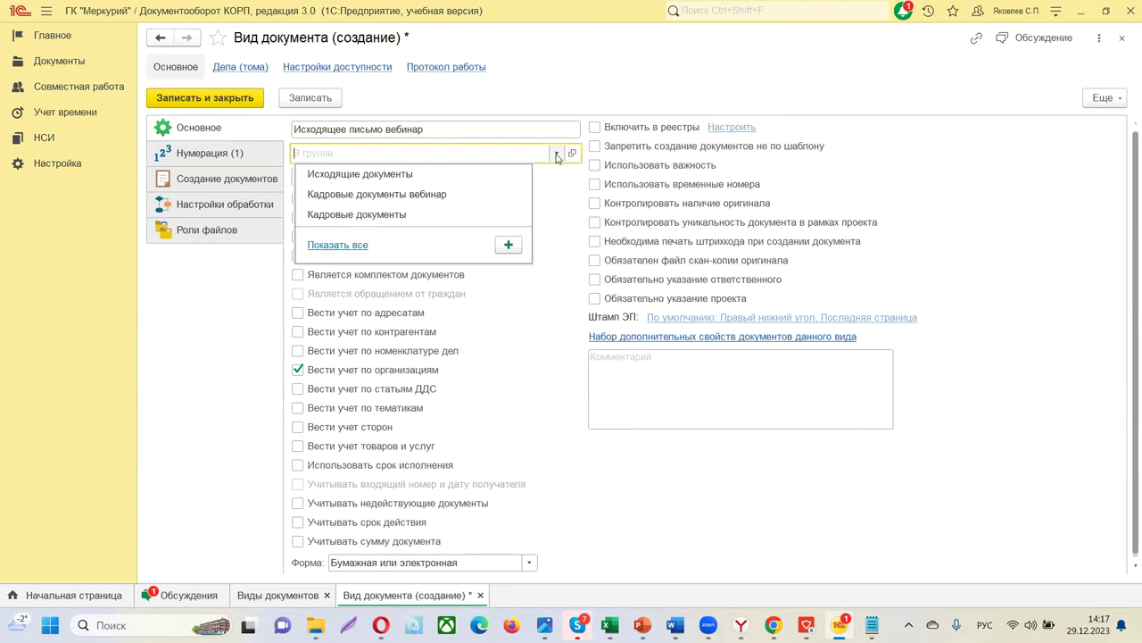
pyautogui.click(348, 175)
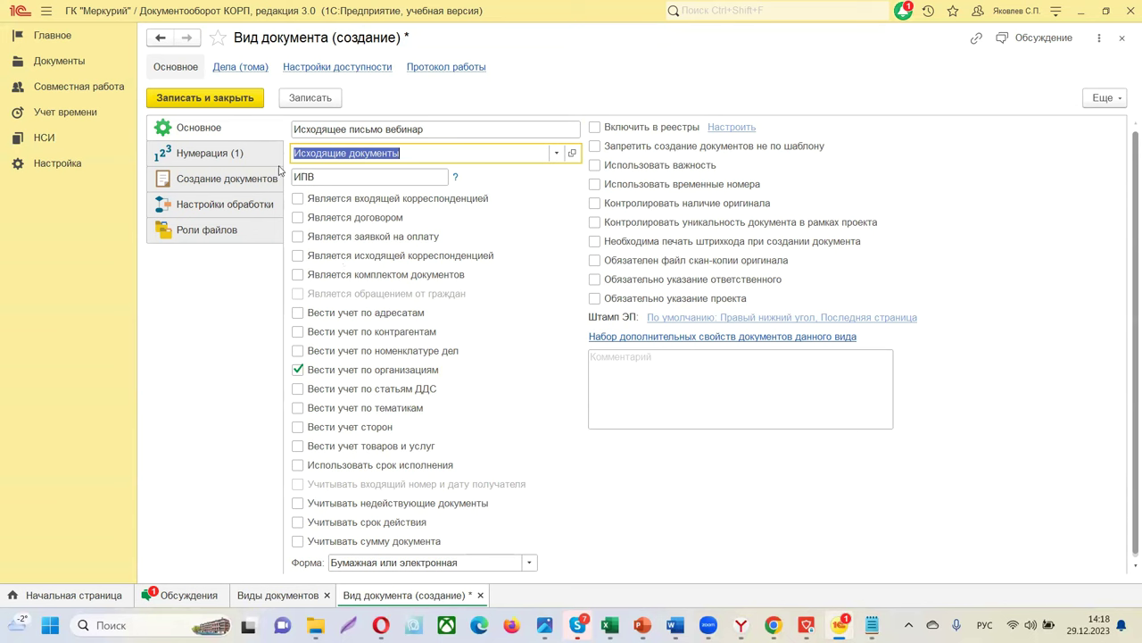
# Enable outgoing correspondence, accounting by topics and temporary numbers for the document type, and save it.
pyautogui.click(298, 256)
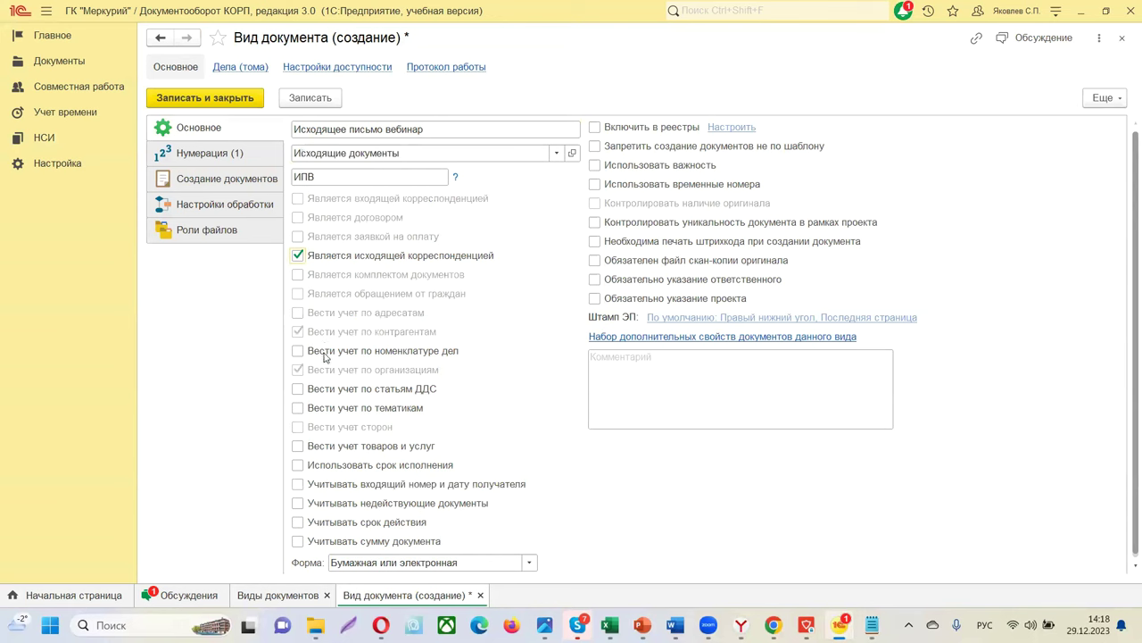
pyautogui.click(297, 408)
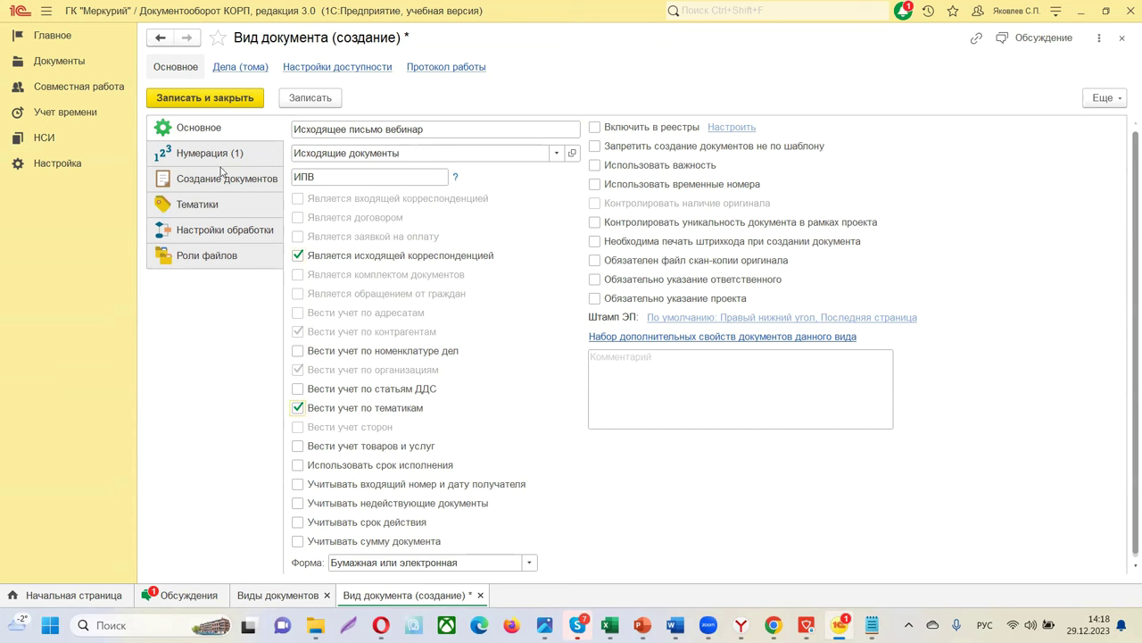
pyautogui.click(596, 185)
pyautogui.click(309, 97)
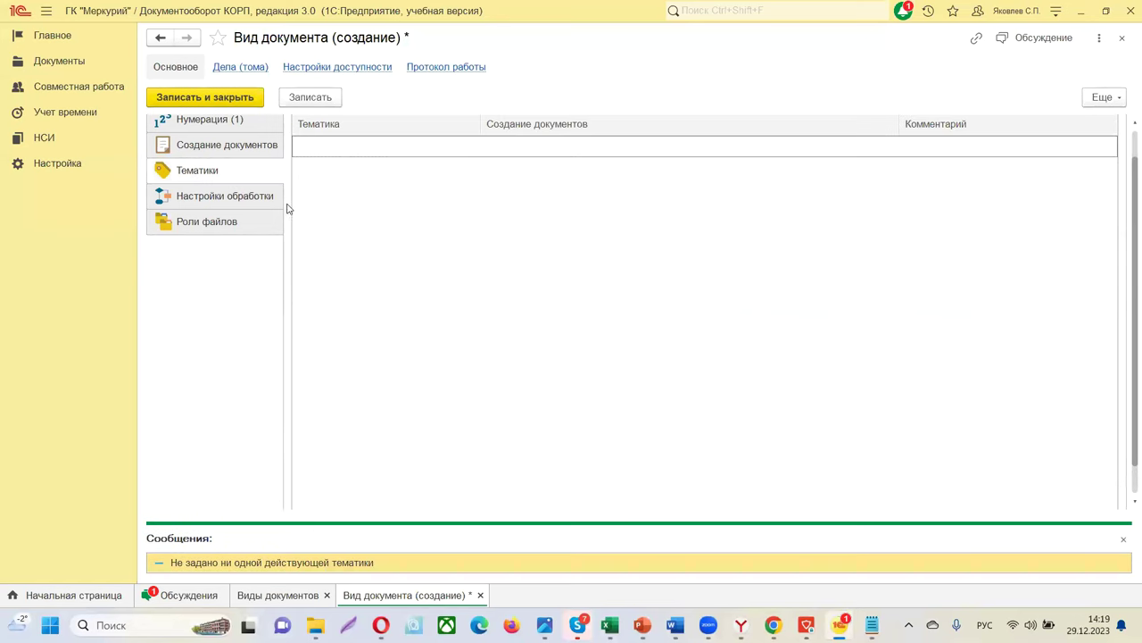
# Add a document topic named "Уведомление" with numbering index "У" and save it.
pyautogui.scroll(1, 244, 209)
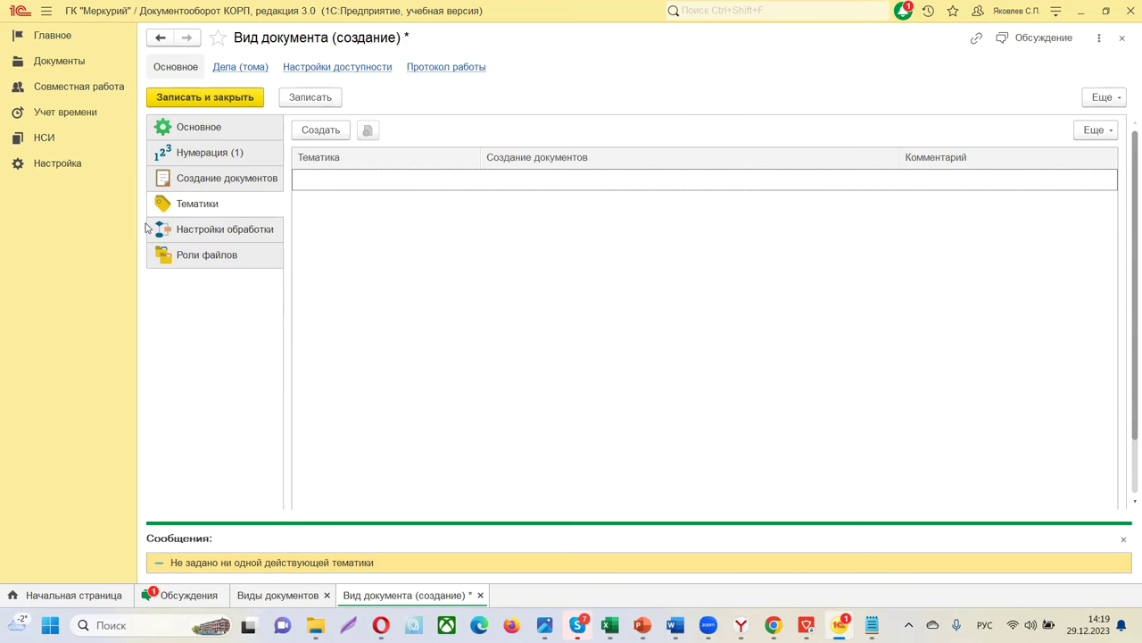
pyautogui.click(315, 136)
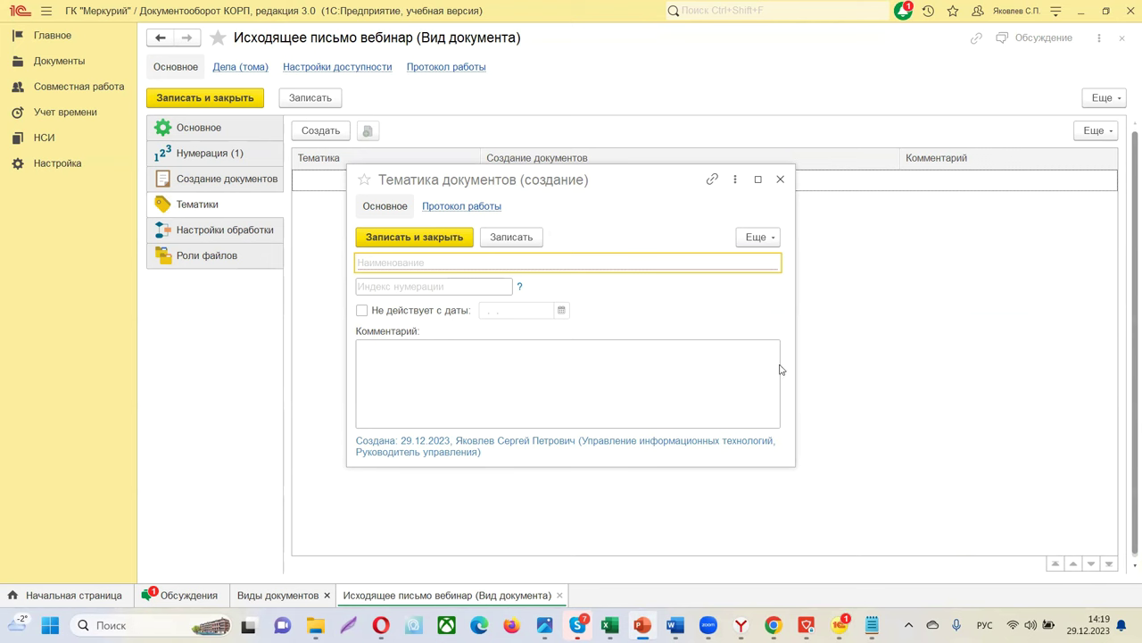
pyautogui.rightClick(382, 259)
pyautogui.click(415, 325)
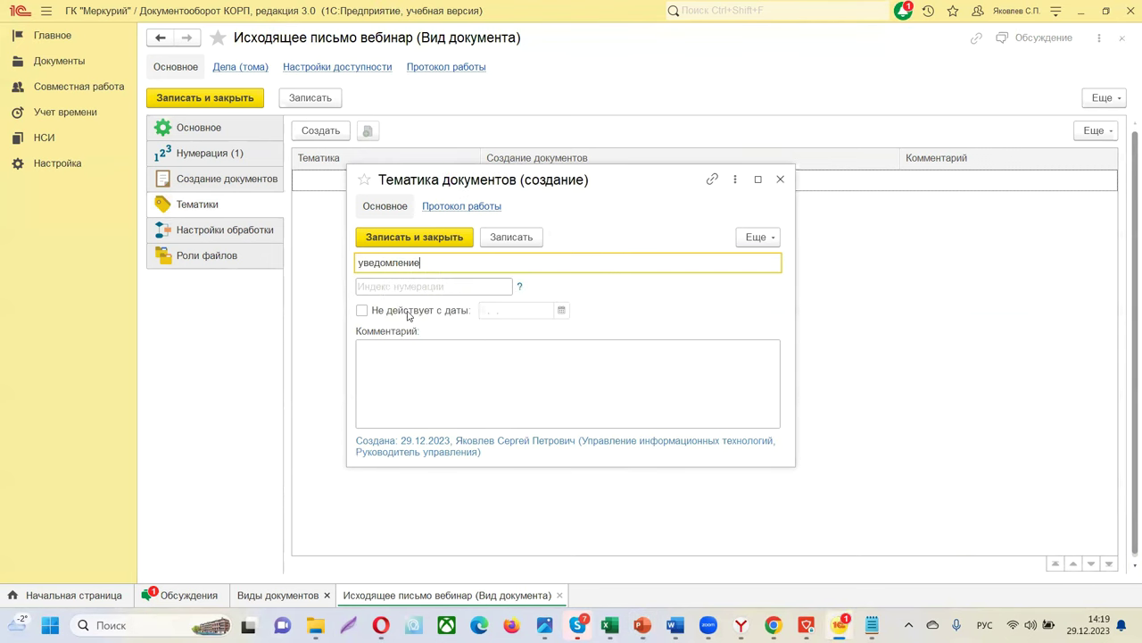
pyautogui.click(362, 262)
pyautogui.press('BackSpace')
pyautogui.write('У')
pyautogui.click(426, 286)
pyautogui.write('У')
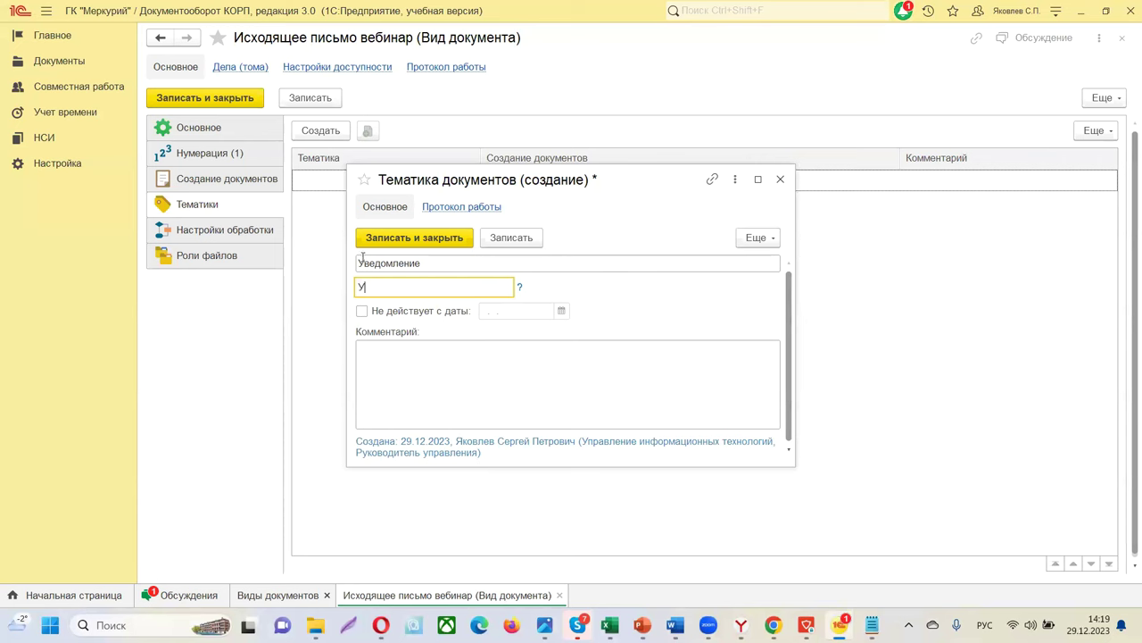
pyautogui.click(403, 239)
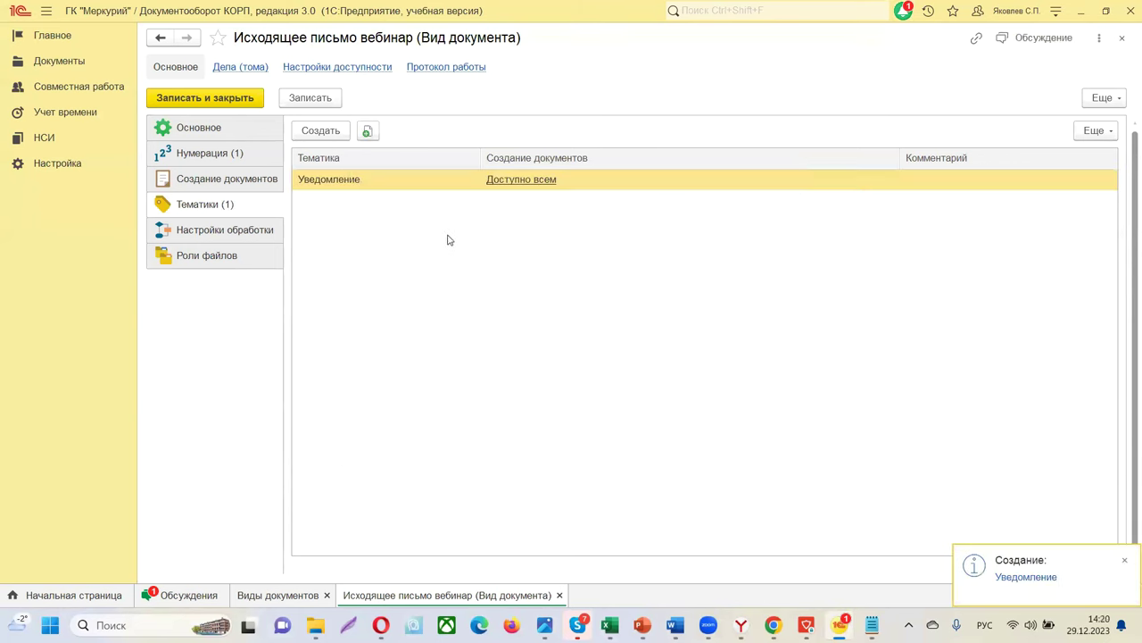
# Add a second topic named "Поздравление" with numbering index "П", and save the document type.
pyautogui.click(320, 131)
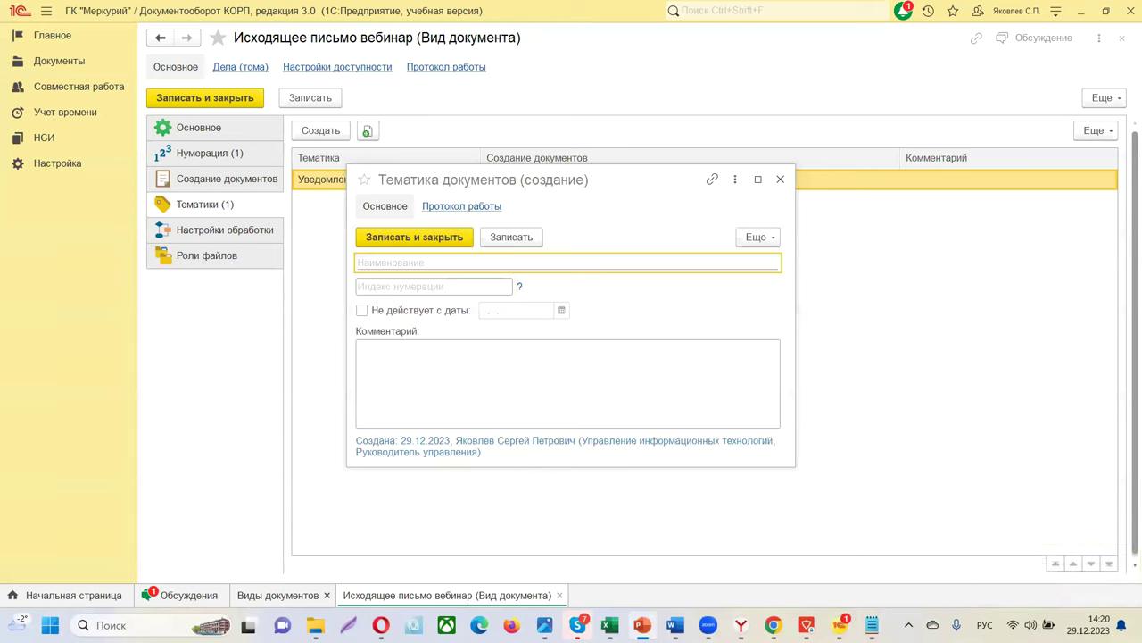
pyautogui.rightClick(382, 262)
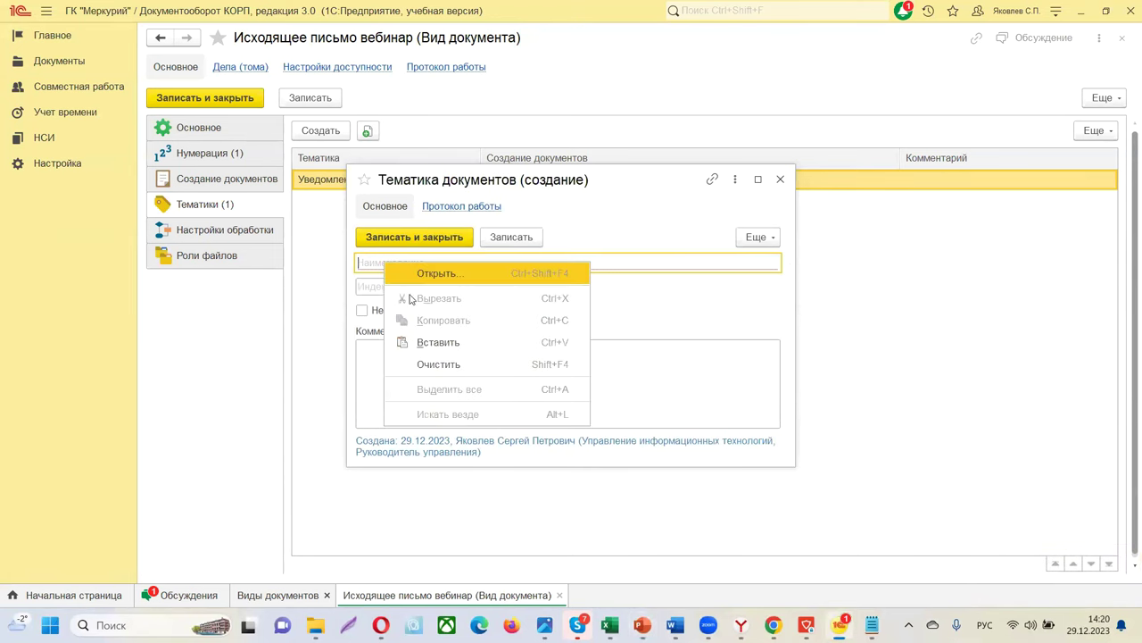
pyautogui.click(420, 342)
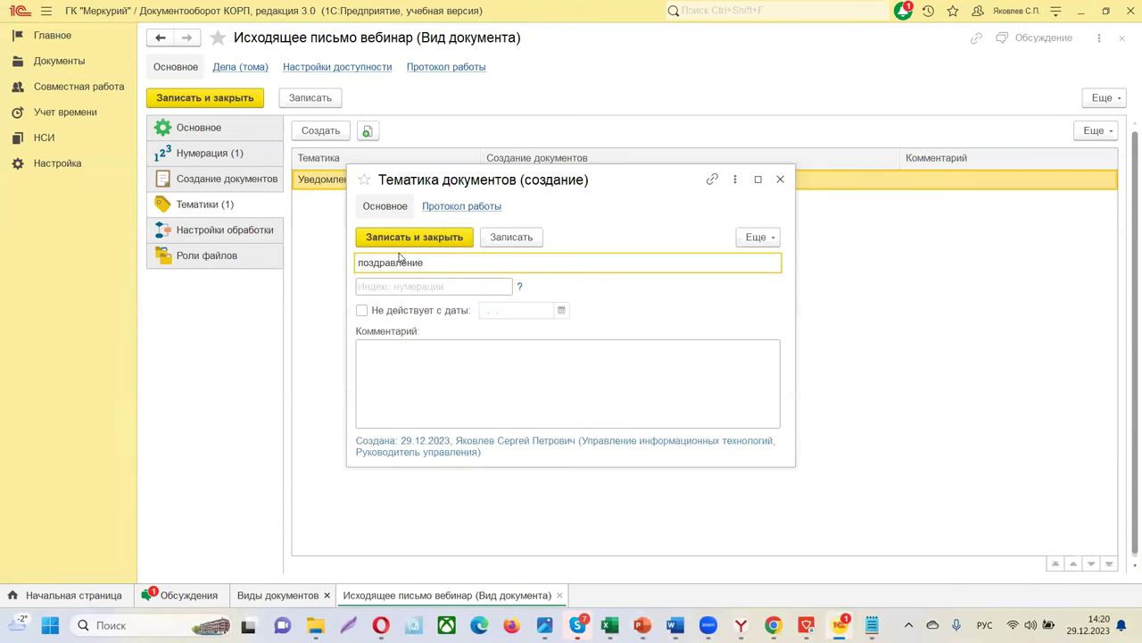
pyautogui.press('BackSpace')
pyautogui.write('П')
pyautogui.click(419, 283)
pyautogui.write('П')
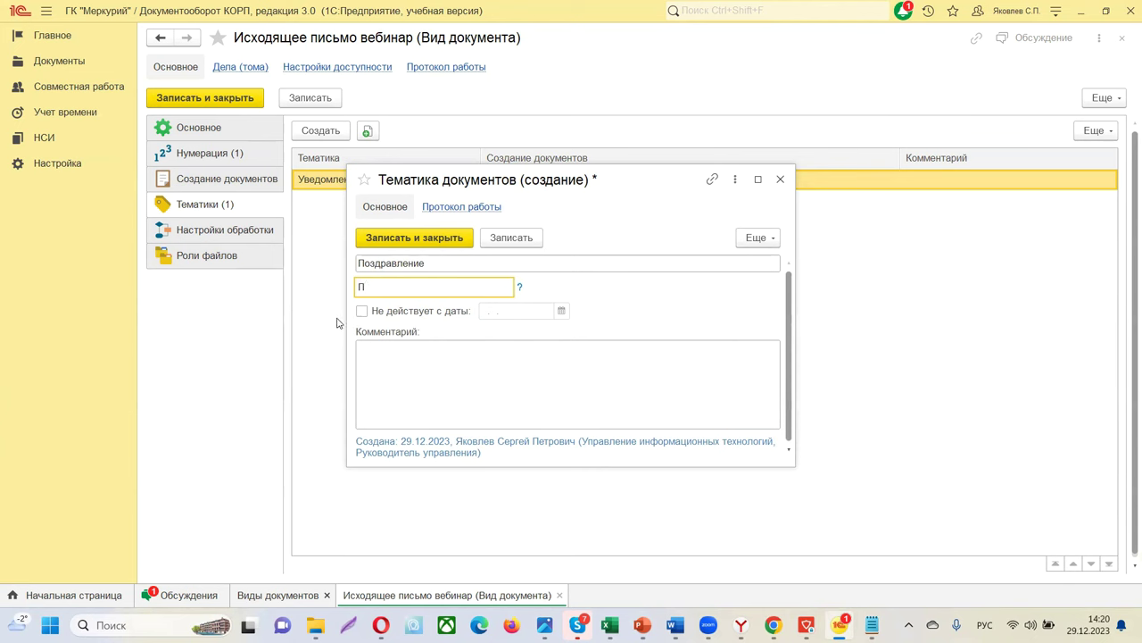
pyautogui.click(400, 239)
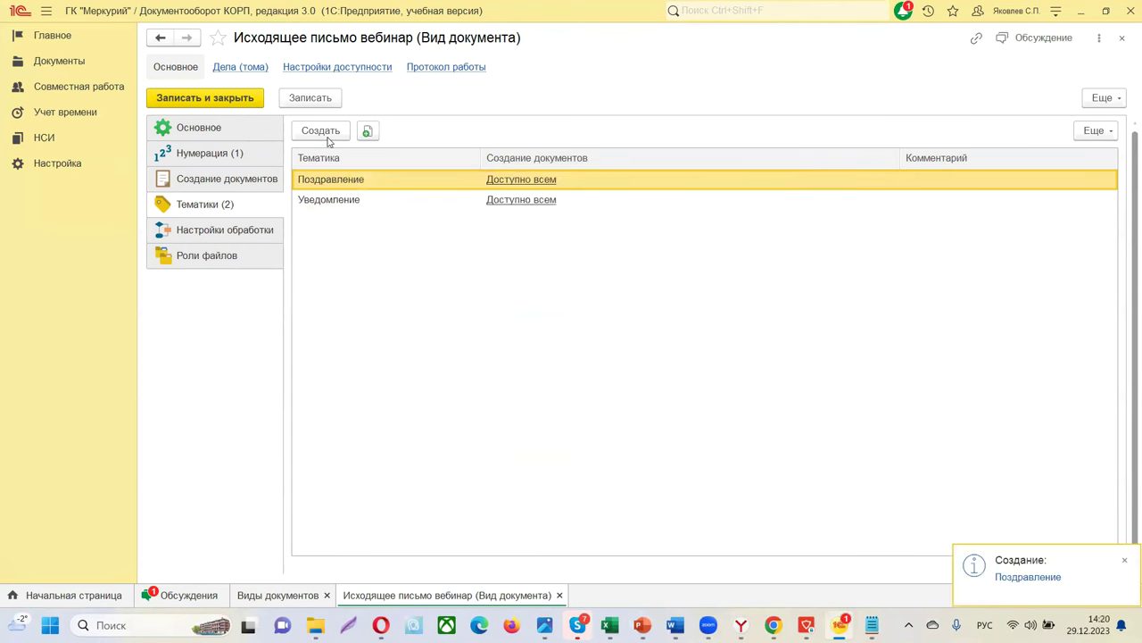
pyautogui.click(324, 97)
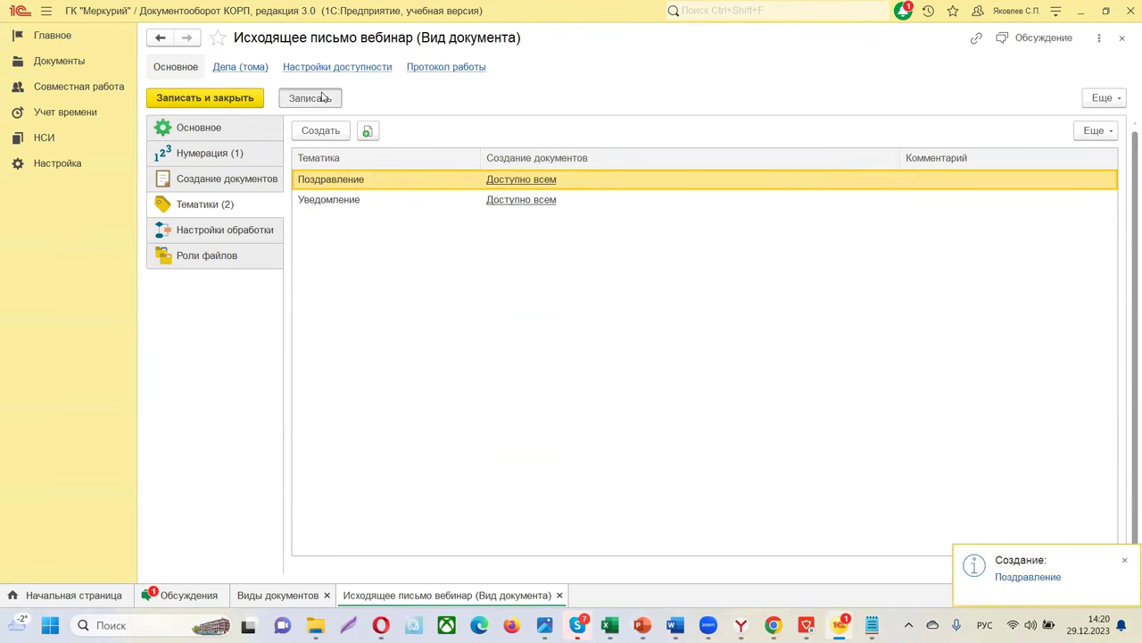
# Open the set of additional properties for this document type and examine the attributes of the "Заявка на командировку" sets for comparison.
pyautogui.click(214, 134)
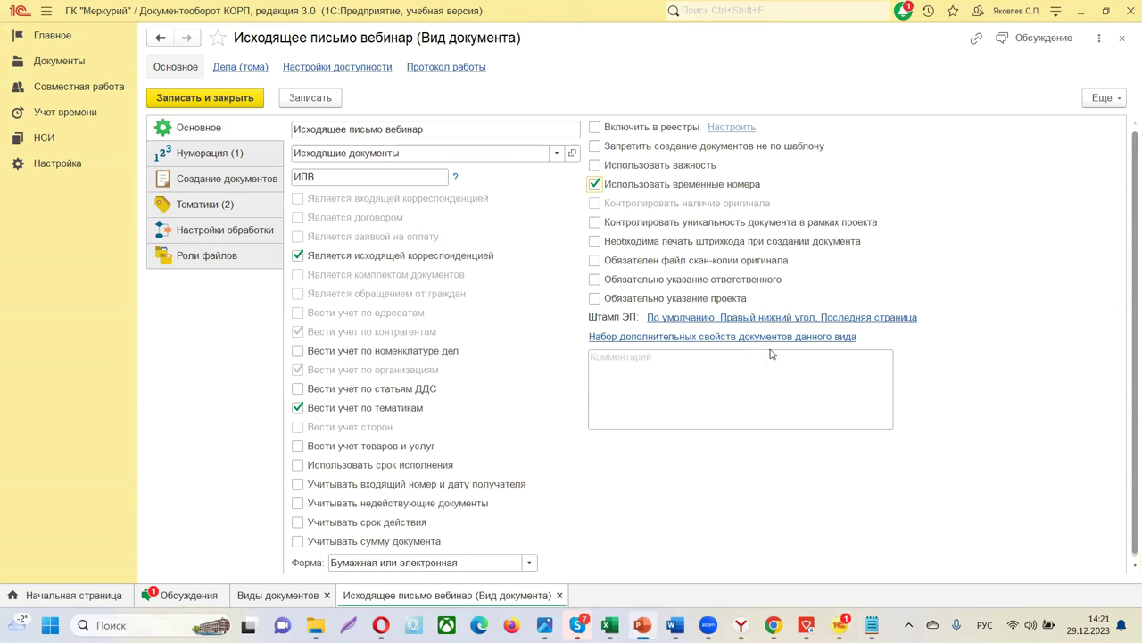
pyautogui.click(635, 345)
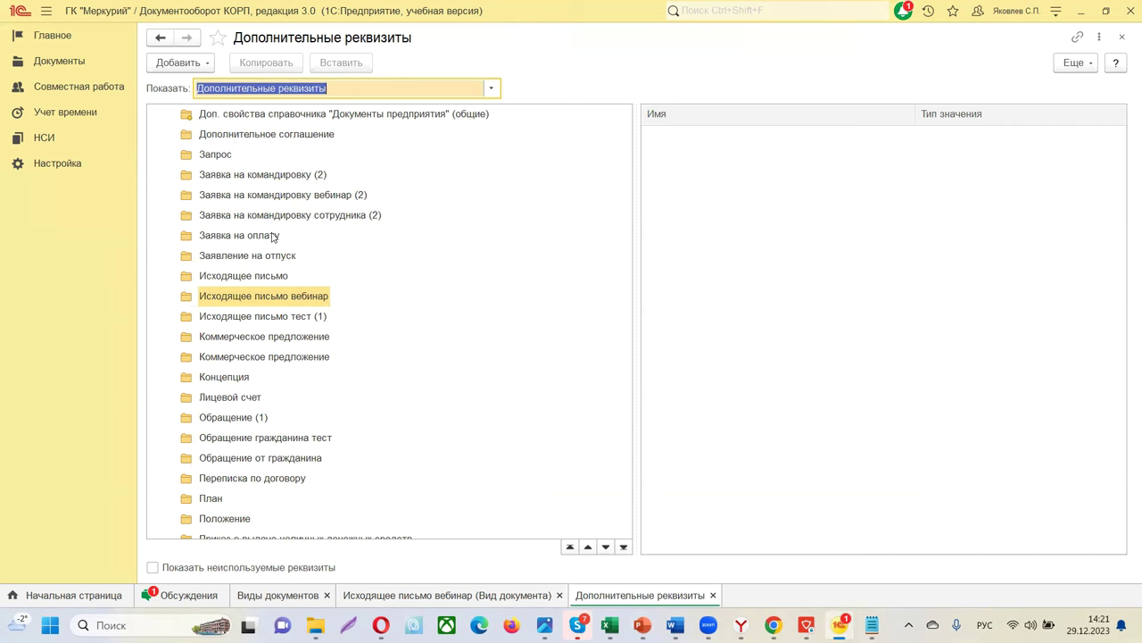
pyautogui.click(259, 195)
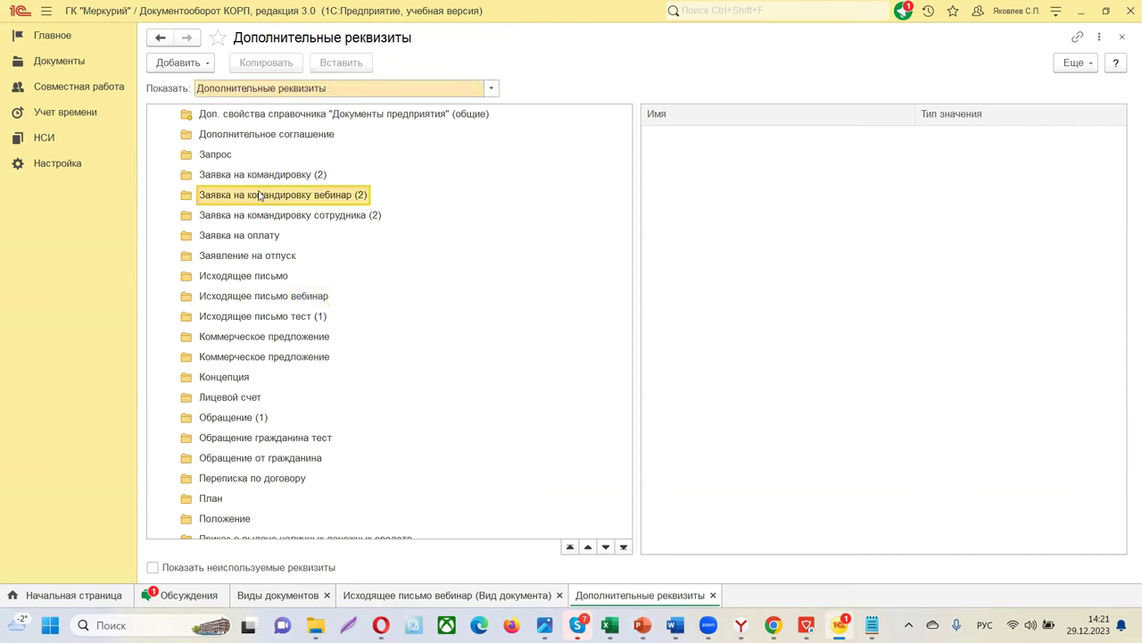
pyautogui.click(270, 213)
pyautogui.click(275, 182)
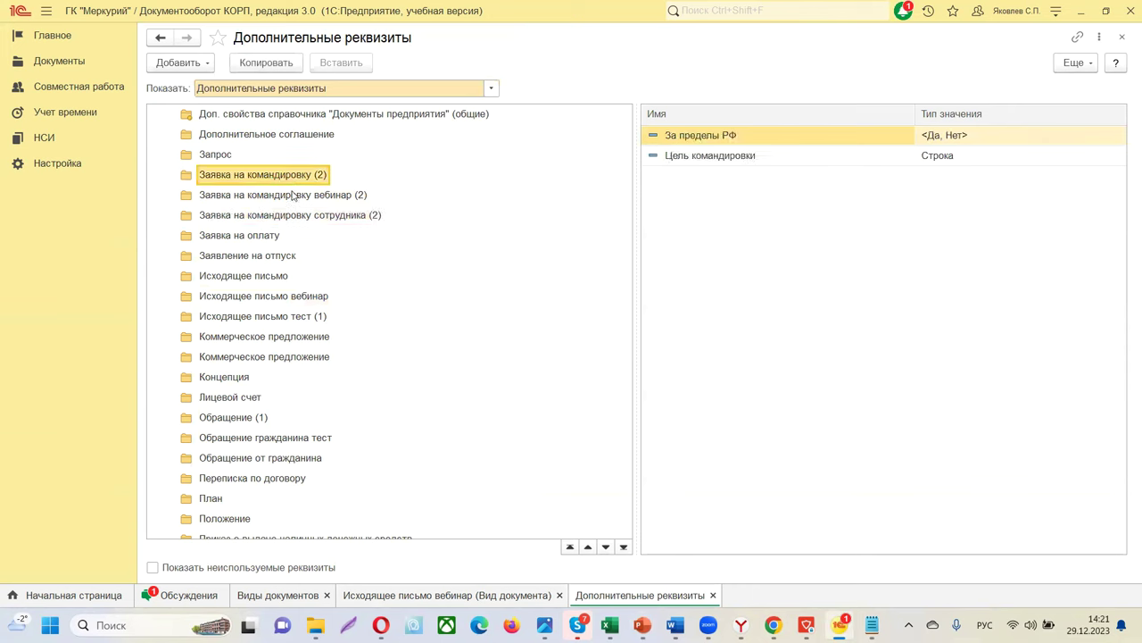
pyautogui.click(294, 197)
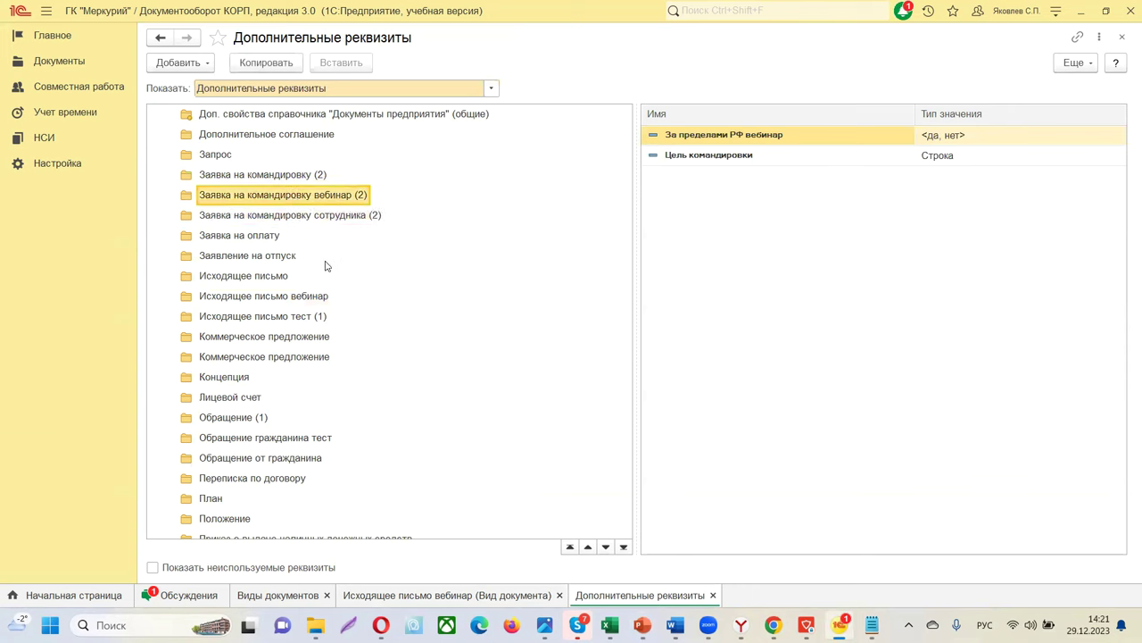
# Add an additional attribute named "Требуется дополнительный звонок от Секретаря" to the "Исходящее письмо вебинар" set.
pyautogui.click(276, 300)
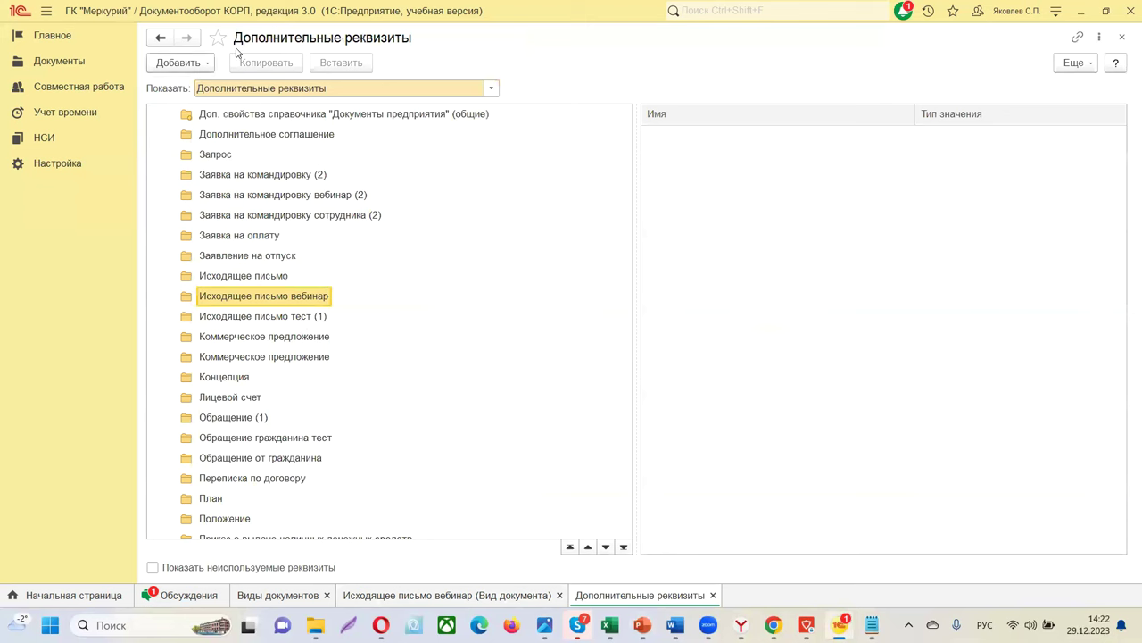
pyautogui.click(178, 64)
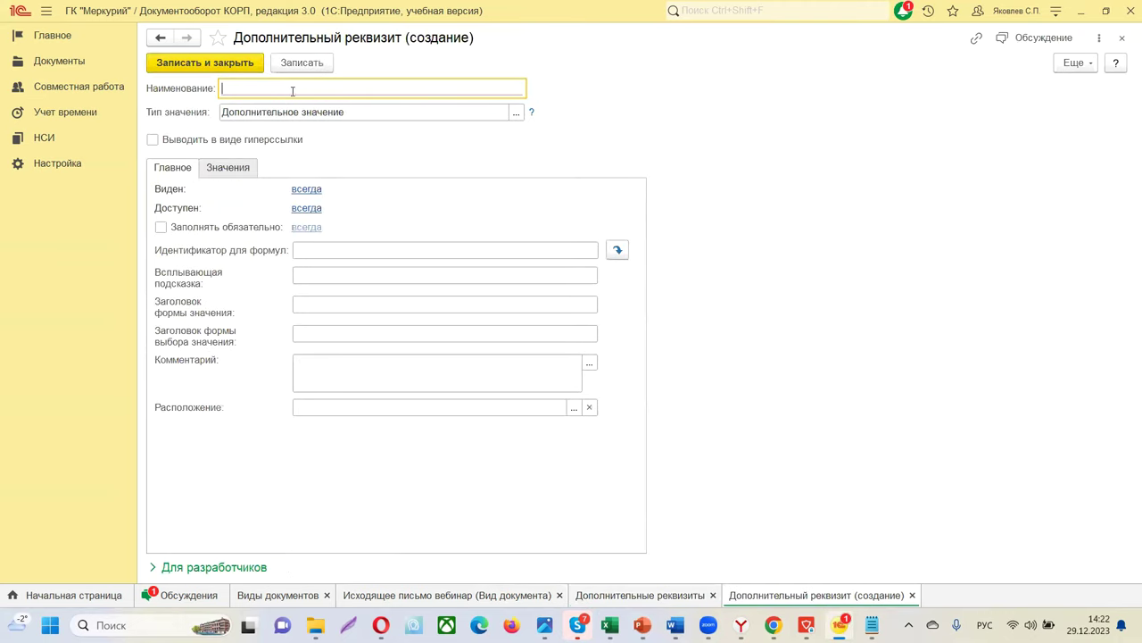
pyautogui.rightClick(256, 89)
pyautogui.click(312, 169)
pyautogui.click(212, 90)
pyautogui.press('Delete')
pyautogui.write('Т')
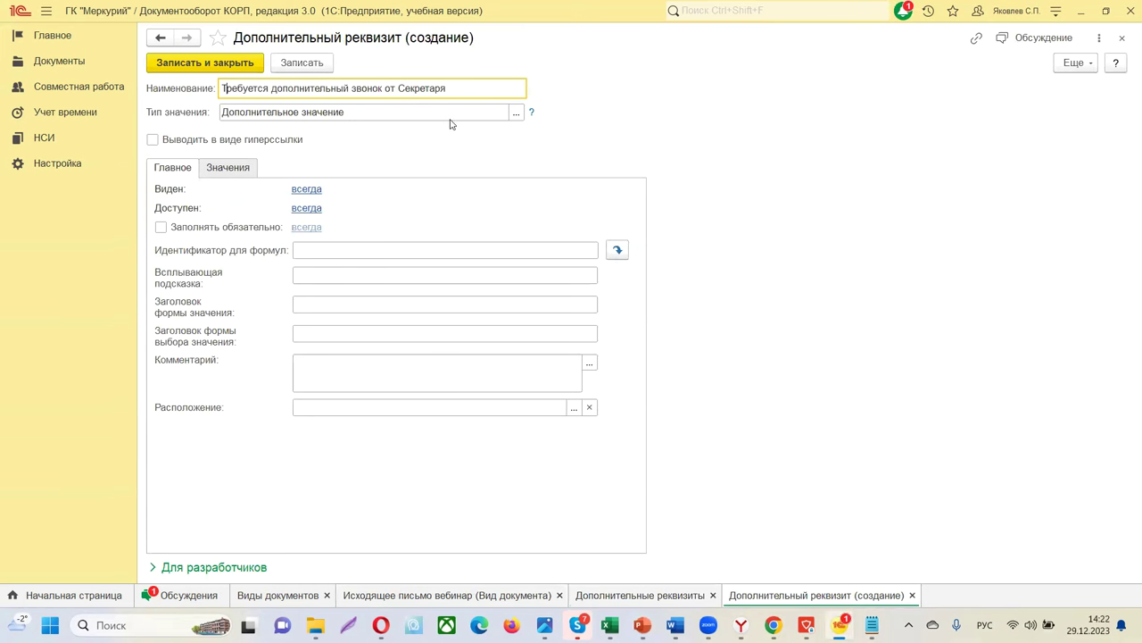
# Review the data types available for the attribute and confirm "Дополнительное значение" as its value type.
pyautogui.click(517, 113)
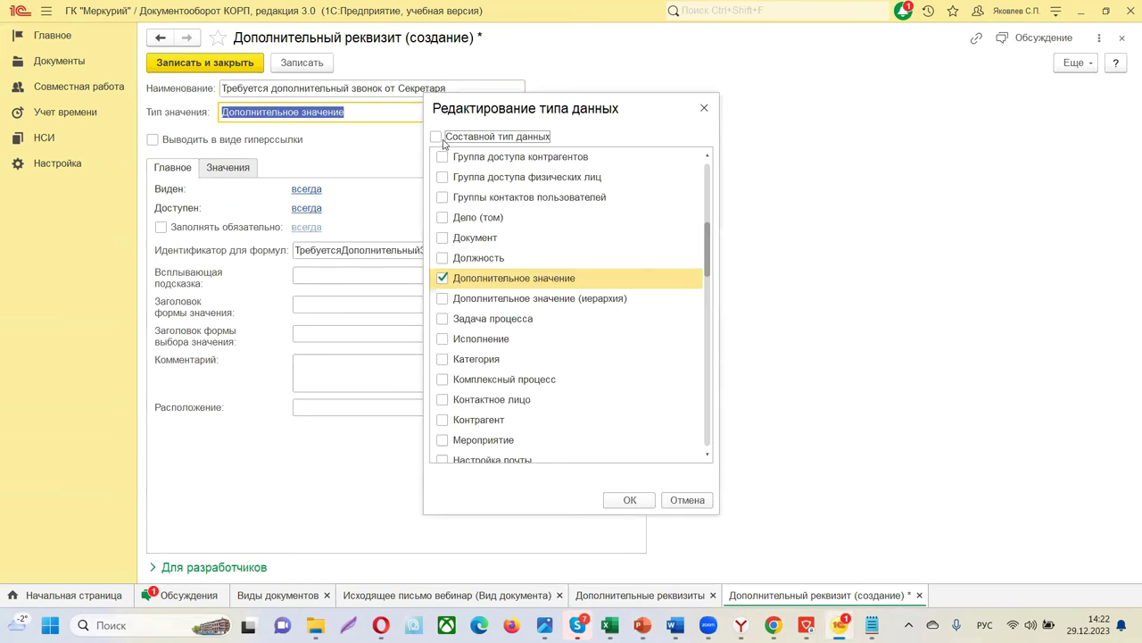
pyautogui.scroll(2, 512, 257)
pyautogui.scroll(-3, 510, 254)
pyautogui.scroll(-15, 511, 255)
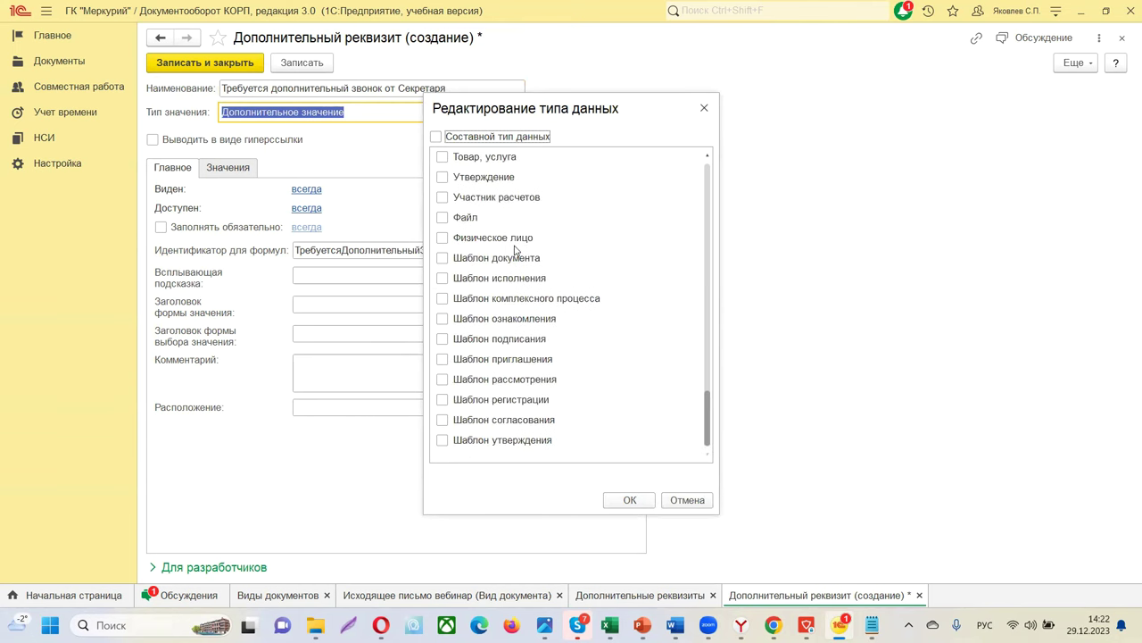
pyautogui.scroll(12, 516, 250)
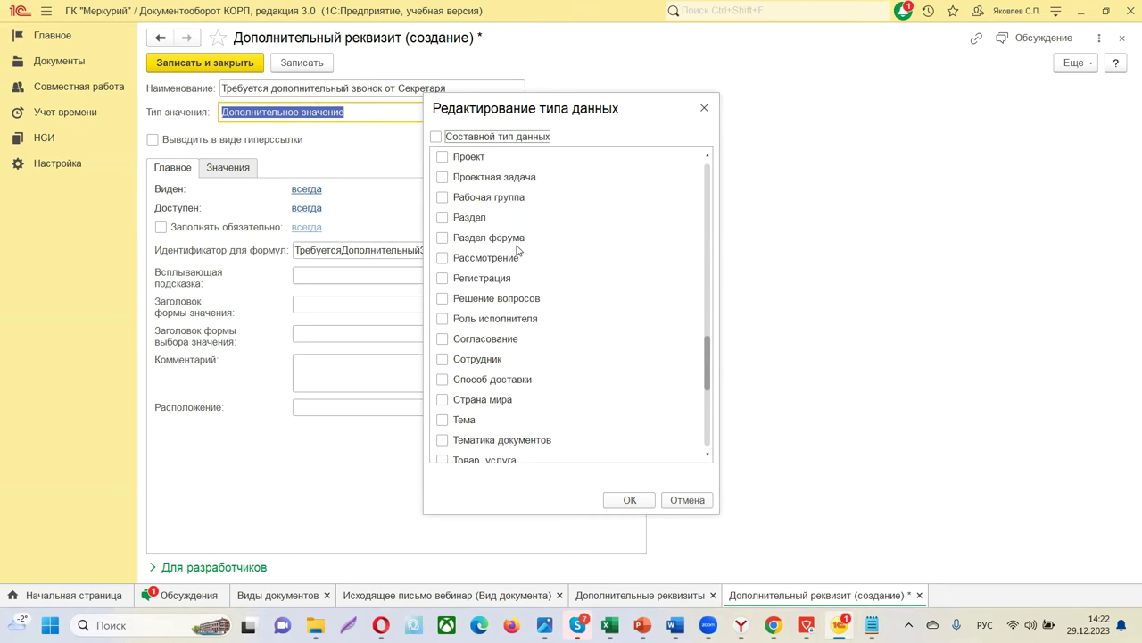
pyautogui.scroll(9, 517, 248)
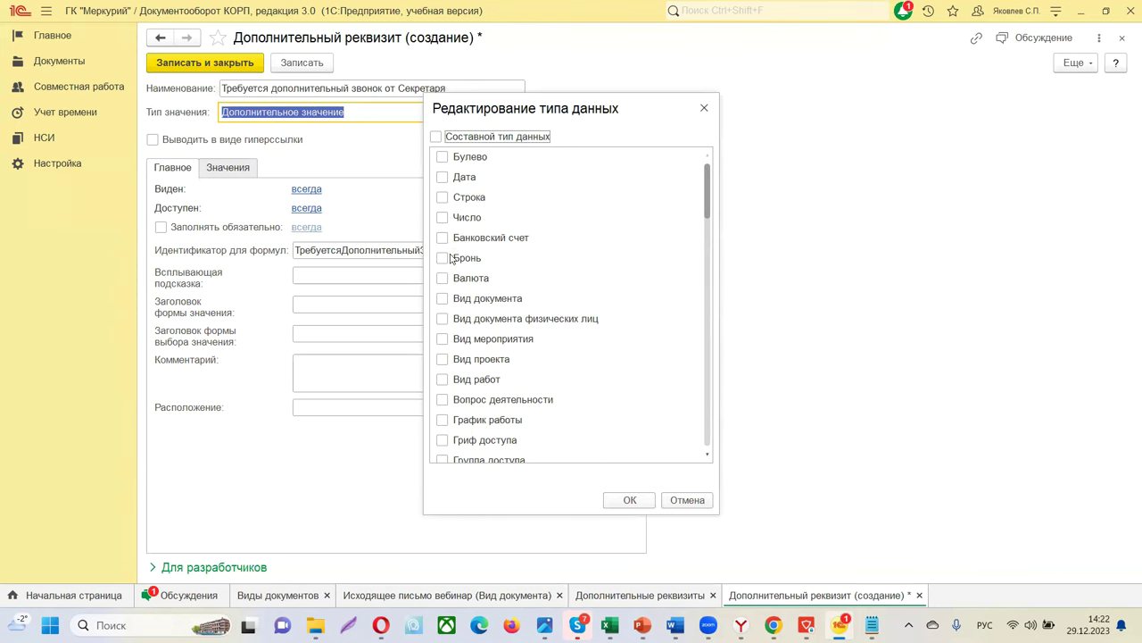
pyautogui.scroll(-6, 500, 259)
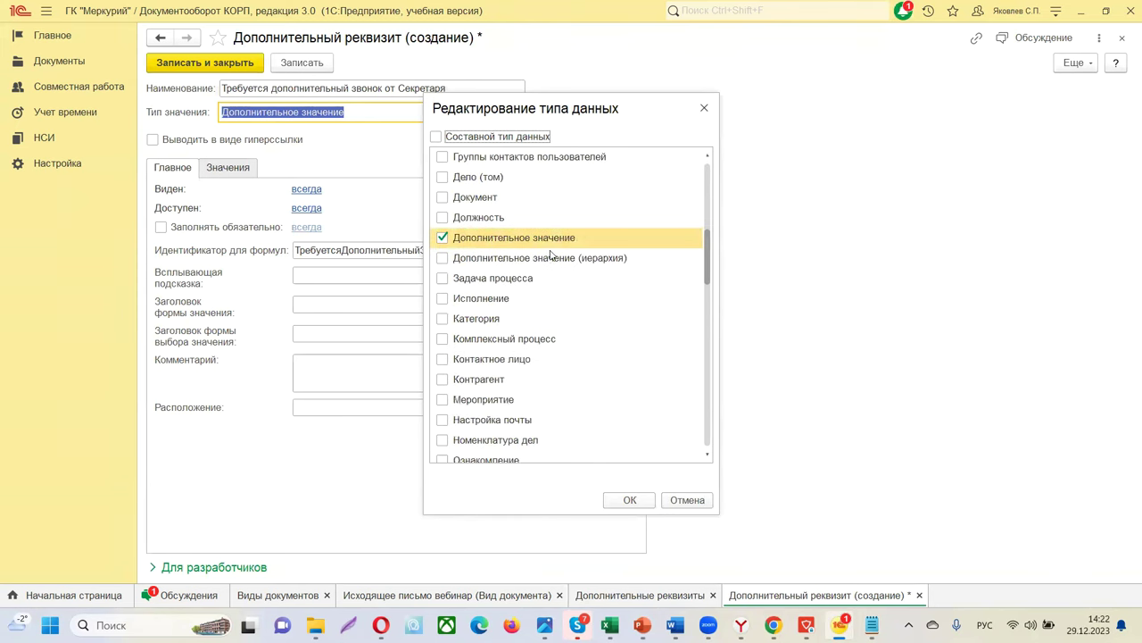
pyautogui.click(630, 500)
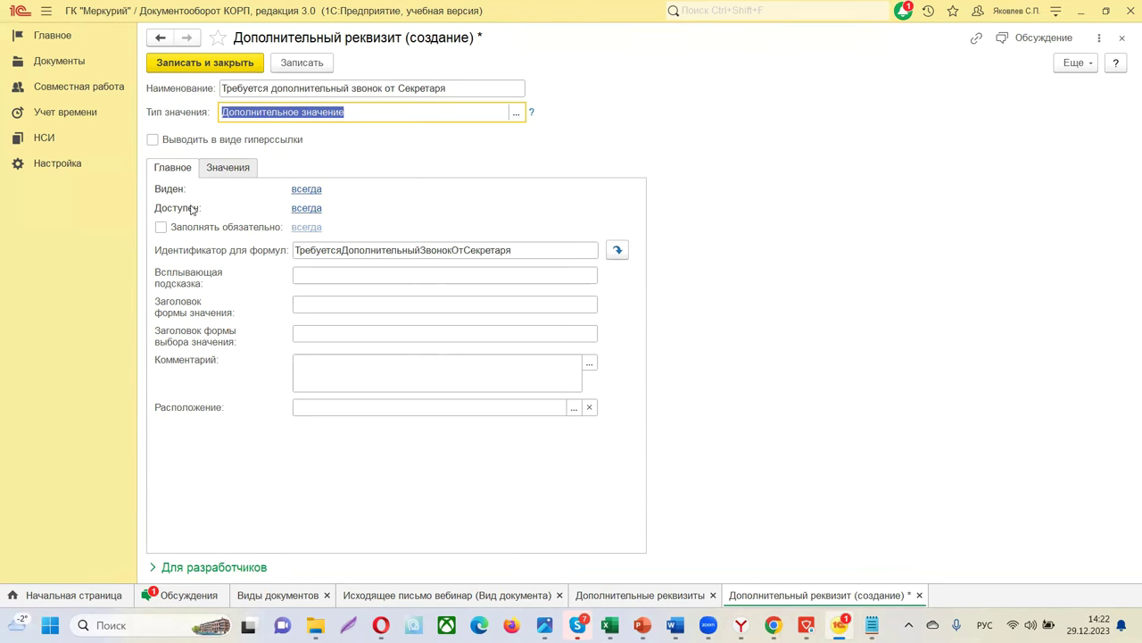
# Look over the attribute's visibility conditions and make filling it in mandatory, without adding any conditions.
pyautogui.click(308, 191)
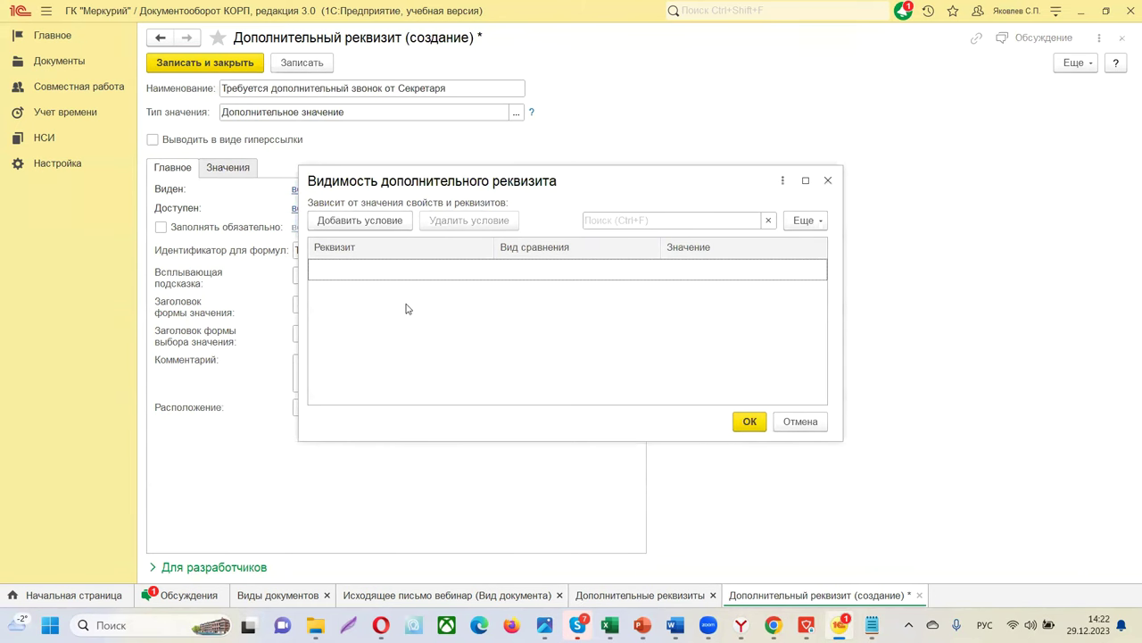
pyautogui.click(830, 181)
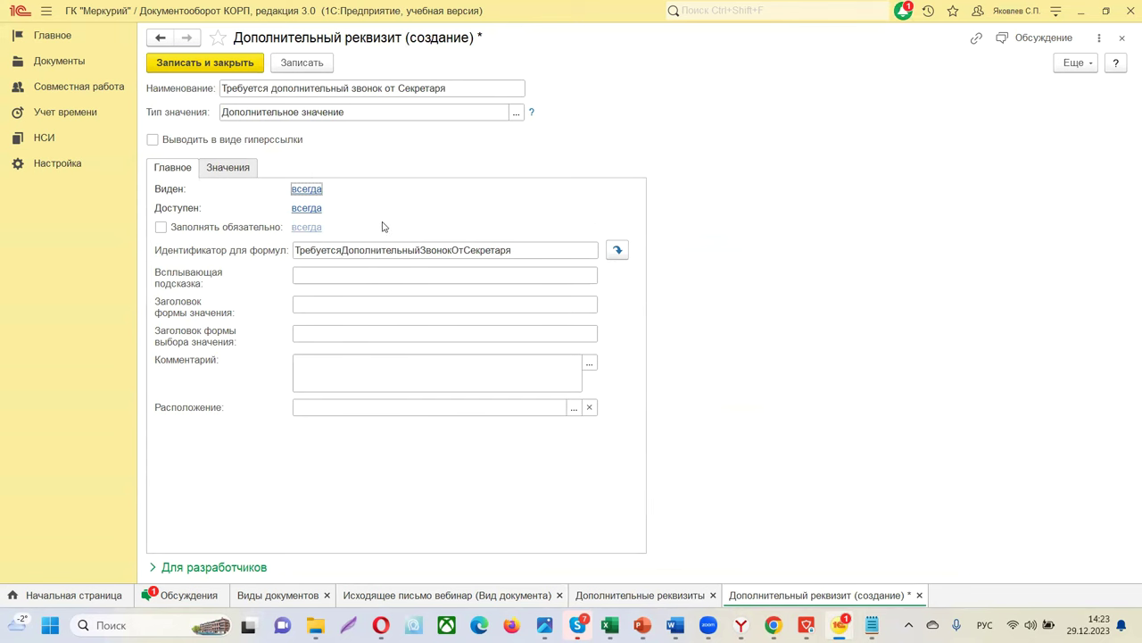
pyautogui.click(161, 227)
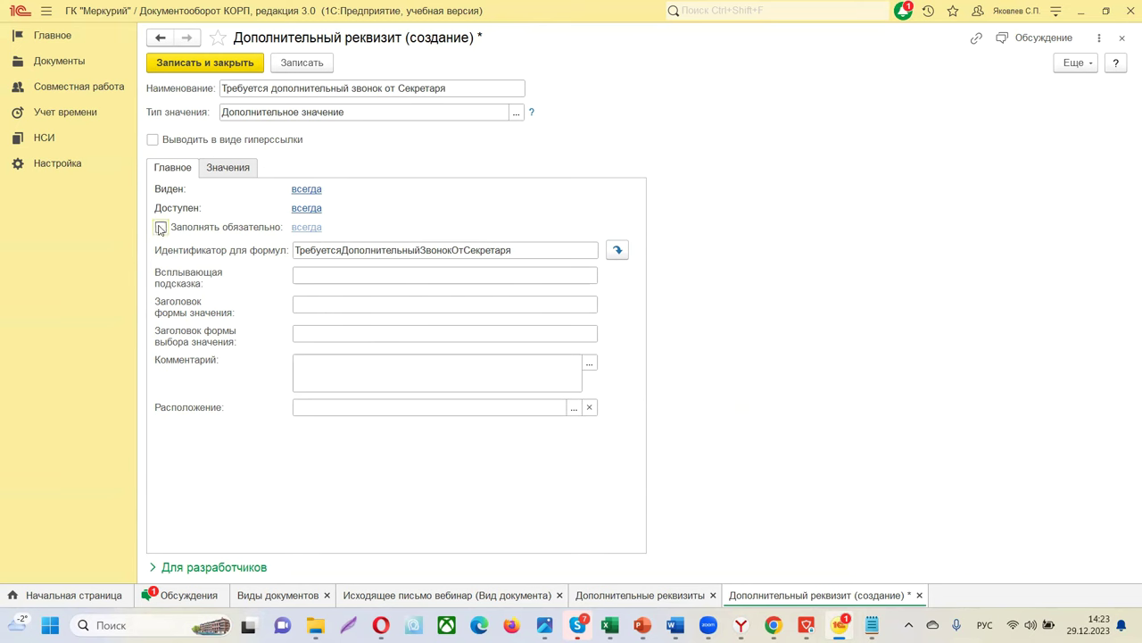
pyautogui.click(307, 228)
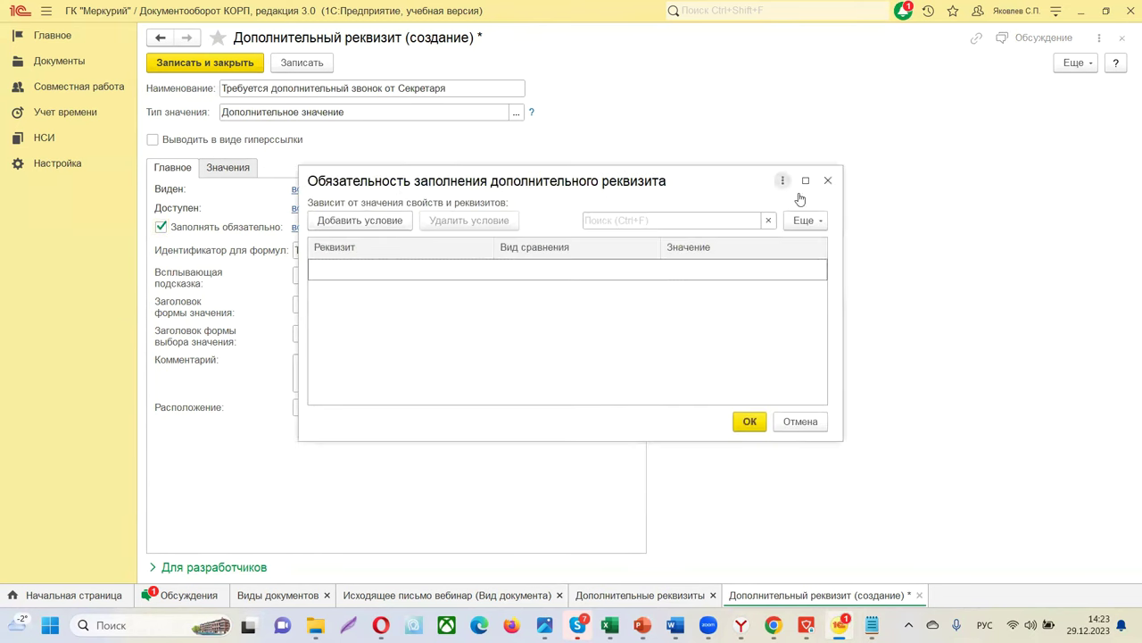
pyautogui.click(828, 180)
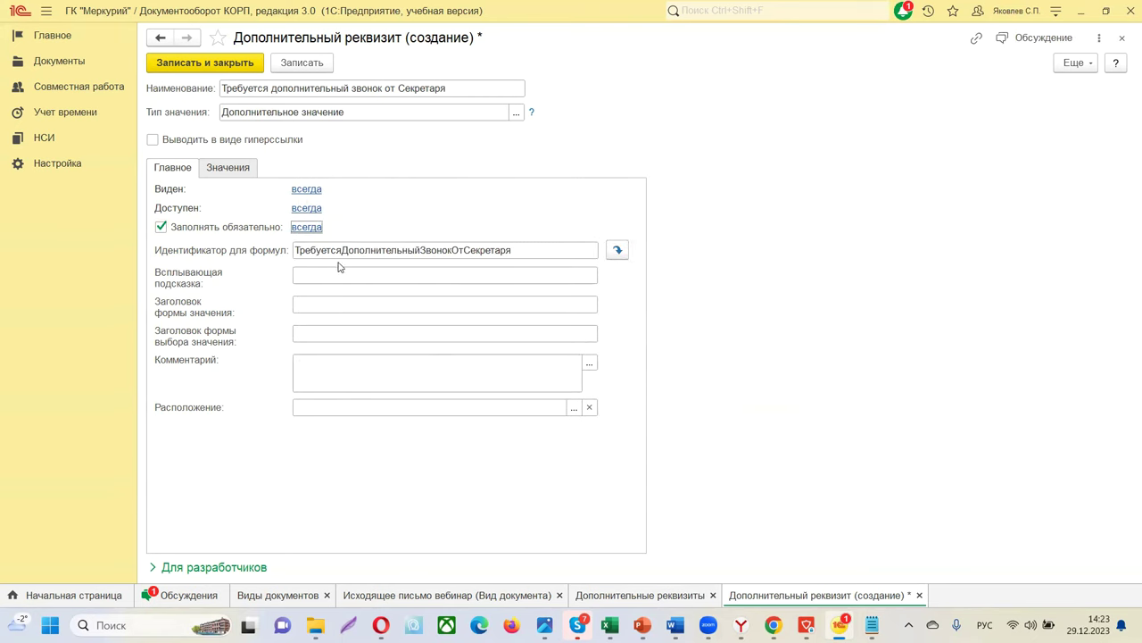
# Set the attribute's location on the document form to "Группа номер" within "ГруппаПраво" of the "Реквизиты" page.
pyautogui.moveTo(354, 307)
pyautogui.click(573, 408)
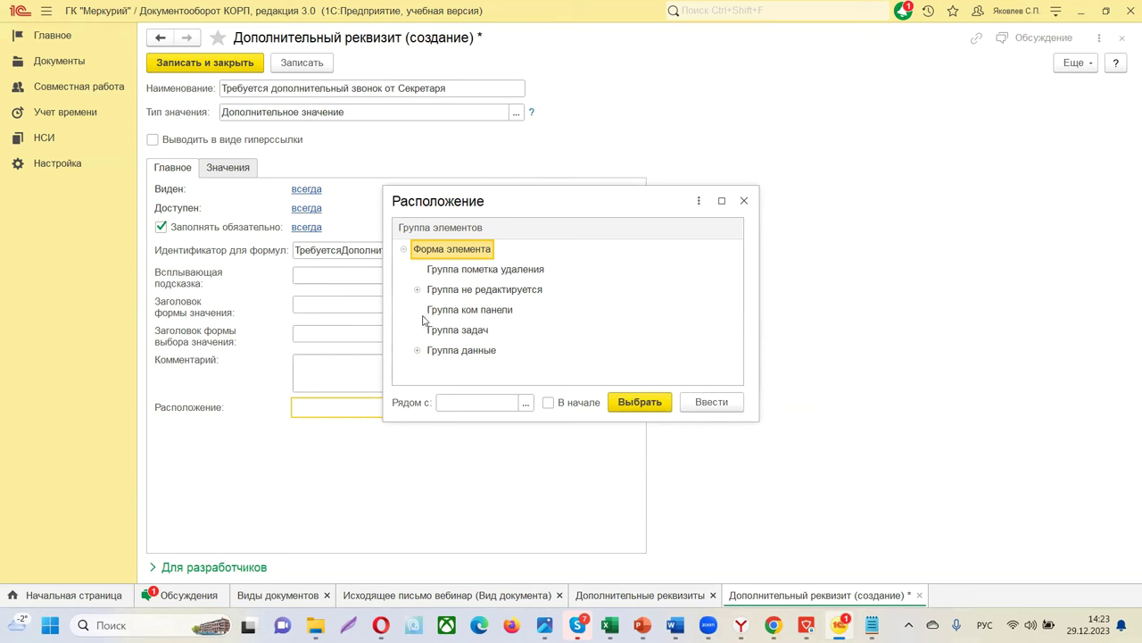
pyautogui.click(417, 350)
pyautogui.click(432, 351)
pyautogui.click(445, 330)
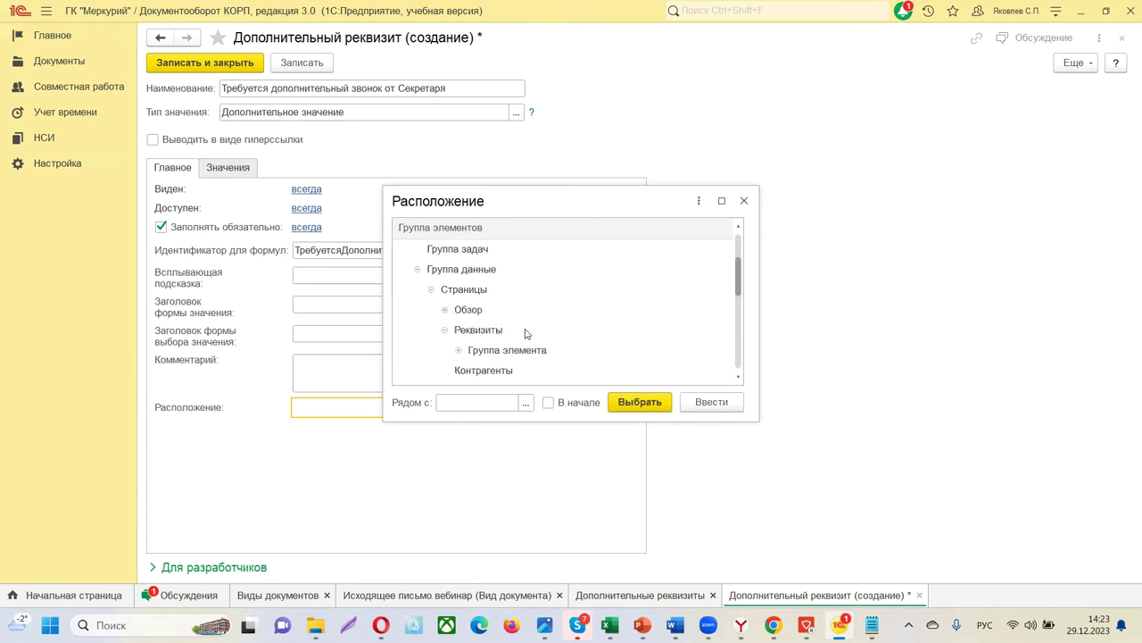
pyautogui.scroll(-1, 525, 333)
pyautogui.click(459, 289)
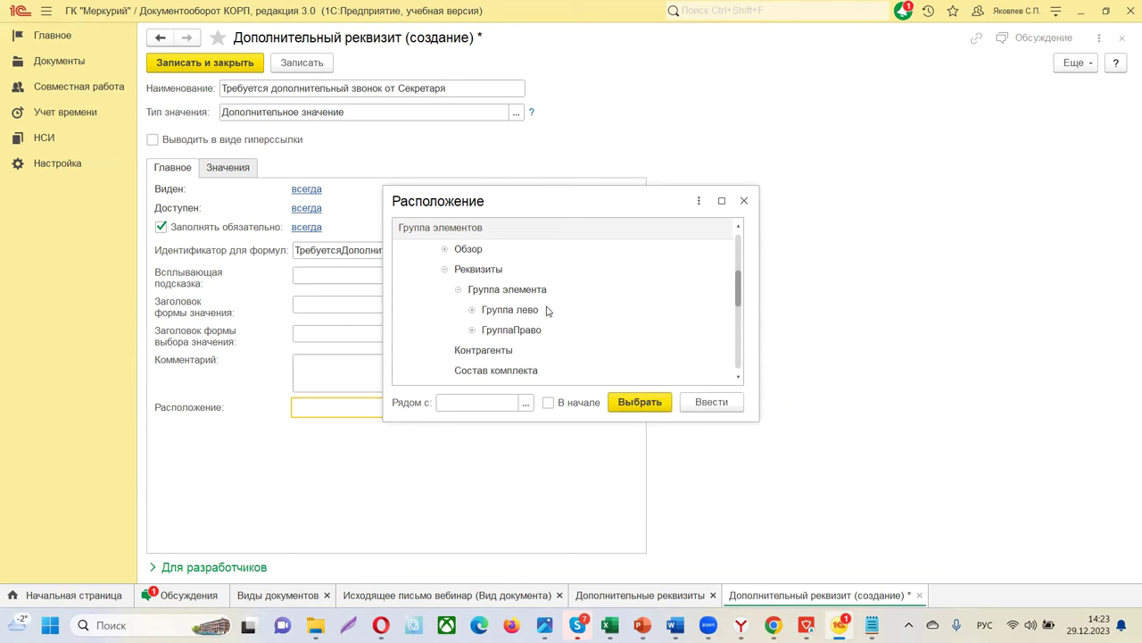
pyautogui.scroll(-1, 543, 306)
pyautogui.click(473, 269)
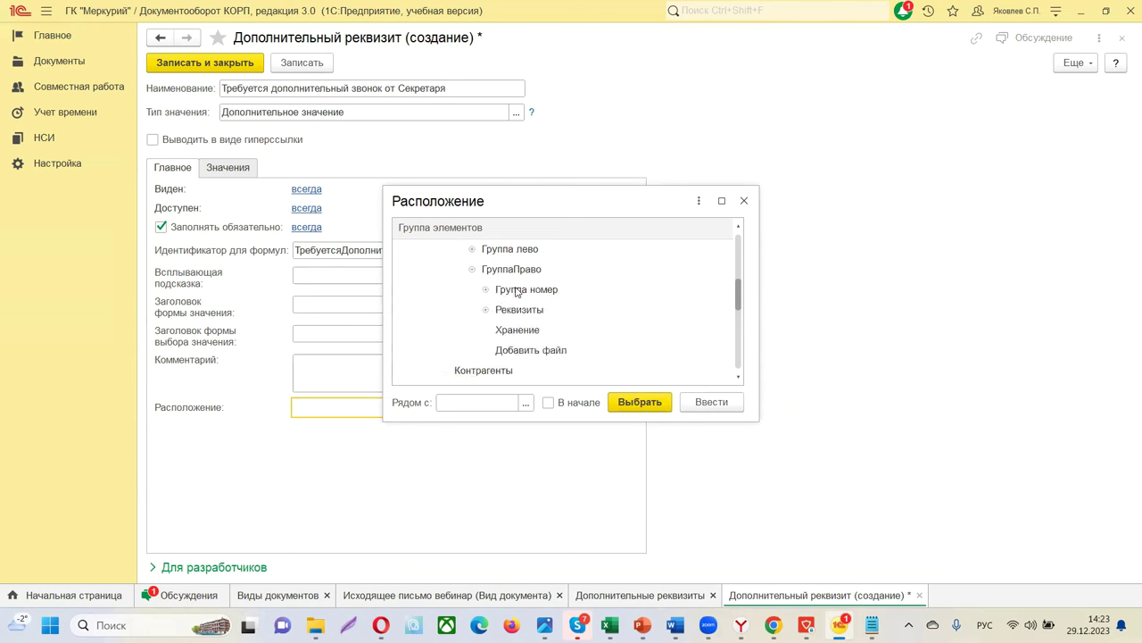
pyautogui.click(517, 291)
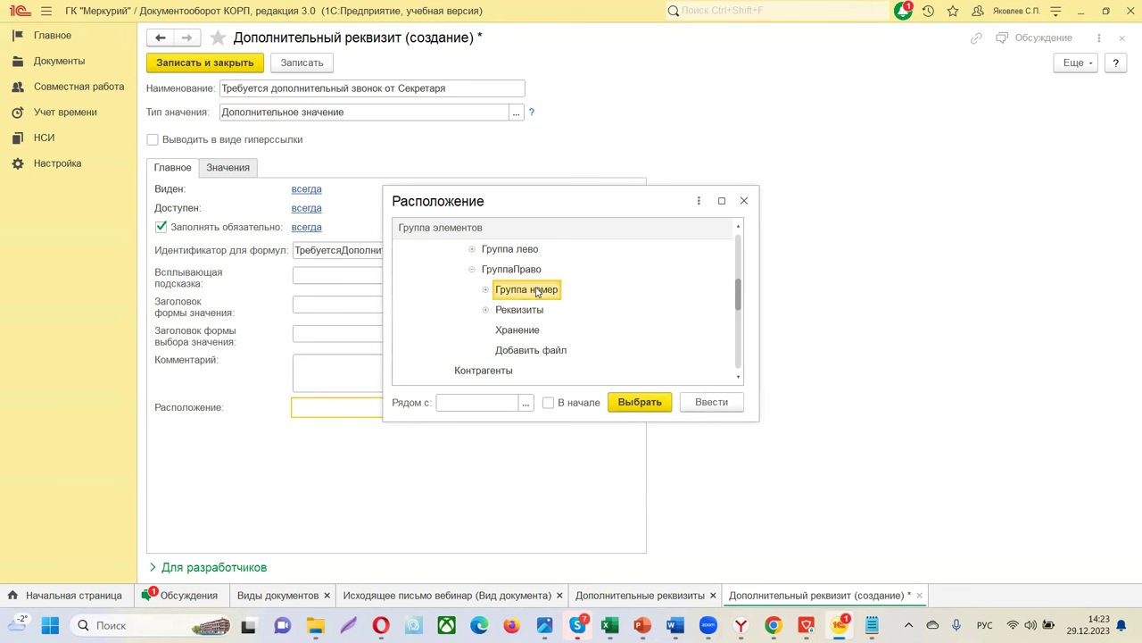
pyautogui.click(636, 404)
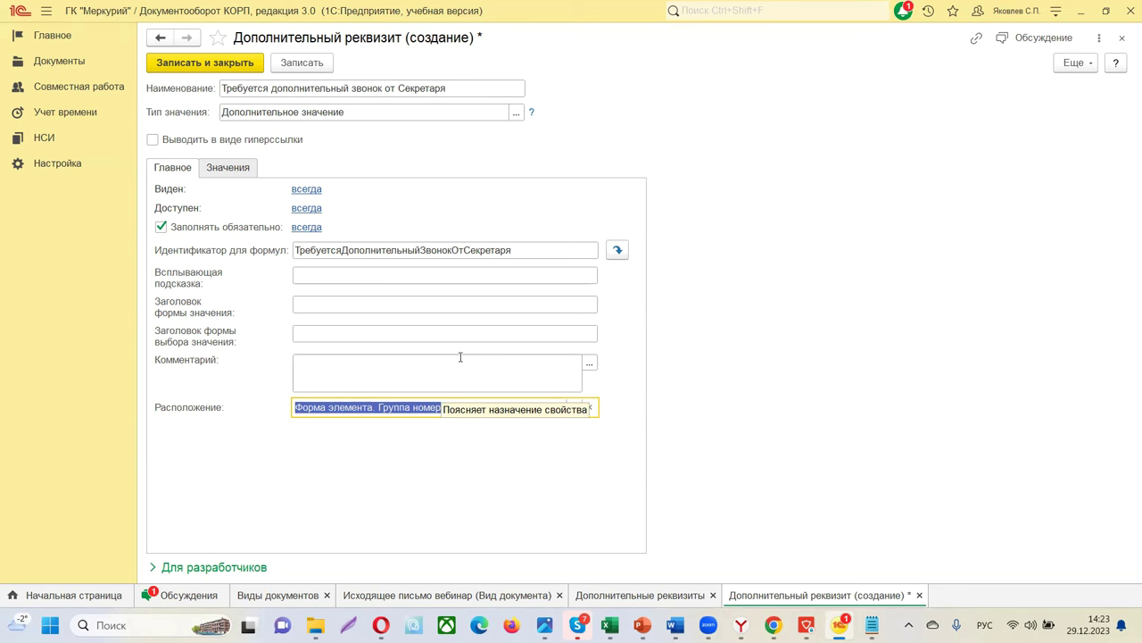
pyautogui.click(298, 282)
pyautogui.click(303, 305)
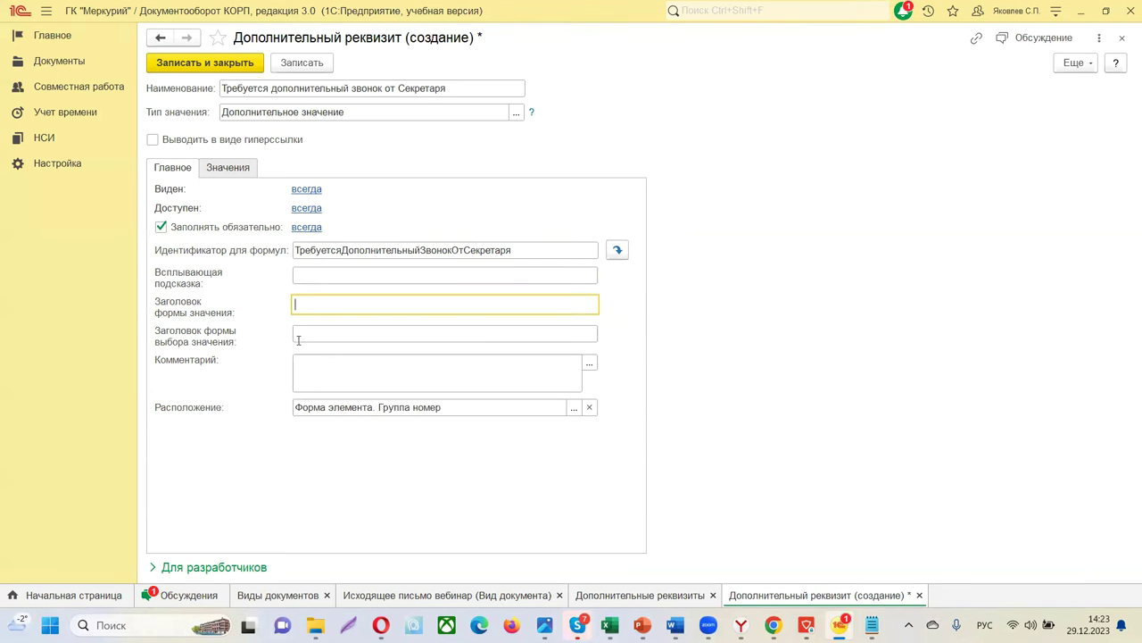
pyautogui.click(329, 334)
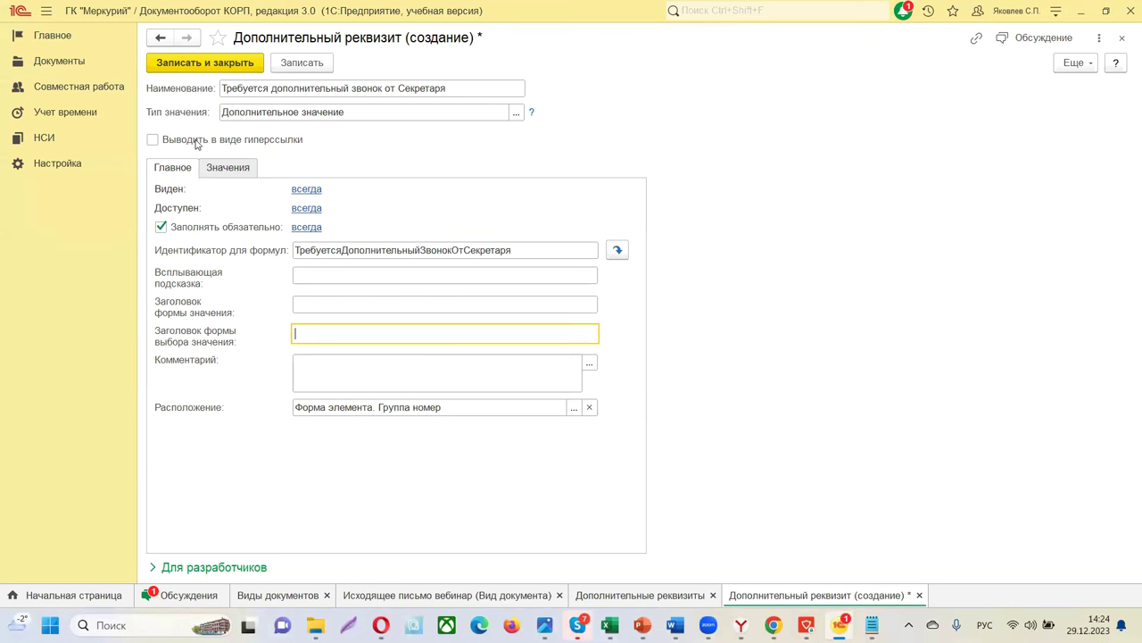
# Save the new attribute and create its first selectable value, "Да".
pyautogui.click(229, 171)
pyautogui.click(184, 193)
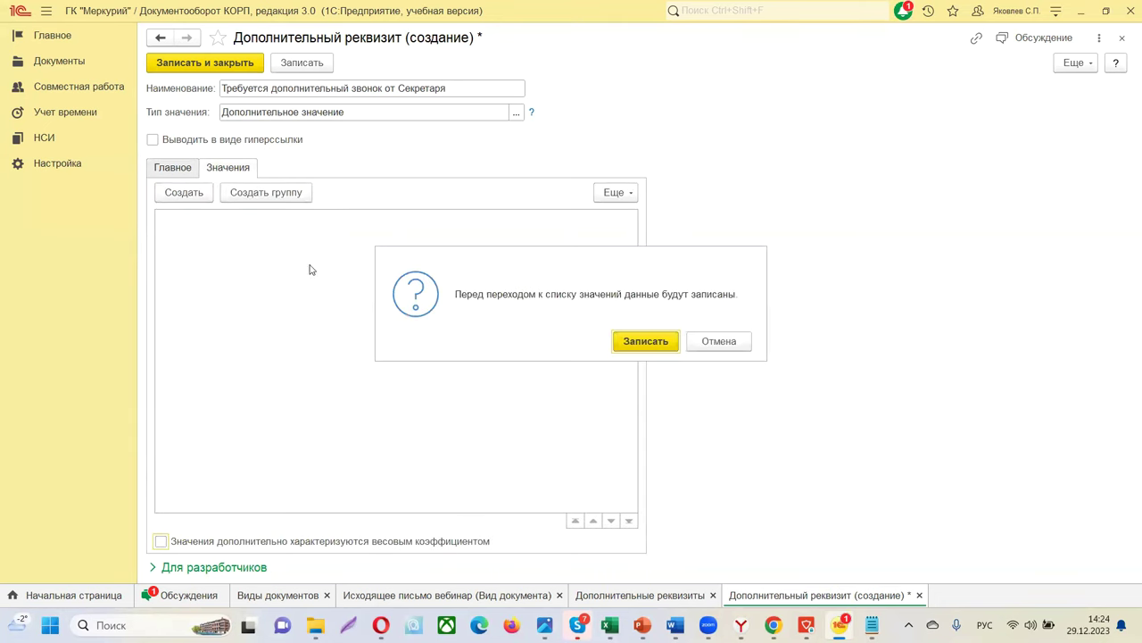
pyautogui.click(644, 343)
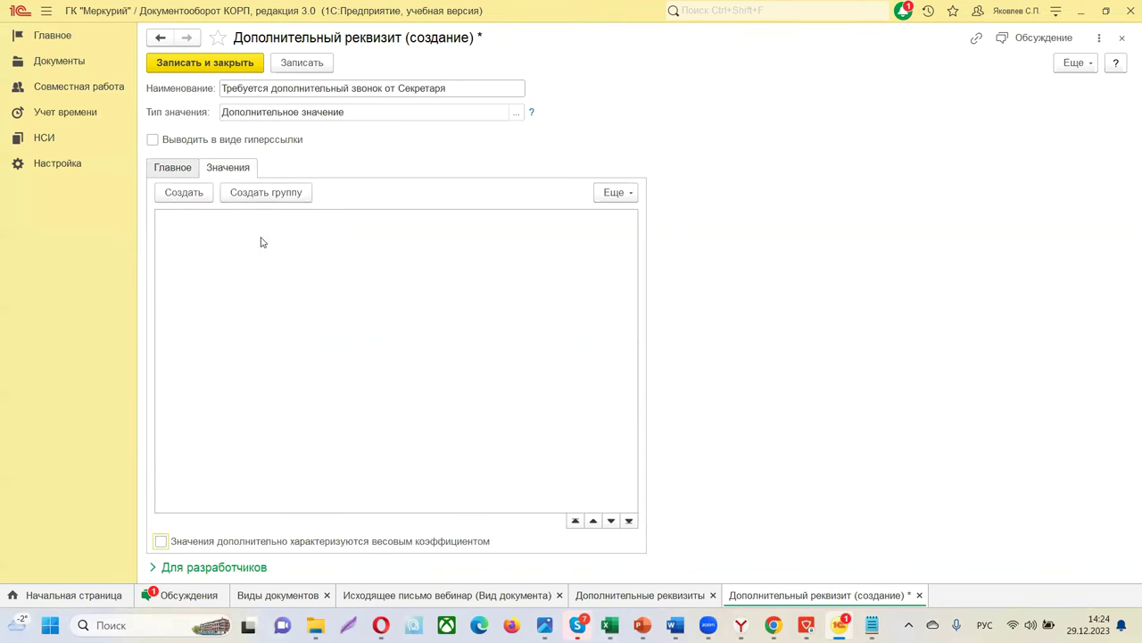
pyautogui.write('Д')
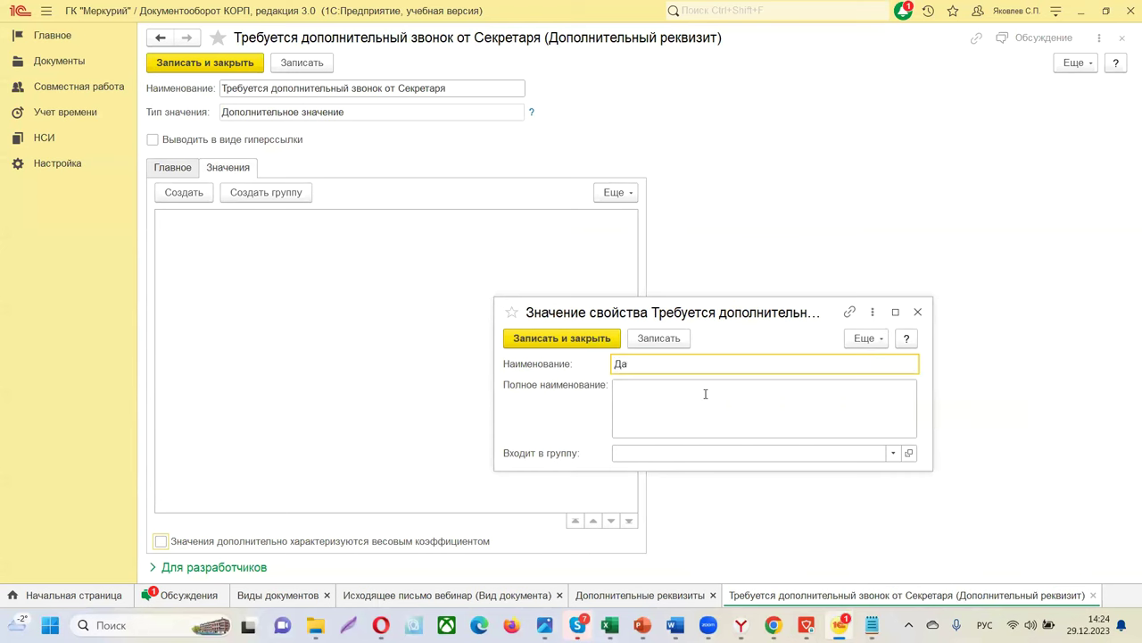
pyautogui.write('а')
pyautogui.click(567, 343)
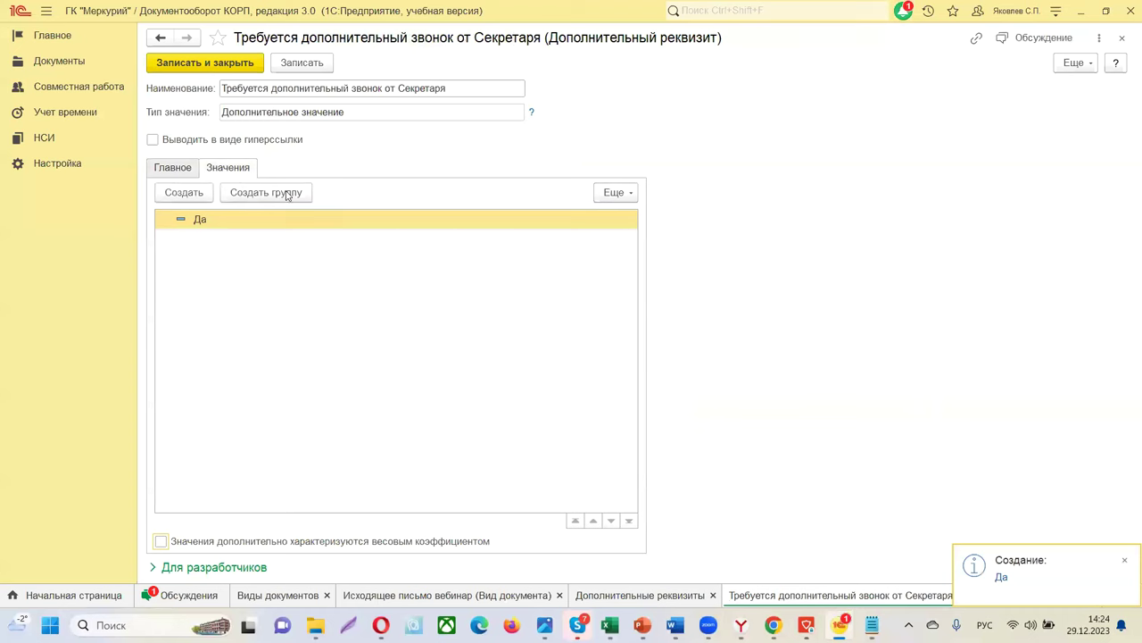
# Create a second selectable value, "Нет", and save and close the attribute.
pyautogui.click(185, 192)
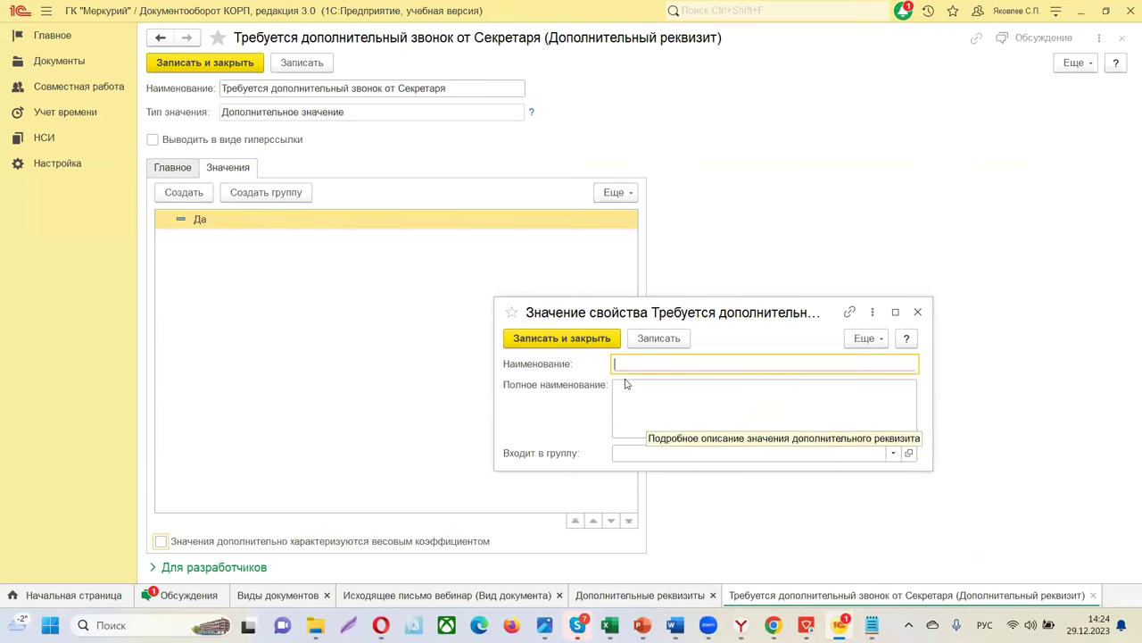
pyautogui.write('Нет')
pyautogui.click(597, 340)
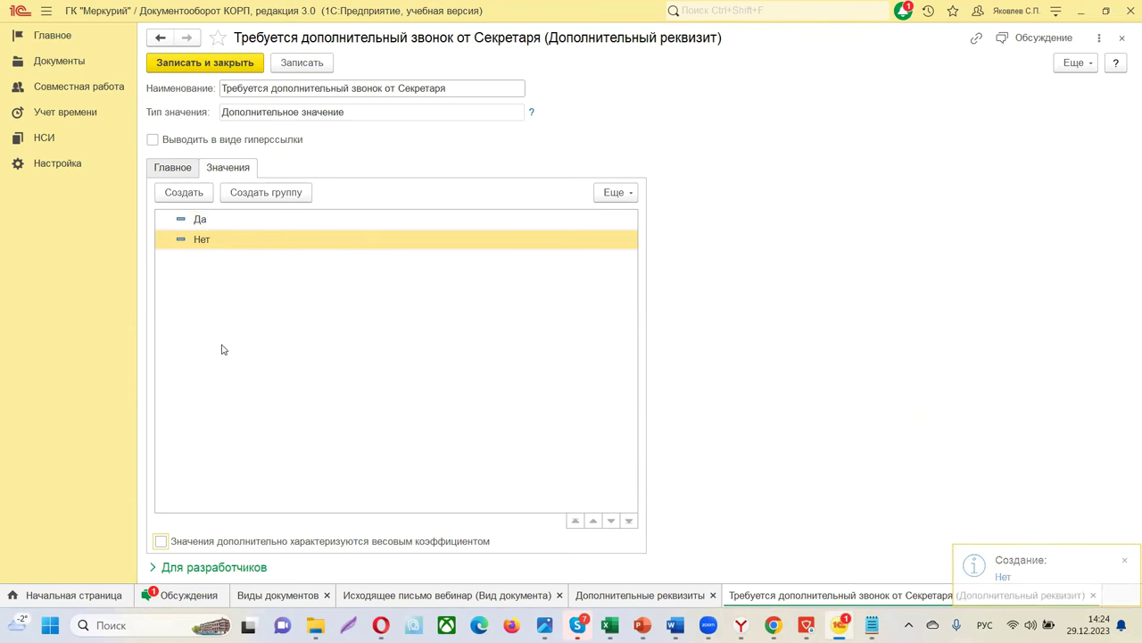
pyautogui.click(218, 63)
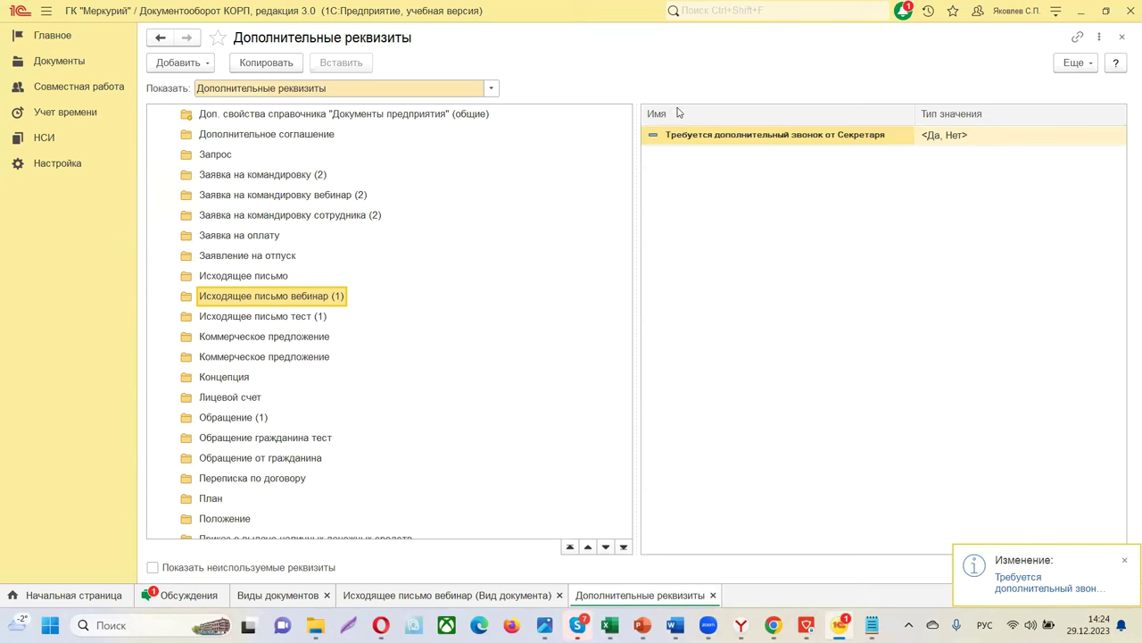
# Add a numbering rule to the "Исходящее письмо вебинар" document type and create a numerator named "Для Исходящего письма Вебинар" for it.
pyautogui.click(161, 40)
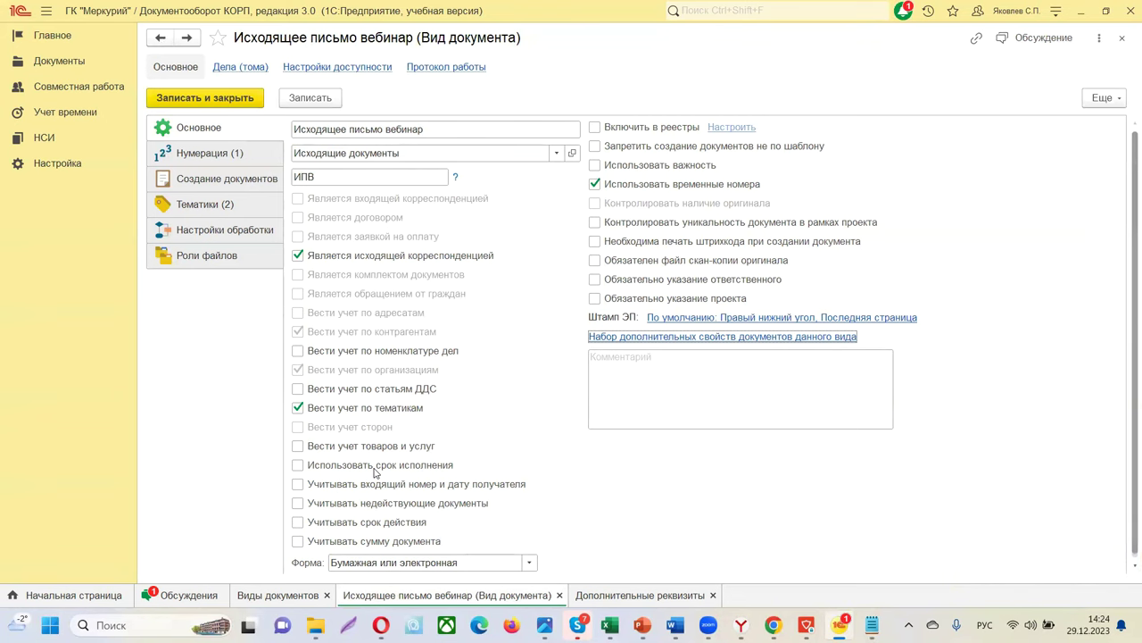
pyautogui.click(234, 155)
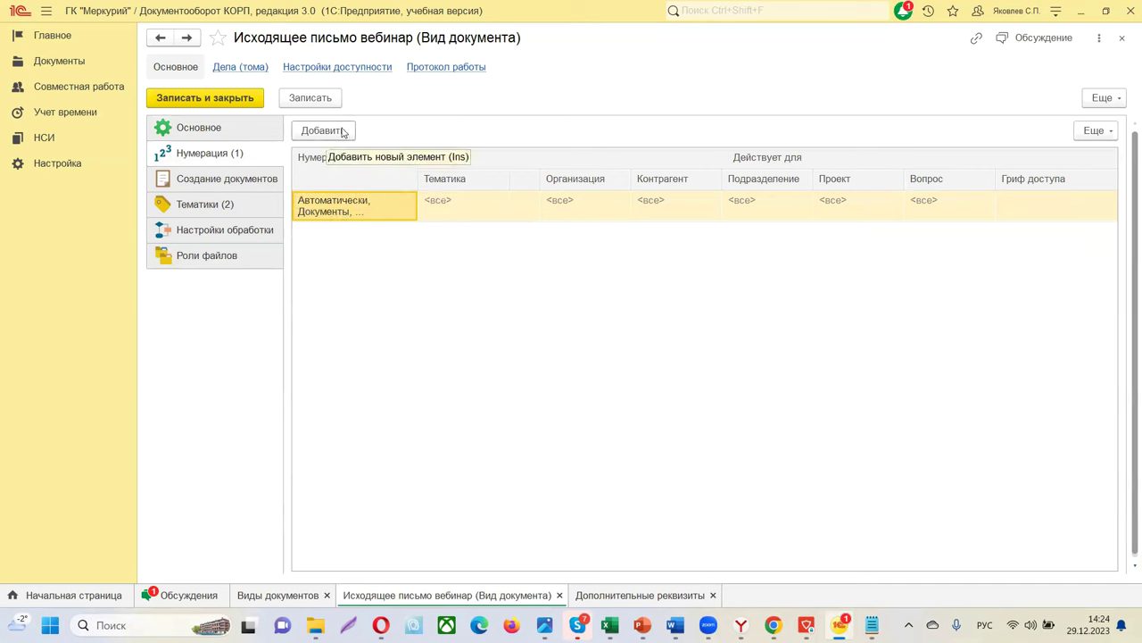
pyautogui.hotkey('alt', 'Tab')
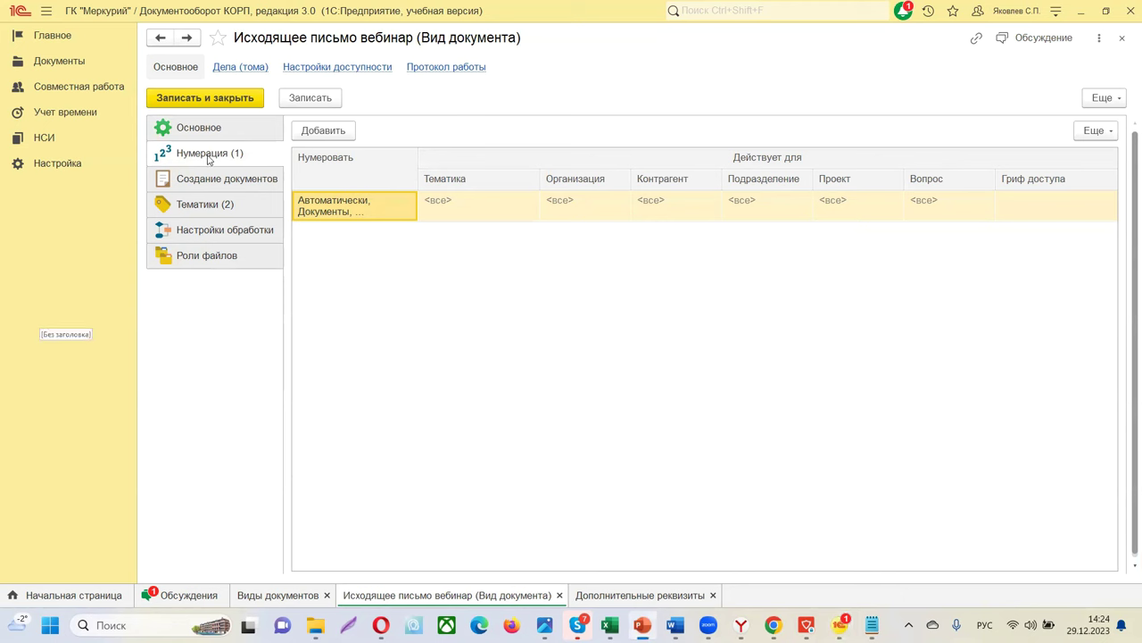
pyautogui.click(331, 132)
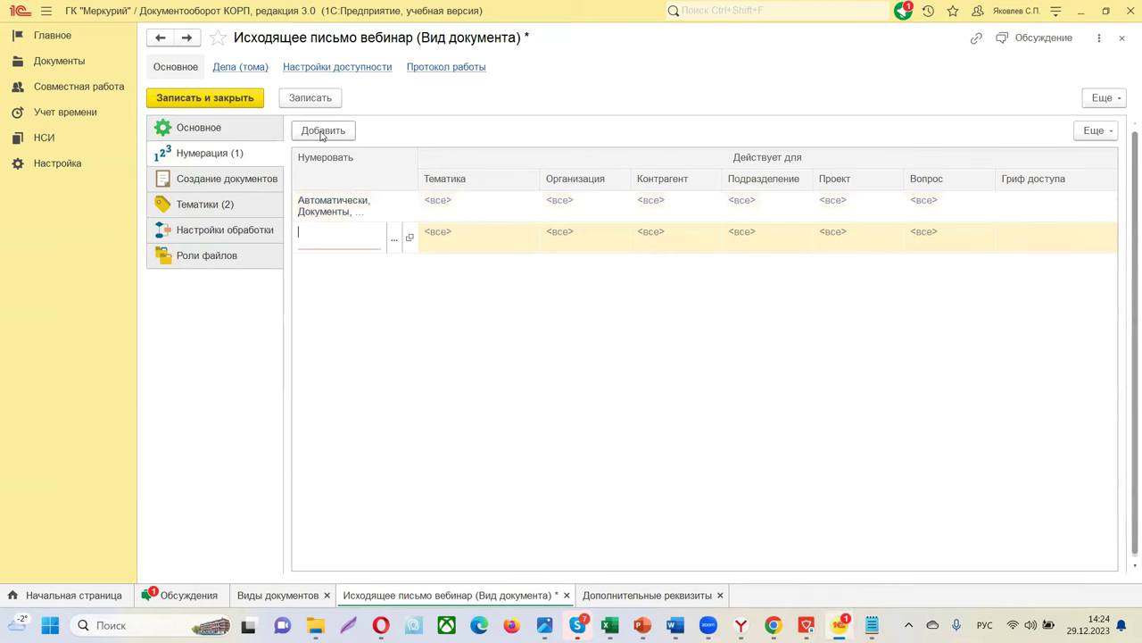
pyautogui.click(395, 238)
pyautogui.click(331, 264)
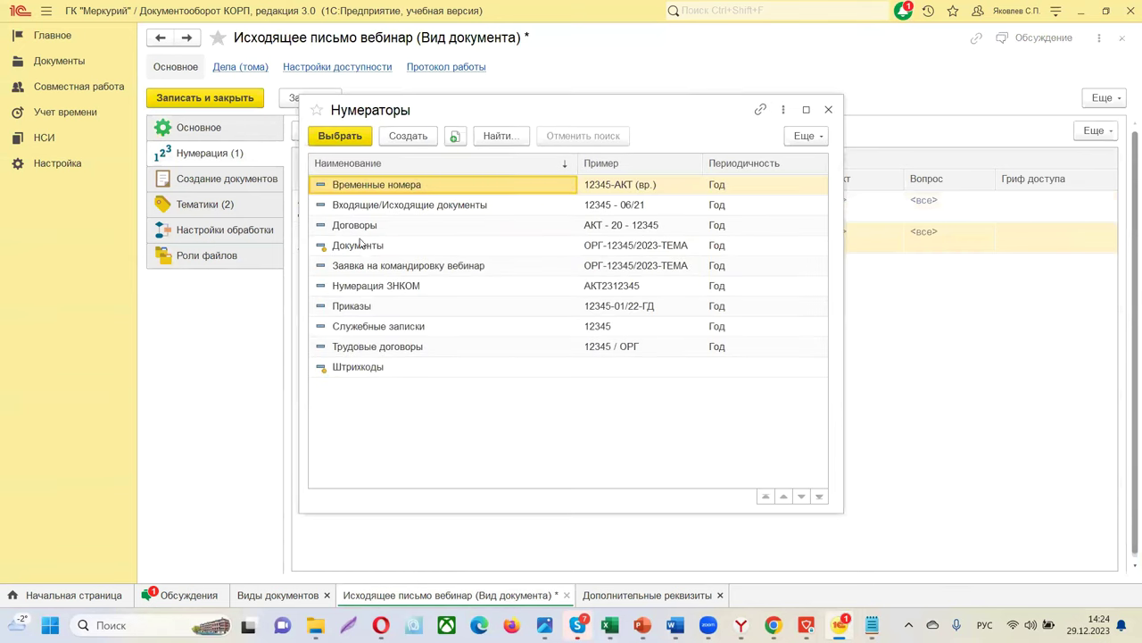
pyautogui.click(389, 135)
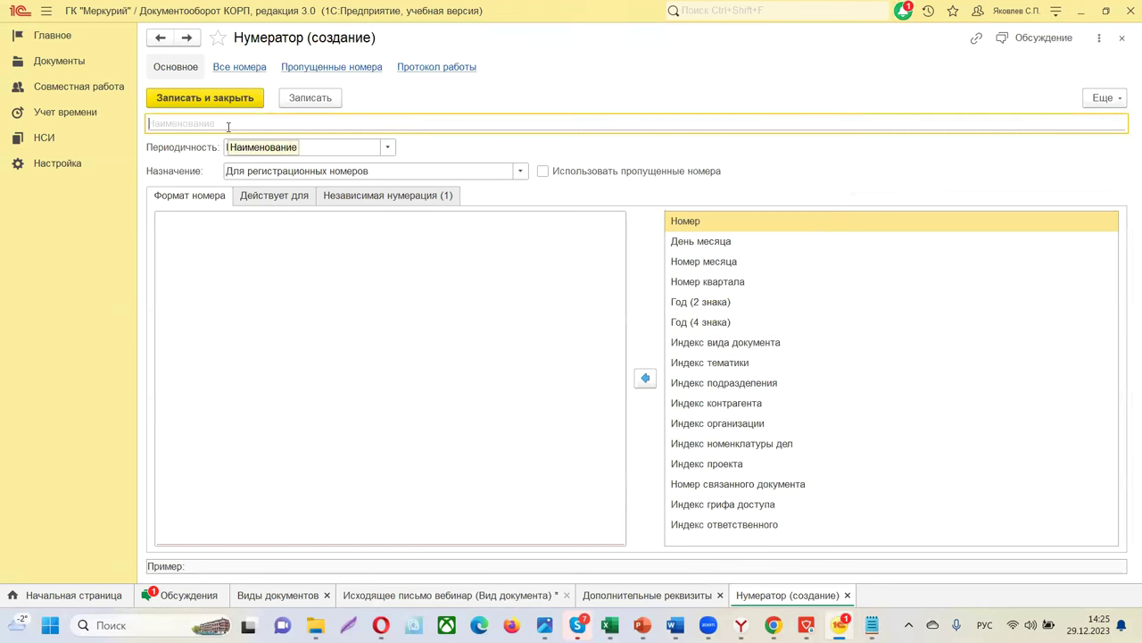
pyautogui.write('Для Исходящего письма Вебинар')
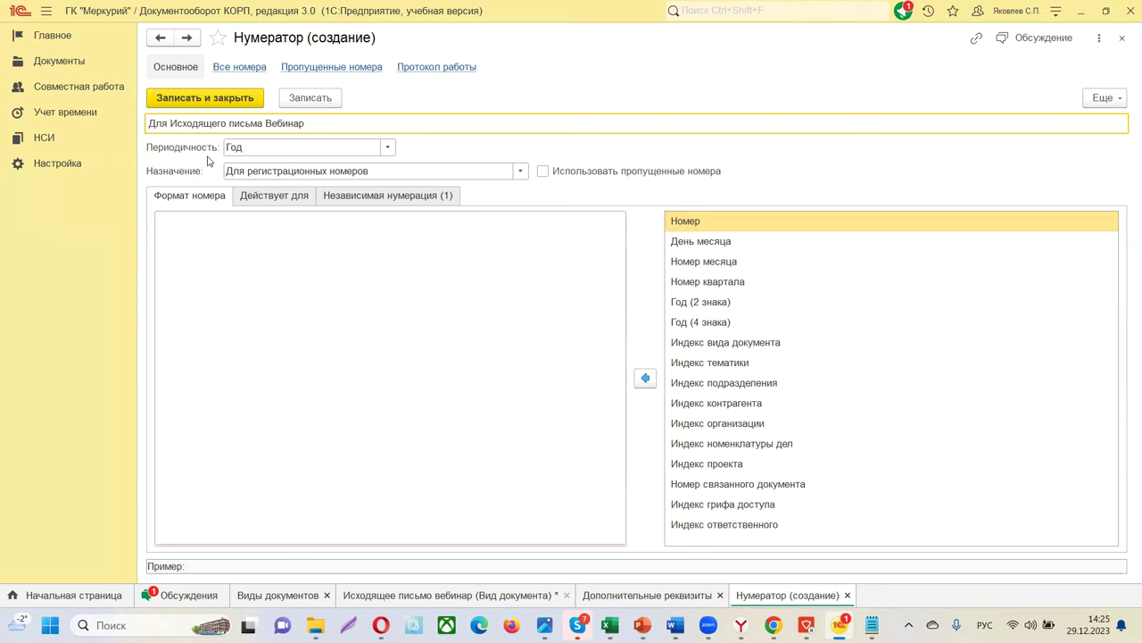
# Review the numerator's periodicity and purpose options, keeping "Год" and "Для регистрационных номеров".
pyautogui.click(386, 147)
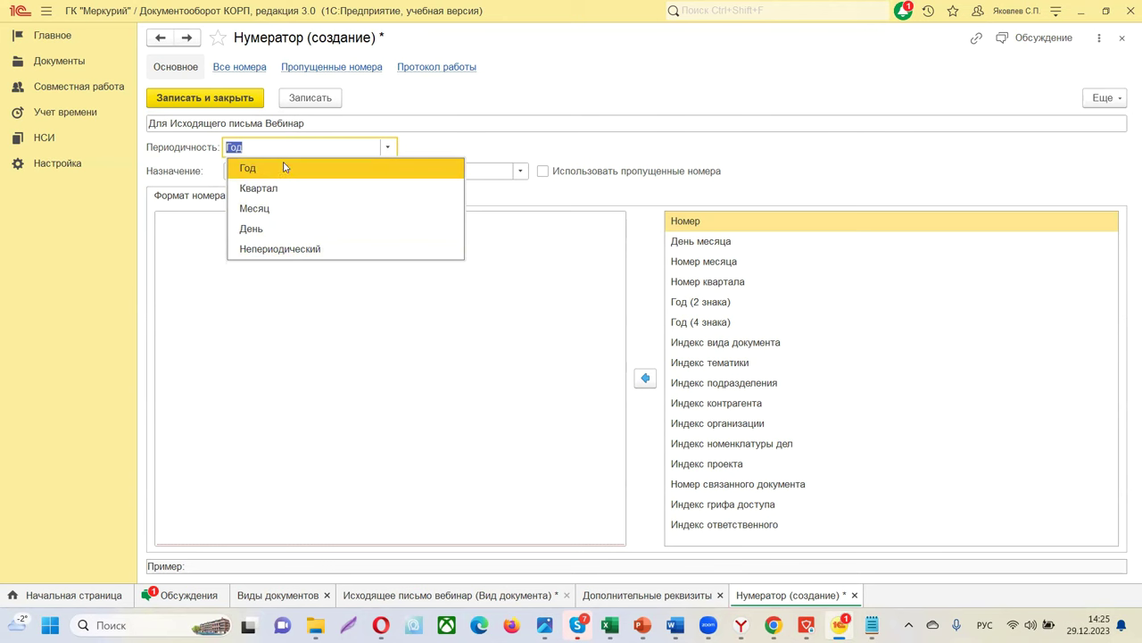
pyautogui.click(439, 142)
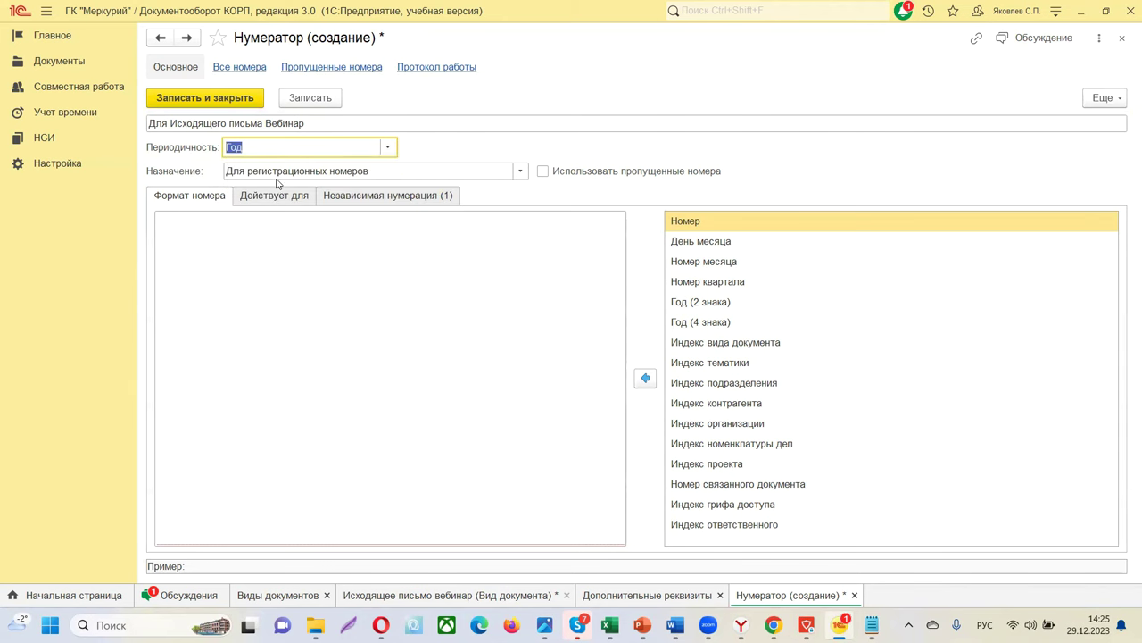
pyautogui.click(518, 172)
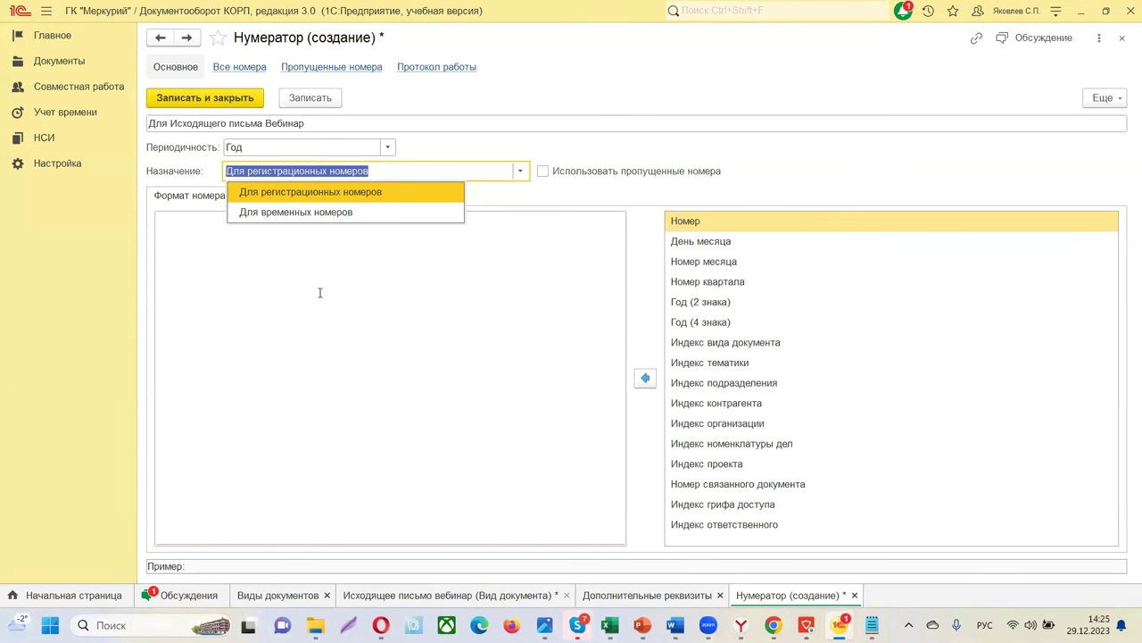
pyautogui.press('Down')
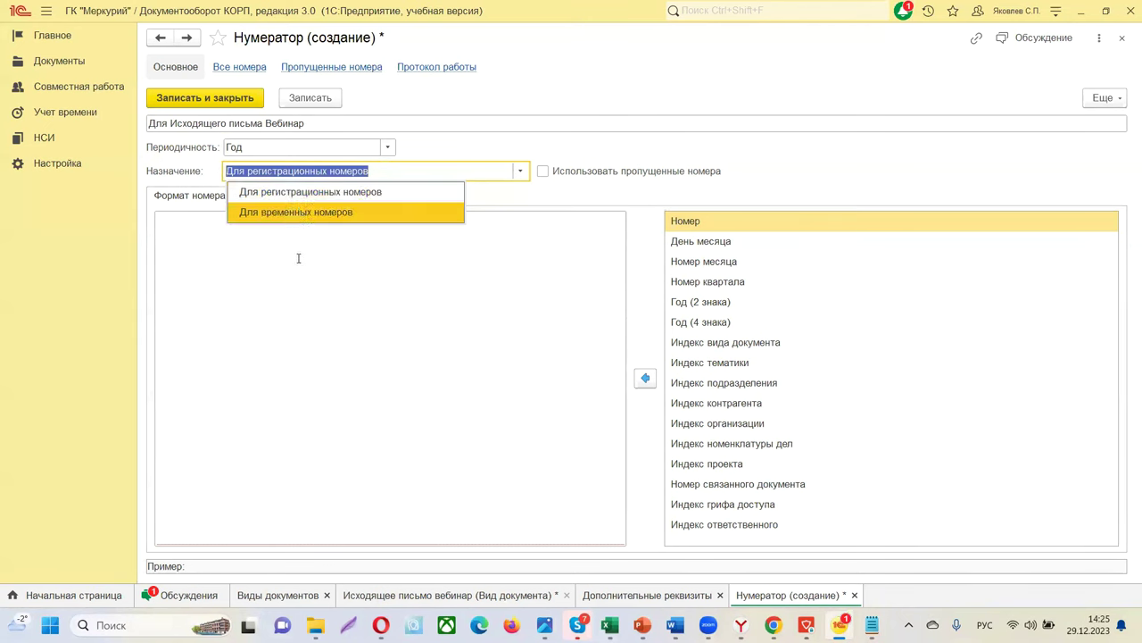
pyautogui.press('Escape')
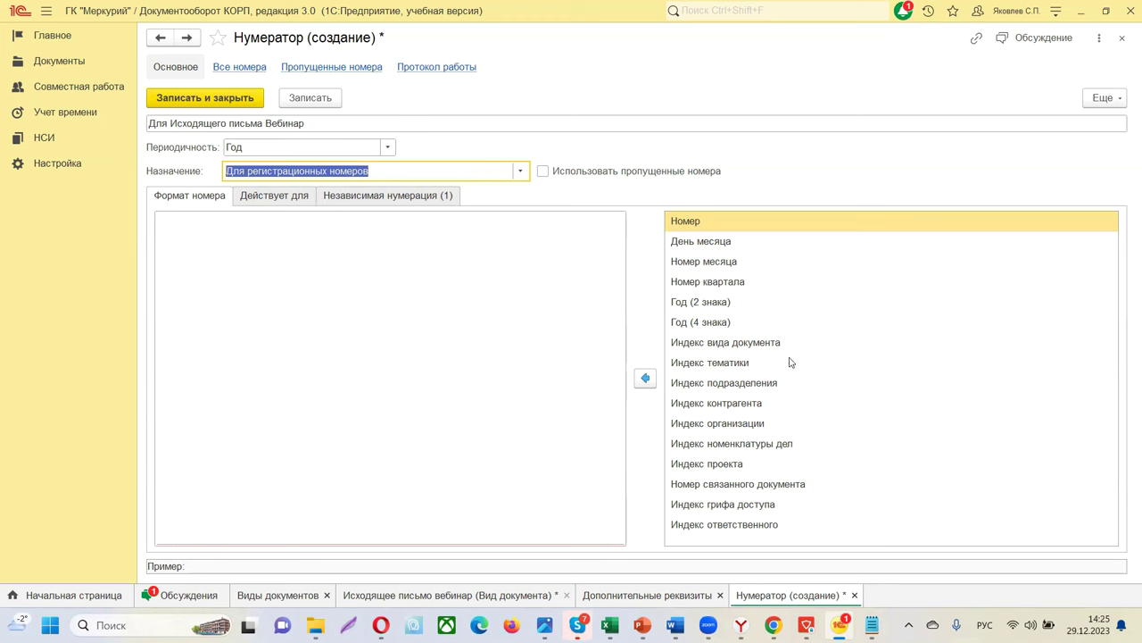
# Build the numerator's number format as [ИндексОрг]-[Номер]/[Год4]-[ИндексТематики].
pyautogui.doubleClick(714, 425)
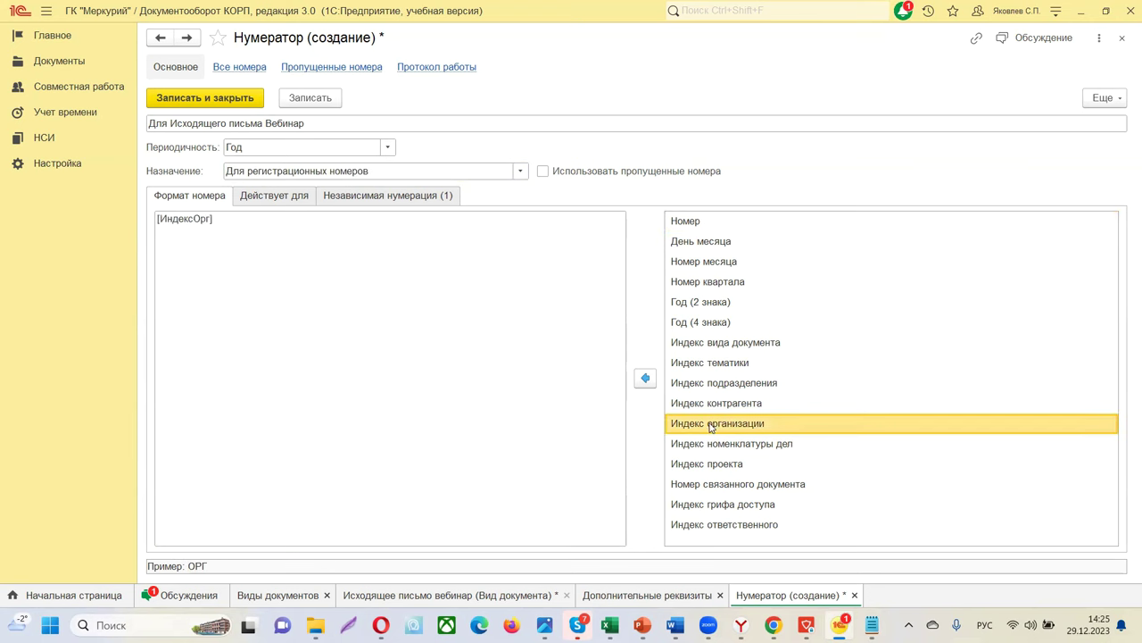
pyautogui.click(309, 220)
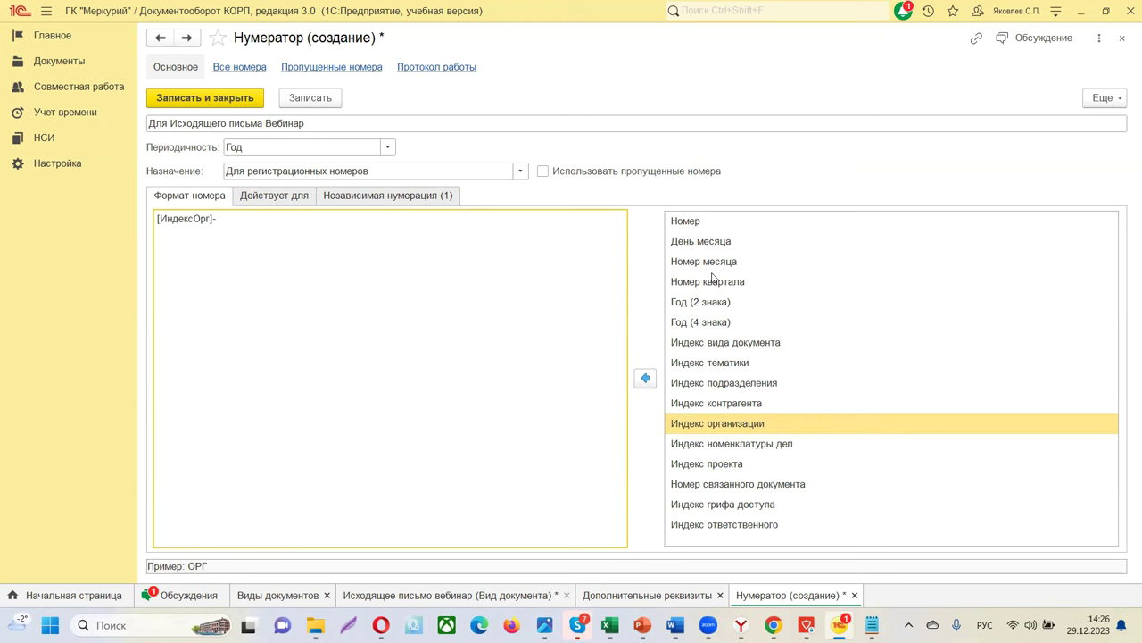
pyautogui.doubleClick(684, 221)
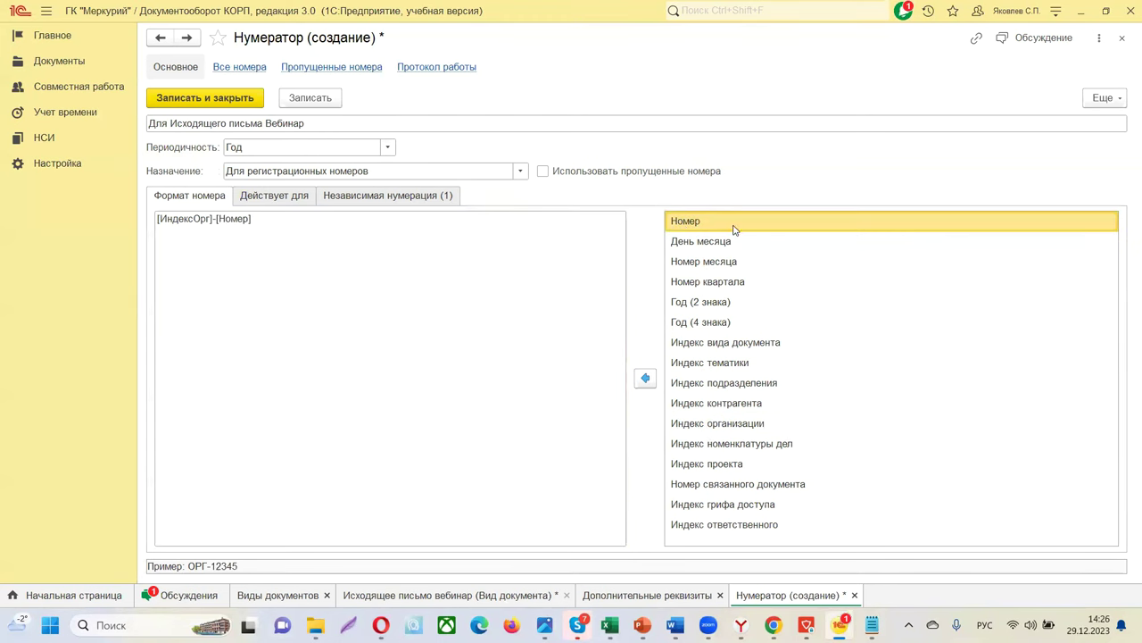
pyautogui.click(350, 223)
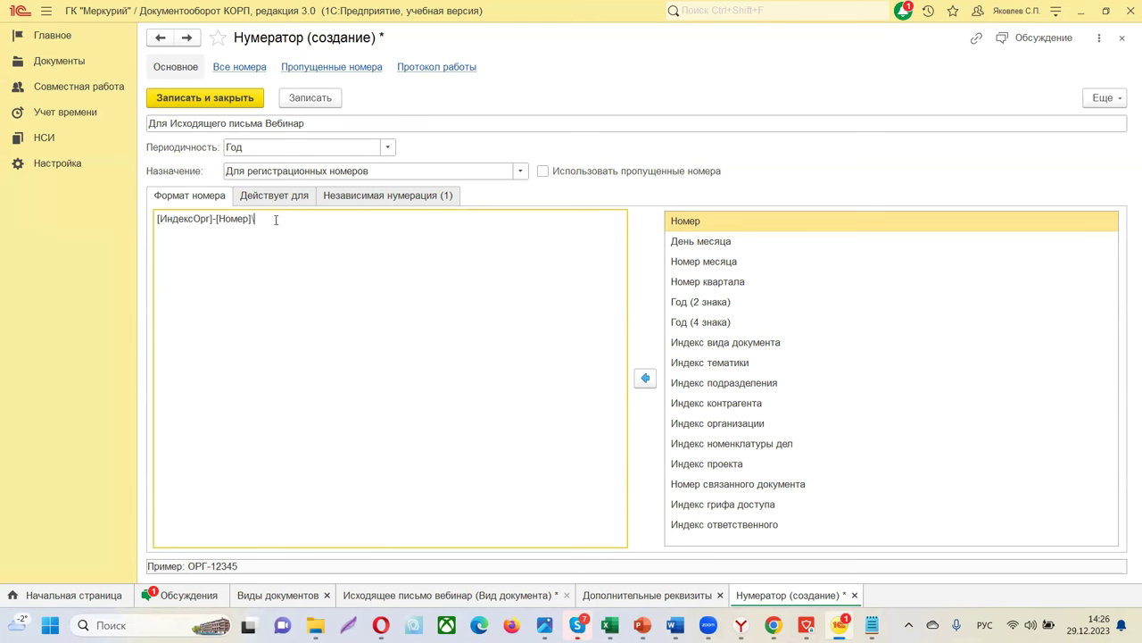
pyautogui.write('/')
pyautogui.doubleClick(705, 323)
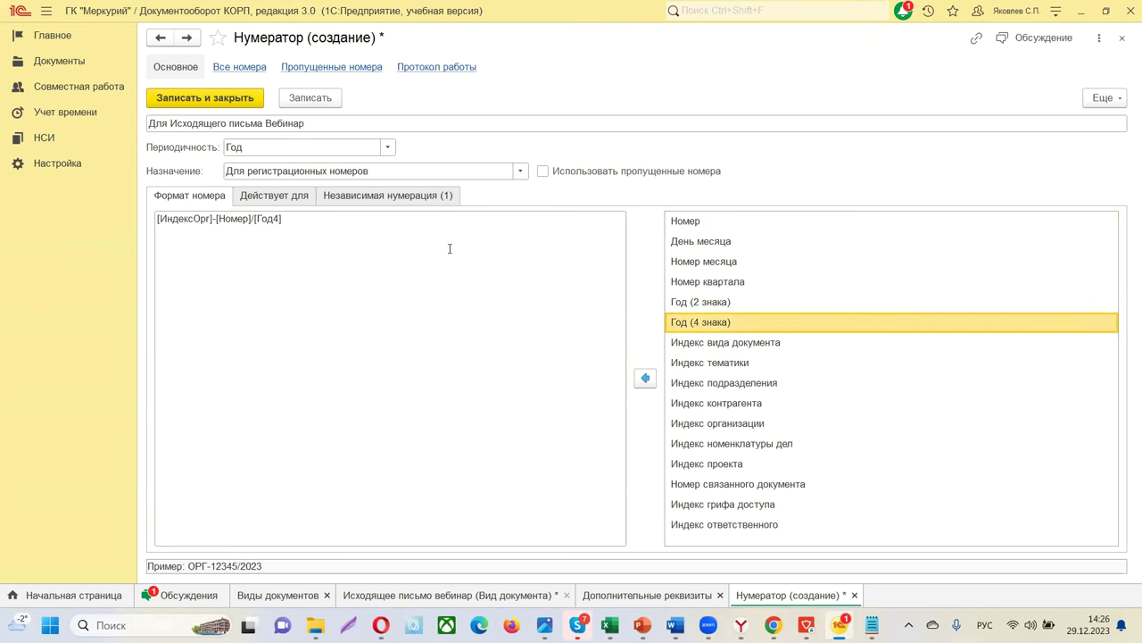
pyautogui.click(293, 223)
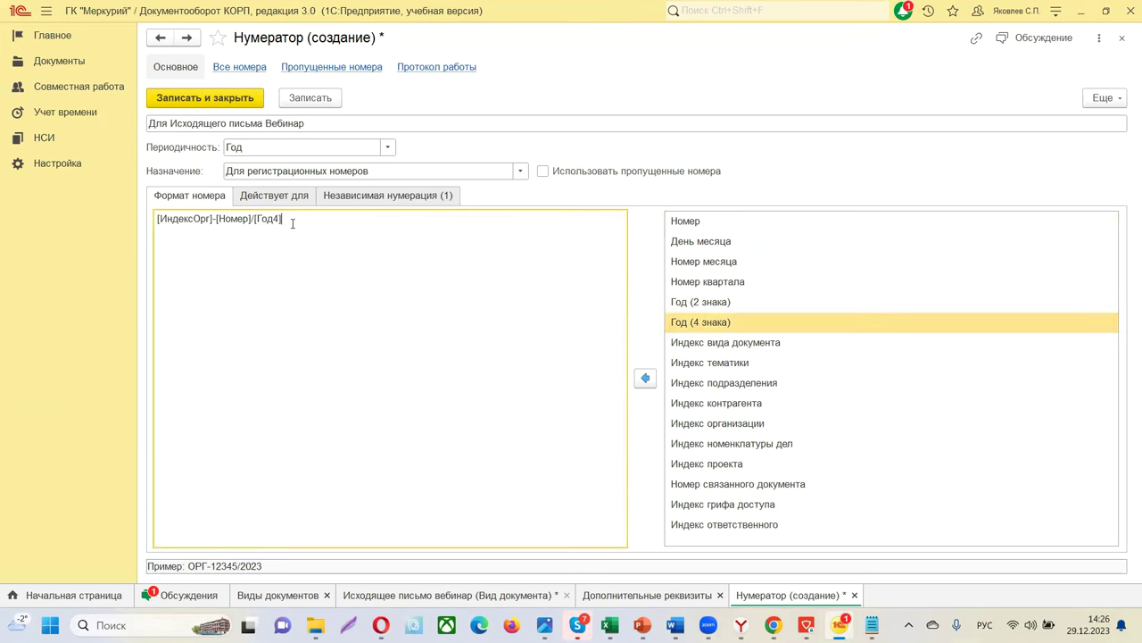
pyautogui.write('-')
pyautogui.doubleClick(721, 366)
pyautogui.click(375, 217)
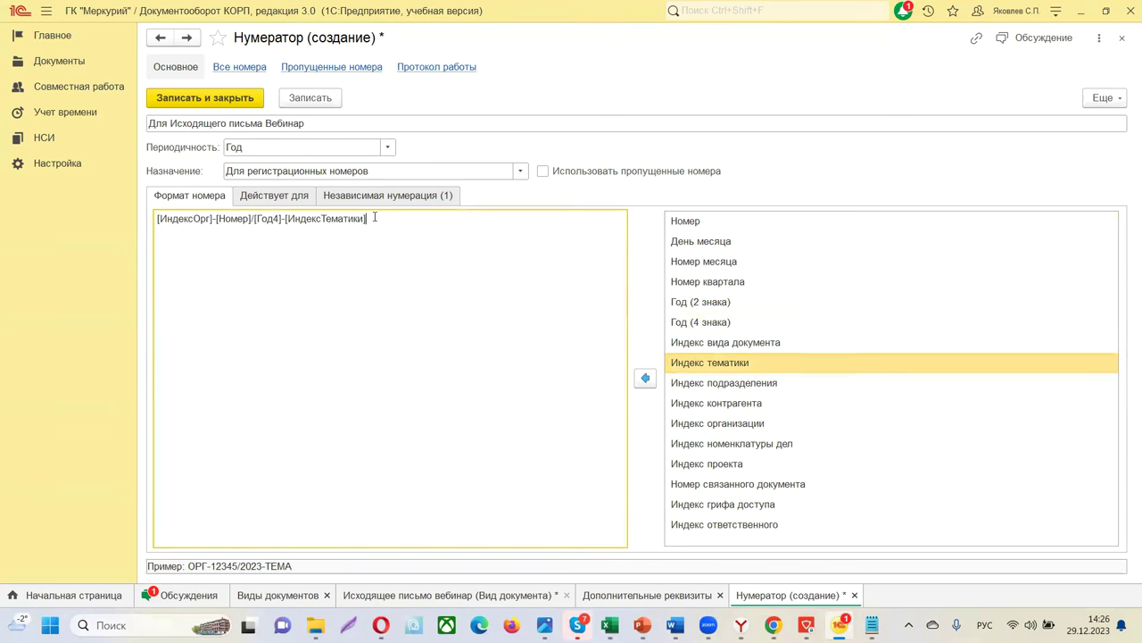
# Save and close the numerator and assign "Для Исходящего письма Вебинар" to the new automatic numbering rule.
pyautogui.click(231, 99)
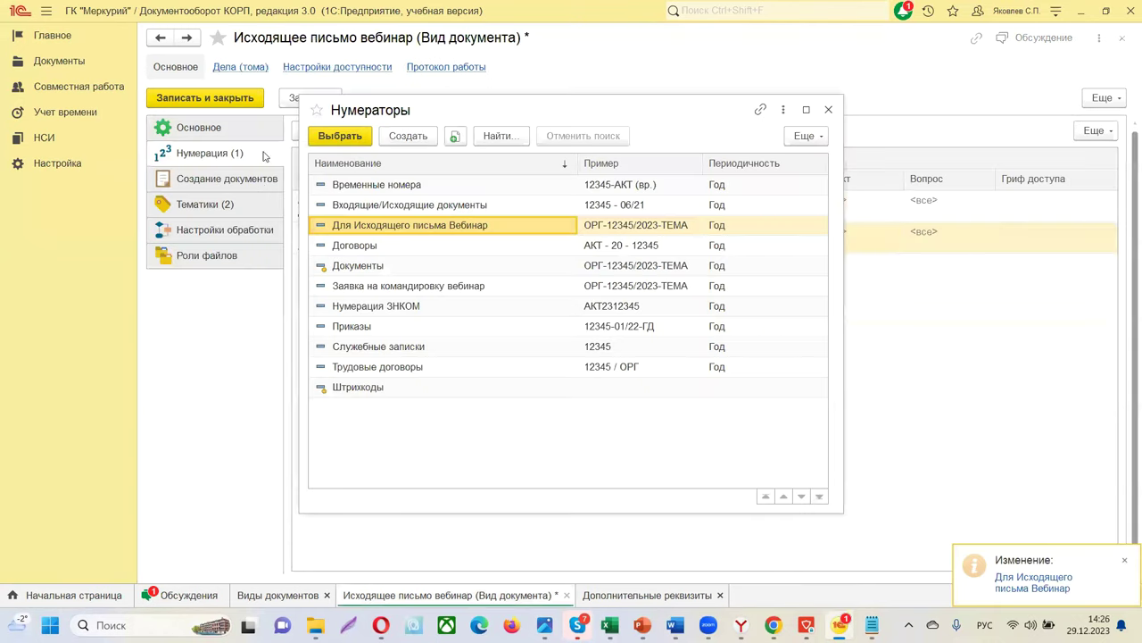
pyautogui.doubleClick(379, 229)
pyautogui.click(323, 277)
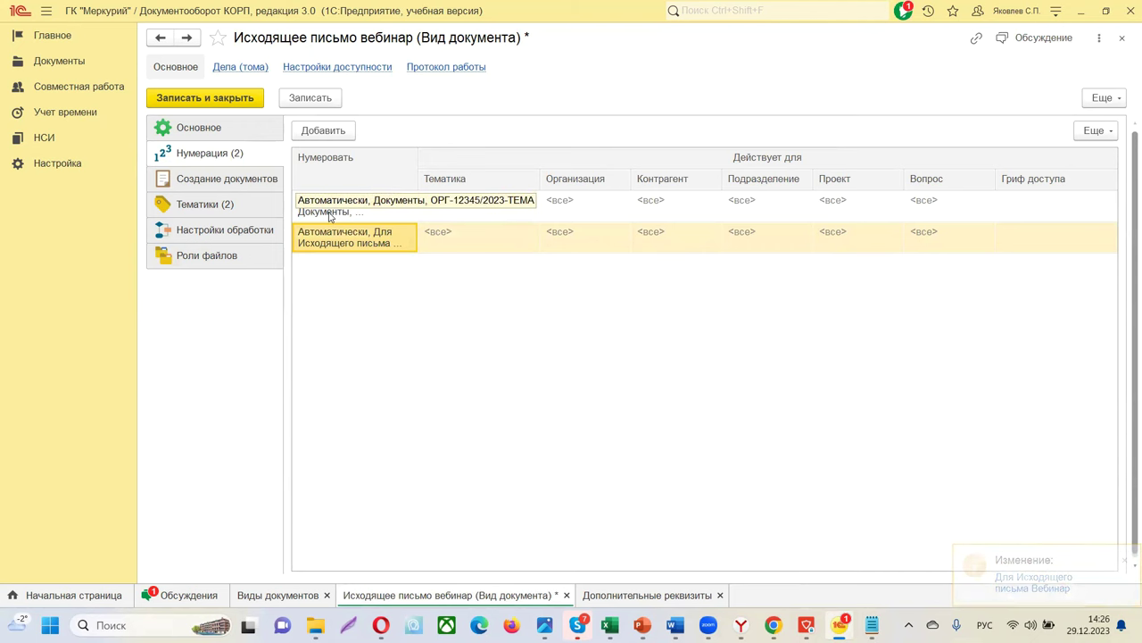
# Delete the document type's numbering rule that uses the "Документы" numerator.
pyautogui.click(339, 214)
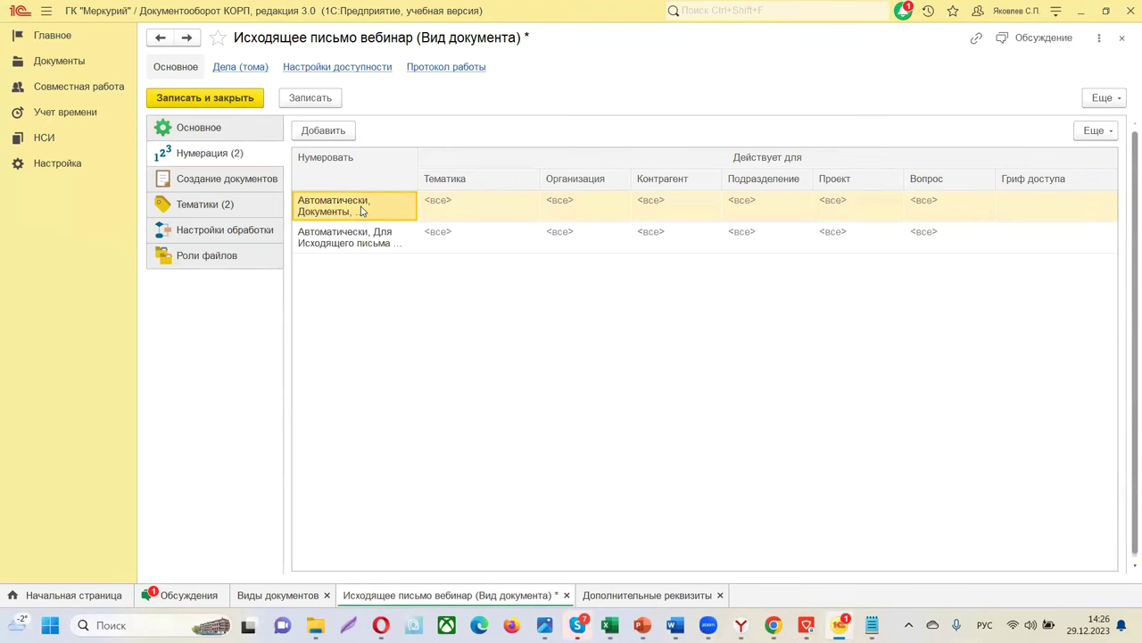
pyautogui.rightClick(349, 205)
pyautogui.click(391, 234)
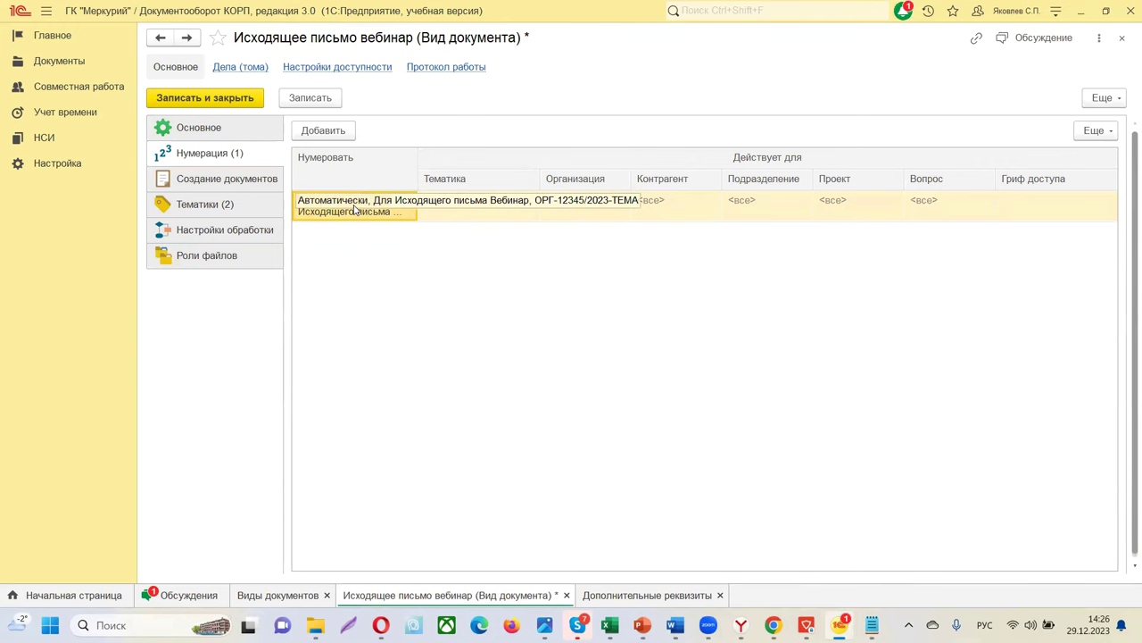
# Add another automatic numbering rule and create a numerator named "Временные номера для Исходящего письма вебинар" for it.
pyautogui.click(323, 132)
pyautogui.click(390, 239)
pyautogui.click(329, 259)
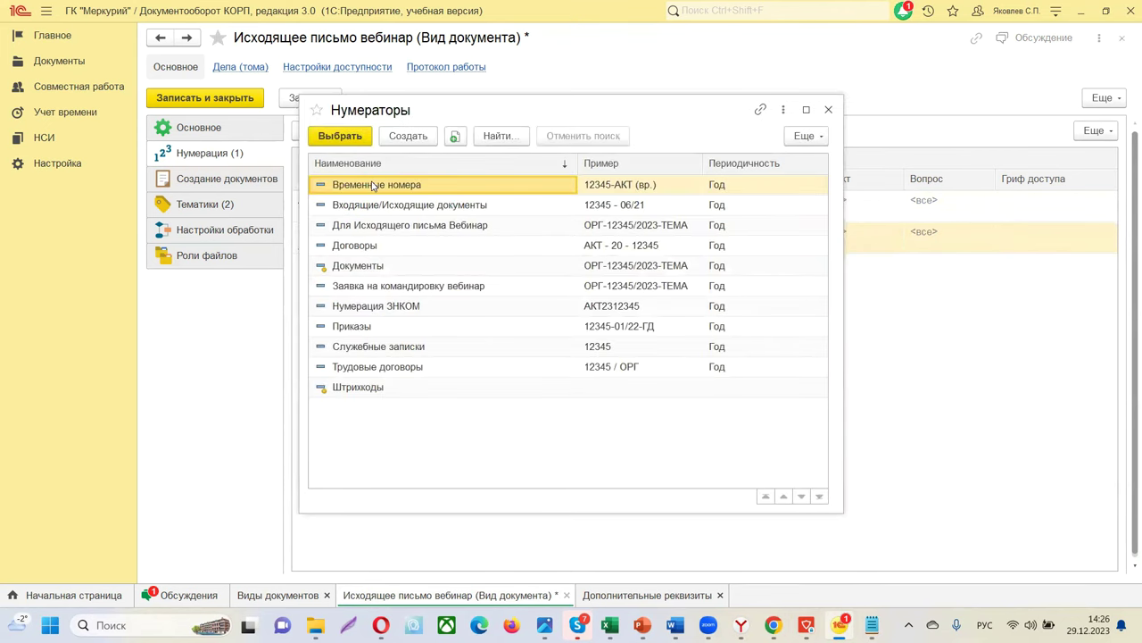
pyautogui.click(410, 139)
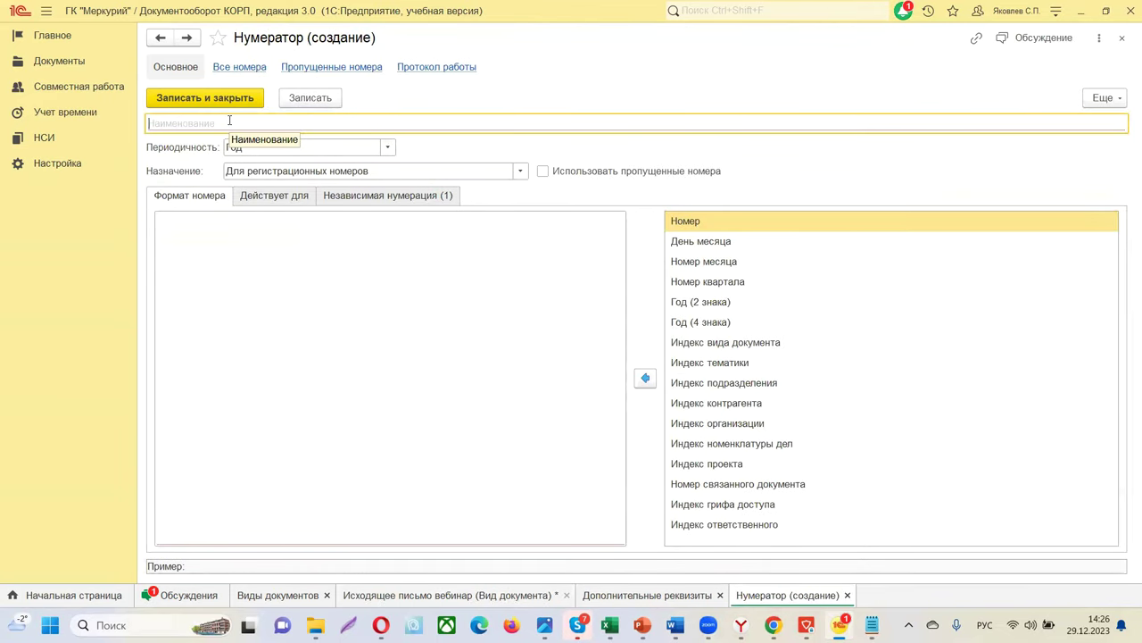
pyautogui.write('Временные ном')
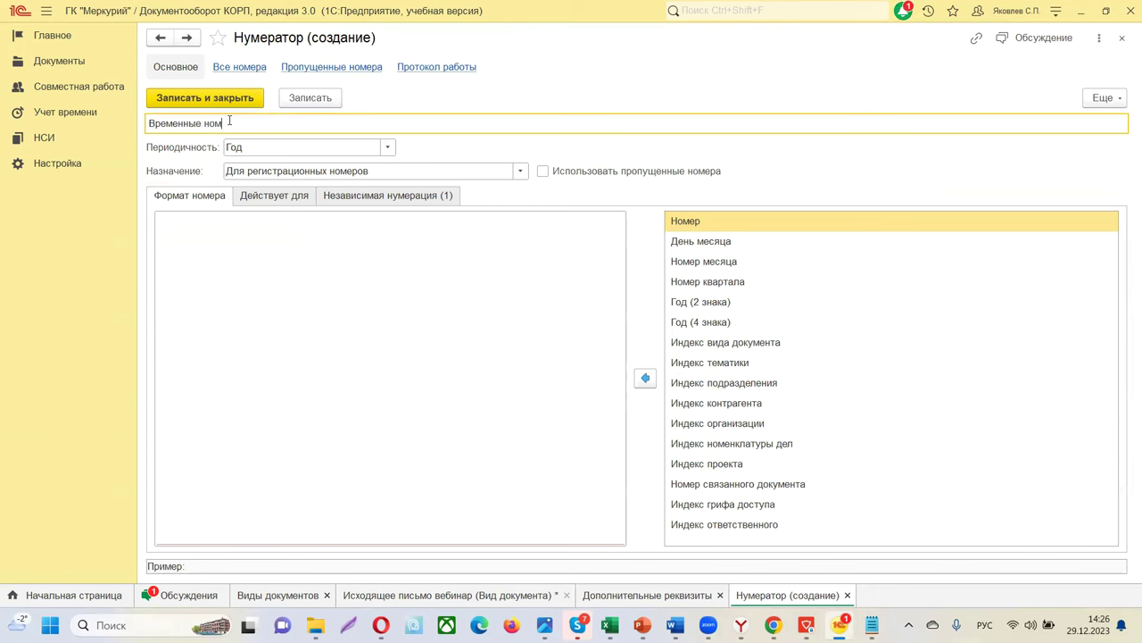
pyautogui.write('ера для Исходящего письма вебинар')
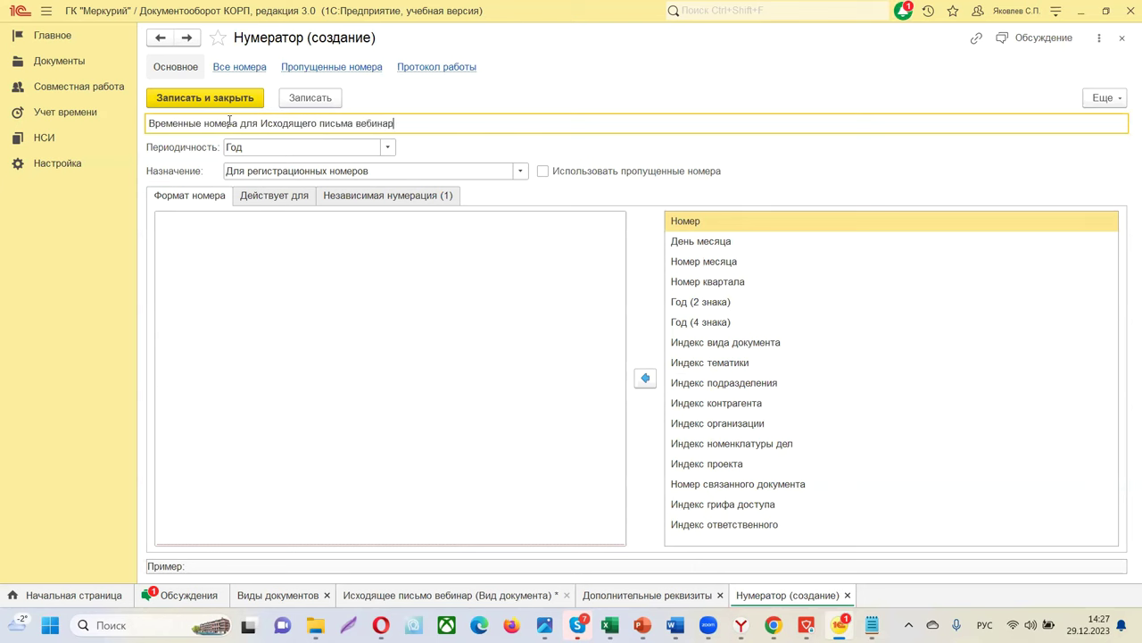
# Set the temporary numerator's format to [ИндексОрг]-[Номер]/[Год4] and assign the saved numerator to the new numbering rule.
pyautogui.click(183, 227)
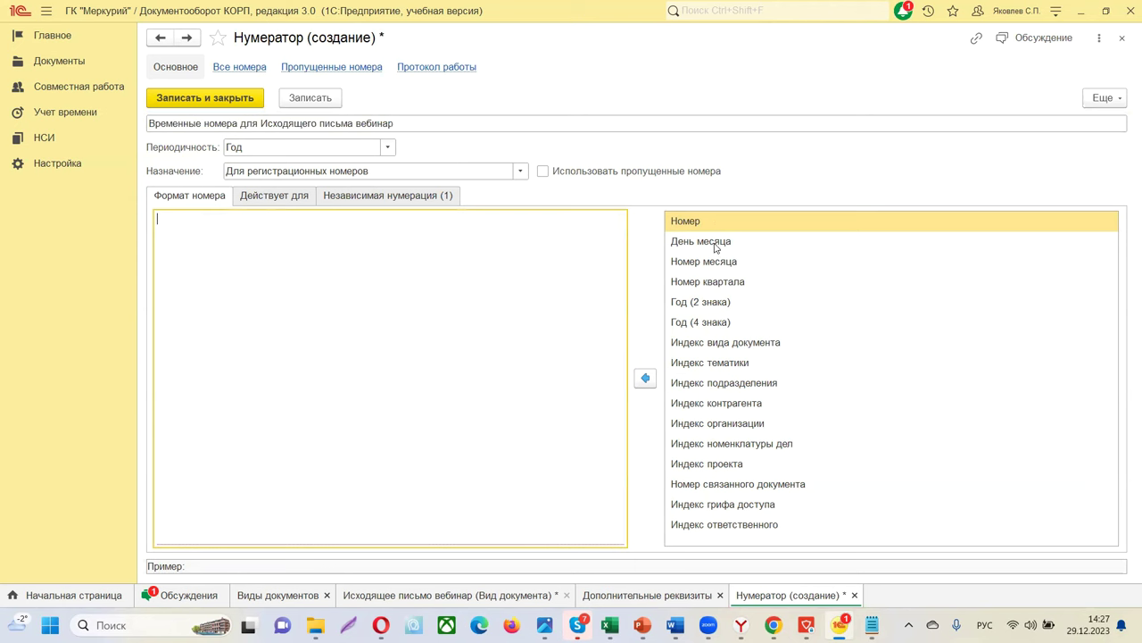
pyautogui.click(705, 363)
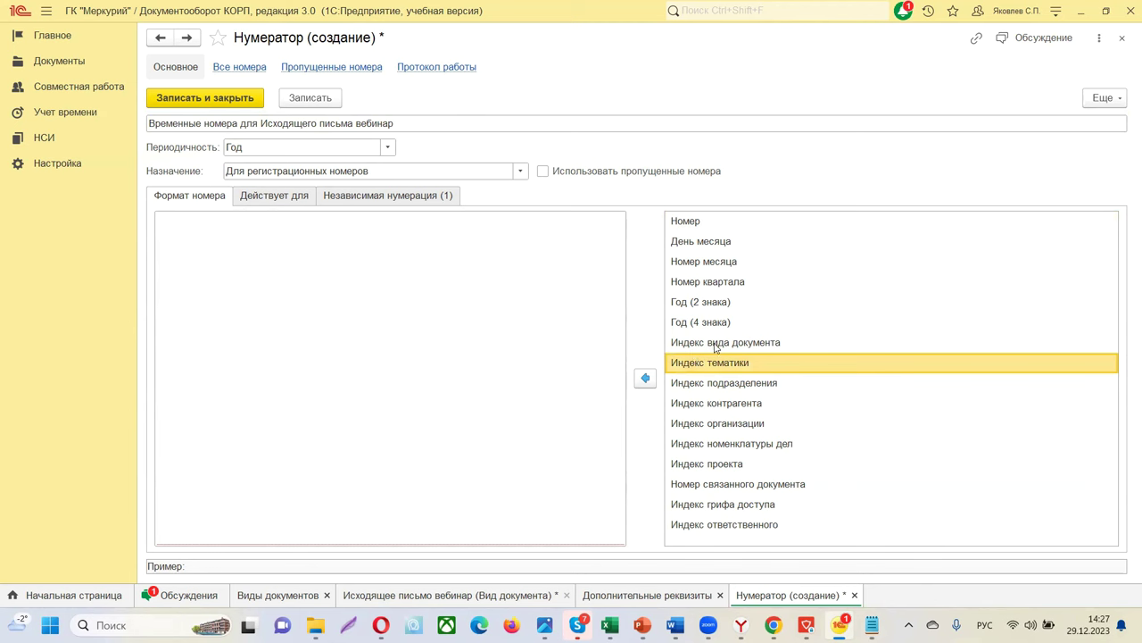
pyautogui.doubleClick(714, 425)
pyautogui.click(258, 218)
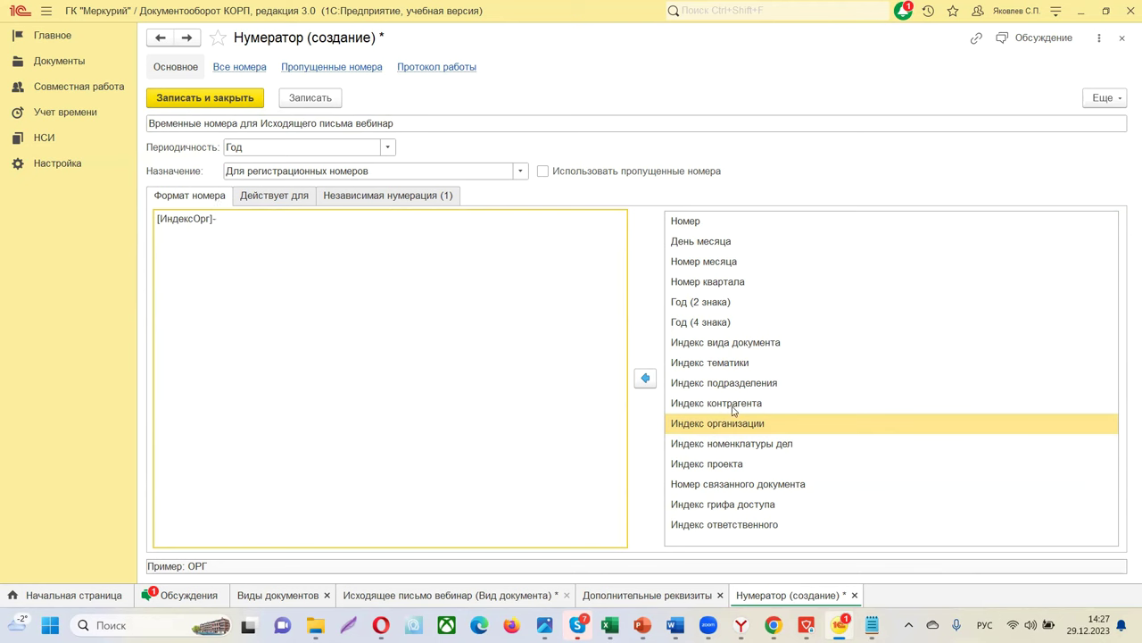
pyautogui.click(733, 489)
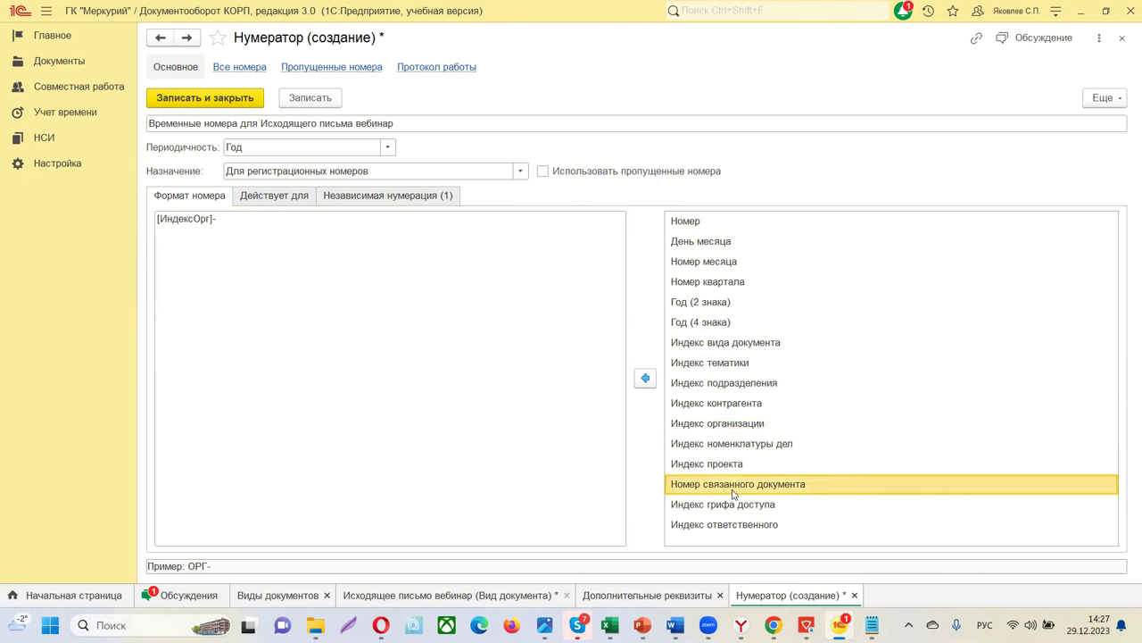
pyautogui.doubleClick(689, 223)
pyautogui.click(274, 221)
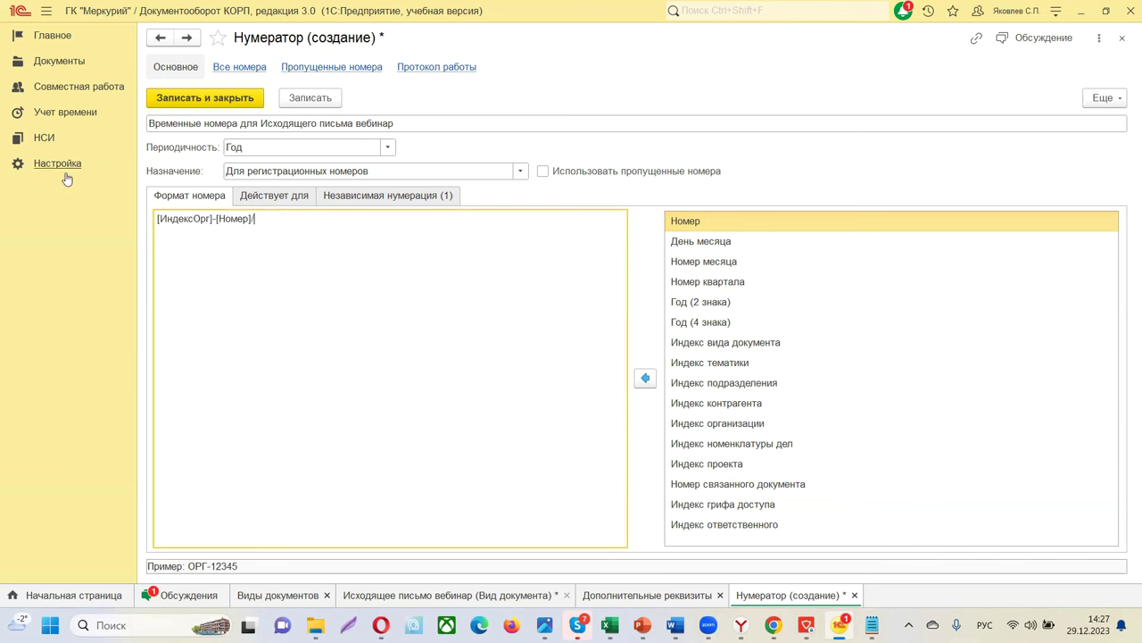
pyautogui.click(708, 324)
pyautogui.doubleClick(708, 324)
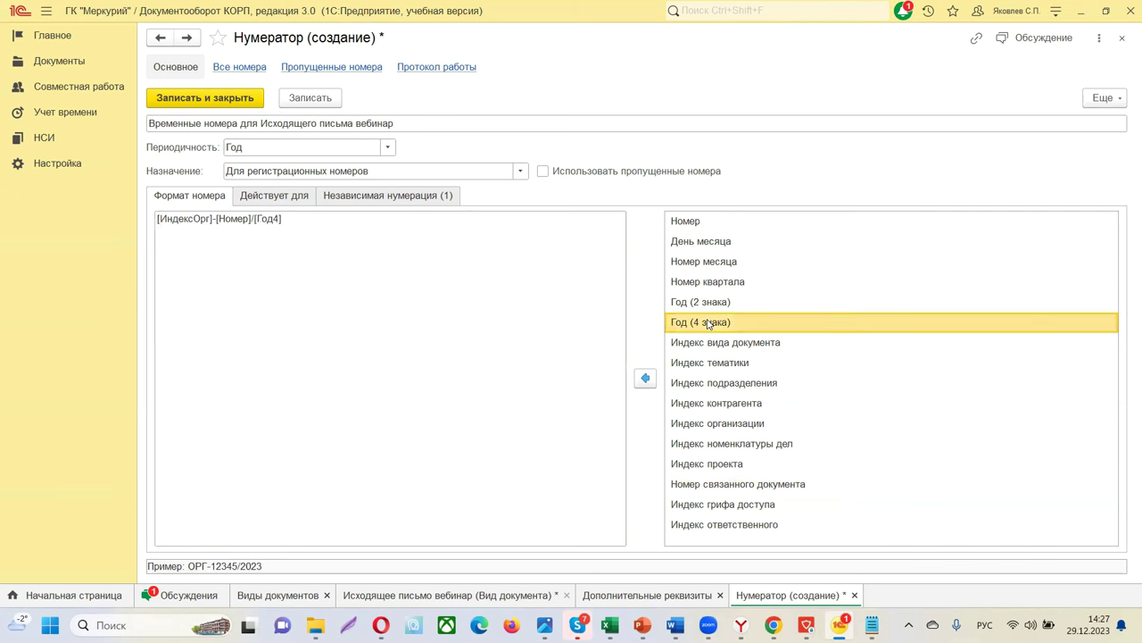
pyautogui.click(426, 219)
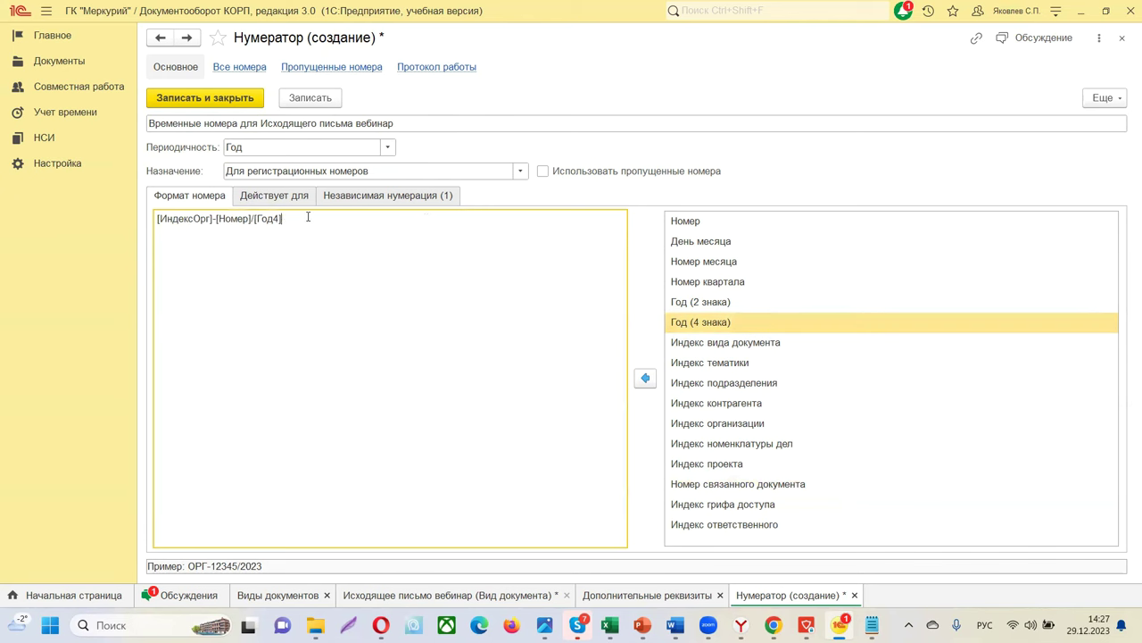
pyautogui.click(256, 97)
pyautogui.doubleClick(340, 211)
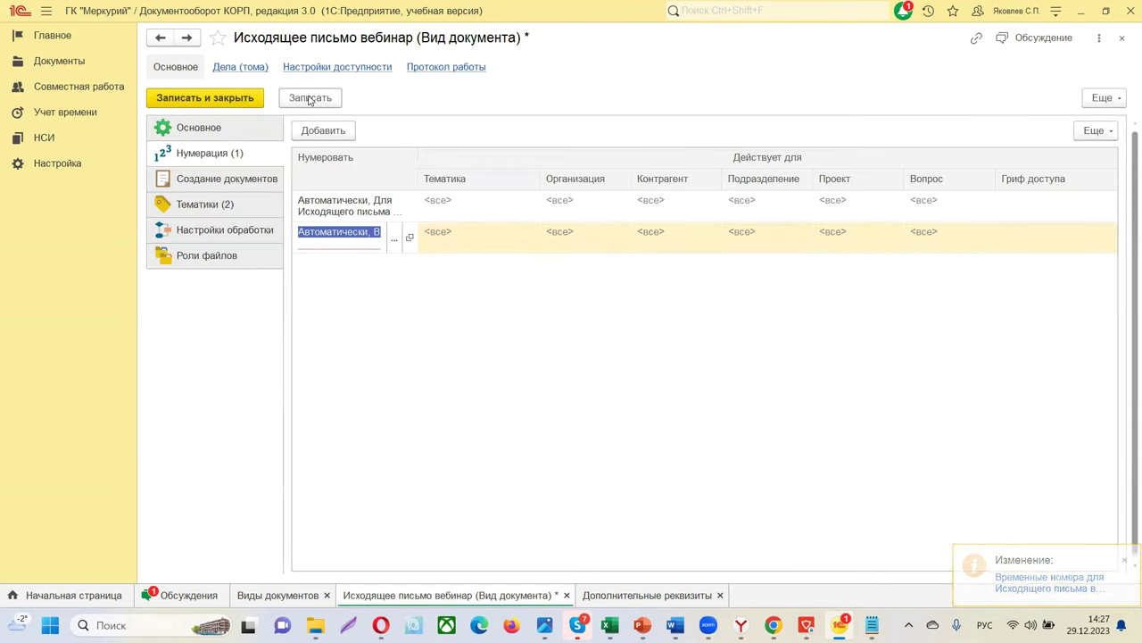
# Change the temporary numerator's purpose to "Для временных номеров" and save the numerator and the document type.
pyautogui.click(410, 237)
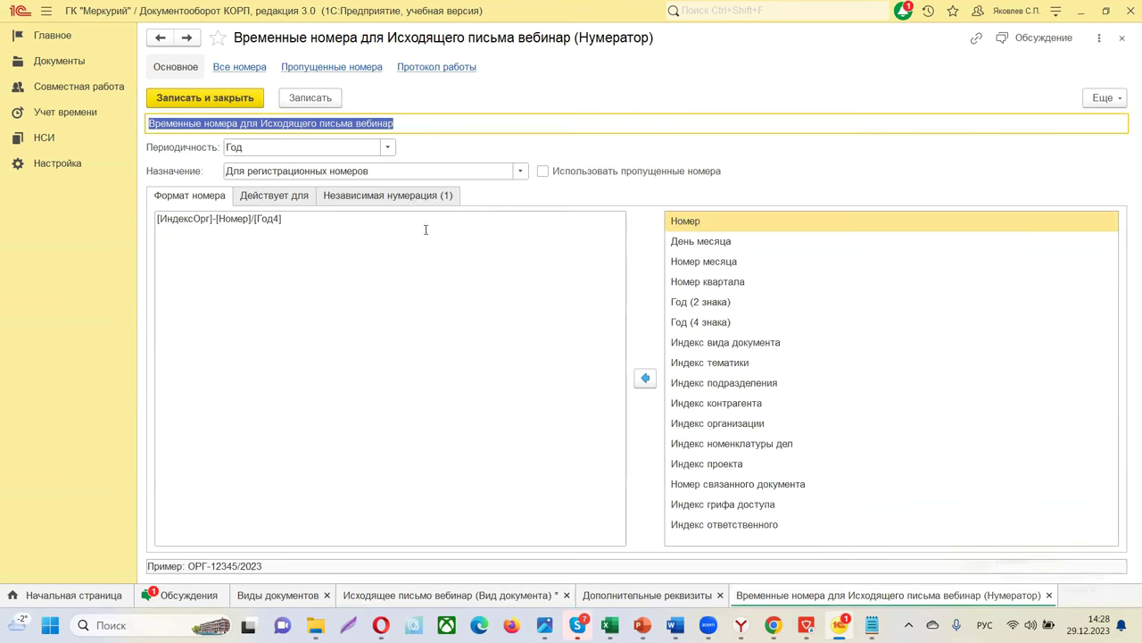
pyautogui.click(509, 173)
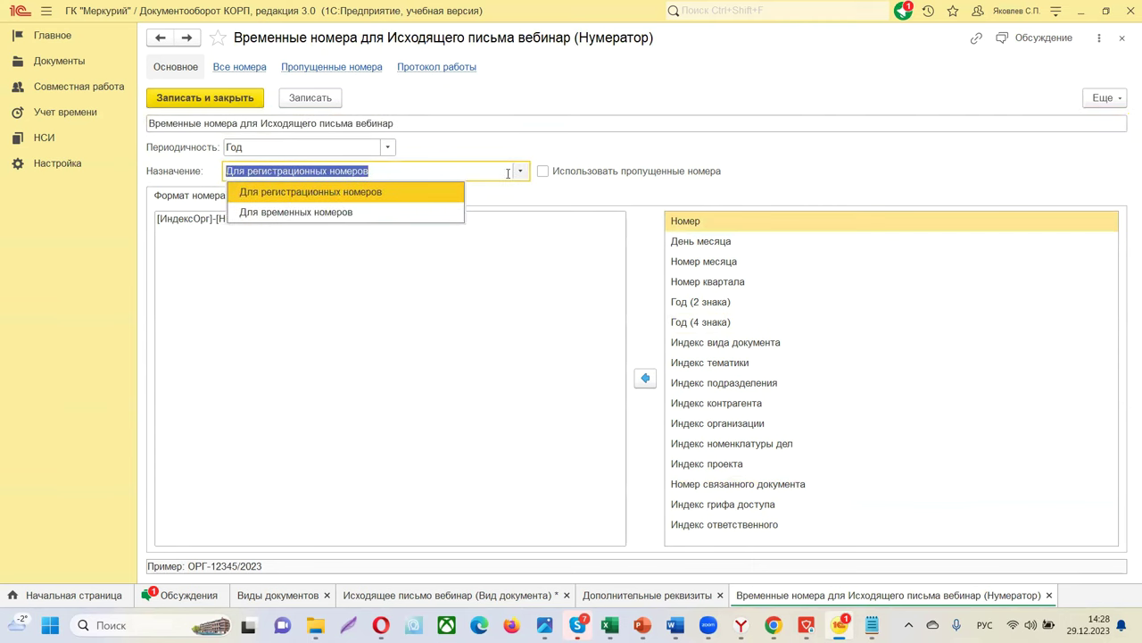
pyautogui.click(339, 212)
pyautogui.click(227, 98)
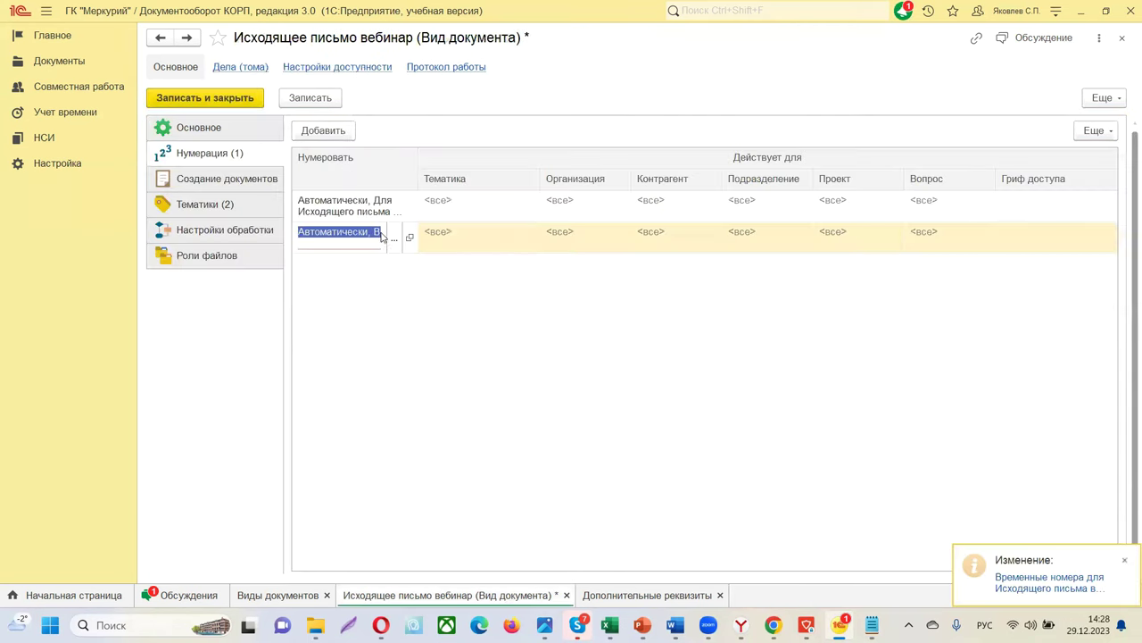
pyautogui.click(330, 98)
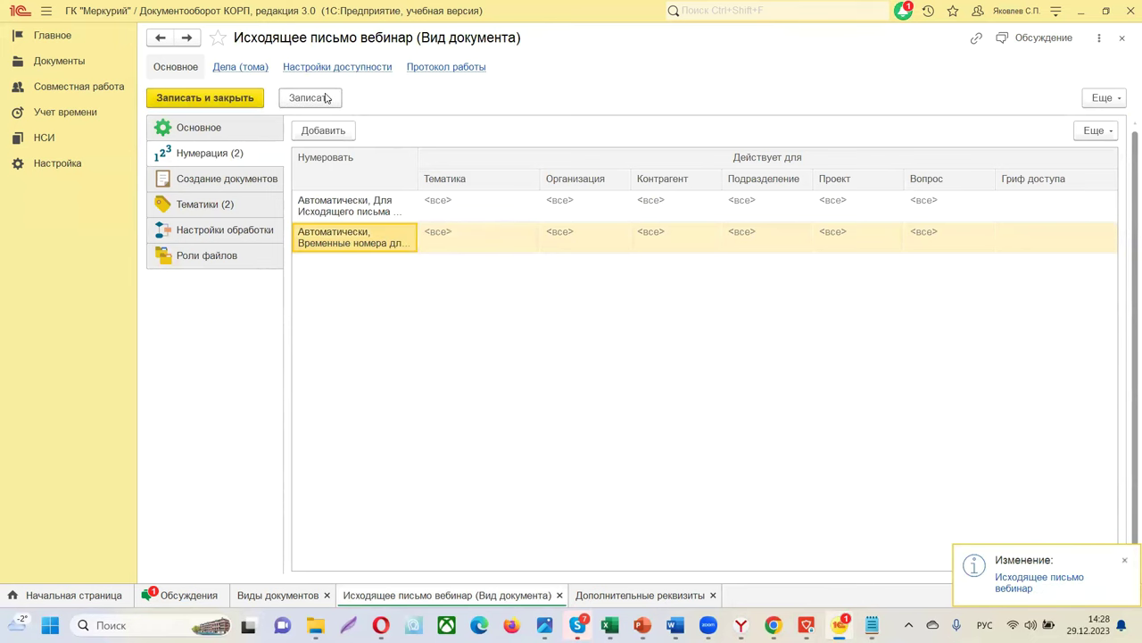
# Limit document creation by "Все сотрудники" to the topic "Поздравление".
pyautogui.click(214, 185)
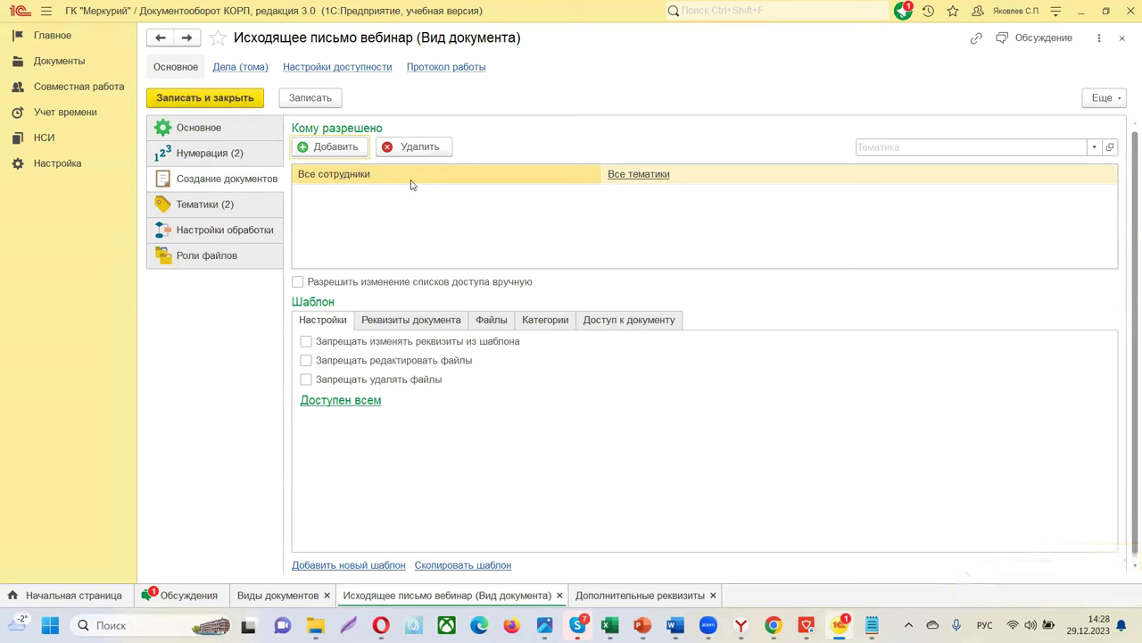
pyautogui.click(663, 176)
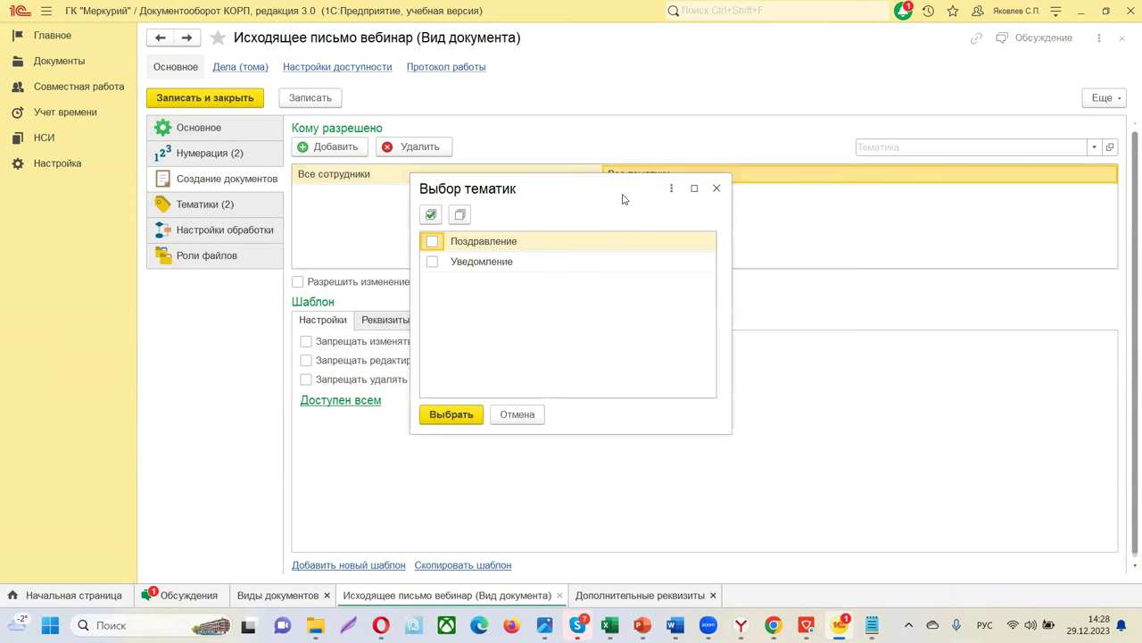
pyautogui.click(433, 242)
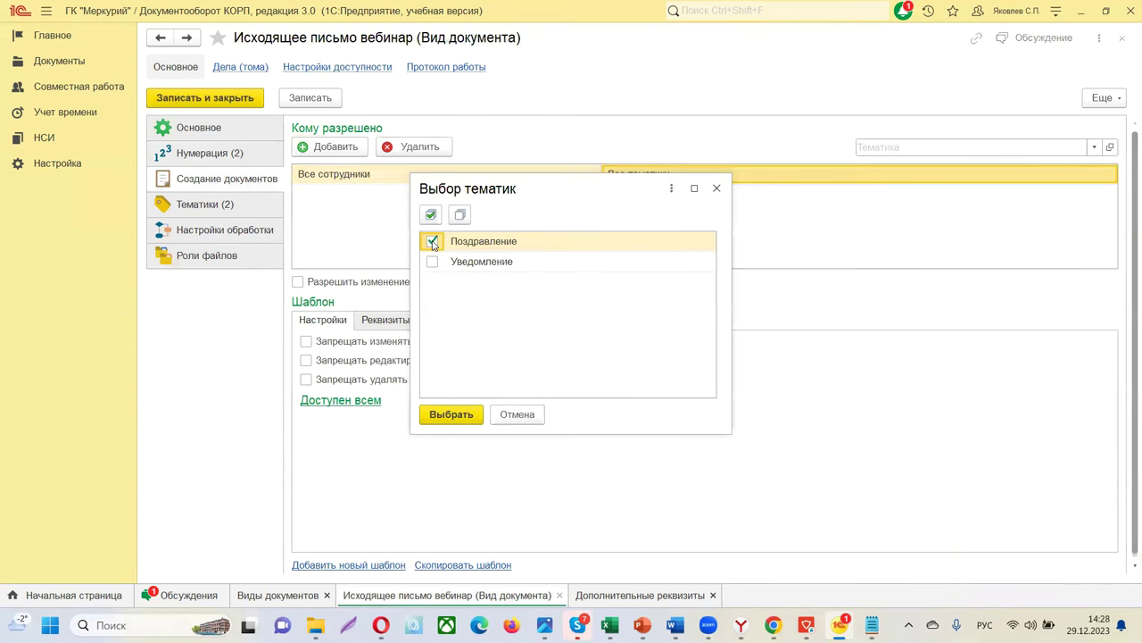
pyautogui.click(449, 417)
# Add the role "Секретарь" to the list of those allowed to create documents of this type.
pyautogui.click(314, 146)
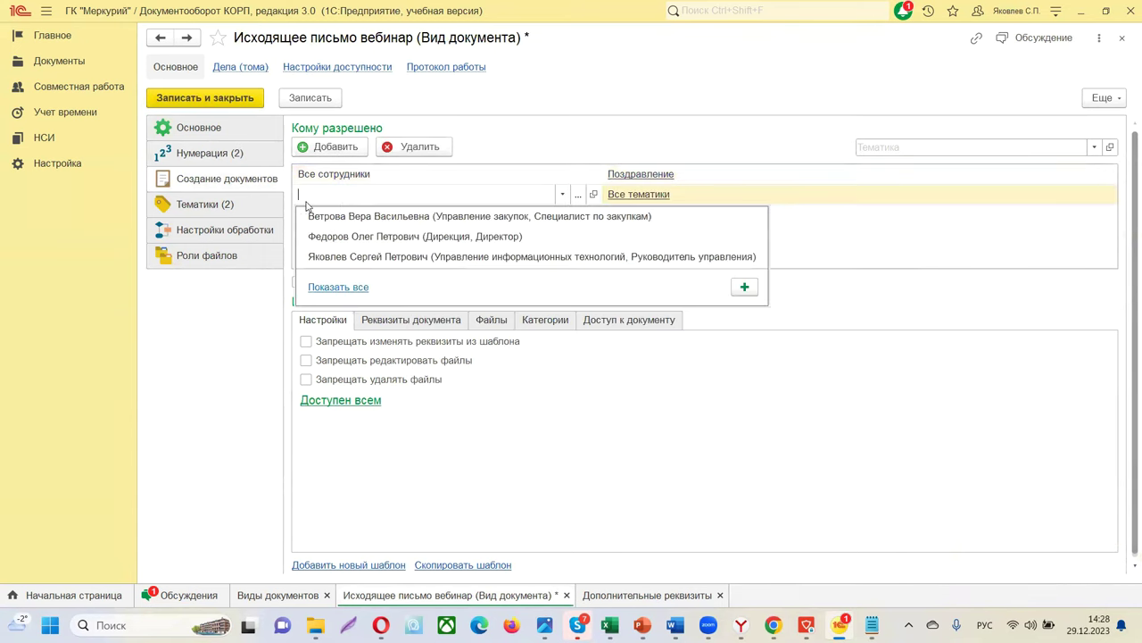
pyautogui.click(562, 194)
pyautogui.click(562, 194)
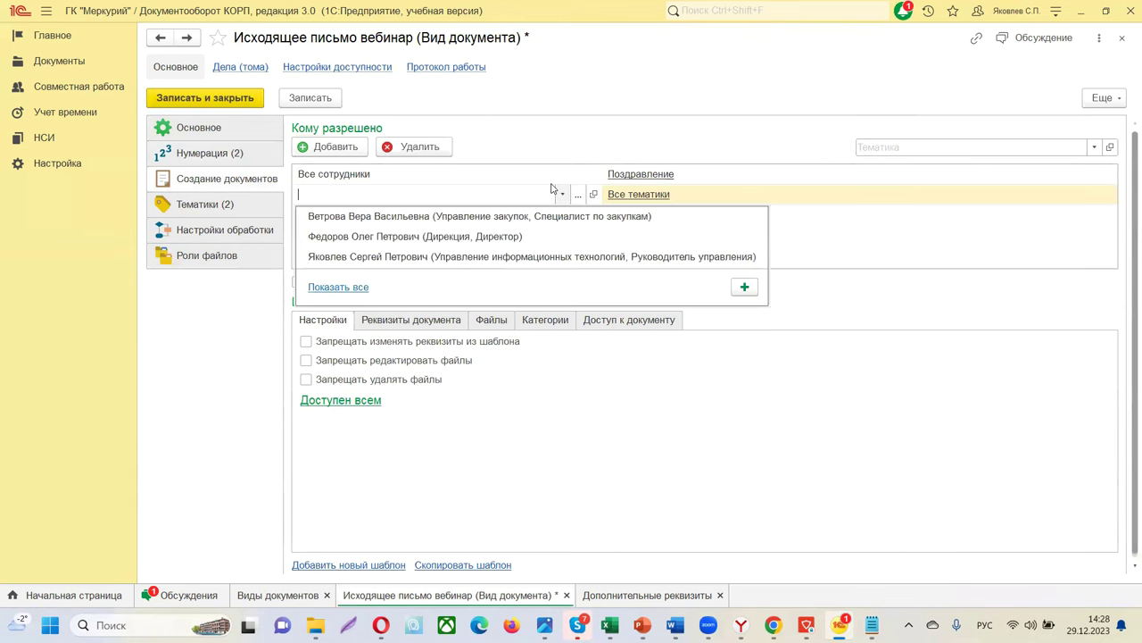
pyautogui.click(350, 289)
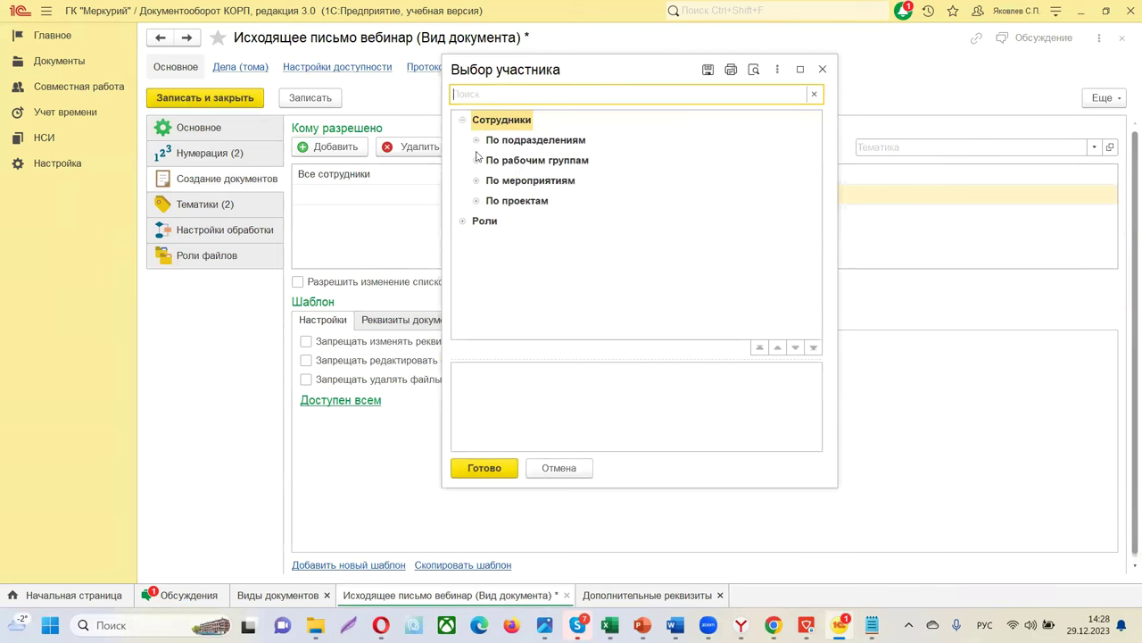
pyautogui.click(463, 220)
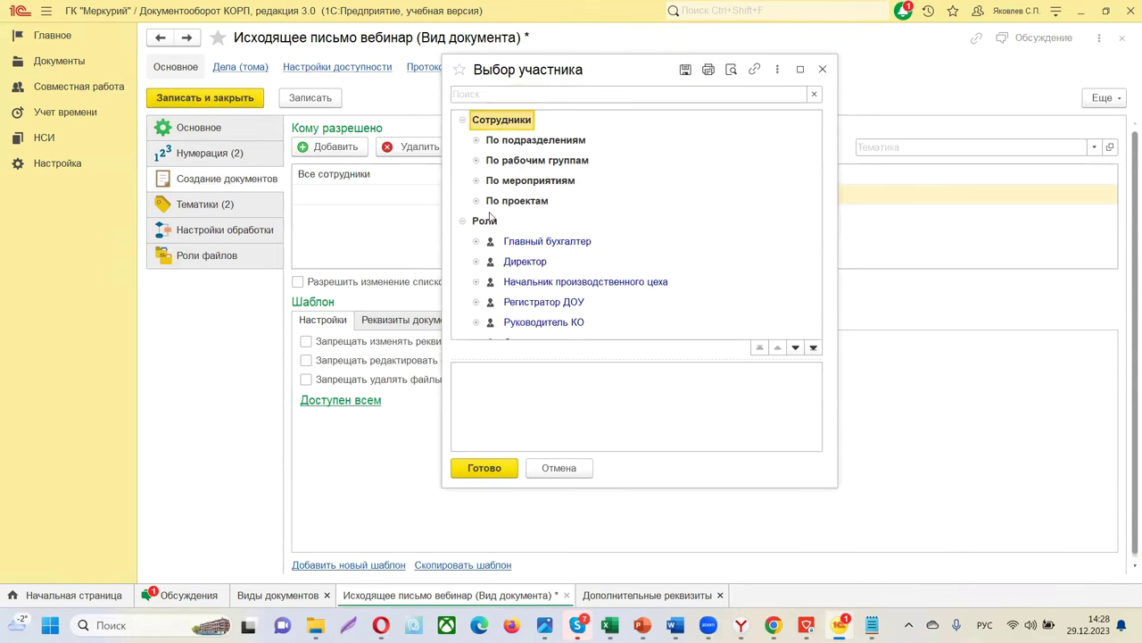
pyautogui.scroll(-1, 553, 198)
pyautogui.scroll(-1, 559, 198)
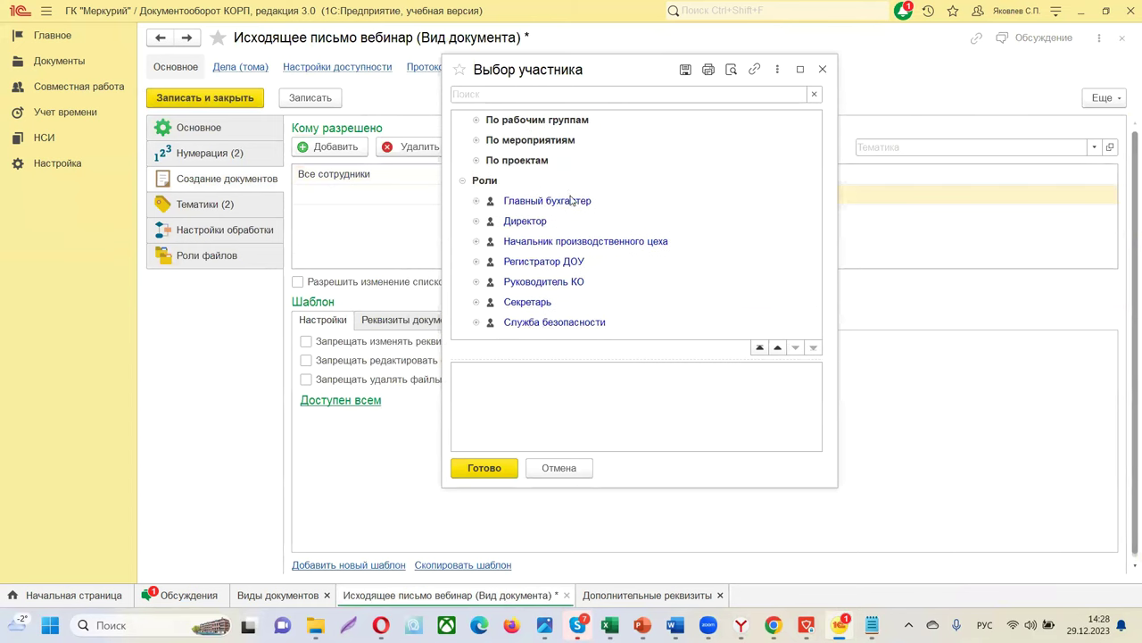
pyautogui.doubleClick(512, 306)
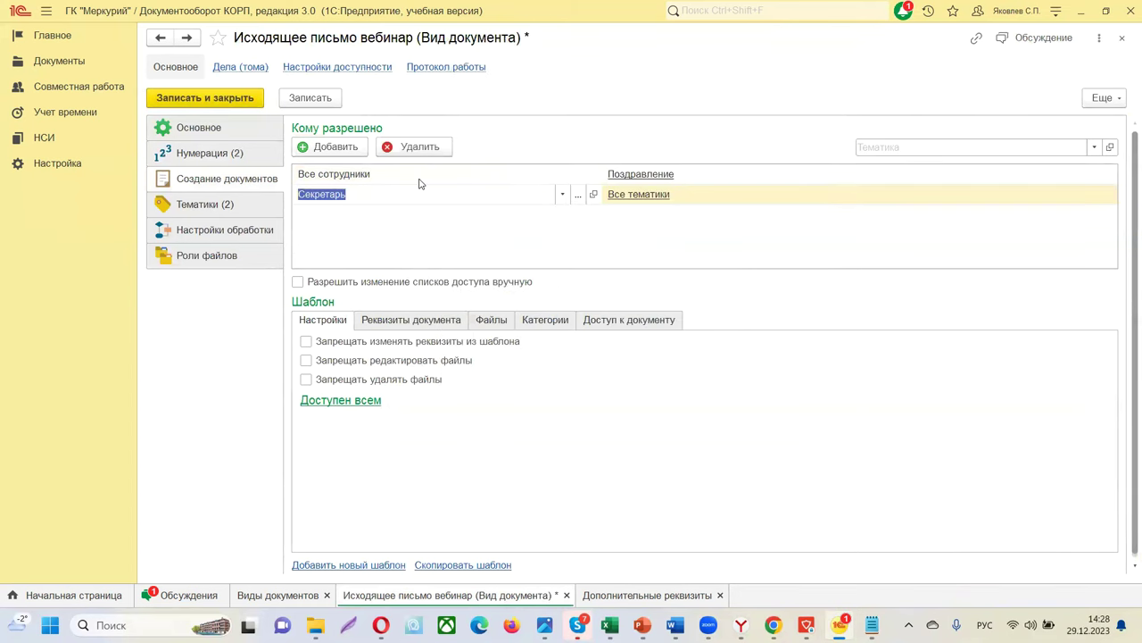
# Limit document creation by "Секретарь" to the topic "Уведомление".
pyautogui.click(649, 194)
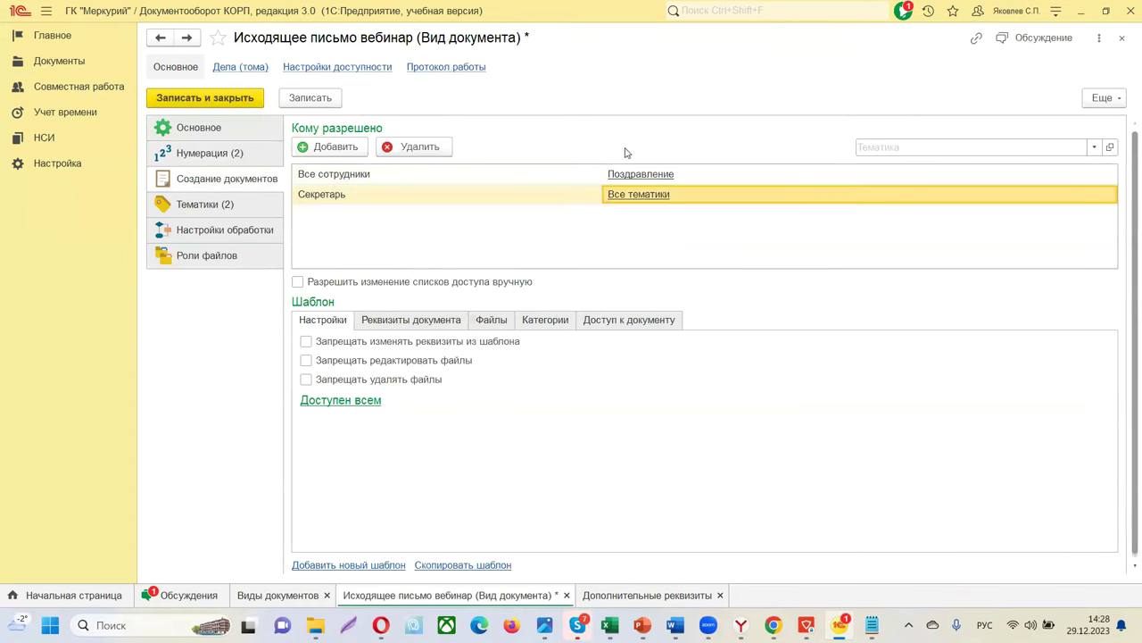
pyautogui.doubleClick(636, 194)
pyautogui.click(433, 262)
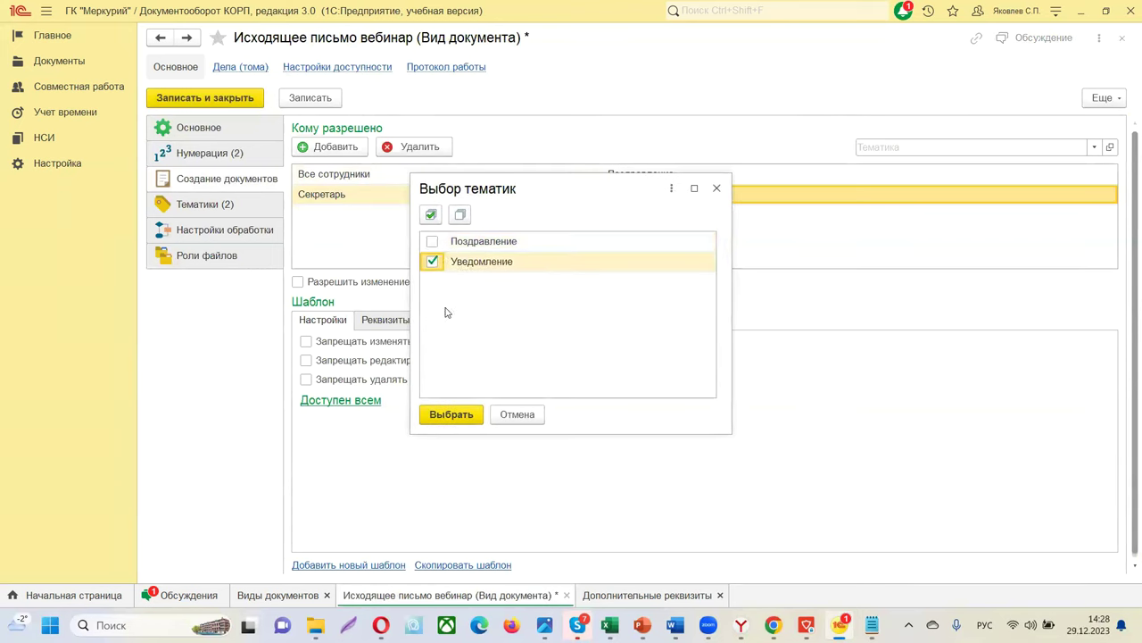
pyautogui.click(440, 416)
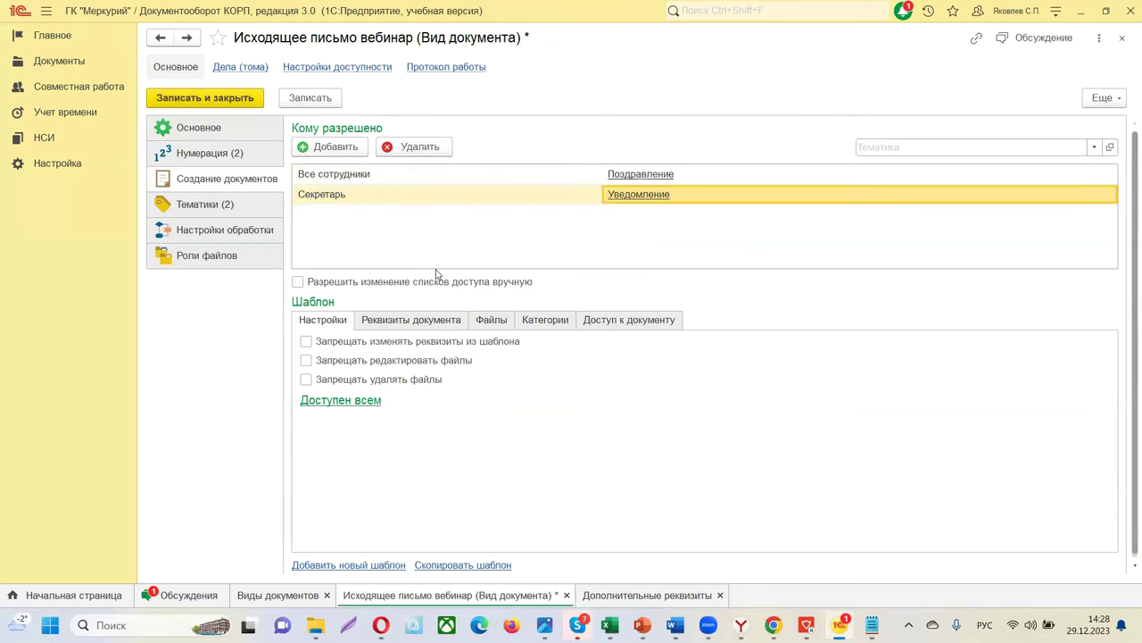
# Replace "Секретарь" in the creation permissions with the working group "Руководители подразделений".
pyautogui.doubleClick(532, 196)
pyautogui.click(354, 245)
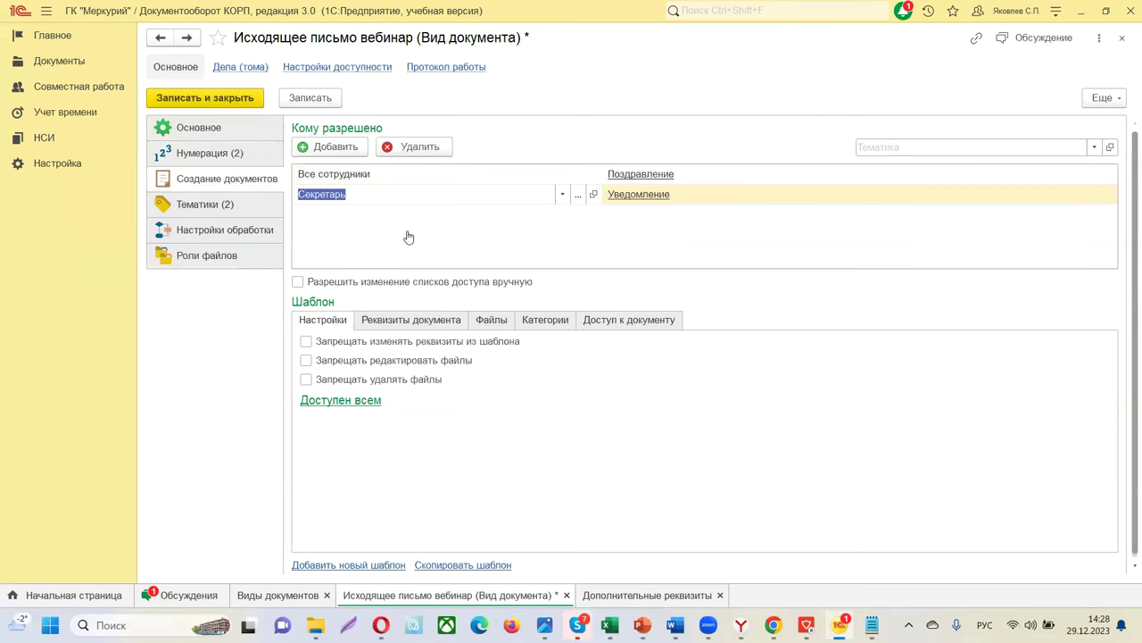
pyautogui.scroll(-3, 560, 235)
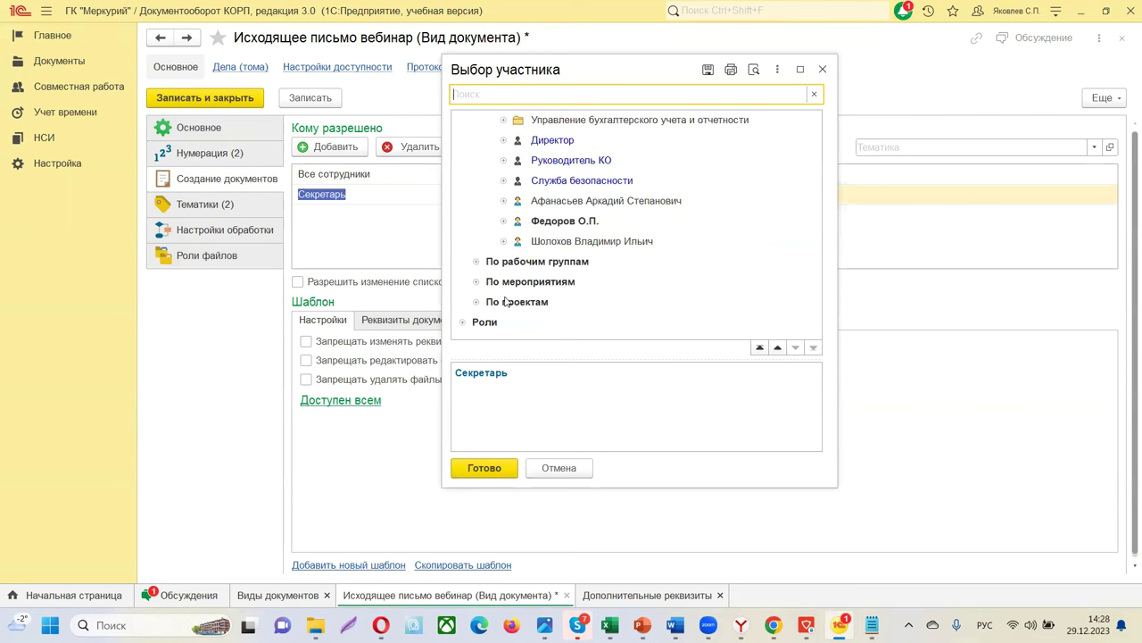
pyautogui.click(464, 323)
pyautogui.click(476, 261)
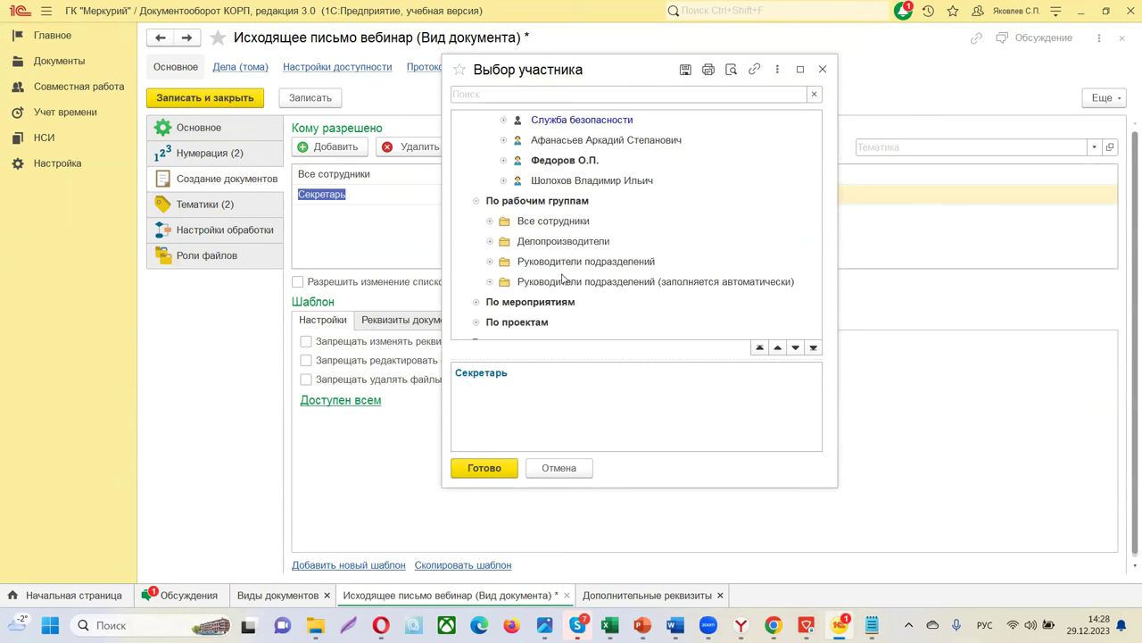
pyautogui.doubleClick(582, 261)
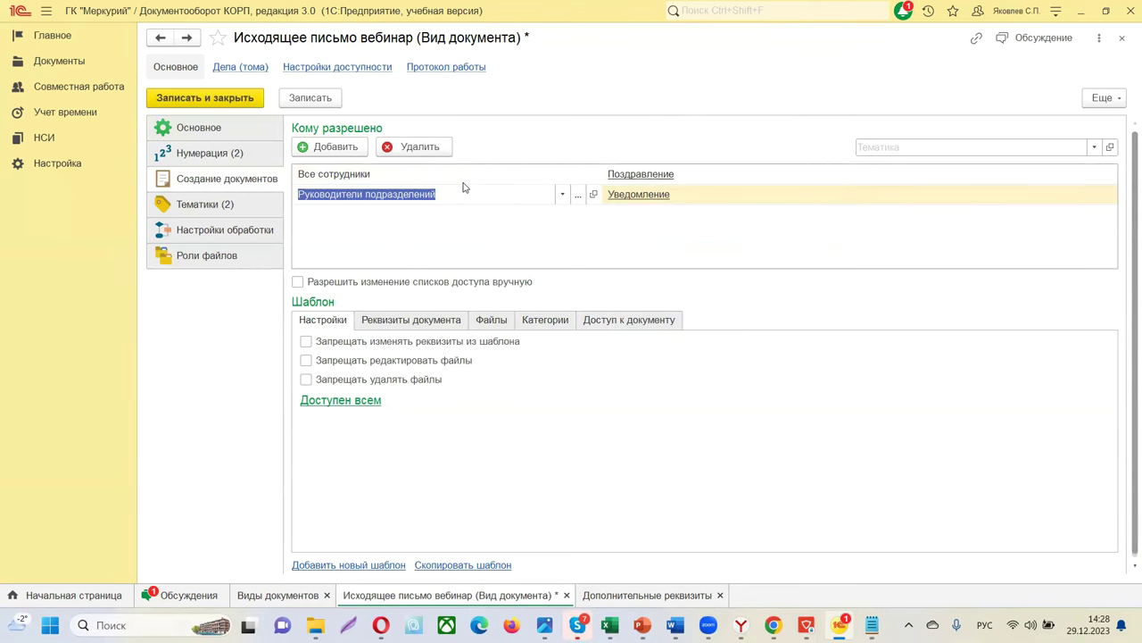
pyautogui.click(506, 221)
# Start the document header template for "Все сотрудники" with the attribute [ВидДокумента] followed by a hyphen.
pyautogui.click(364, 176)
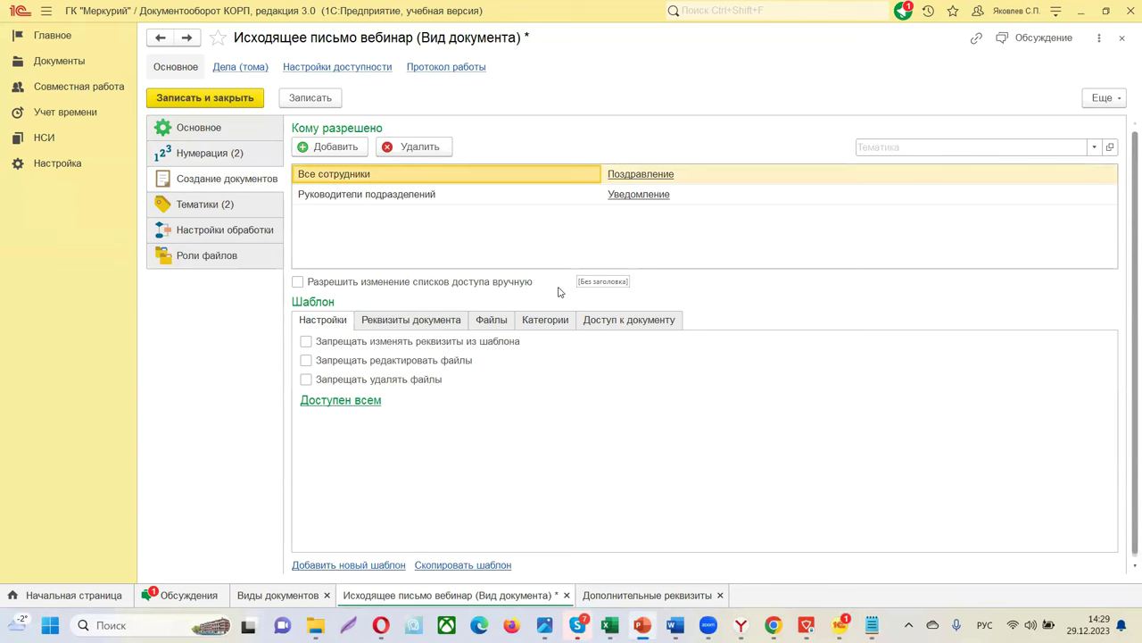
pyautogui.click(396, 323)
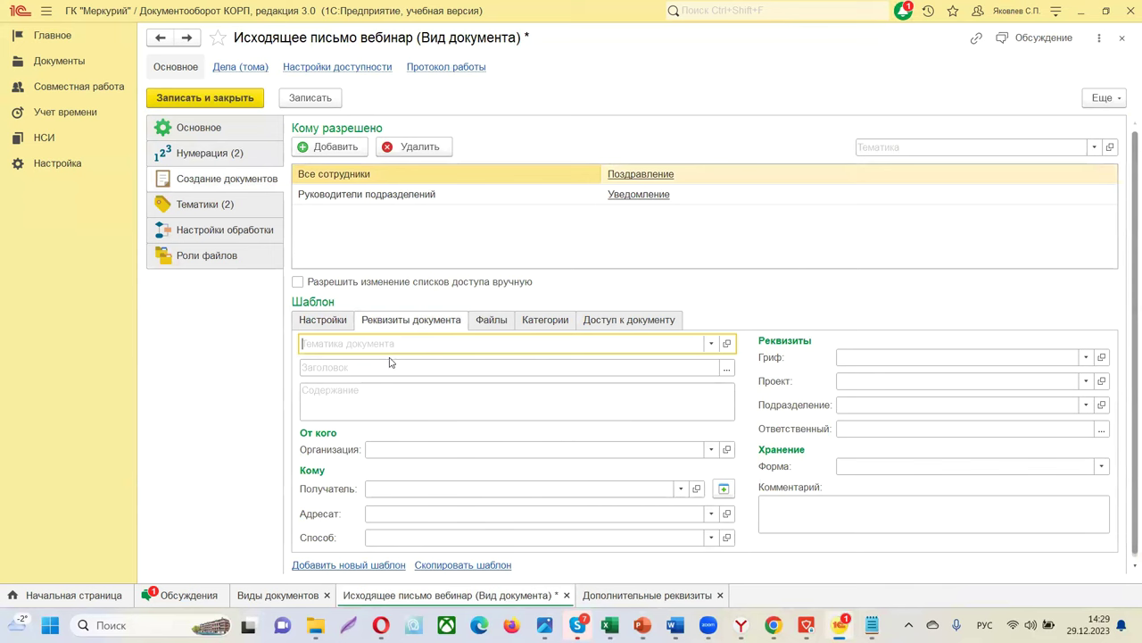
pyautogui.click(596, 366)
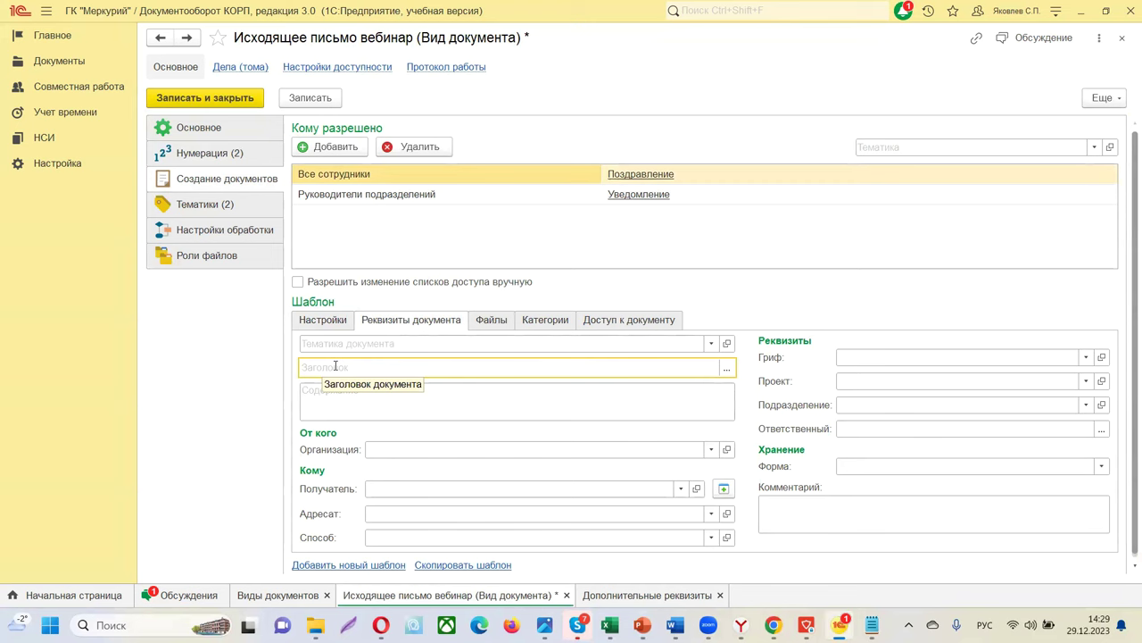
pyautogui.click(711, 343)
pyautogui.click(711, 344)
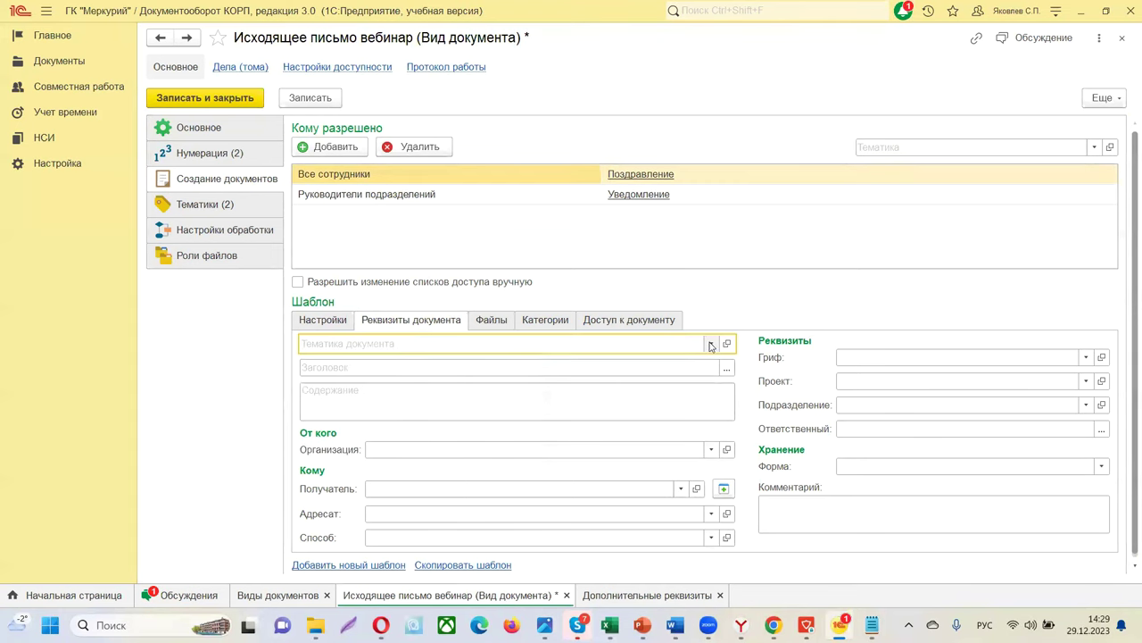
pyautogui.click(728, 370)
pyautogui.click(729, 369)
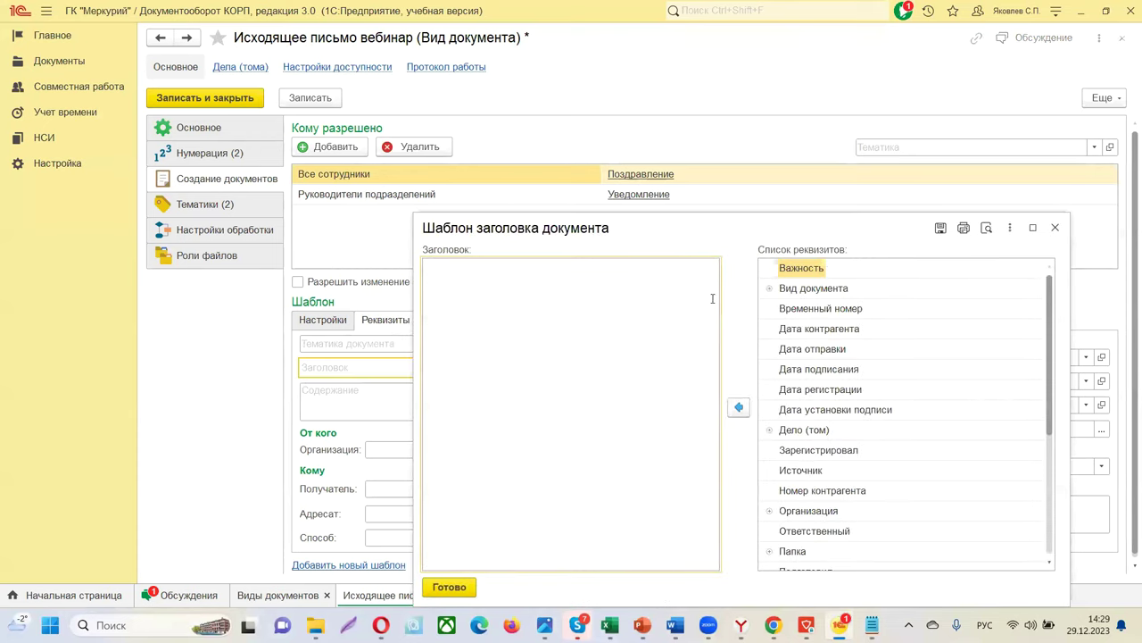
pyautogui.doubleClick(793, 292)
pyautogui.click(546, 260)
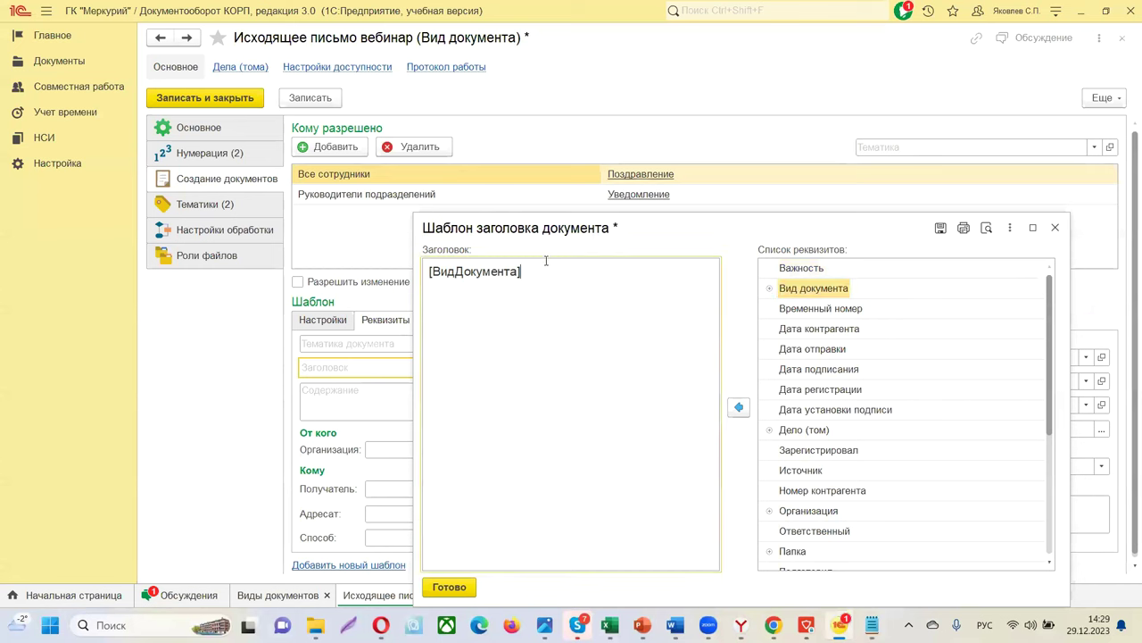
pyautogui.write('-')
# Append [ДатаРегистрации] to the header template and apply it to the document attributes.
pyautogui.scroll(-1, 815, 406)
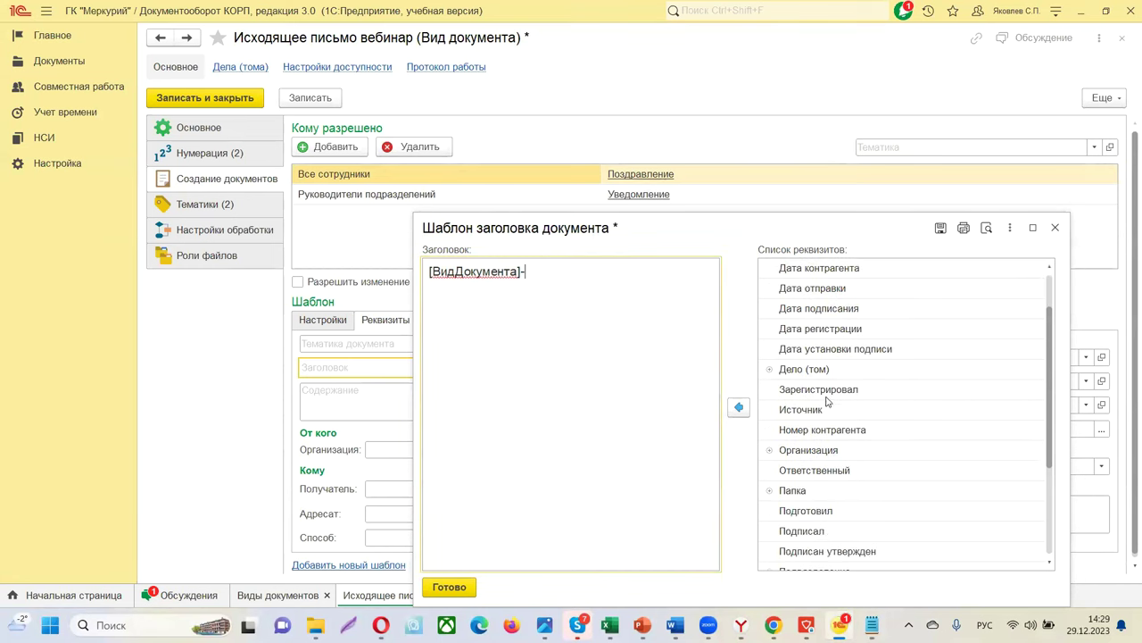
pyautogui.scroll(-2, 821, 402)
pyautogui.scroll(3, 822, 396)
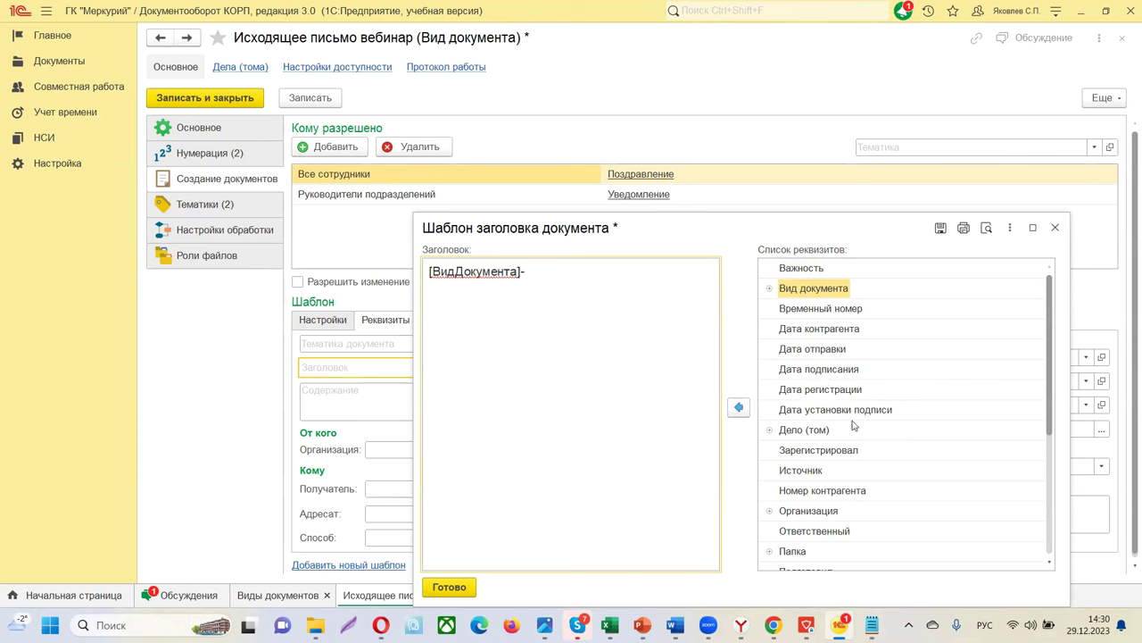
pyautogui.doubleClick(819, 391)
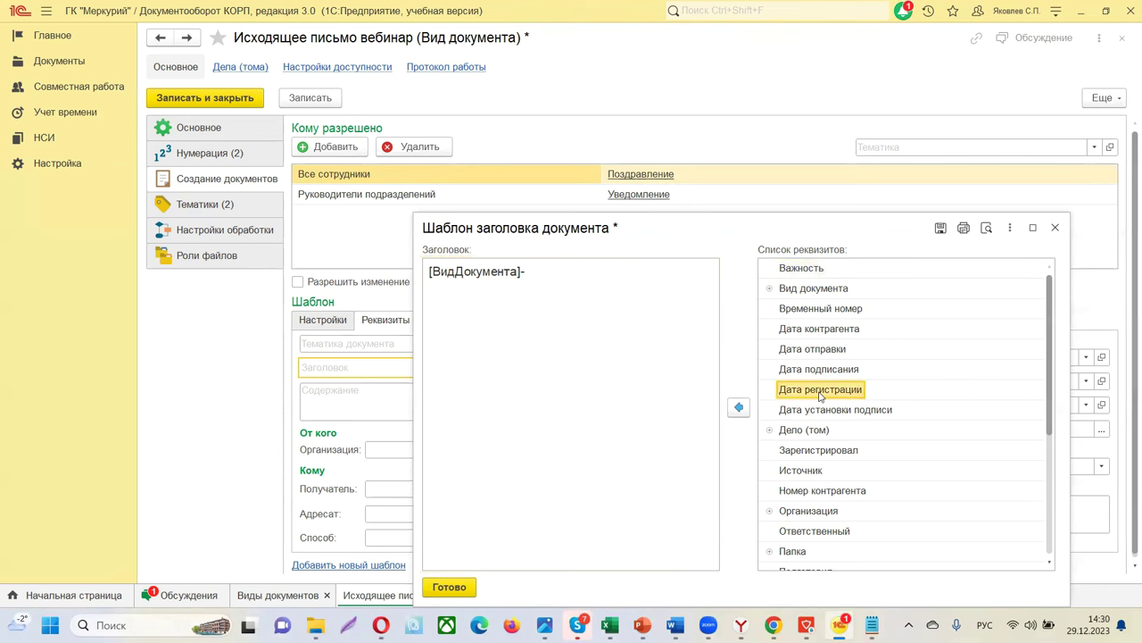
pyautogui.scroll(-1, 790, 424)
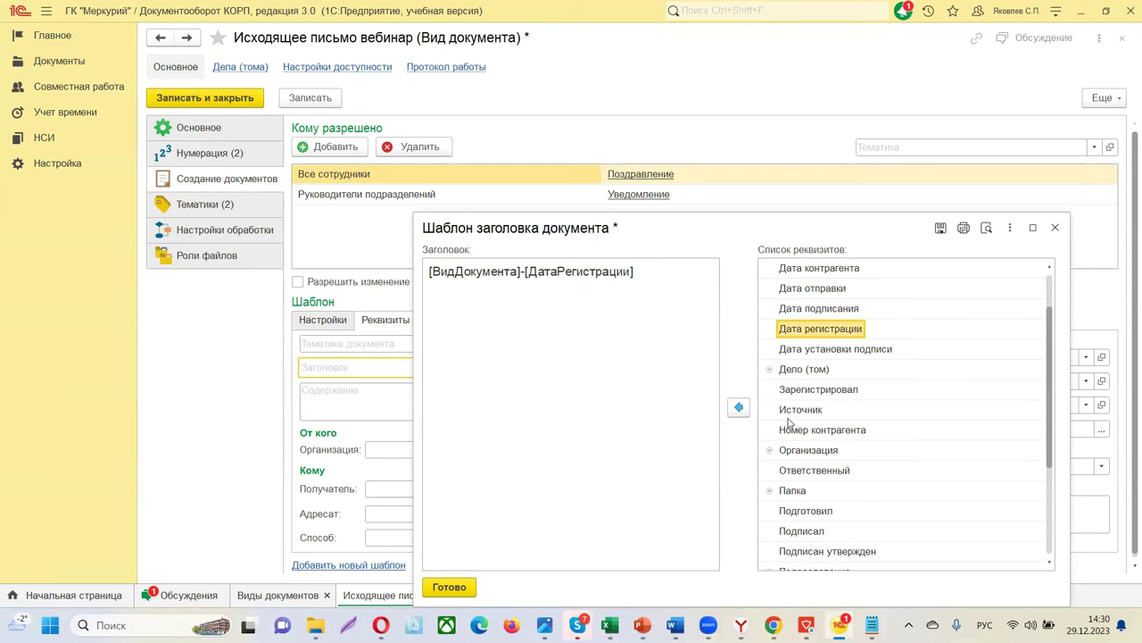
pyautogui.scroll(-1, 799, 431)
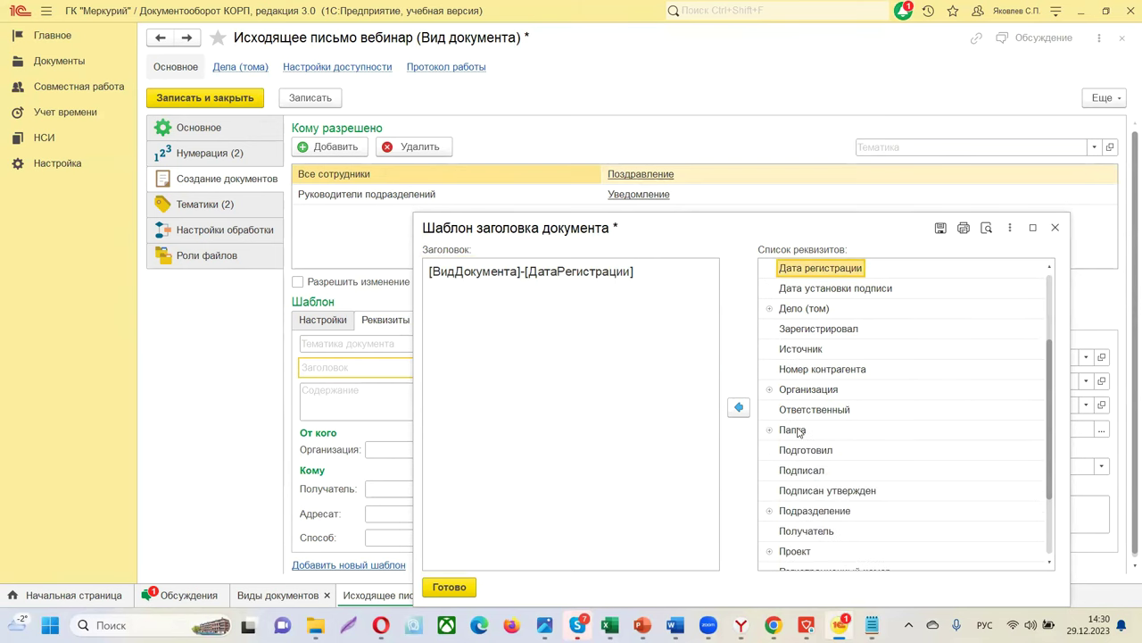
pyautogui.scroll(2, 799, 432)
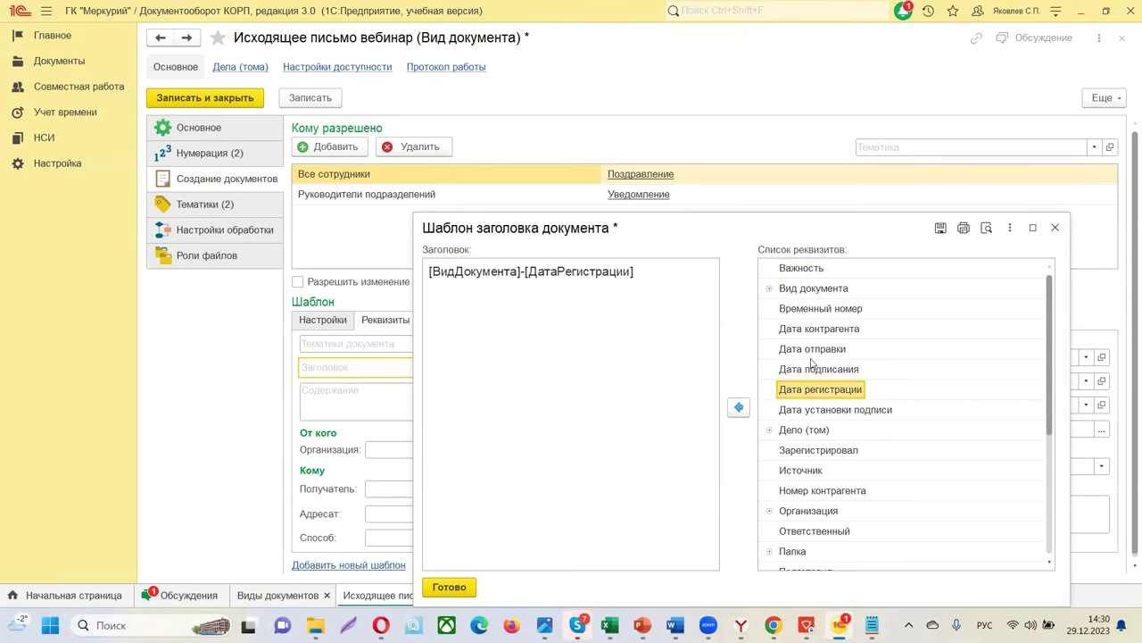
pyautogui.click(451, 589)
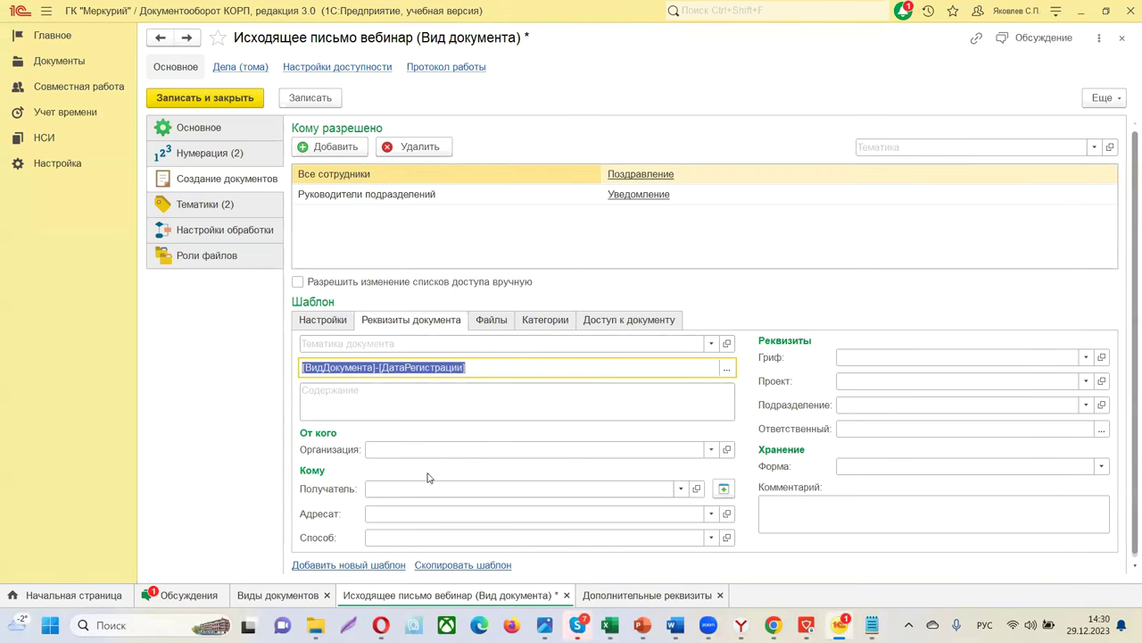
# Review the template's files, categories and document access settings and save the document type.
pyautogui.scroll(-1, 428, 464)
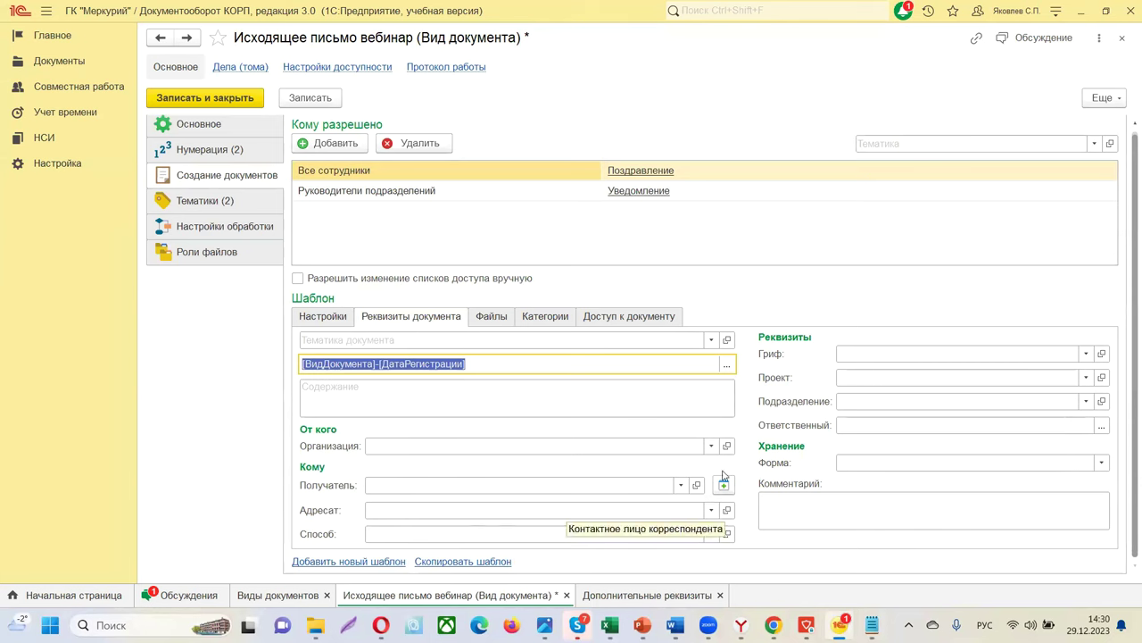
pyautogui.click(492, 317)
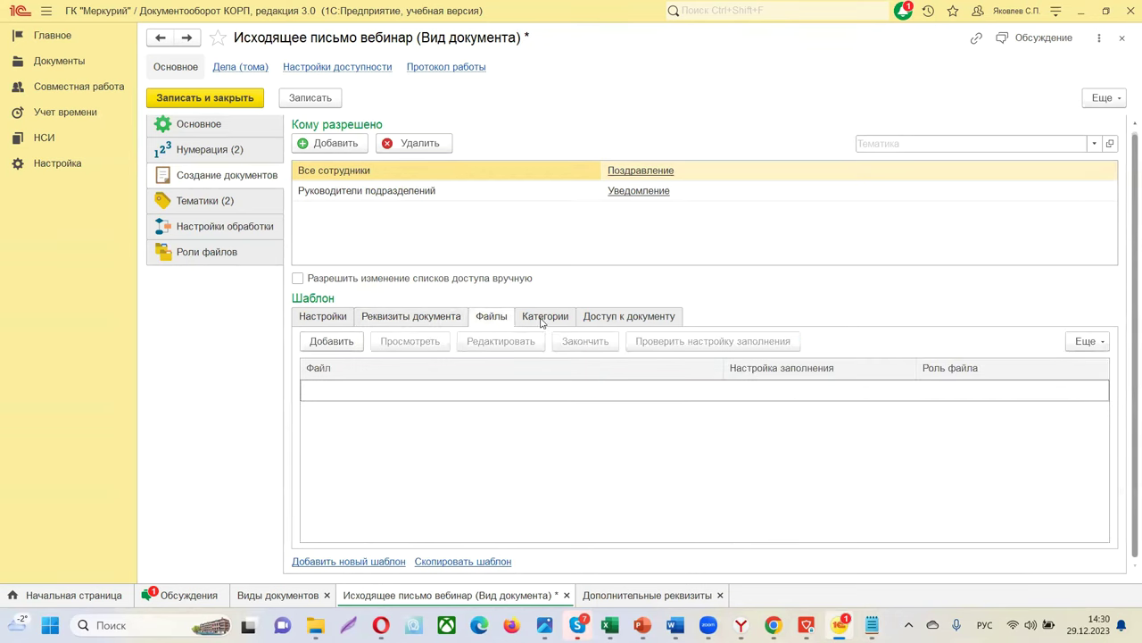
pyautogui.click(542, 319)
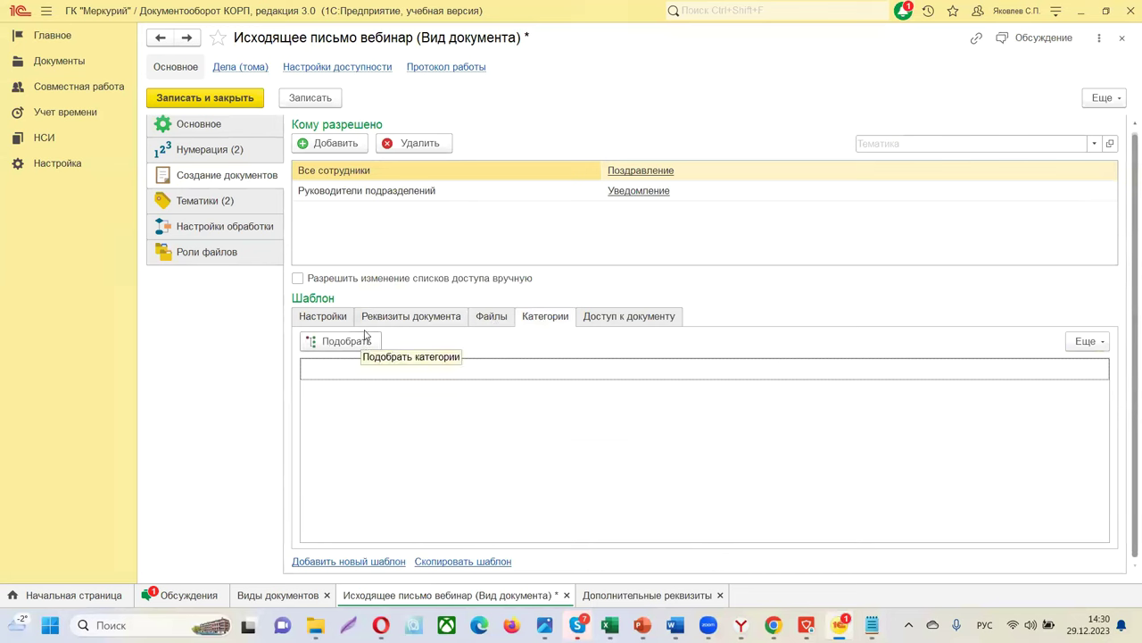
pyautogui.click(622, 320)
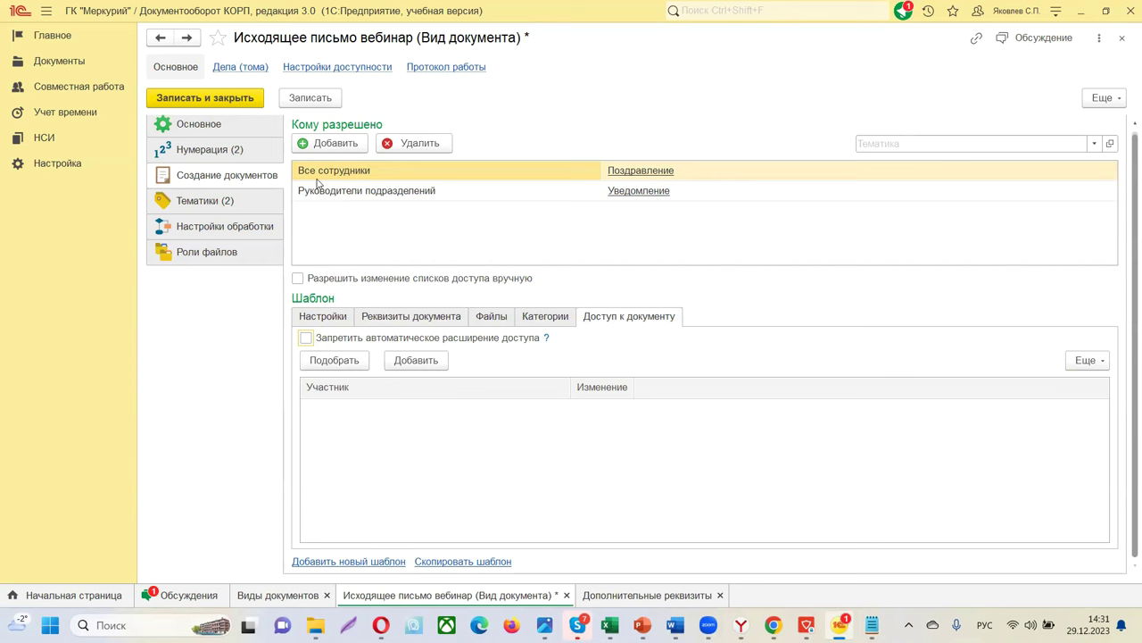
pyautogui.click(311, 100)
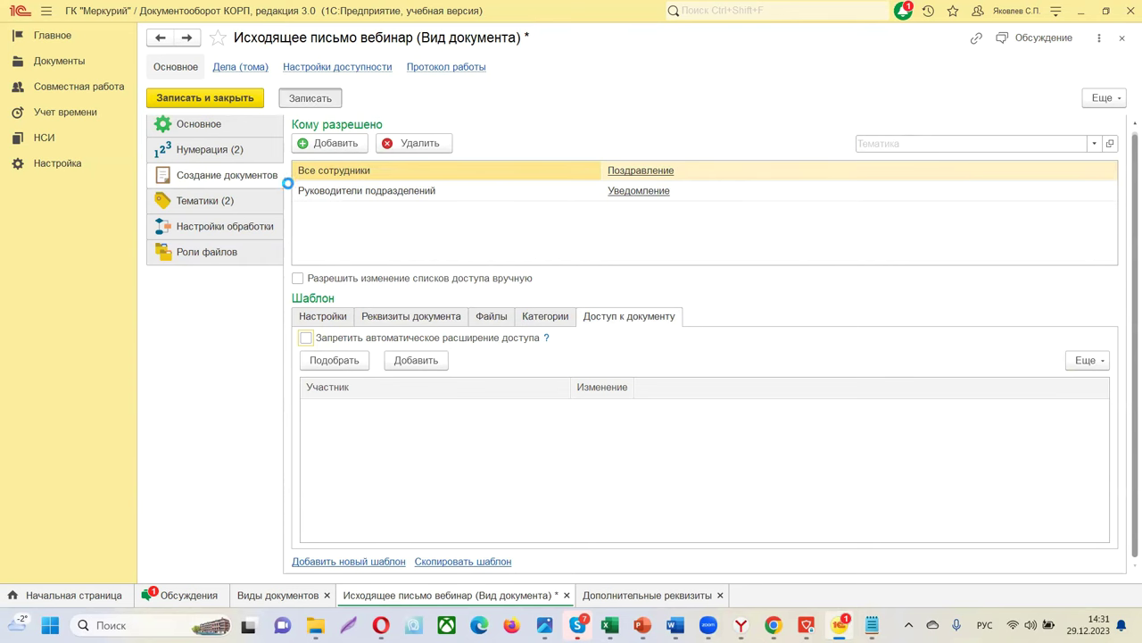
# Add a processing setting to the document type, effective from 29.12.2023 with no end date.
pyautogui.click(214, 203)
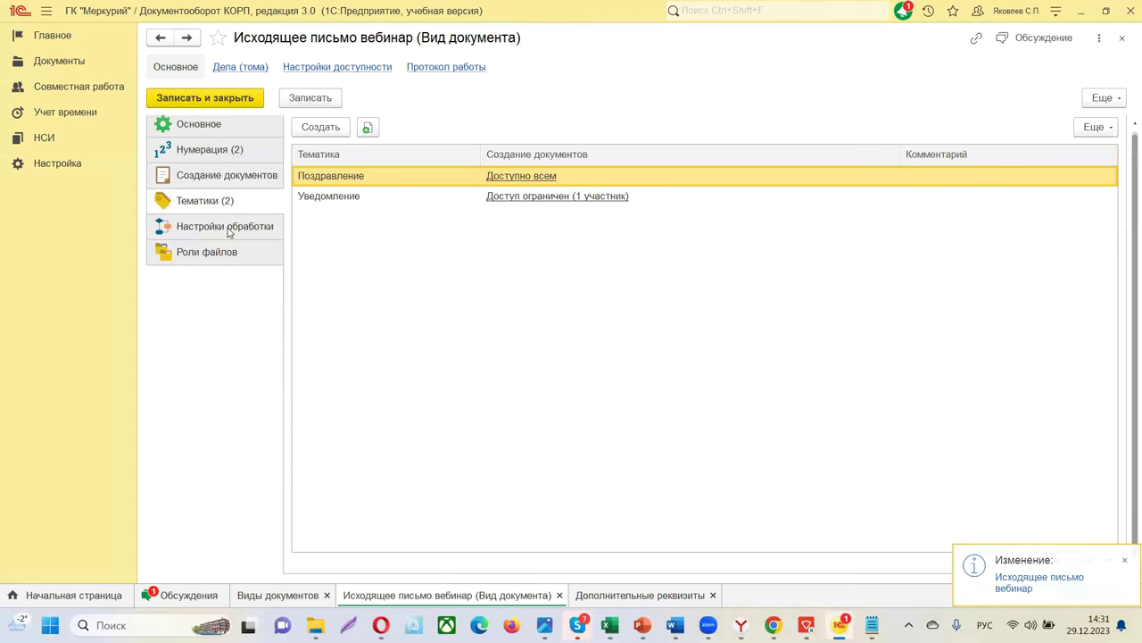
pyautogui.click(234, 230)
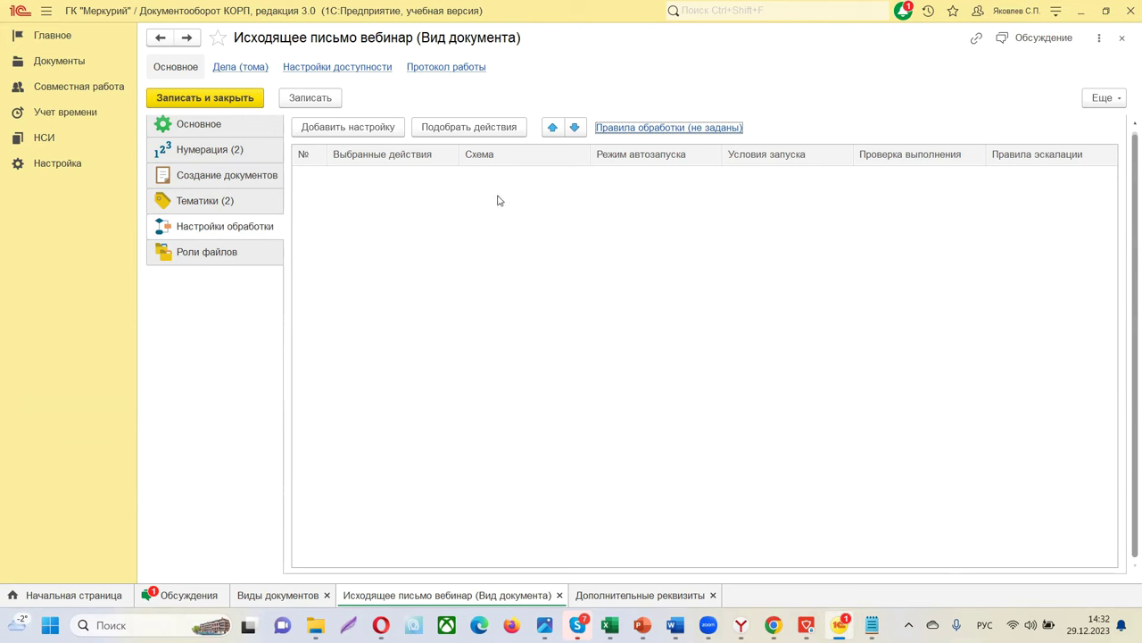
pyautogui.click(339, 128)
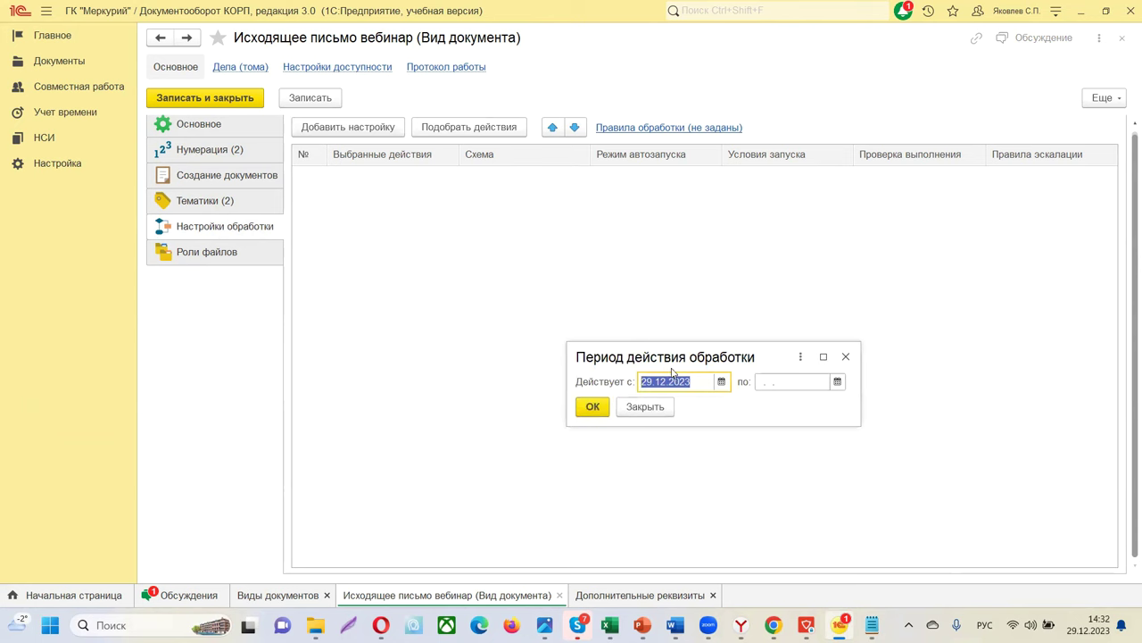
pyautogui.click(593, 408)
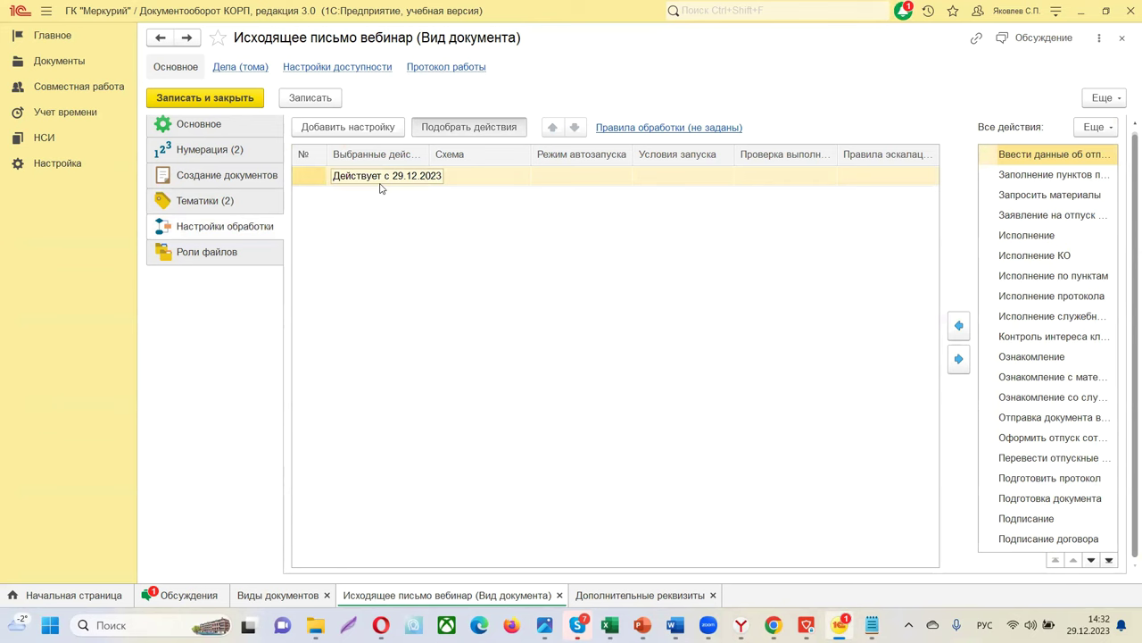
# Add the actions Согласование and Исполнение to the processing setting and save the document type.
pyautogui.click(463, 126)
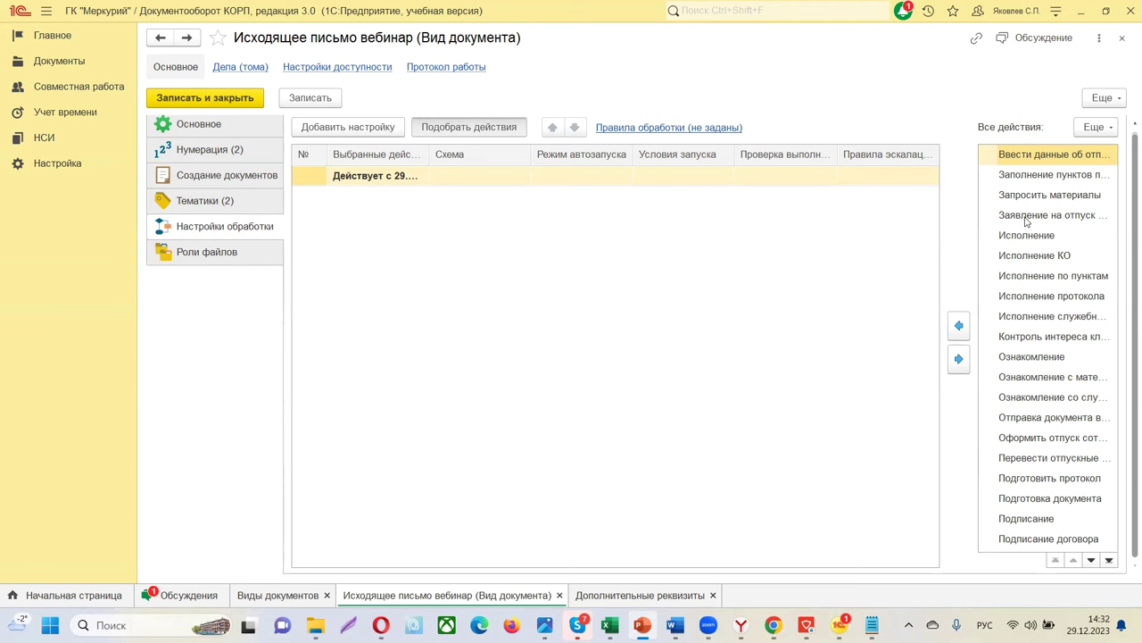
pyautogui.scroll(-1, 1027, 420)
pyautogui.scroll(-4, 1030, 426)
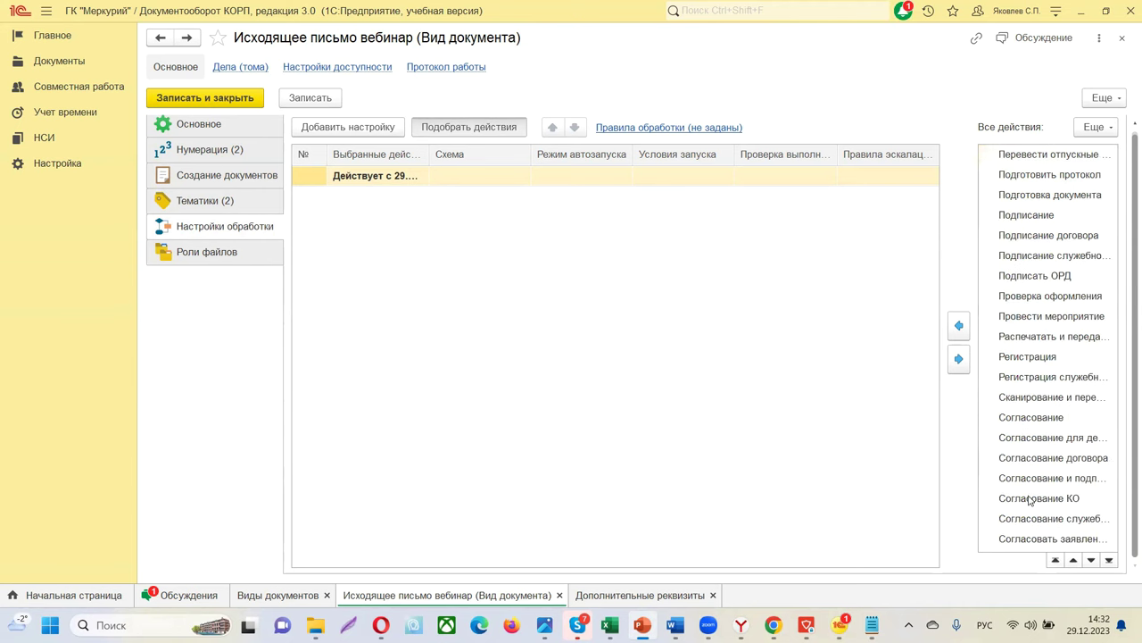
pyautogui.doubleClick(1023, 418)
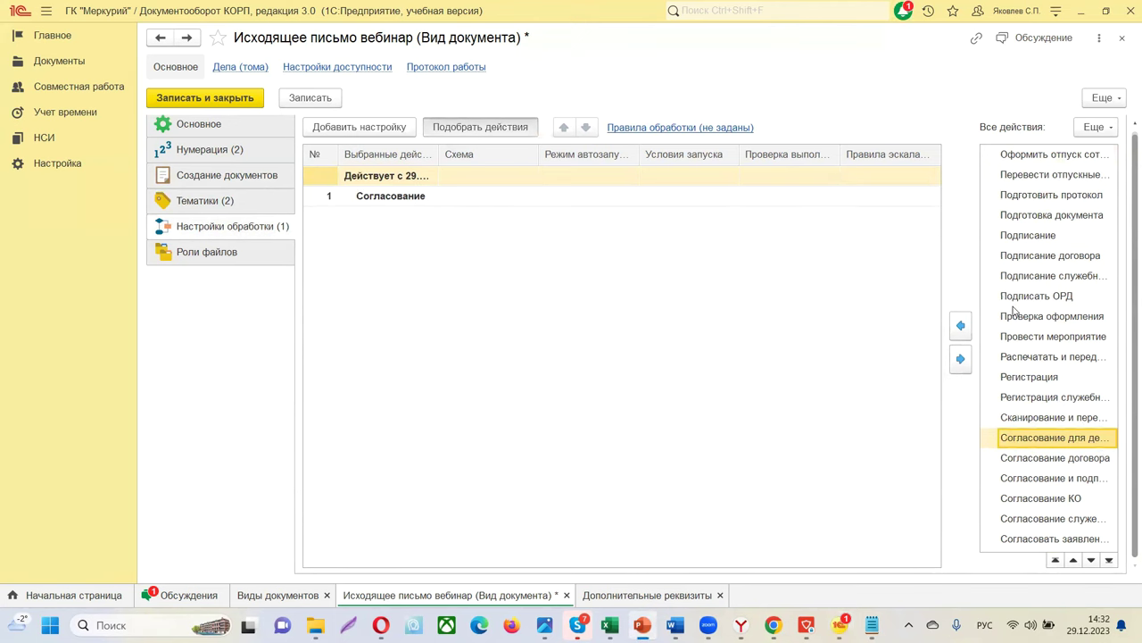
pyautogui.scroll(2, 1003, 278)
pyautogui.scroll(3, 1003, 278)
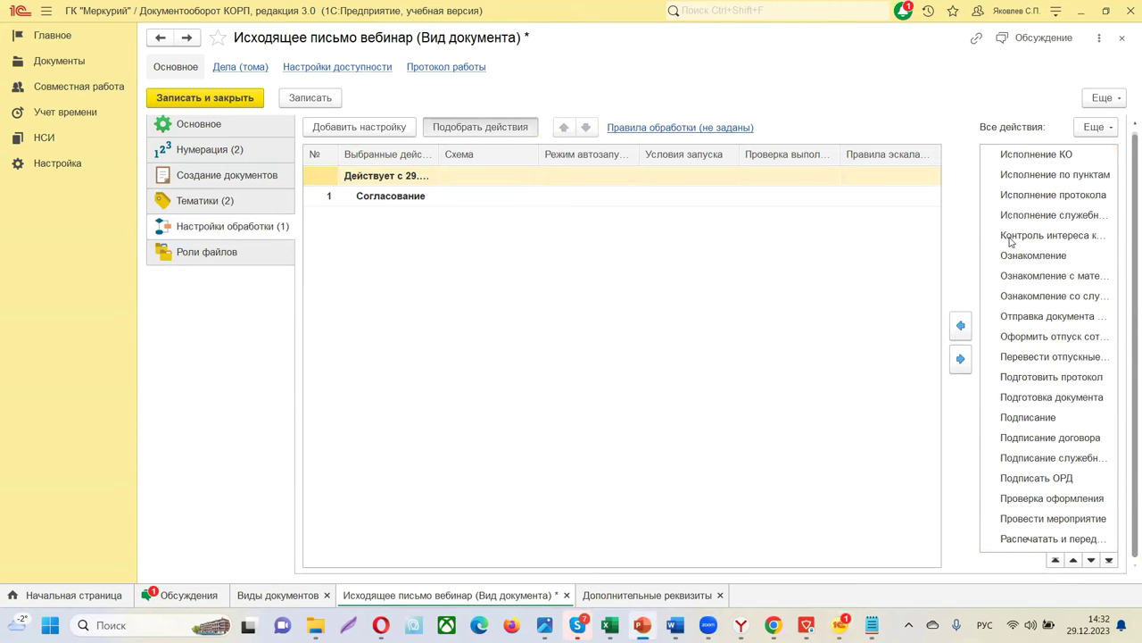
pyautogui.doubleClick(1018, 240)
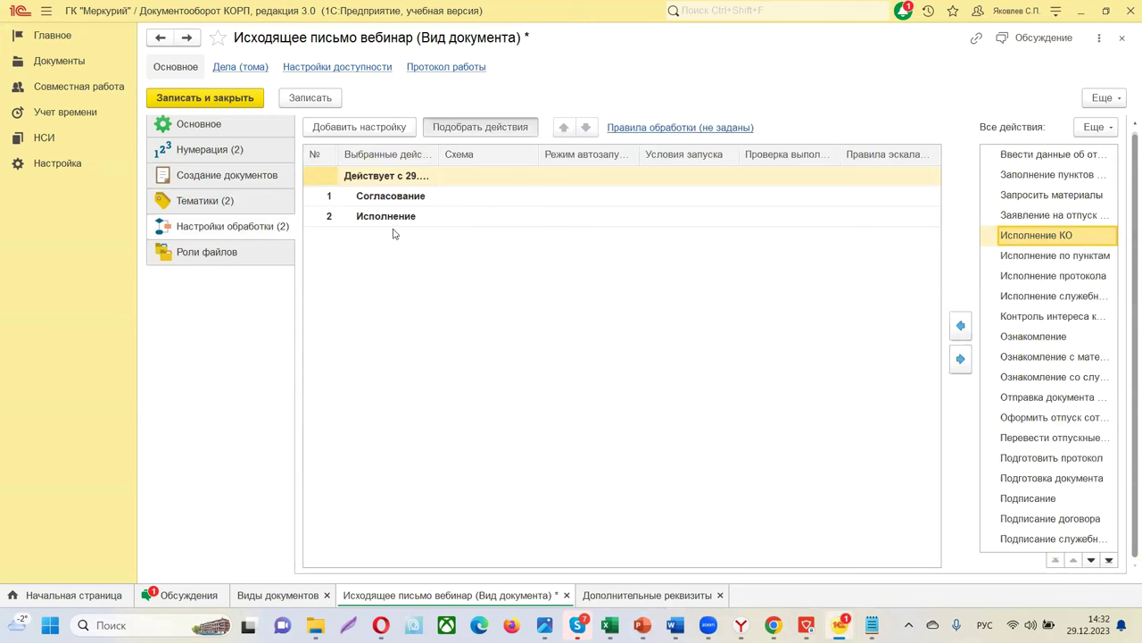
pyautogui.click(331, 100)
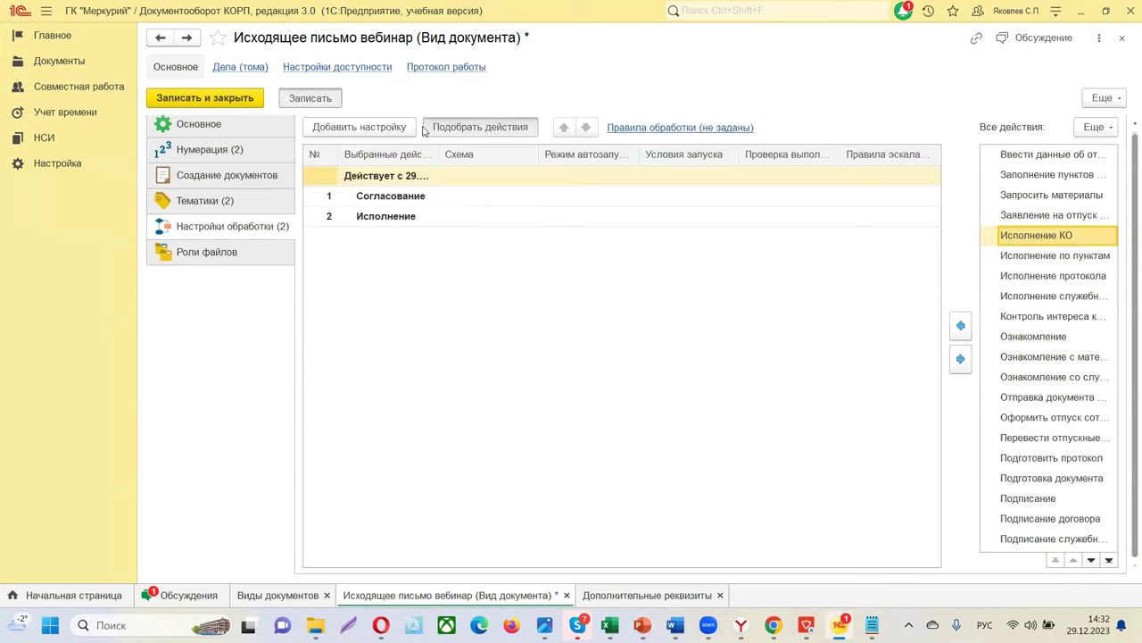
# Create a processing rule for "Исходящее письмо вебинар" effective from 29.12.2023 and enable its Согласование and Исполнение actions.
pyautogui.click(690, 125)
pyautogui.click(765, 315)
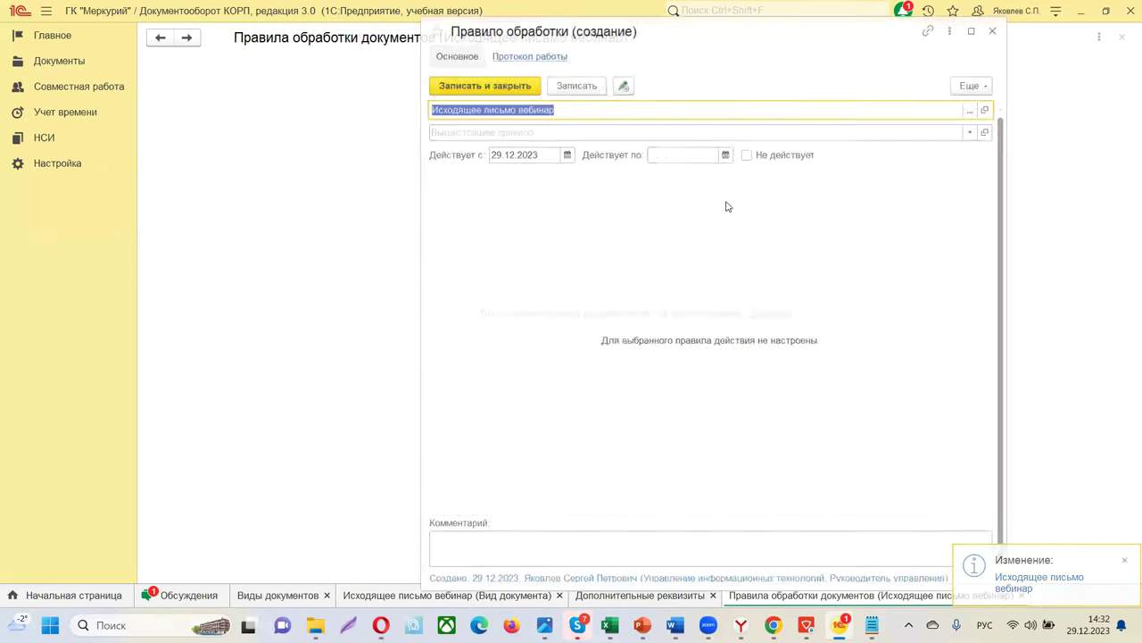
pyautogui.click(464, 75)
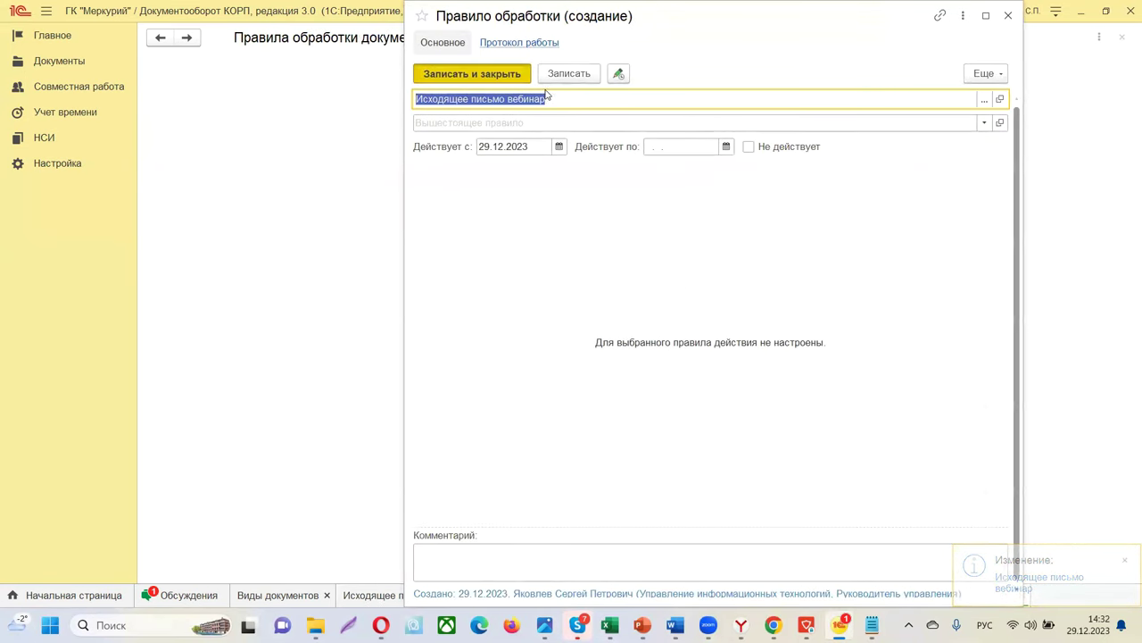
pyautogui.click(644, 111)
pyautogui.click(645, 131)
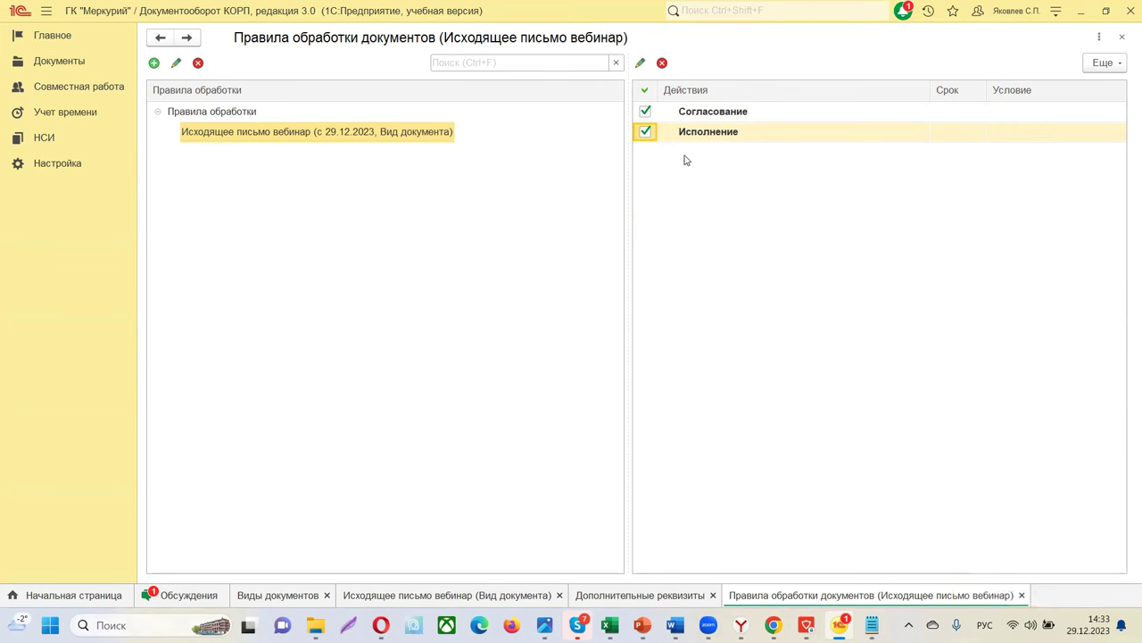
# In the Согласование action's settings, assign the auto-substitution "Непосредственный руководитель ответственного за документ" as the first approver.
pyautogui.doubleClick(728, 119)
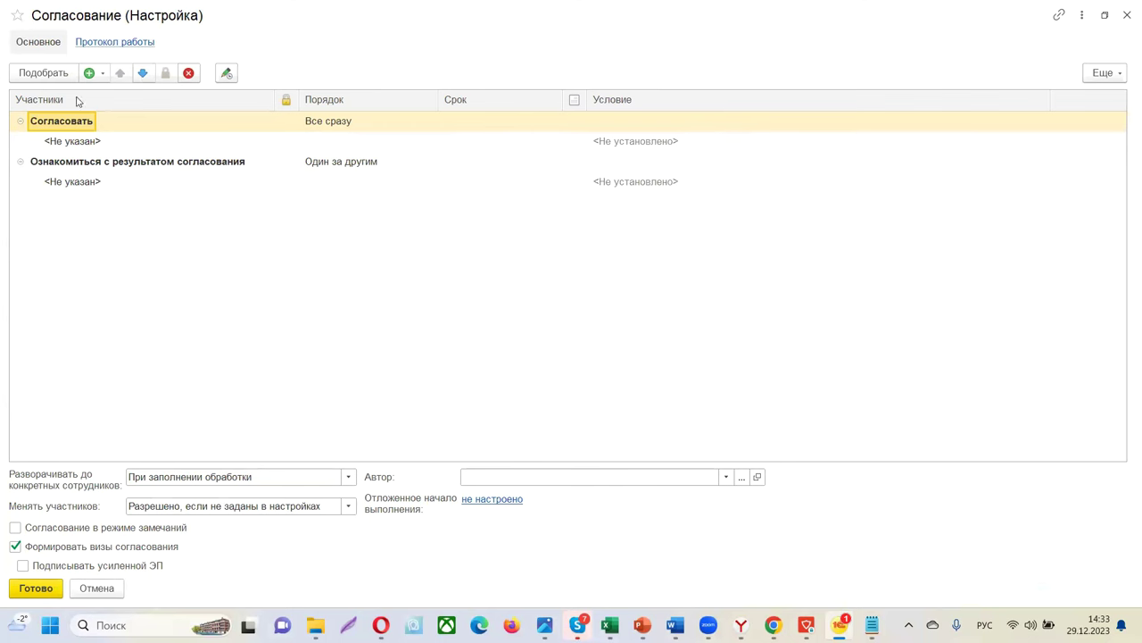
pyautogui.doubleClick(78, 142)
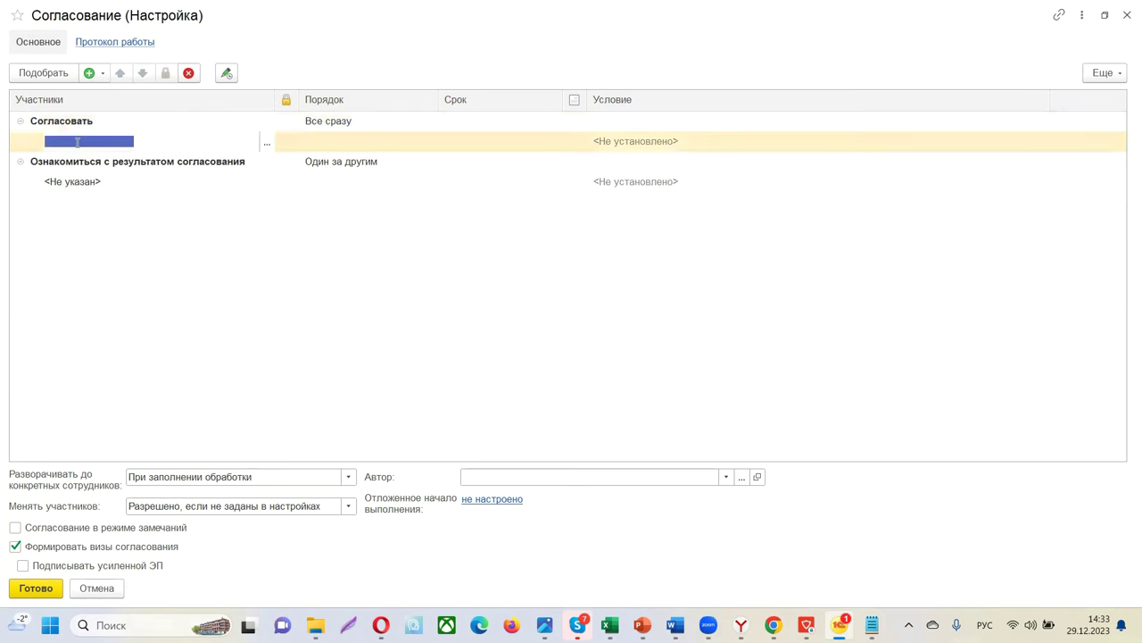
pyautogui.click(266, 143)
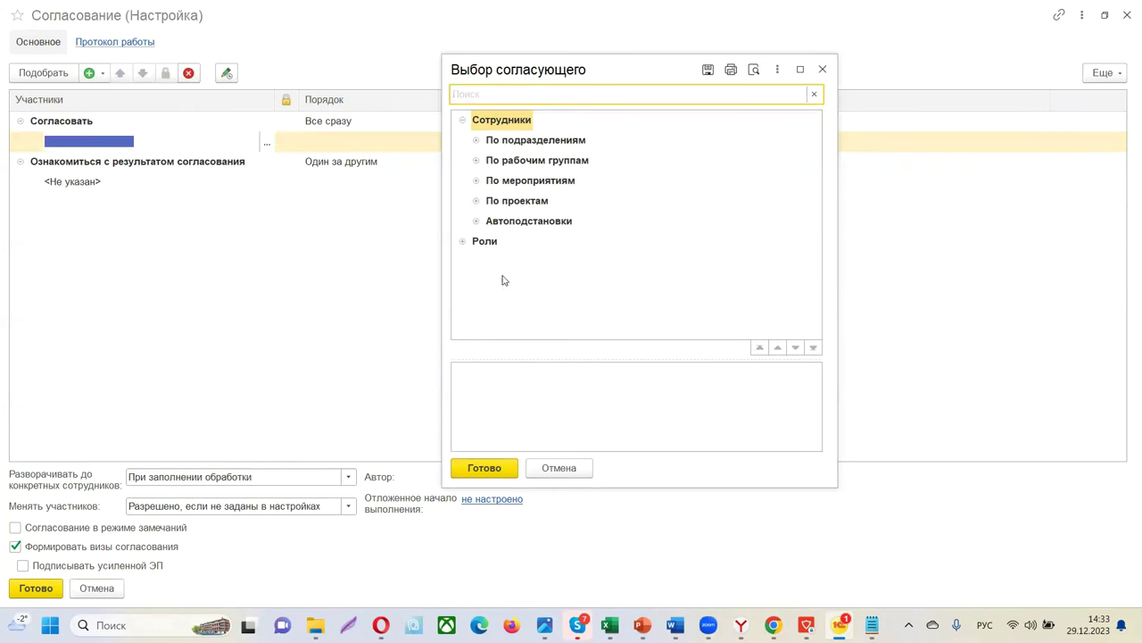
pyautogui.click(476, 221)
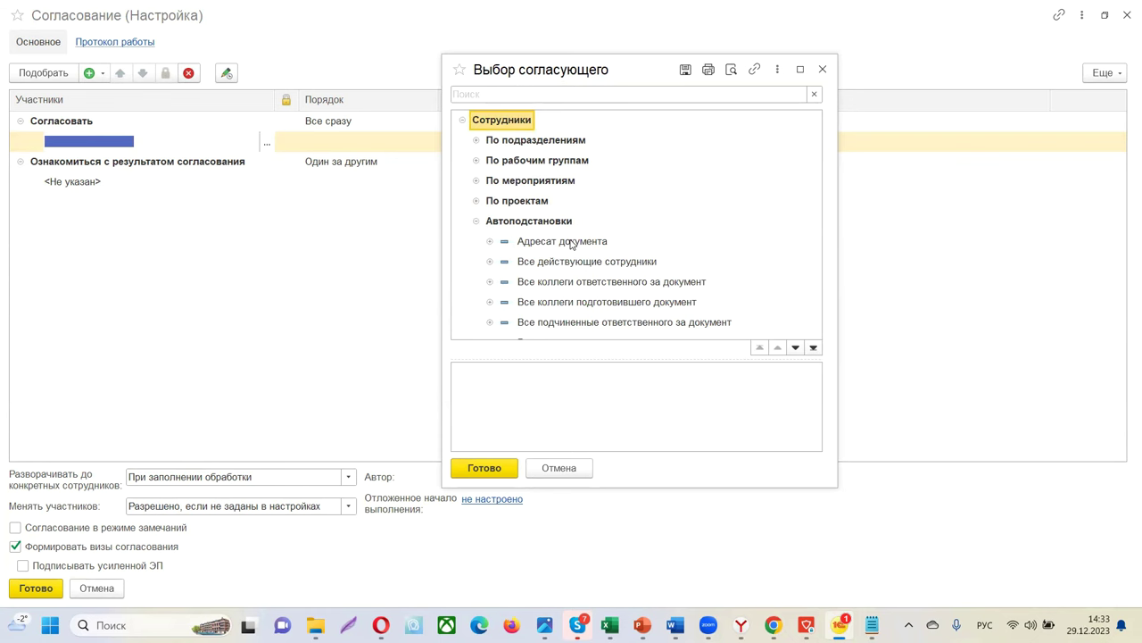
pyautogui.scroll(-2, 628, 268)
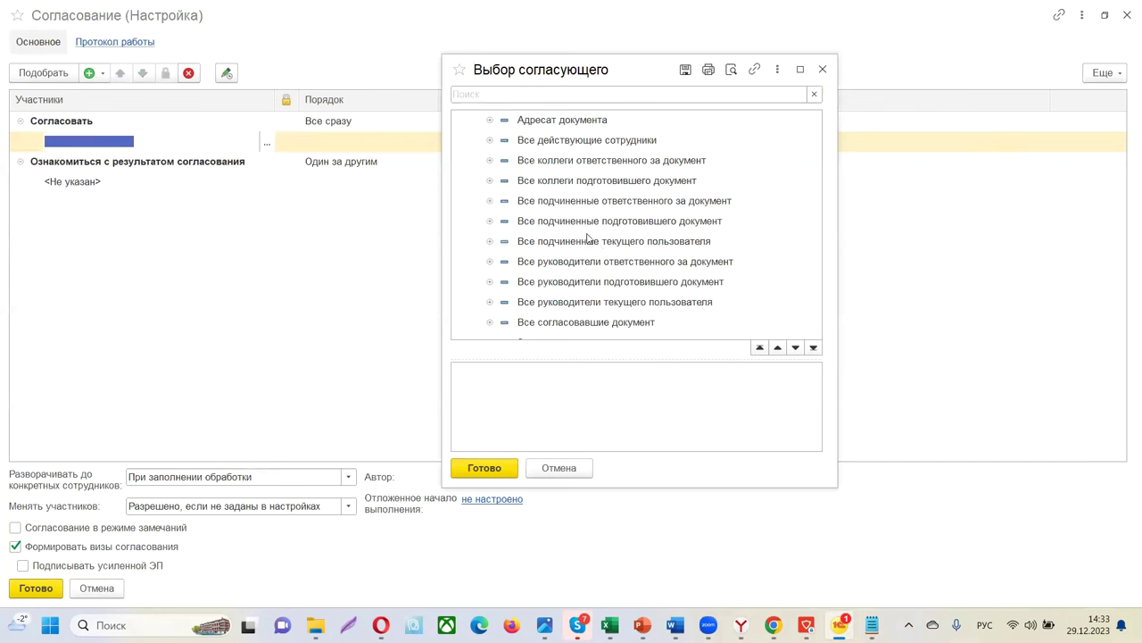
pyautogui.scroll(-1, 587, 238)
pyautogui.scroll(-1, 584, 243)
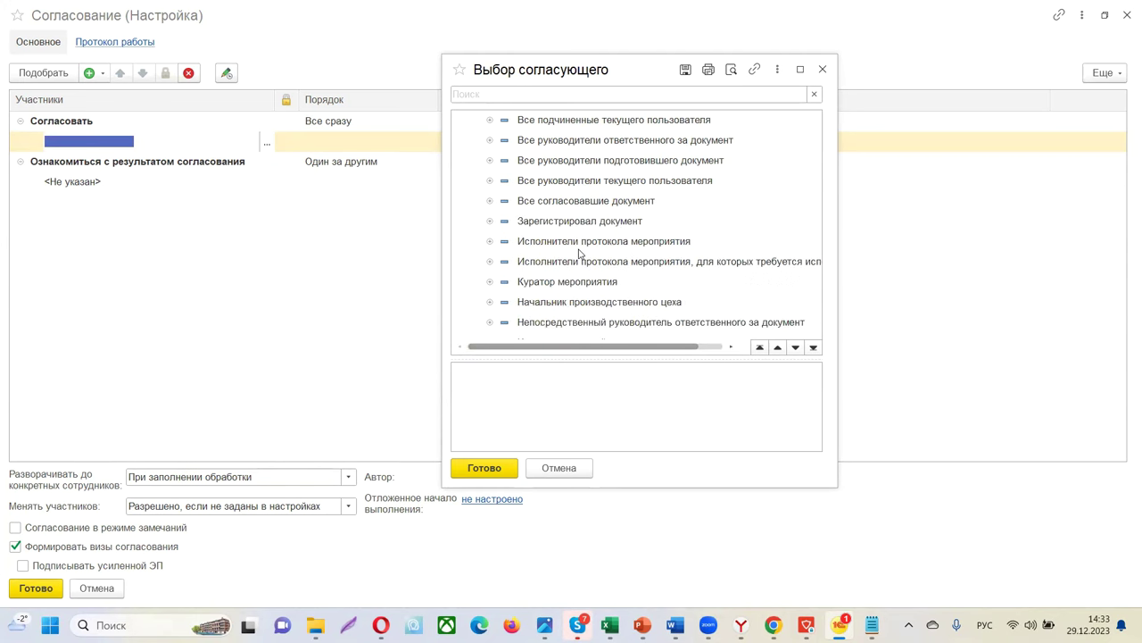
pyautogui.scroll(-1, 590, 271)
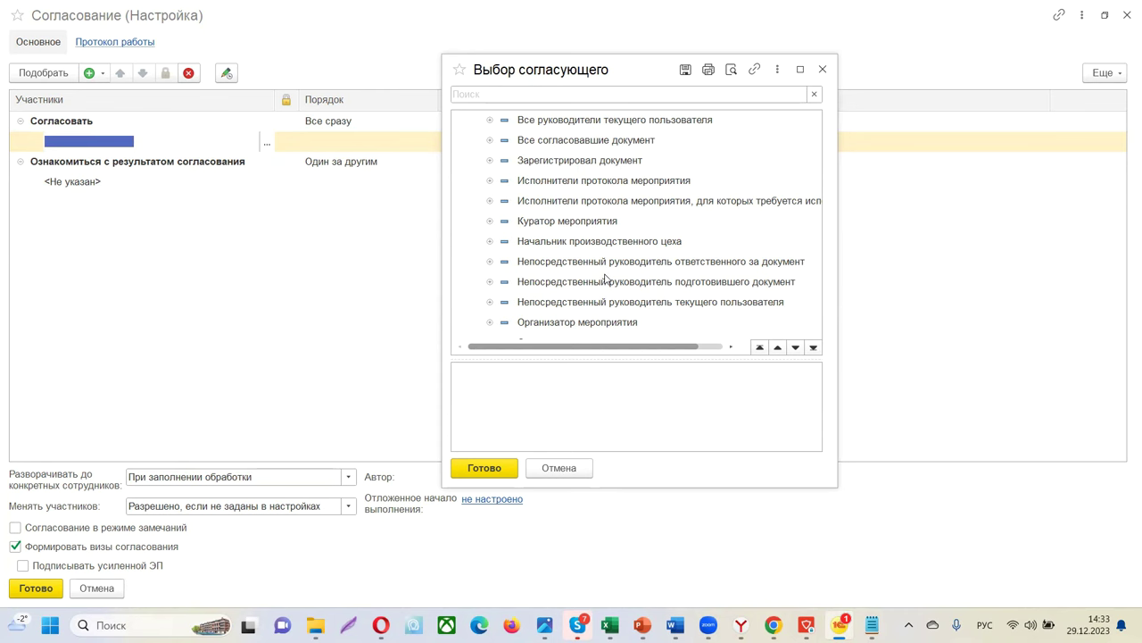
pyautogui.doubleClick(691, 262)
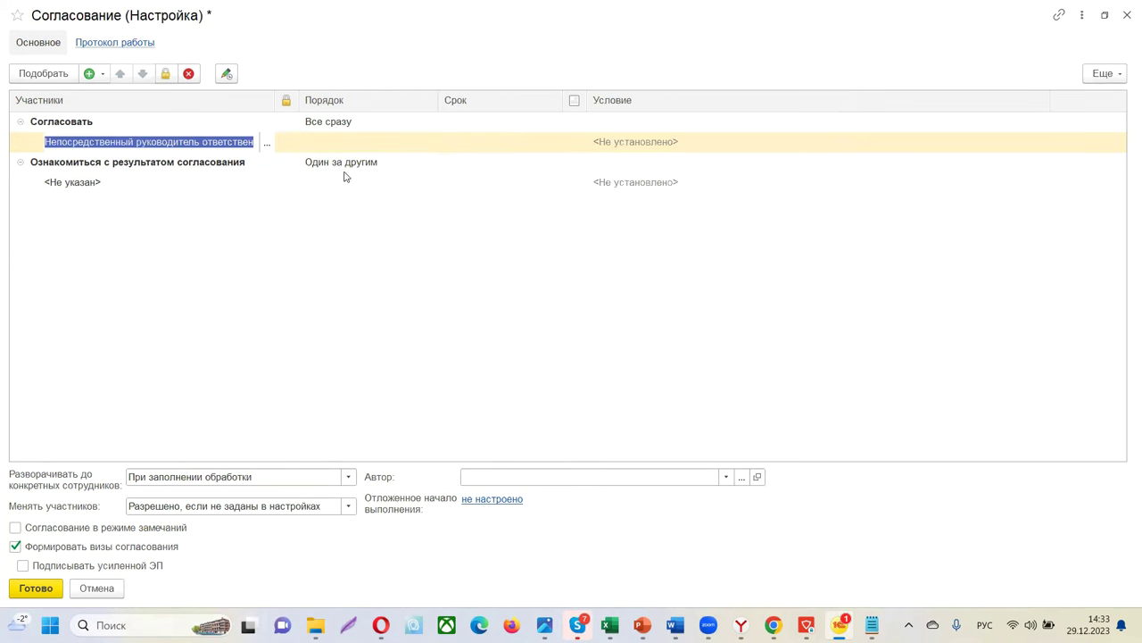
pyautogui.click(259, 196)
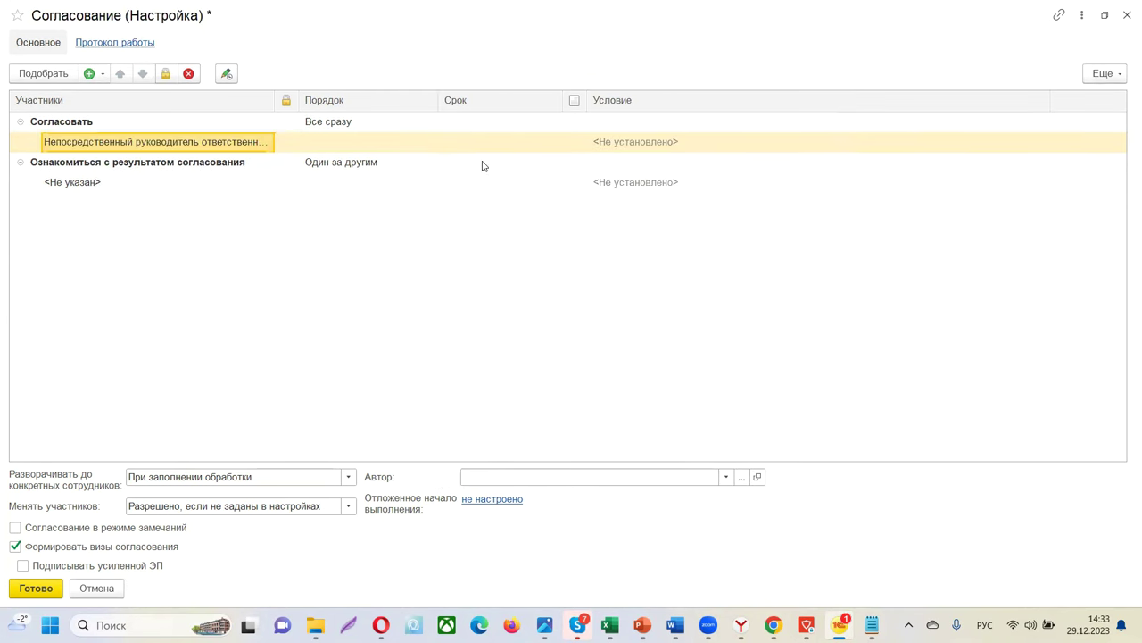
# Set the first approver's deadline to 2 days.
pyautogui.click(472, 147)
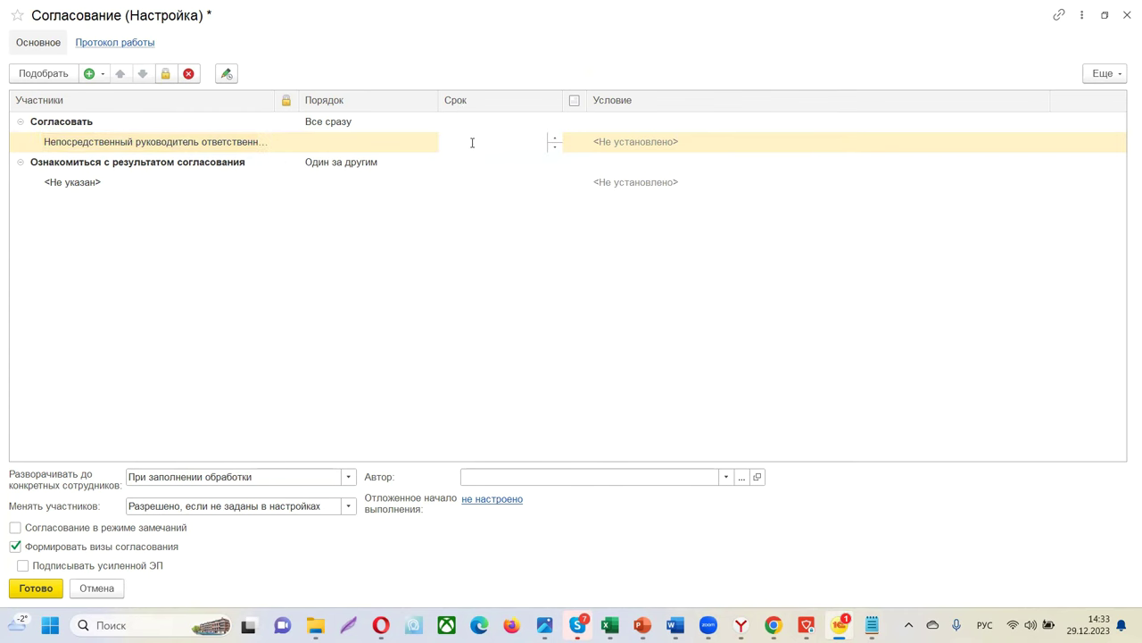
pyautogui.write('2')
pyautogui.click(318, 350)
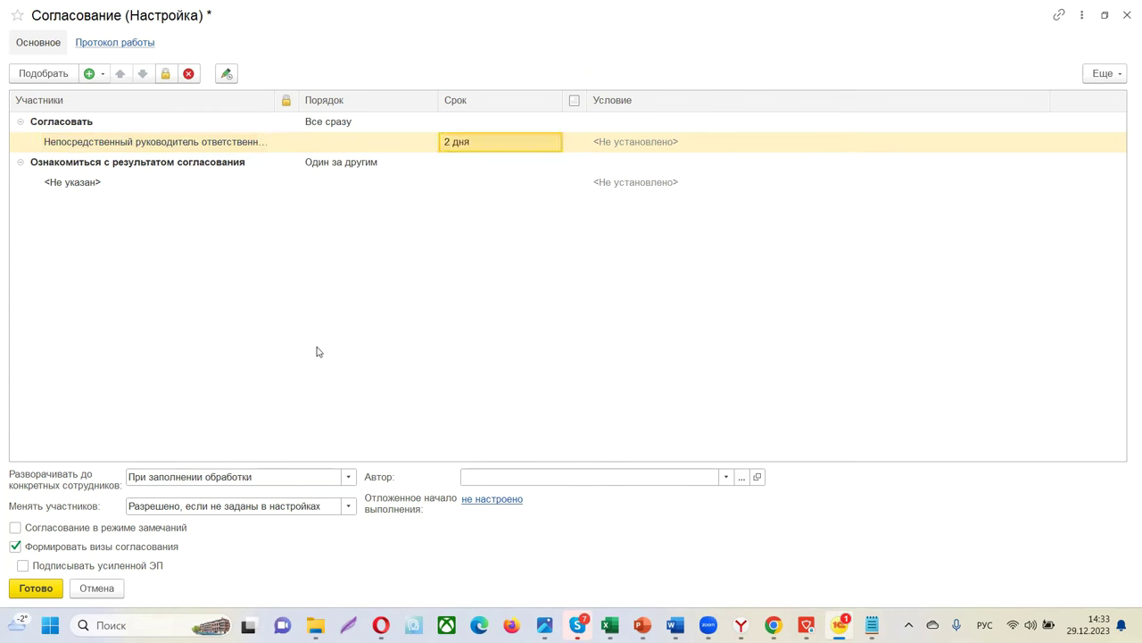
# Add a second approver under Согласовать and assign the role Секретарь to it.
pyautogui.click(98, 74)
pyautogui.click(127, 96)
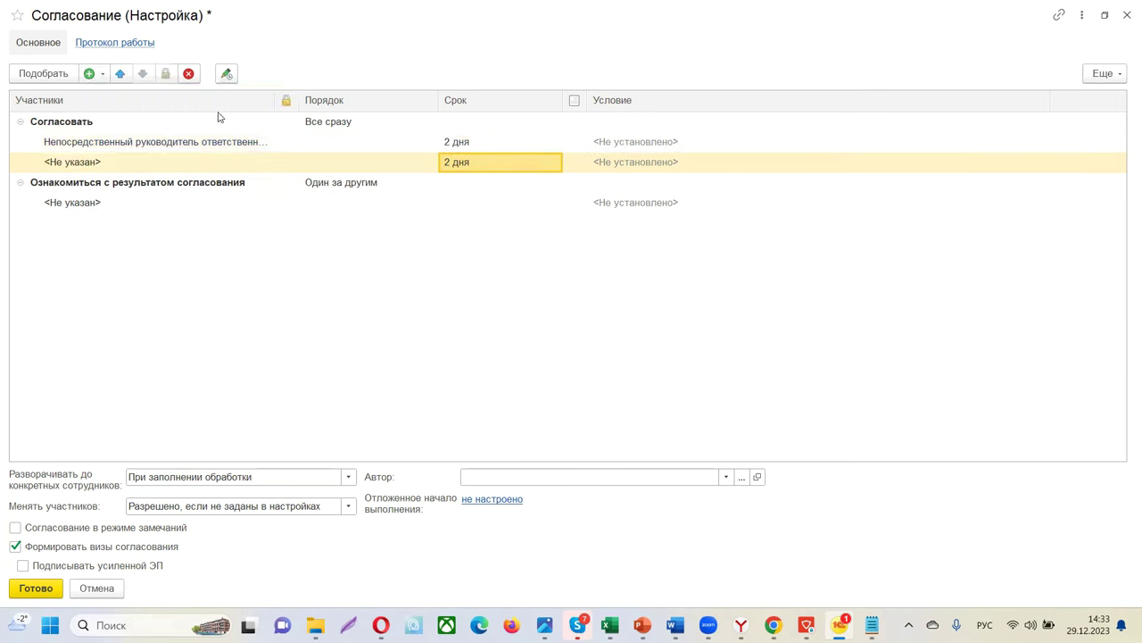
pyautogui.click(88, 163)
pyautogui.click(88, 163)
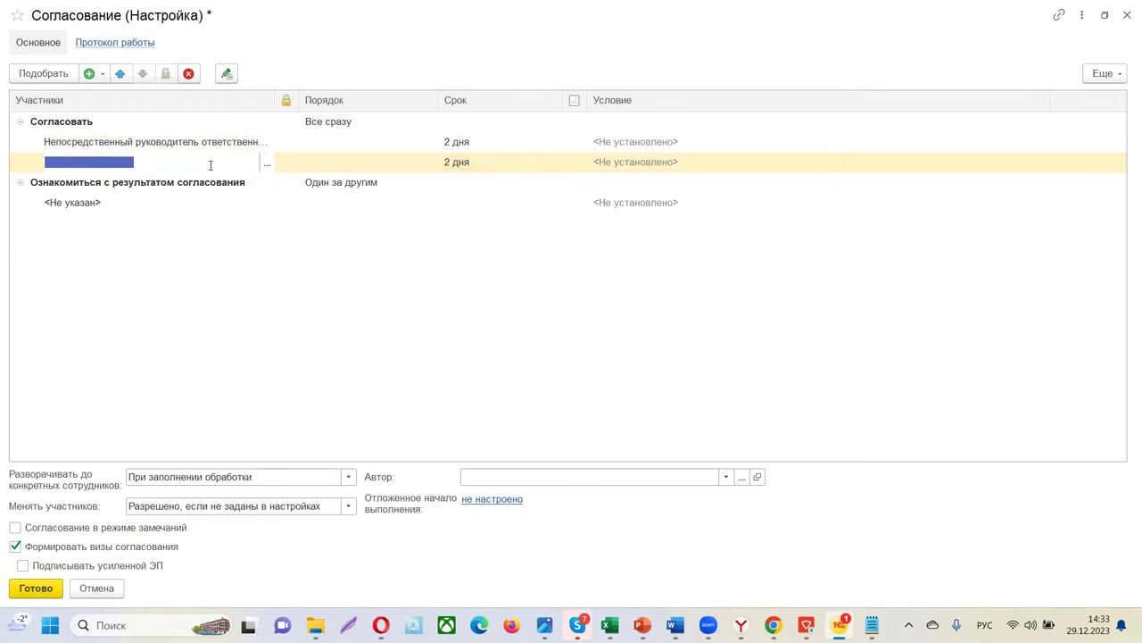
pyautogui.click(266, 163)
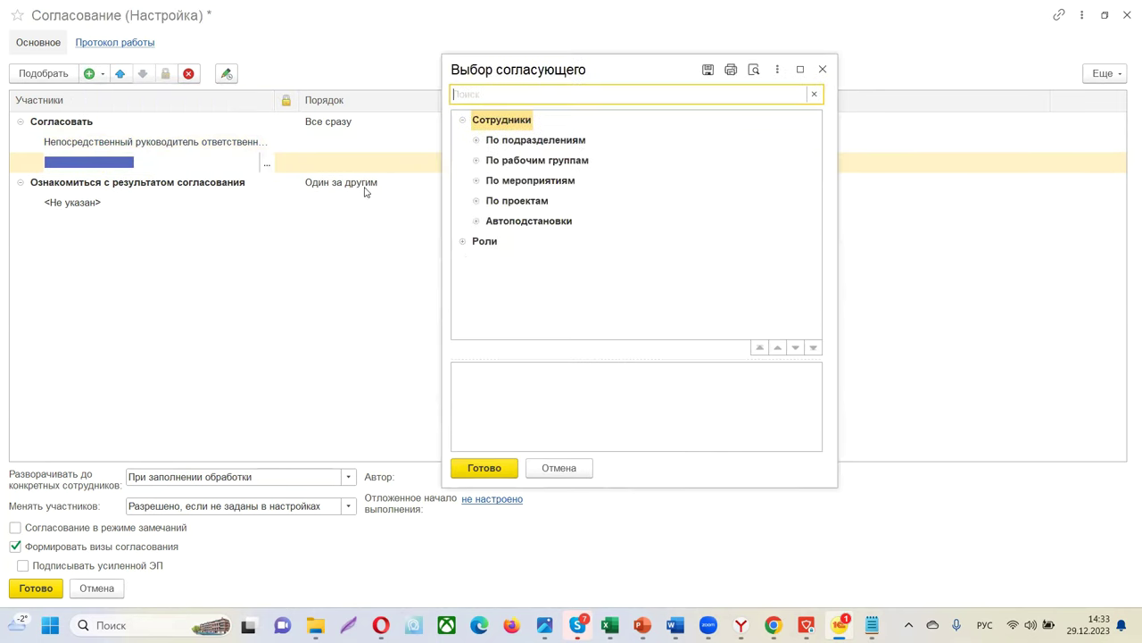
pyautogui.click(463, 242)
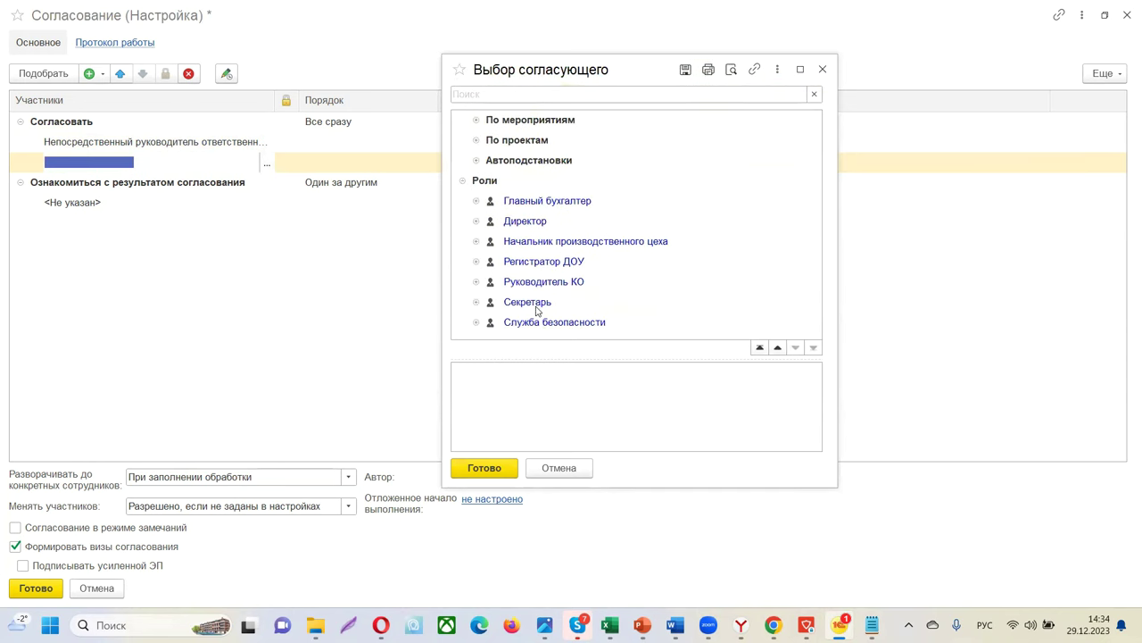
pyautogui.doubleClick(538, 302)
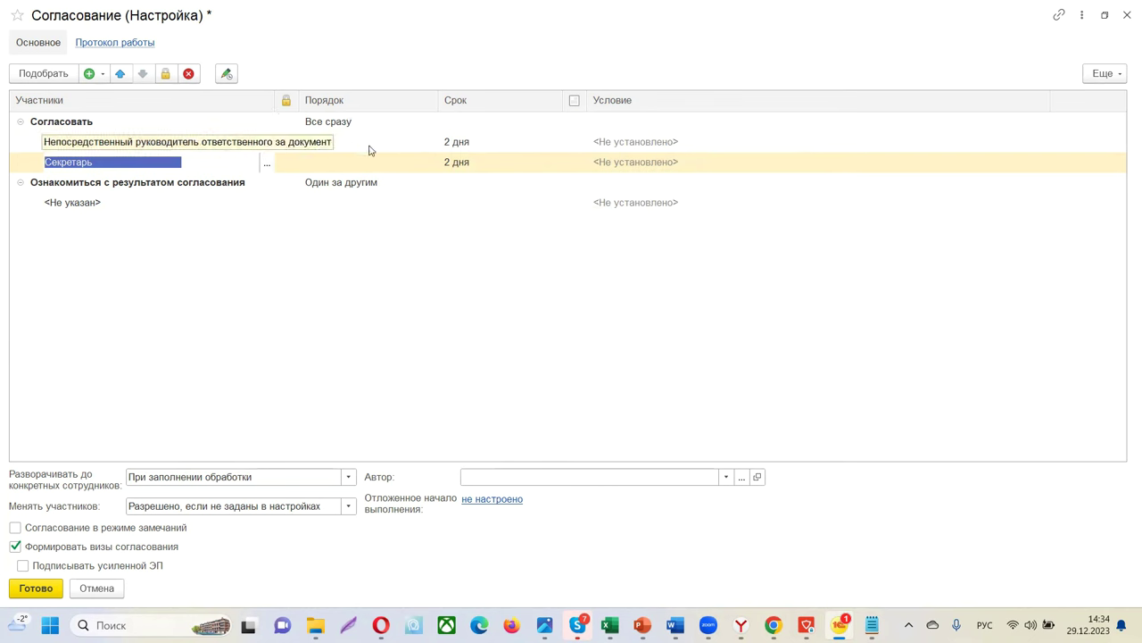
# Start a new check algorithm for the Секретарь approver's condition, named "Требуется дополнительный звонок Секретаря".
pyautogui.click(658, 160)
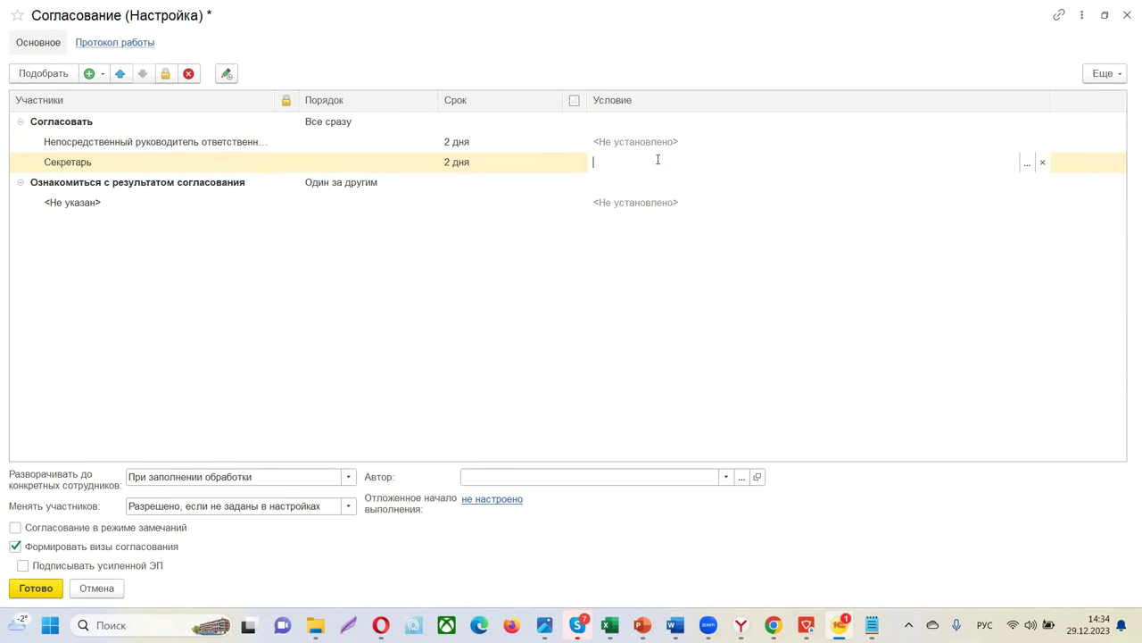
pyautogui.click(1027, 162)
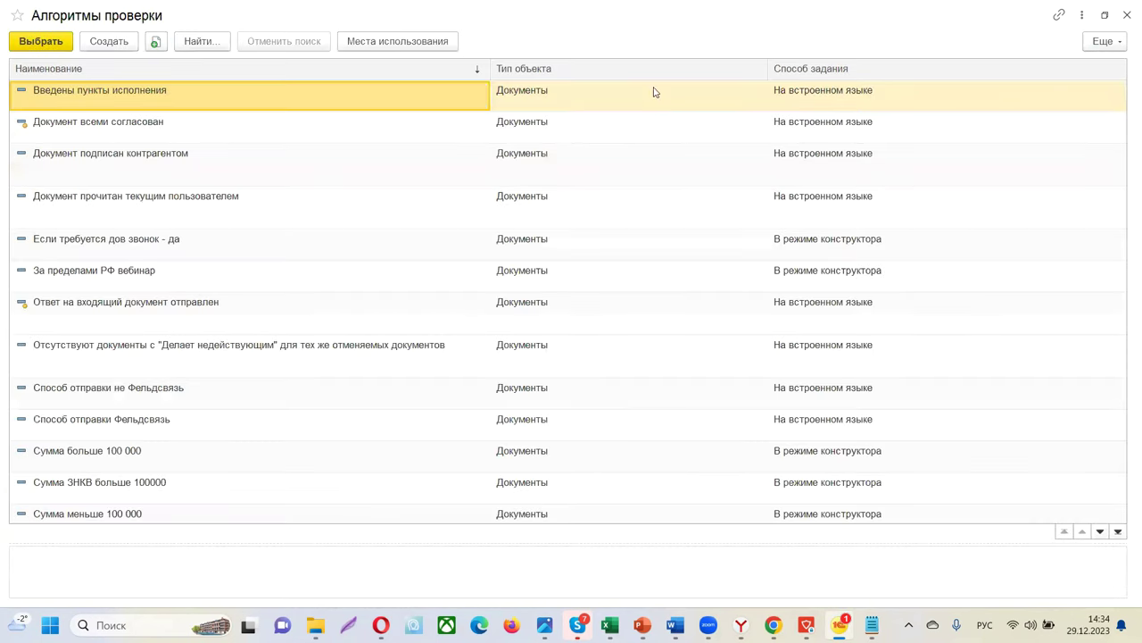
pyautogui.click(109, 41)
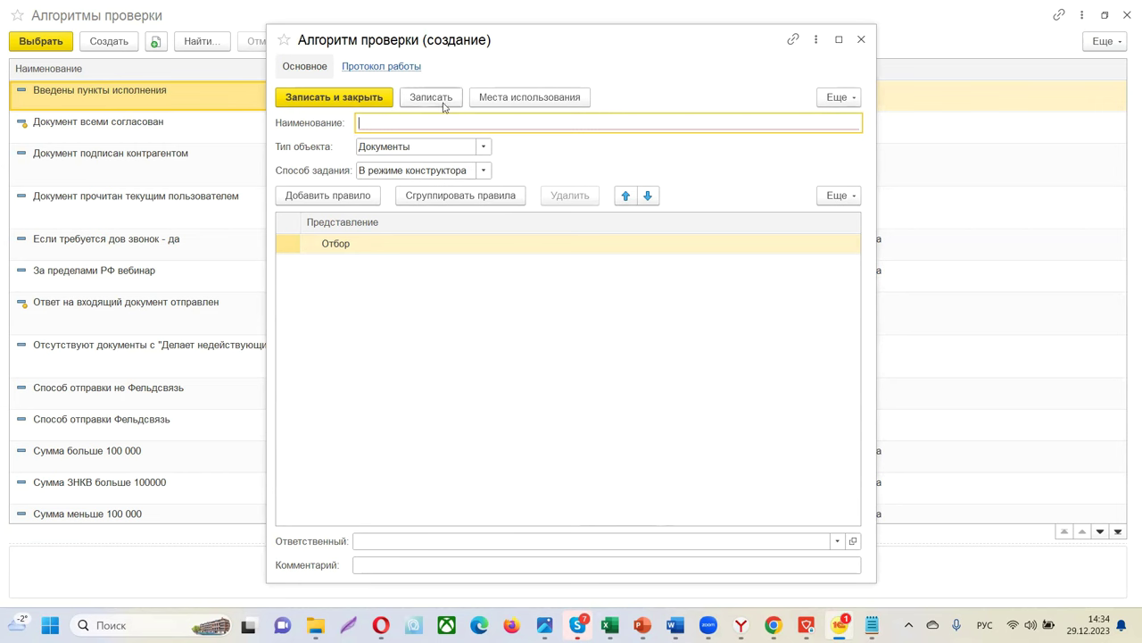
pyautogui.write('Т')
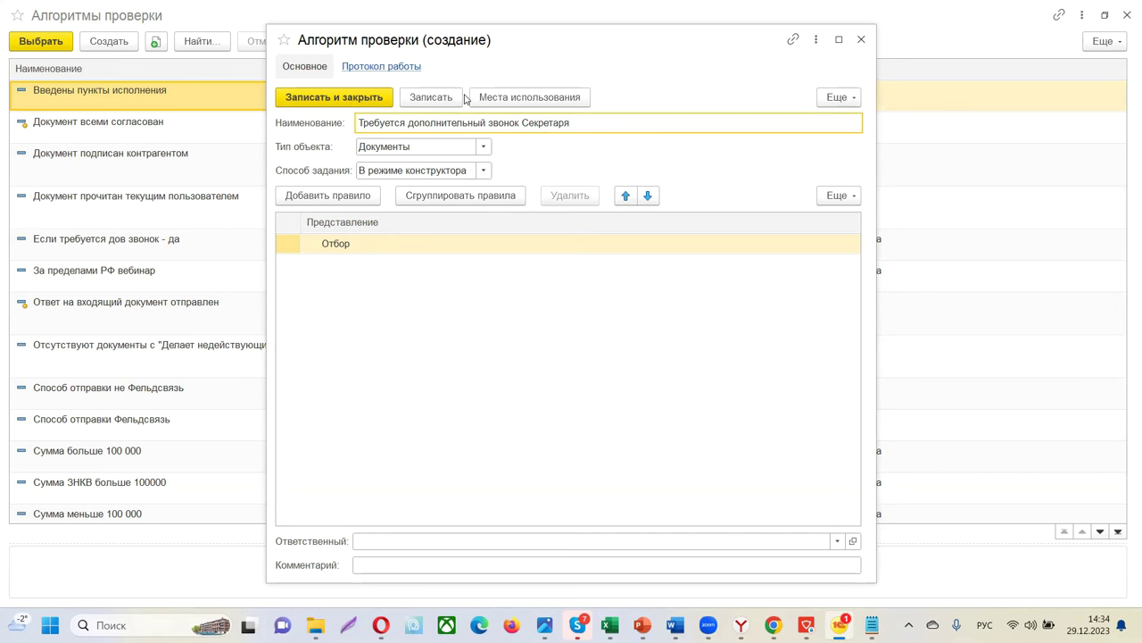
# Add the rule "Ссылка.Требуется дополнительный звонок от Секретаря (Исходящее письмо вебинар)" Равно Да to the check algorithm.
pyautogui.click(319, 198)
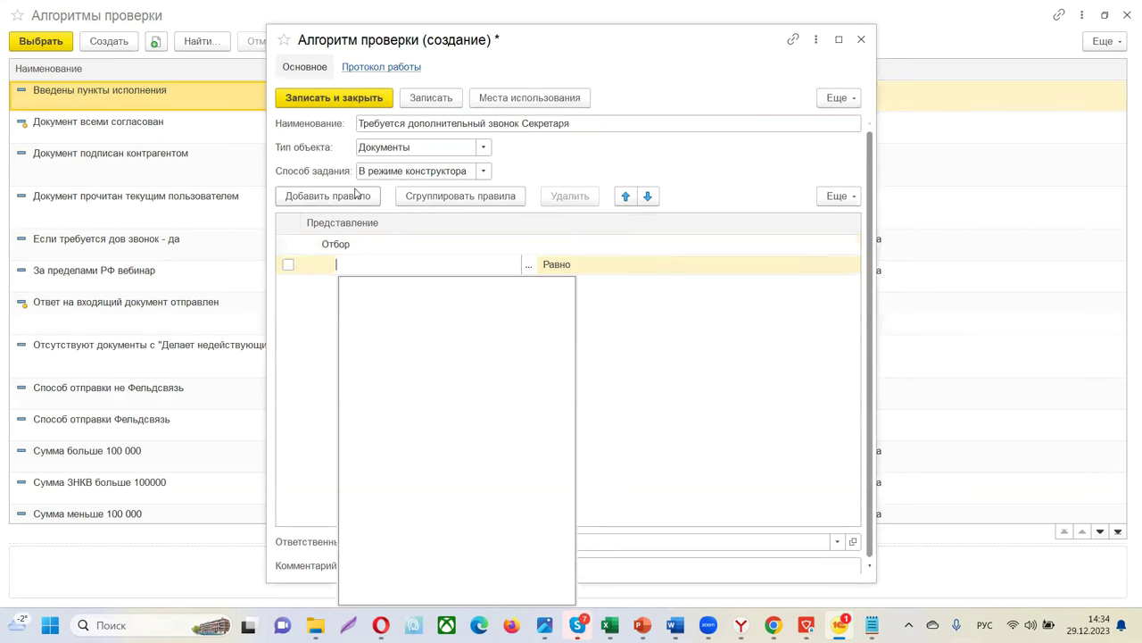
pyautogui.click(386, 265)
pyautogui.write('ссыл')
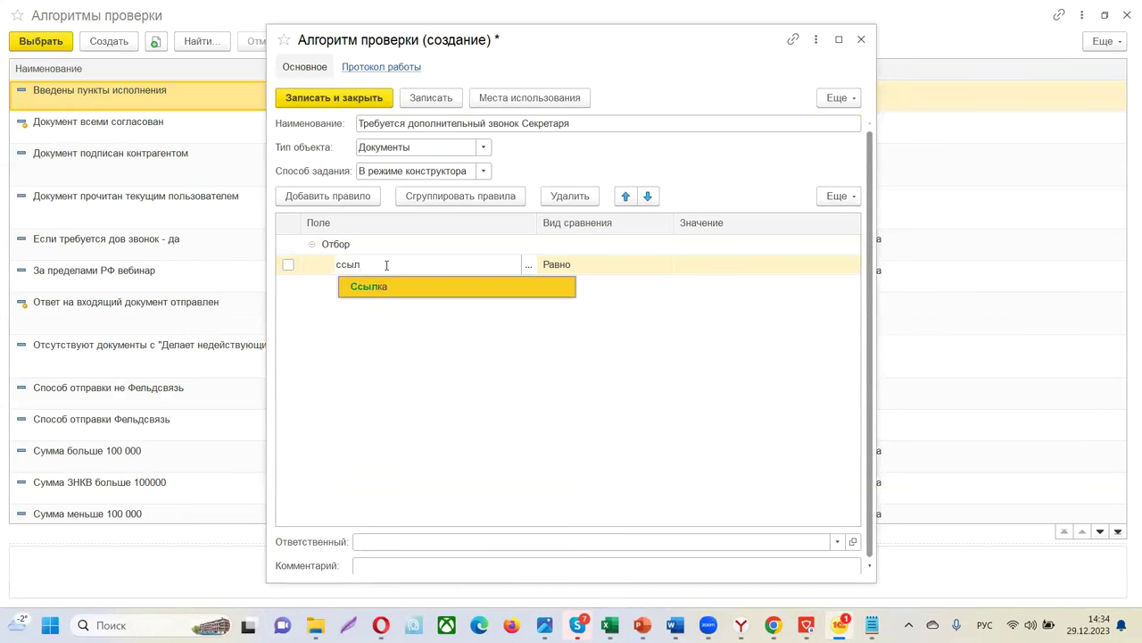
pyautogui.write('ка.тр')
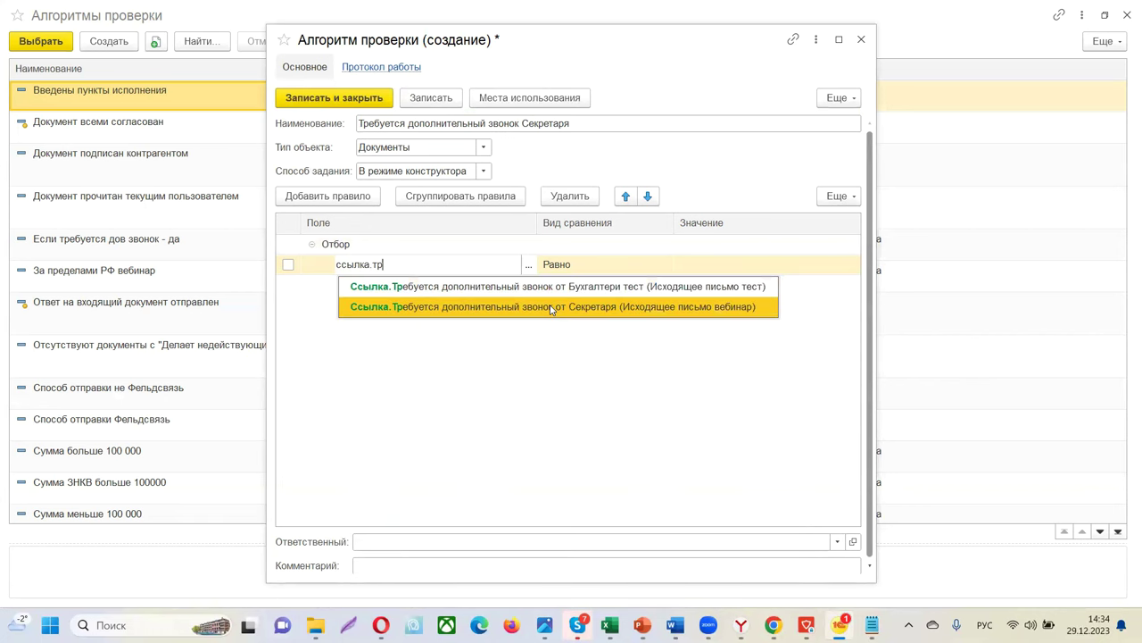
pyautogui.click(554, 306)
pyautogui.click(695, 268)
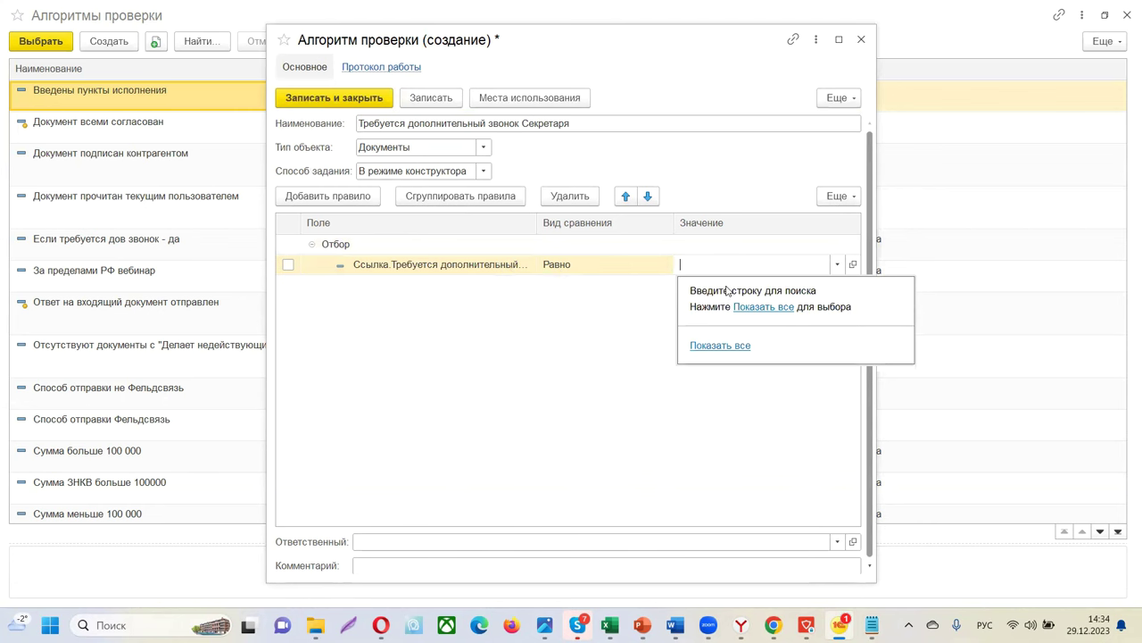
pyautogui.write('д')
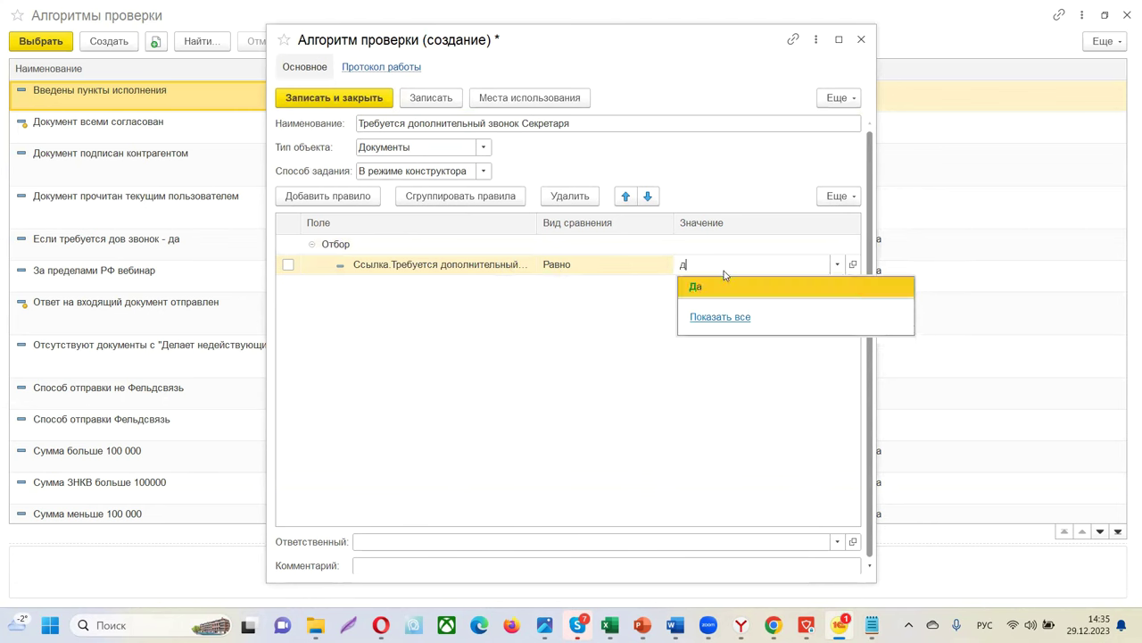
pyautogui.click(727, 293)
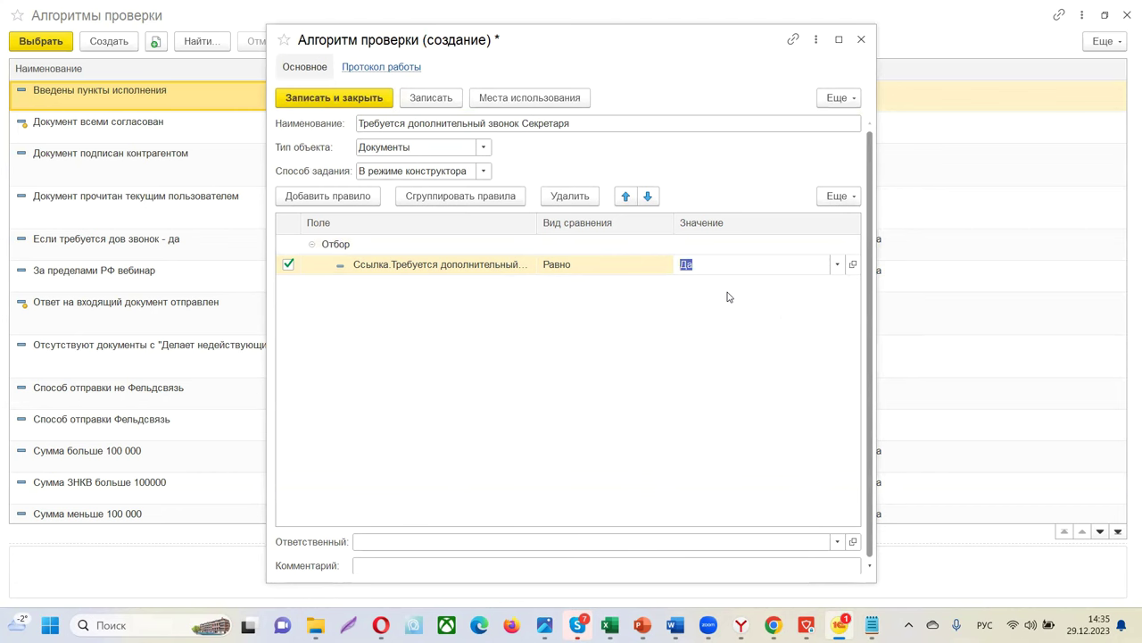
# Save the check algorithm "Требуется дополнительный звонок Секретаря" and select it as the Секретарь approver's condition.
pyautogui.press('Return')
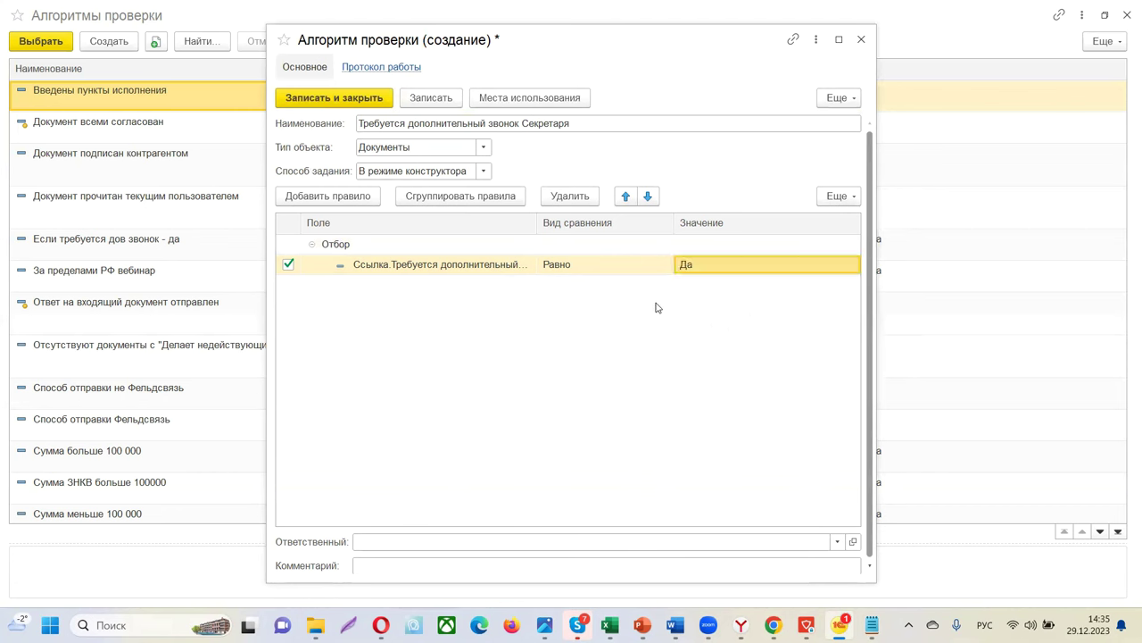
pyautogui.click(342, 98)
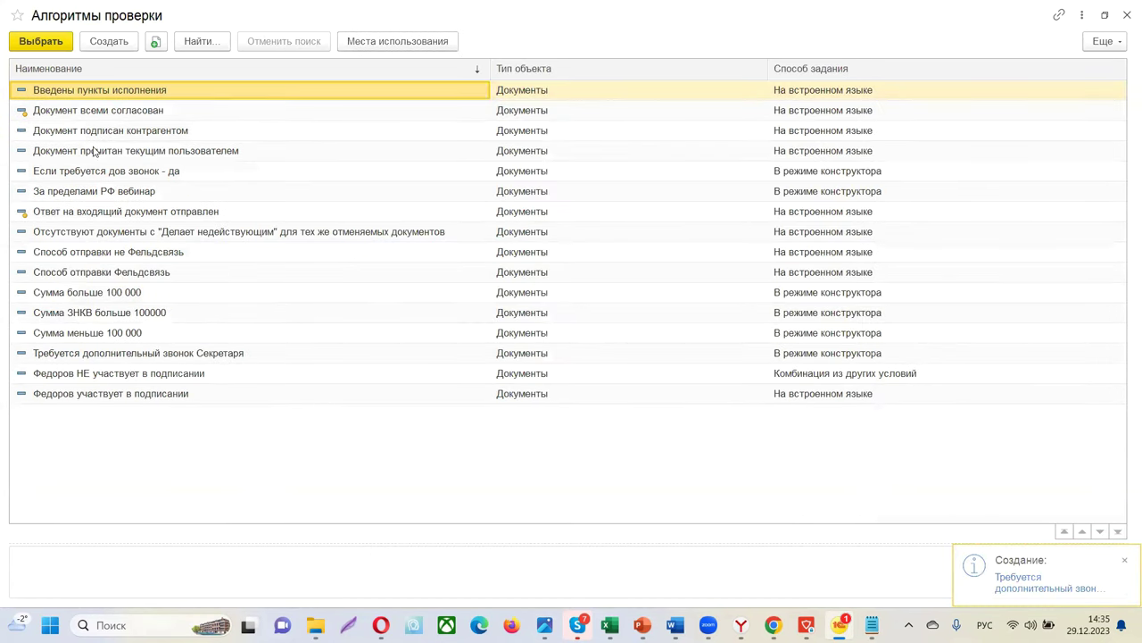
pyautogui.doubleClick(118, 356)
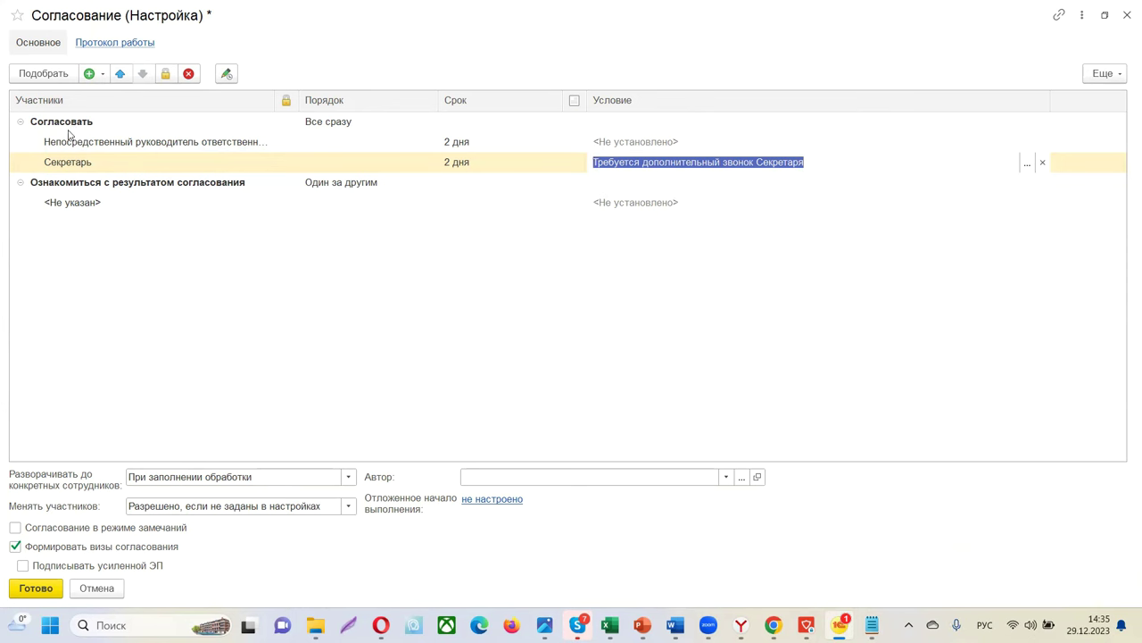
# Assign the auto-substitution "Подготовил документ" under Ознакомиться с результатом согласования and accept the Согласование settings.
pyautogui.doubleClick(90, 203)
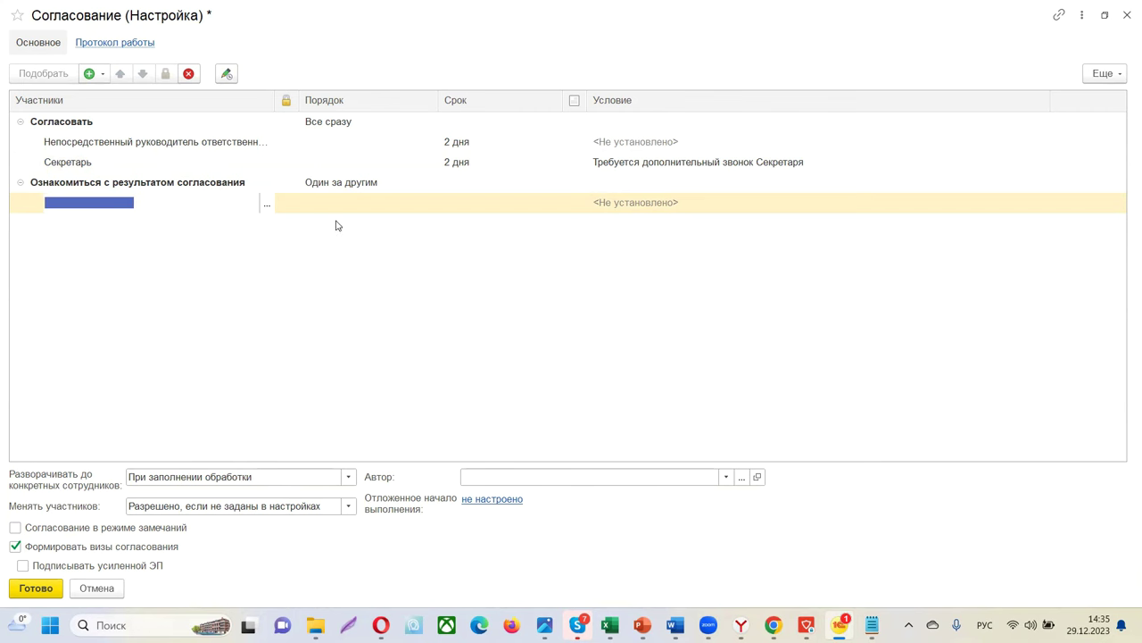
pyautogui.click(268, 206)
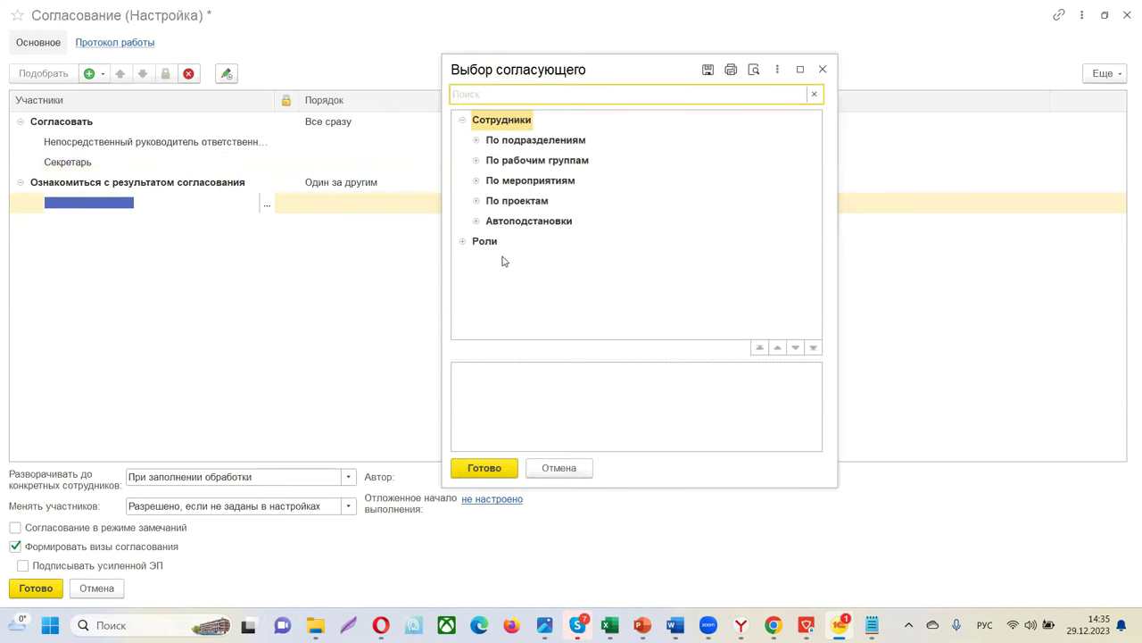
pyautogui.click(476, 221)
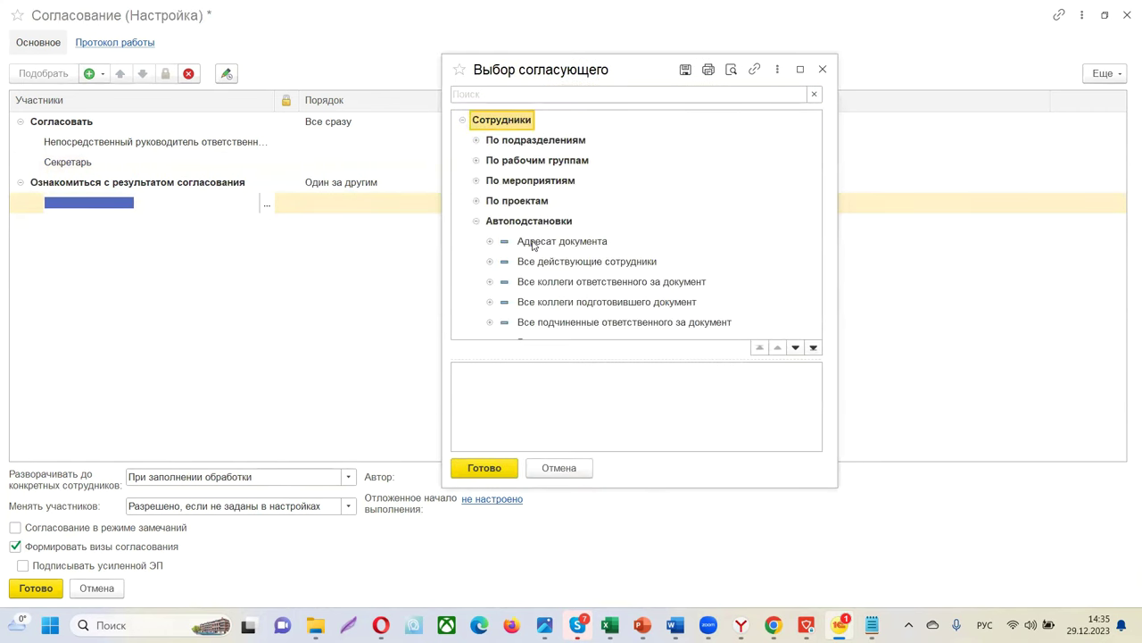
pyautogui.scroll(-6, 571, 255)
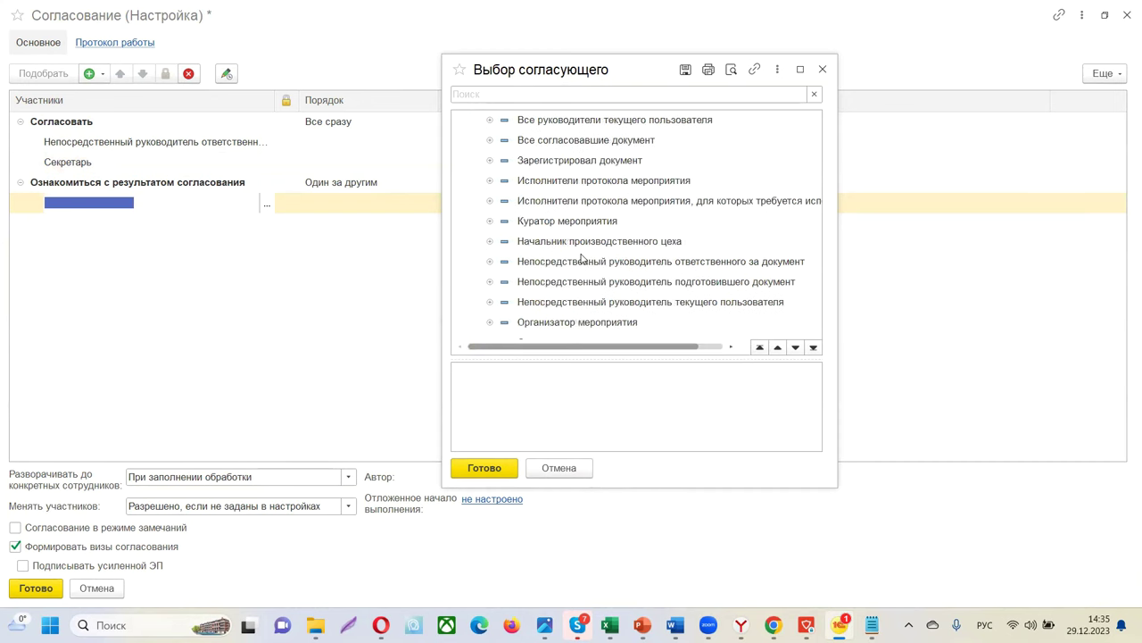
pyautogui.scroll(-2, 581, 258)
pyautogui.doubleClick(564, 264)
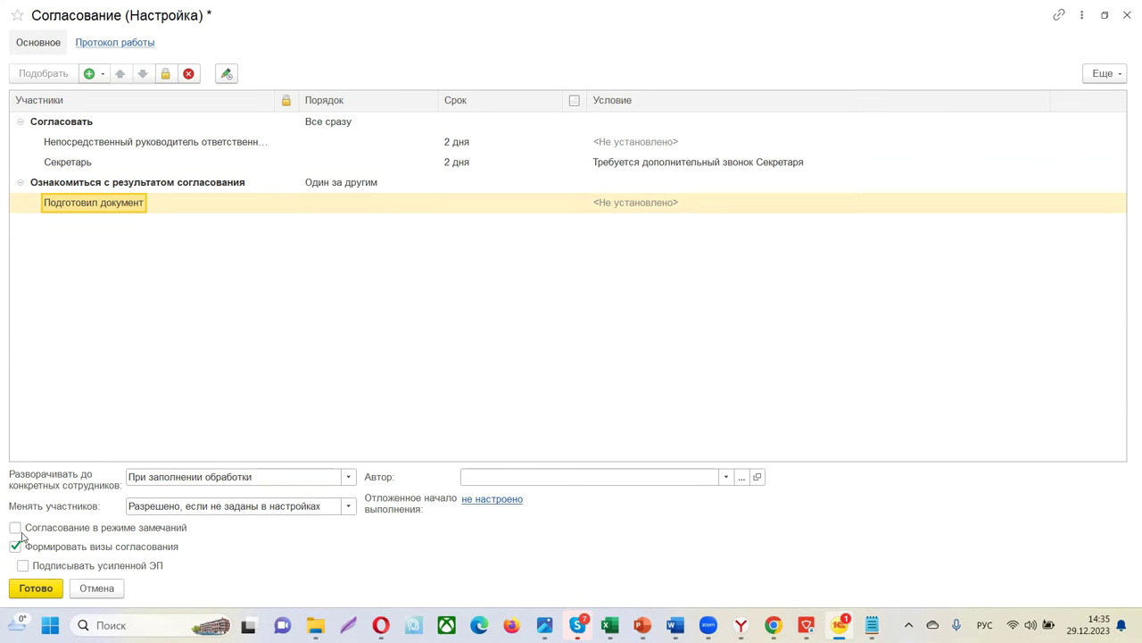
pyautogui.click(35, 591)
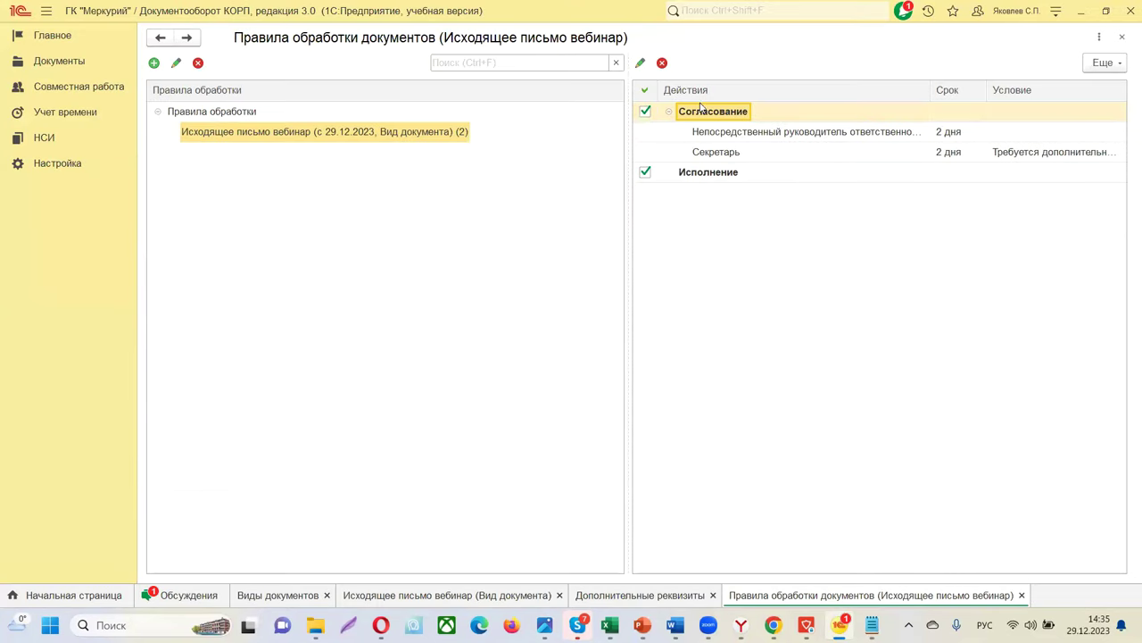
# In the Исполнение action, assign "Подготовил документ" as the Исполнение participant with a 2-day deadline and accept the settings.
pyautogui.doubleClick(706, 171)
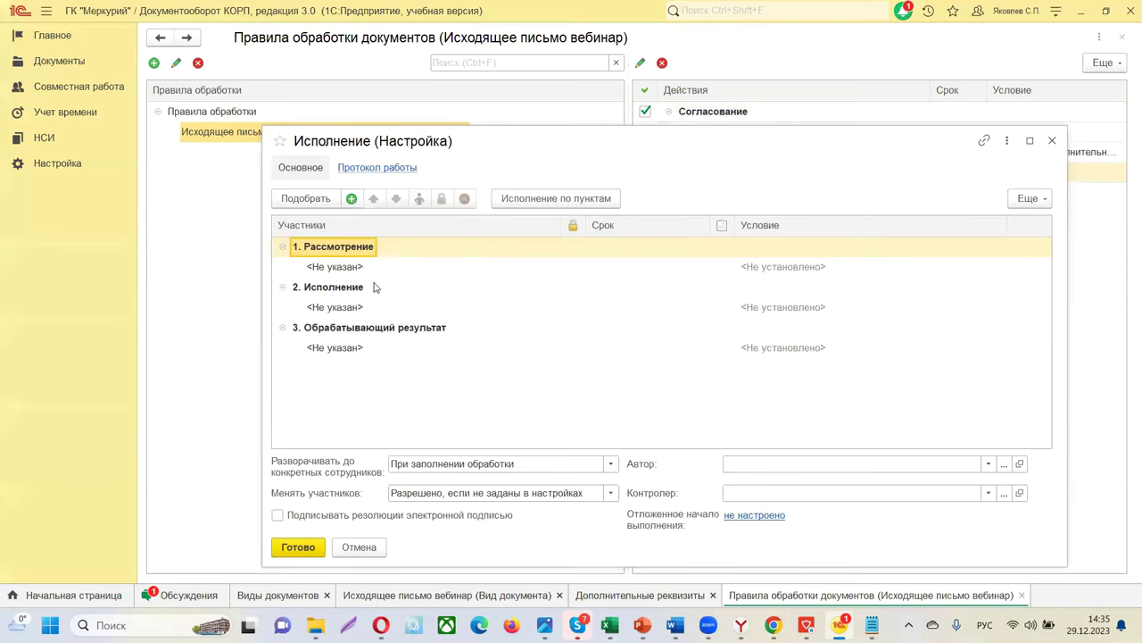
pyautogui.doubleClick(335, 307)
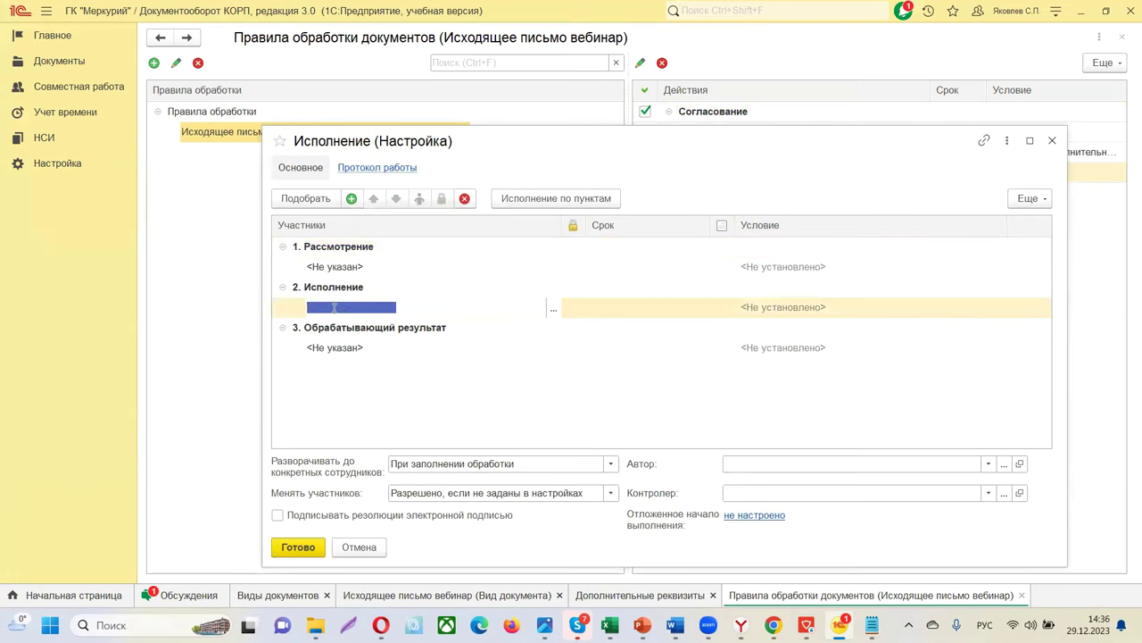
pyautogui.click(552, 309)
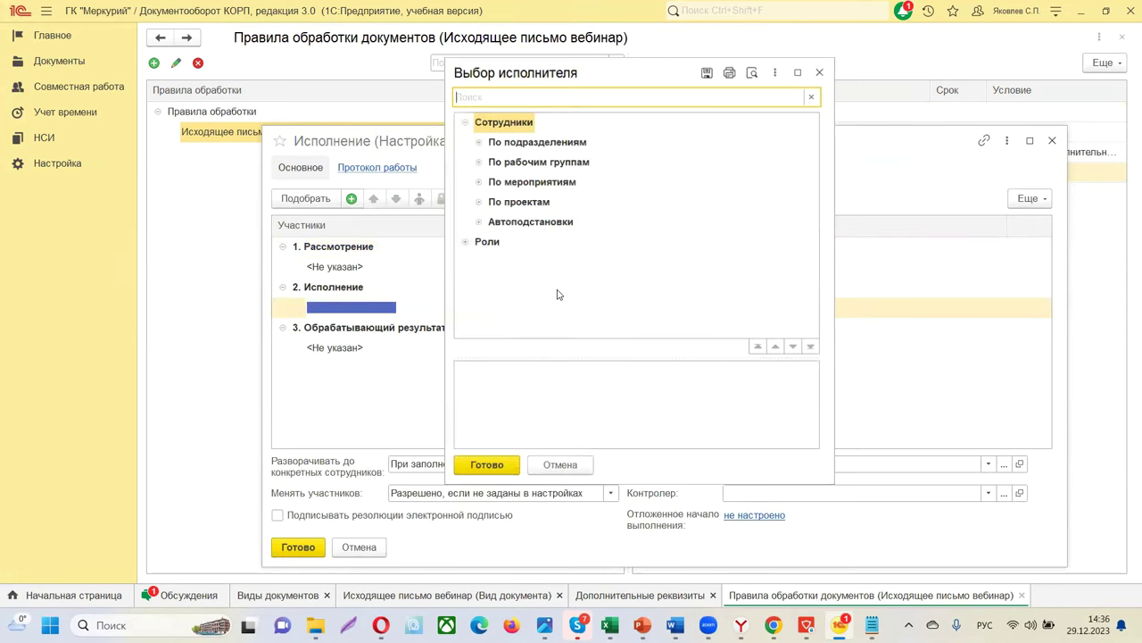
pyautogui.click(477, 221)
pyautogui.scroll(-8, 587, 265)
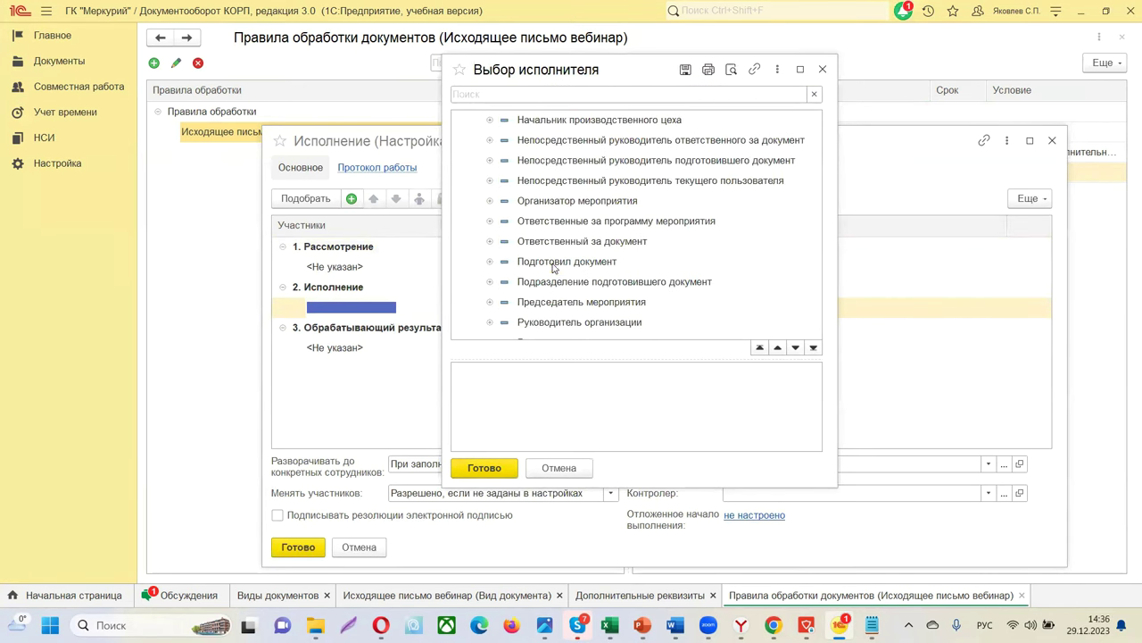
pyautogui.doubleClick(555, 263)
pyautogui.click(670, 312)
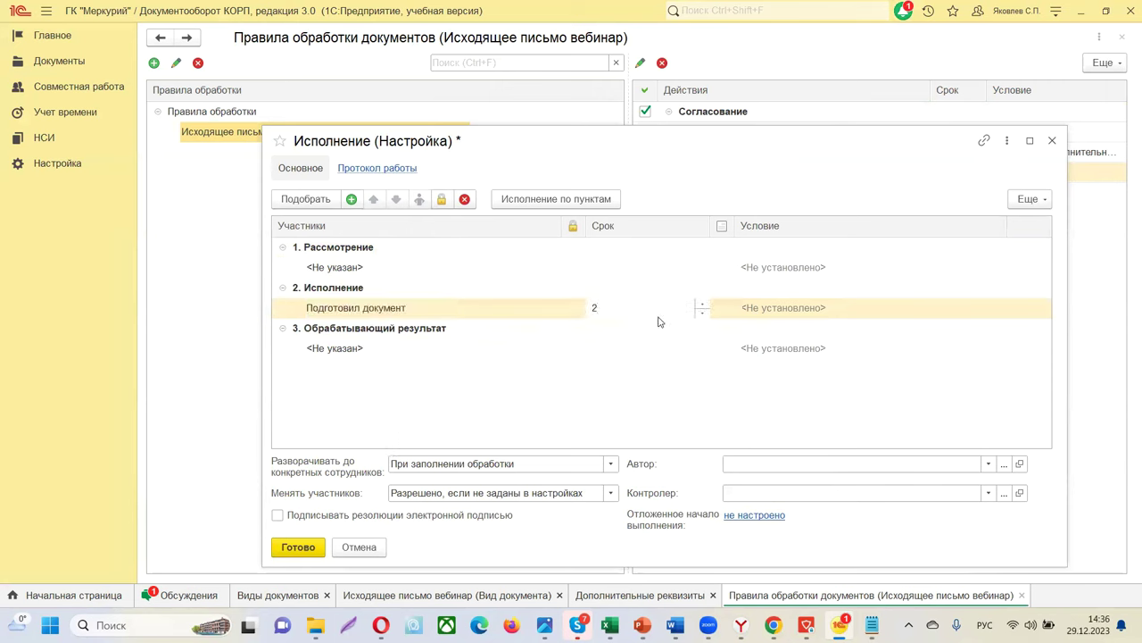
pyautogui.press('Return')
pyautogui.click(299, 547)
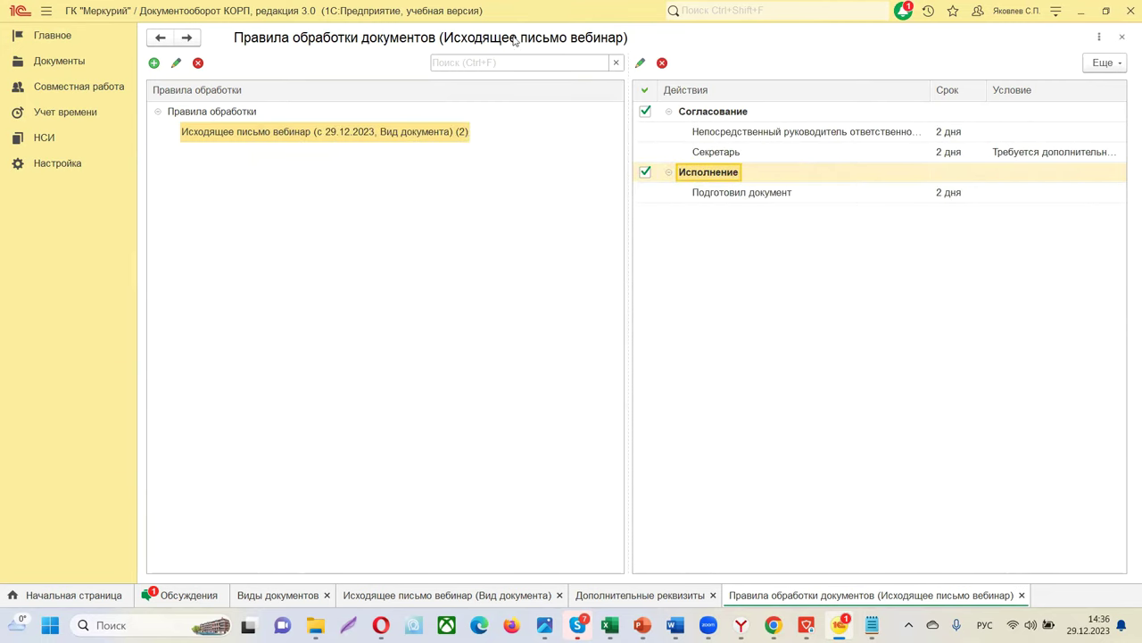
# Return to the document type "Исходящее письмо вебинар", save it, and review its main and processing settings.
pyautogui.click(160, 38)
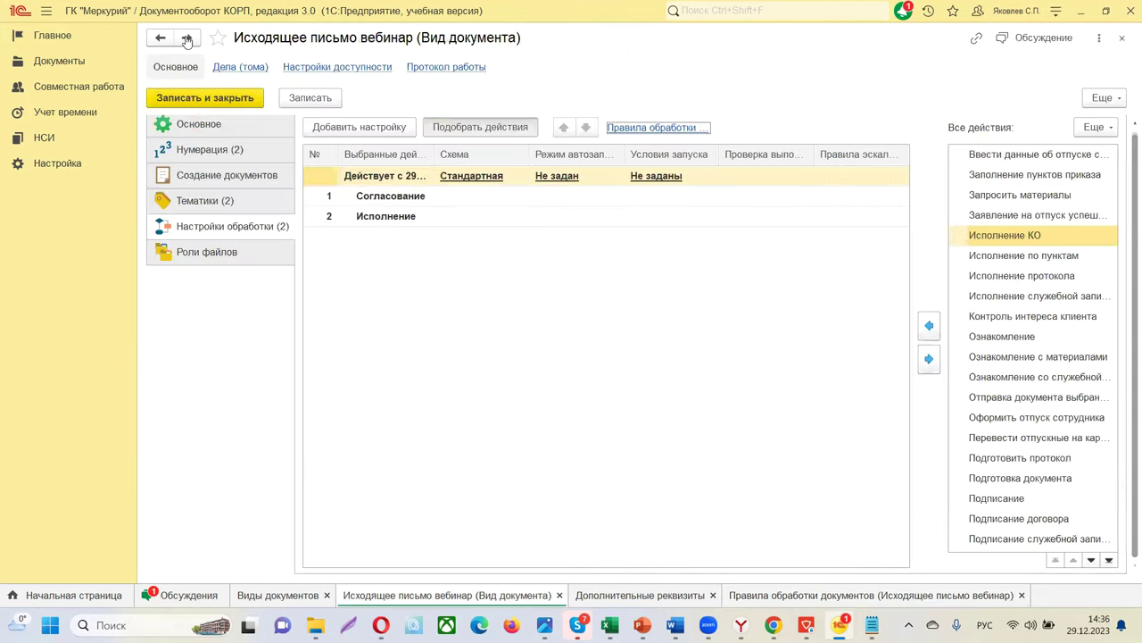
pyautogui.click(238, 129)
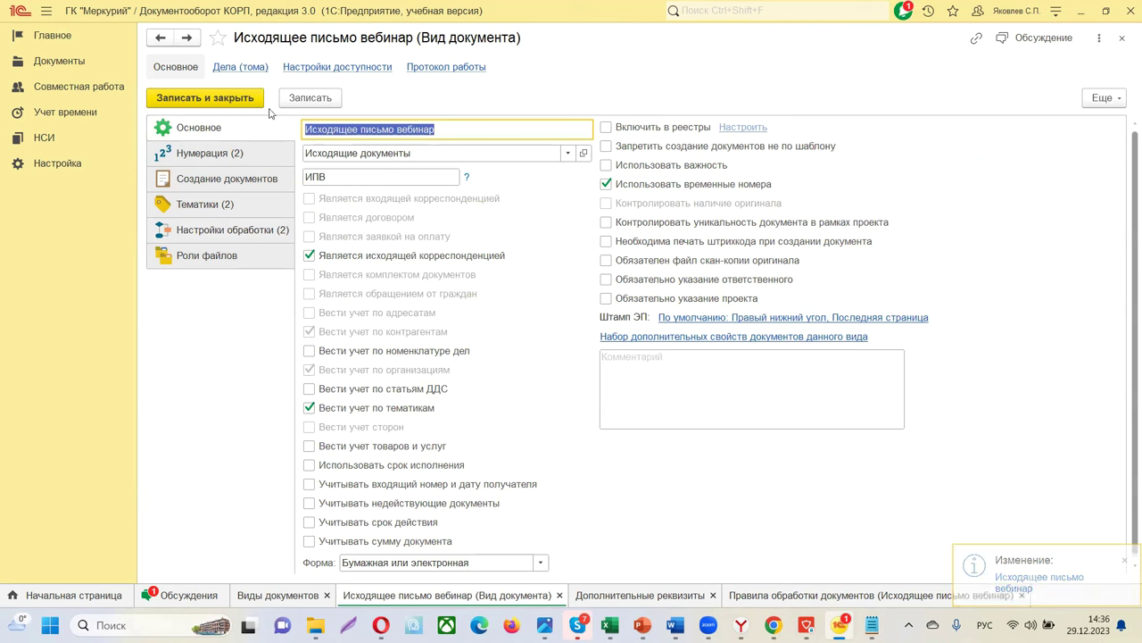
pyautogui.click(239, 221)
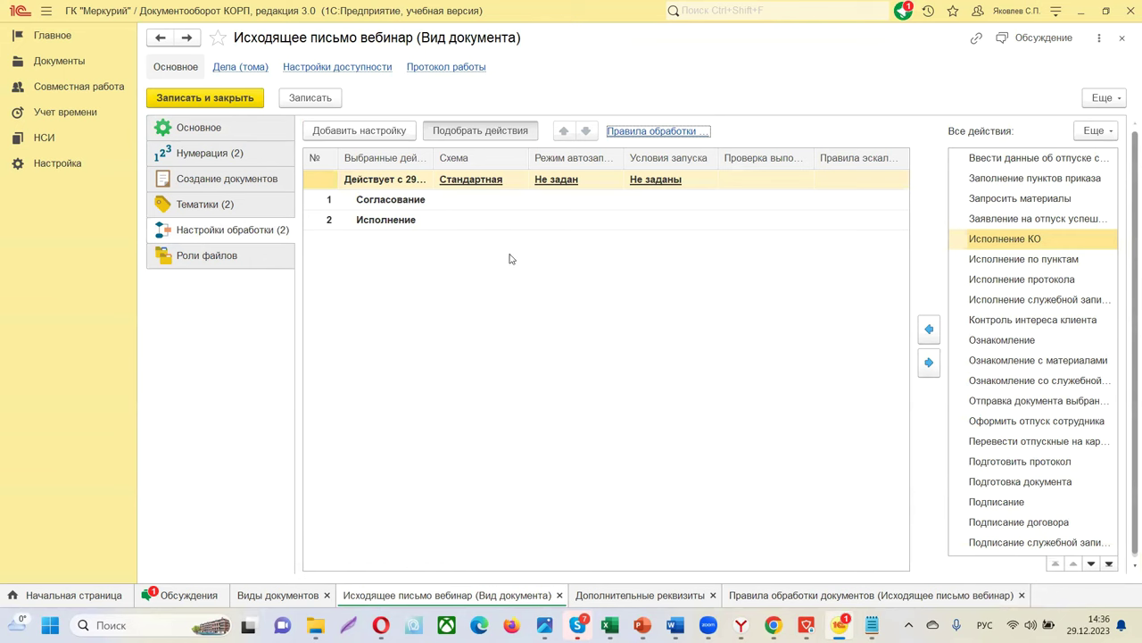
# Examine the document type's standard processing scheme and the card of its Согласование action.
pyautogui.click(457, 182)
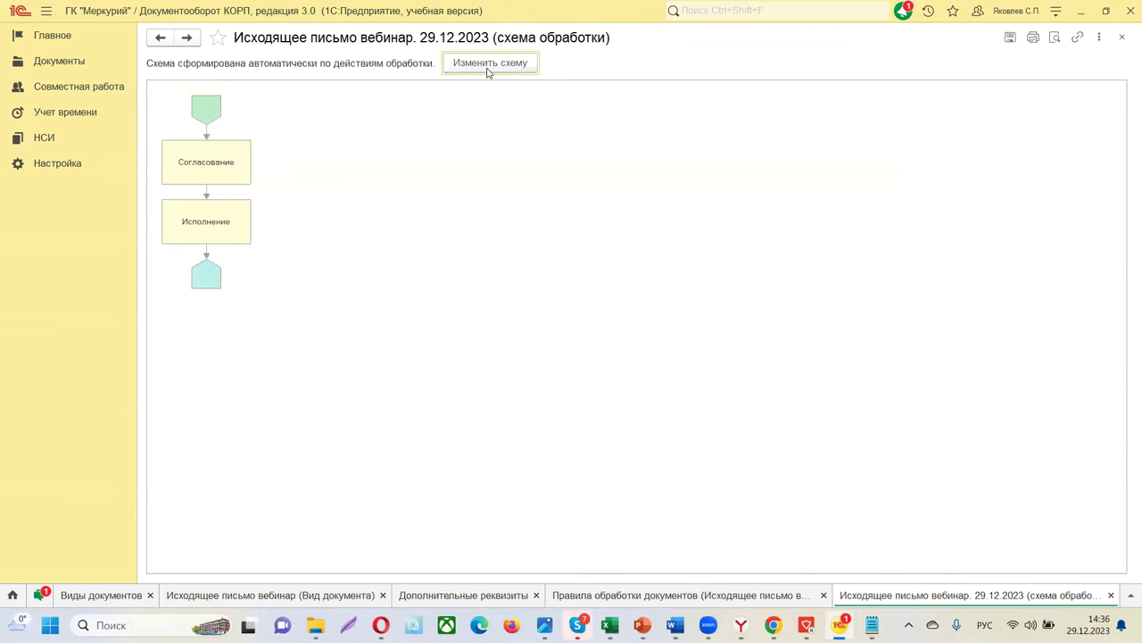
pyautogui.click(1122, 37)
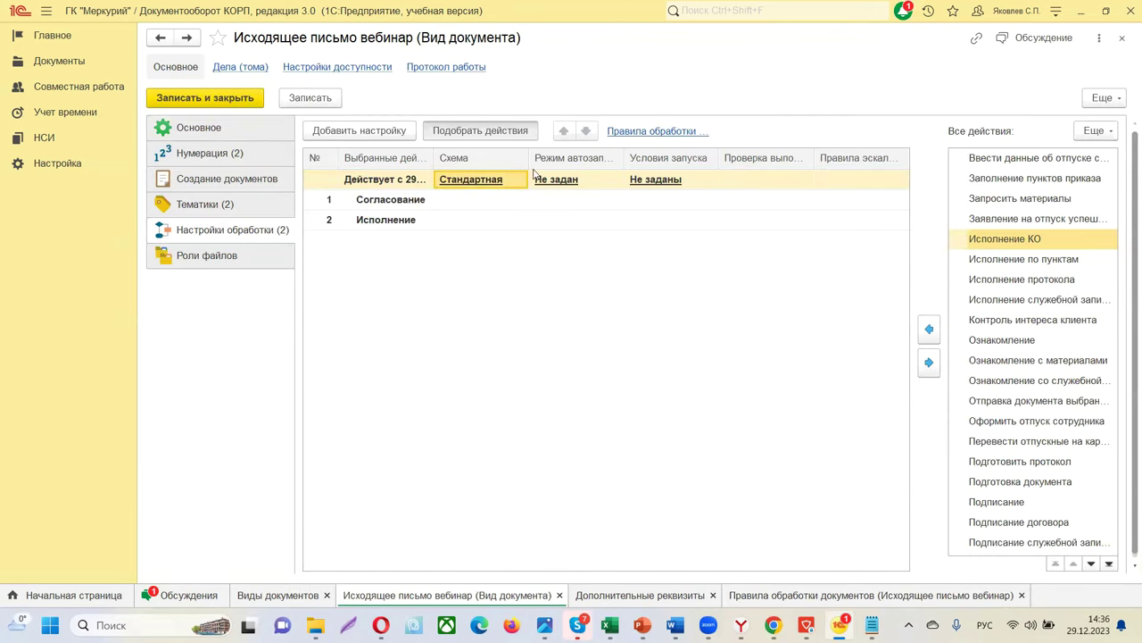
pyautogui.click(470, 181)
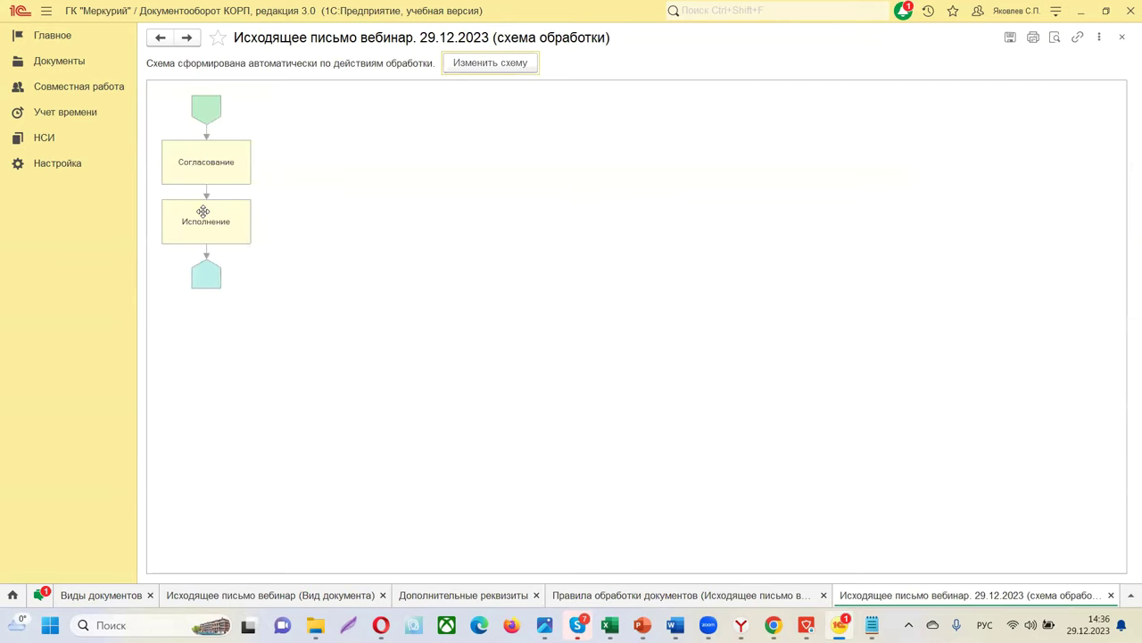
pyautogui.doubleClick(197, 163)
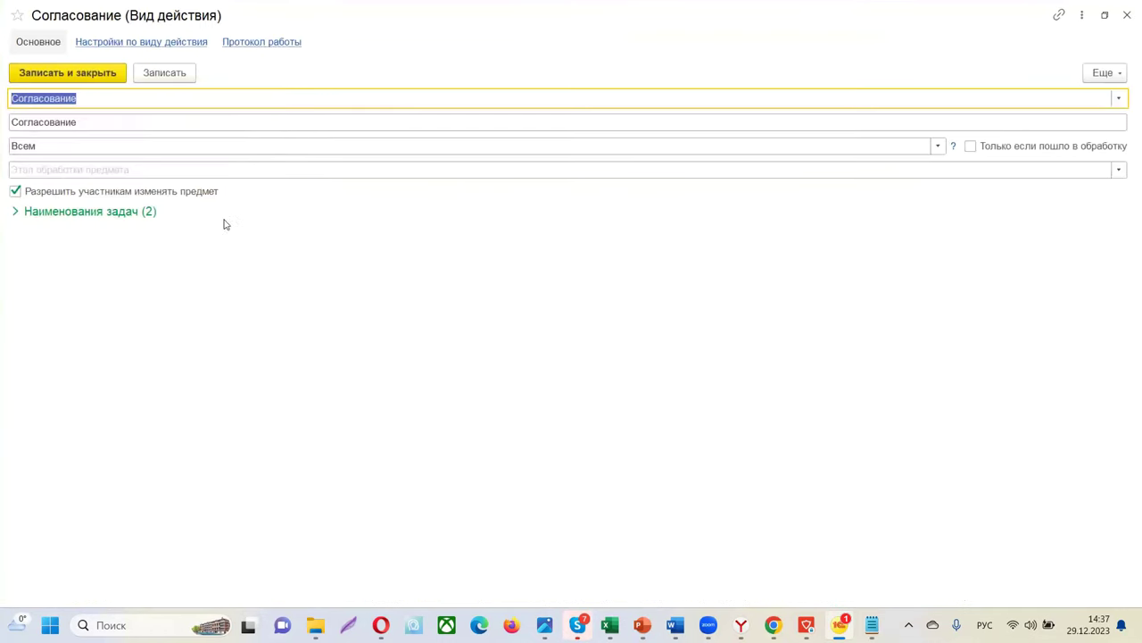
pyautogui.click(1127, 16)
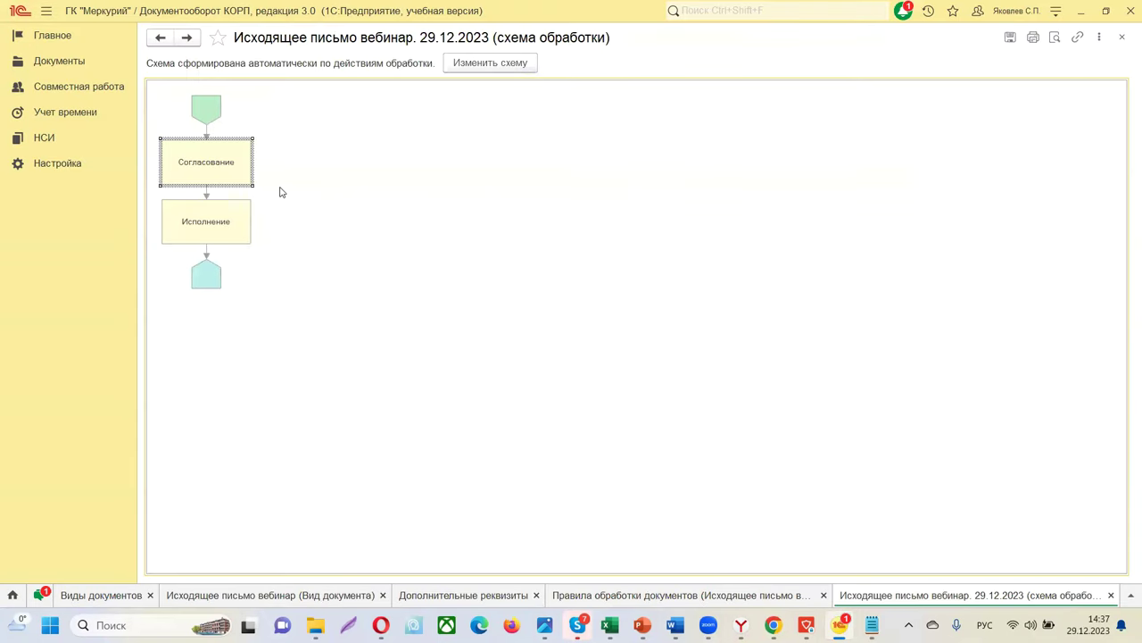
# Make the processing scheme editable and check which action its Согласование element uses.
pyautogui.click(514, 65)
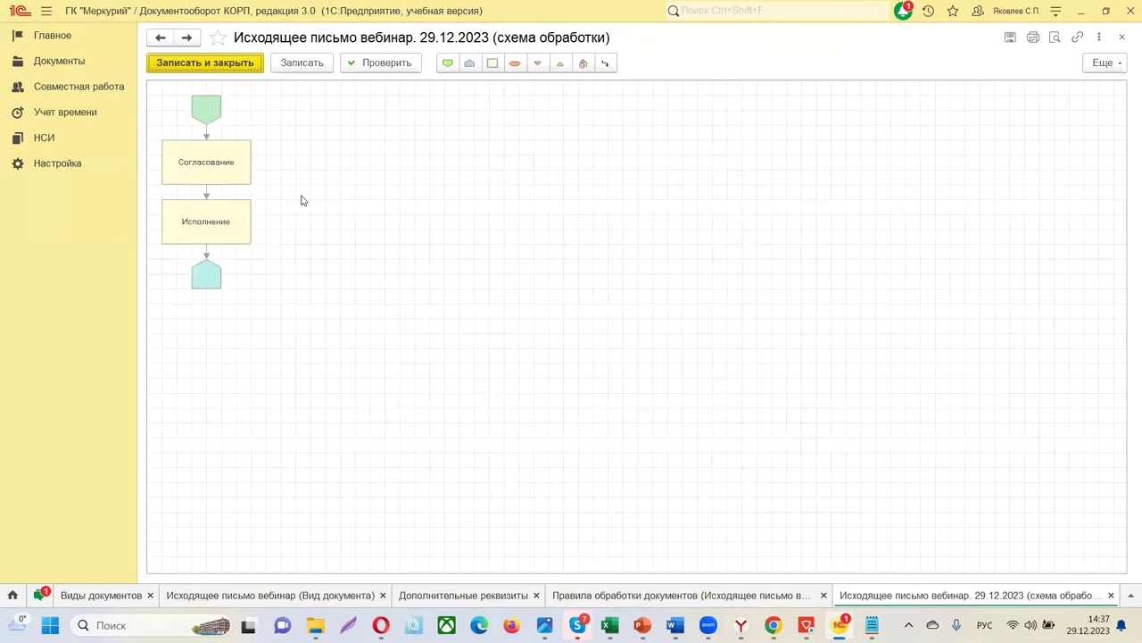
pyautogui.doubleClick(212, 160)
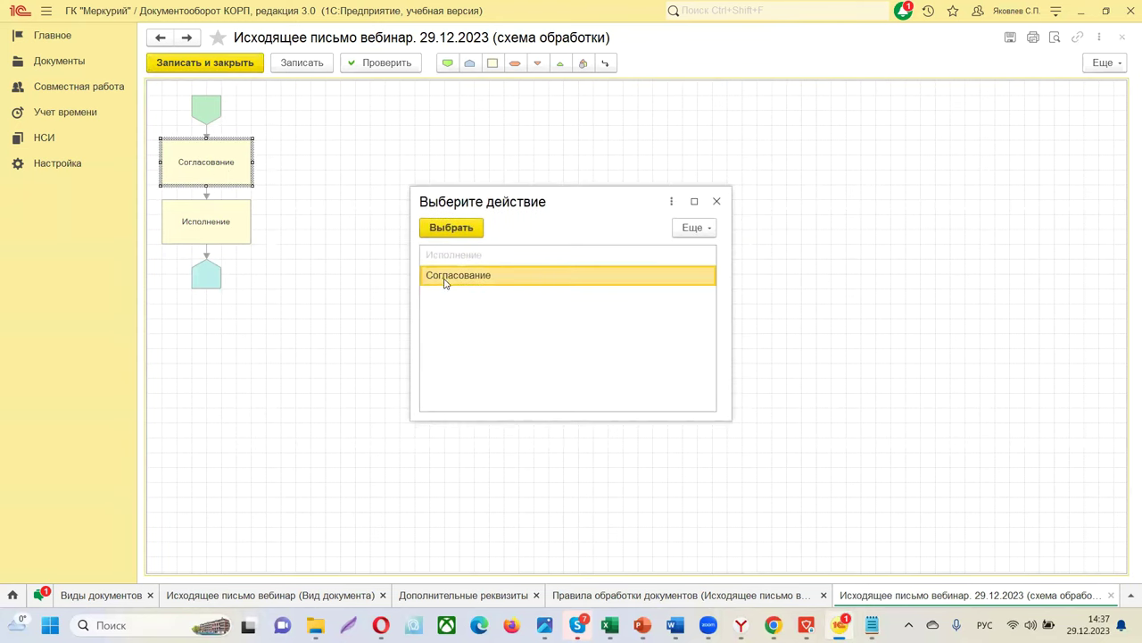
pyautogui.click(716, 201)
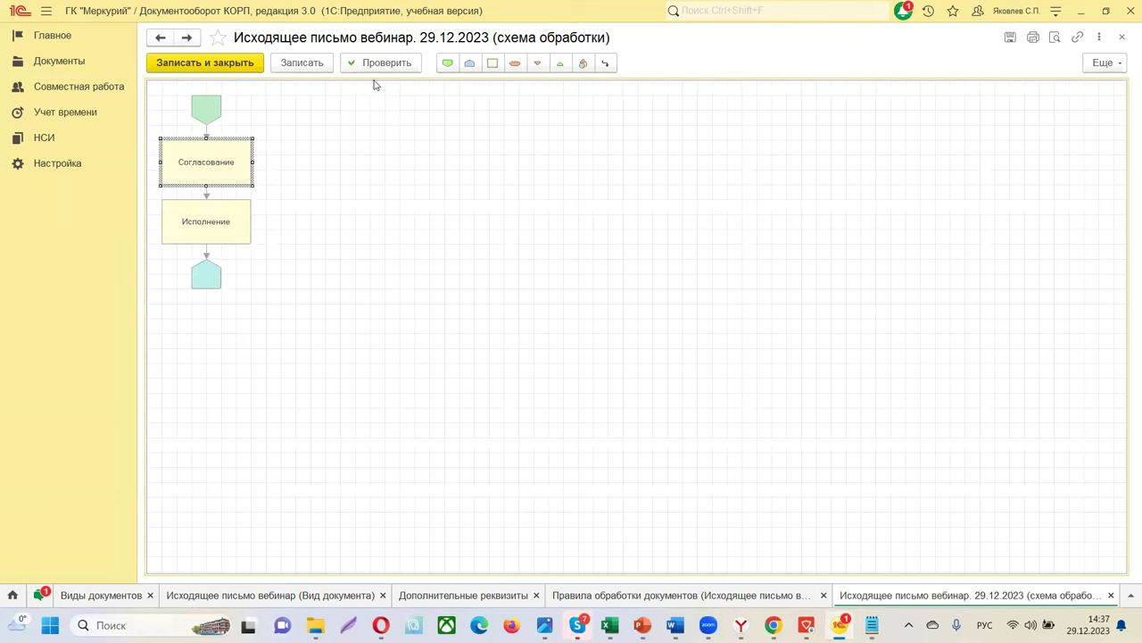
# Add a Скрипт element to the processing scheme and assign the script "Регистрация документа" to it.
pyautogui.click(493, 64)
pyautogui.click(461, 112)
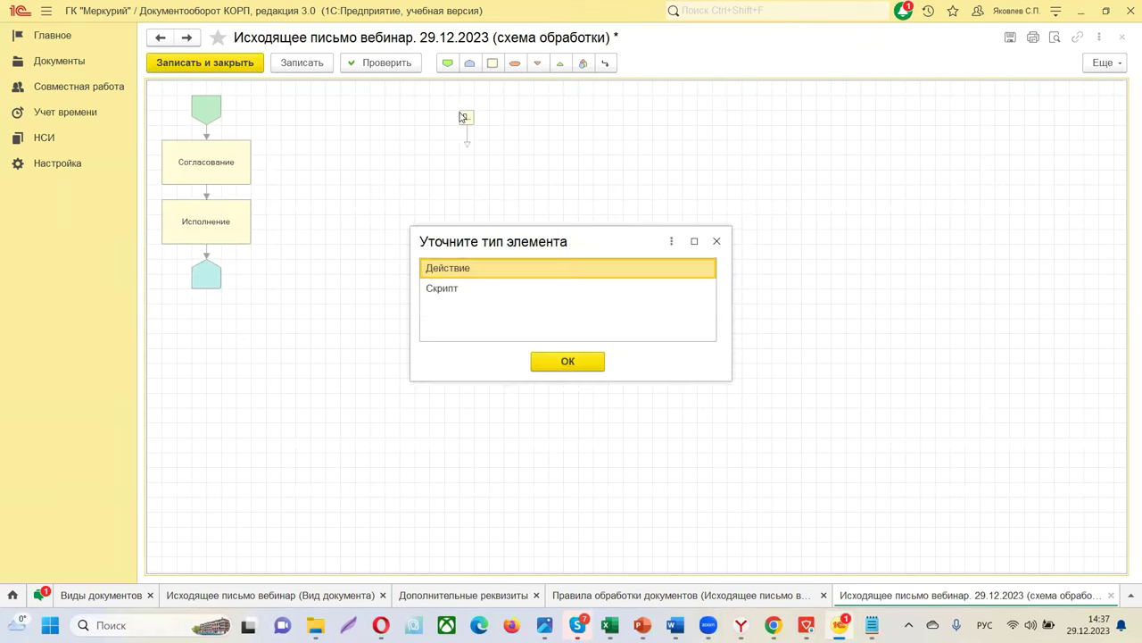
pyautogui.click(455, 289)
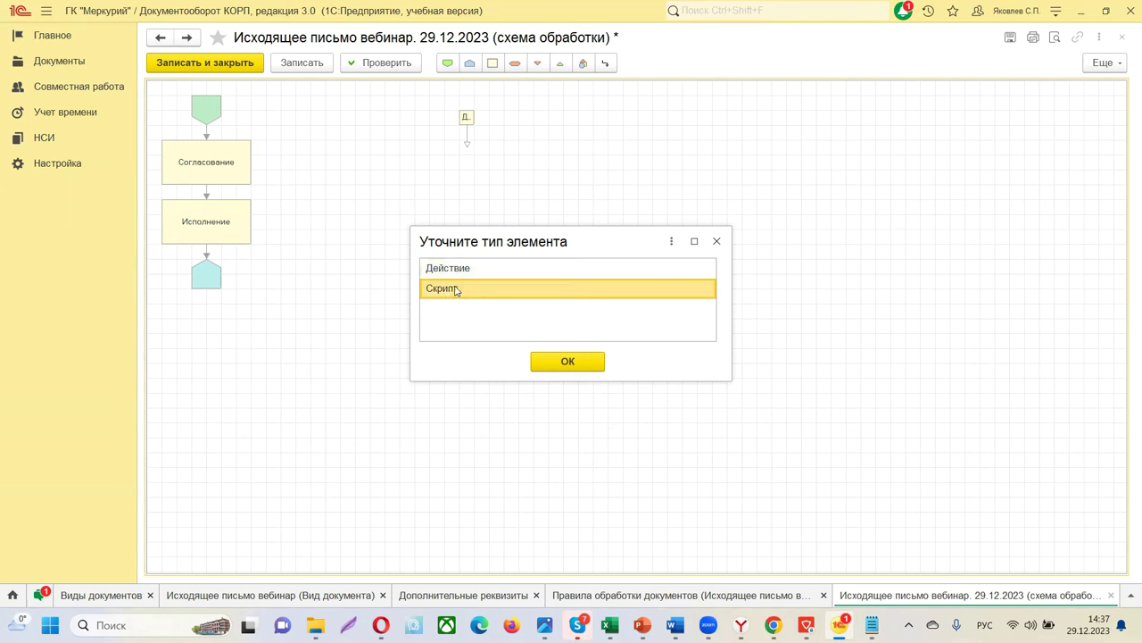
pyautogui.click(602, 361)
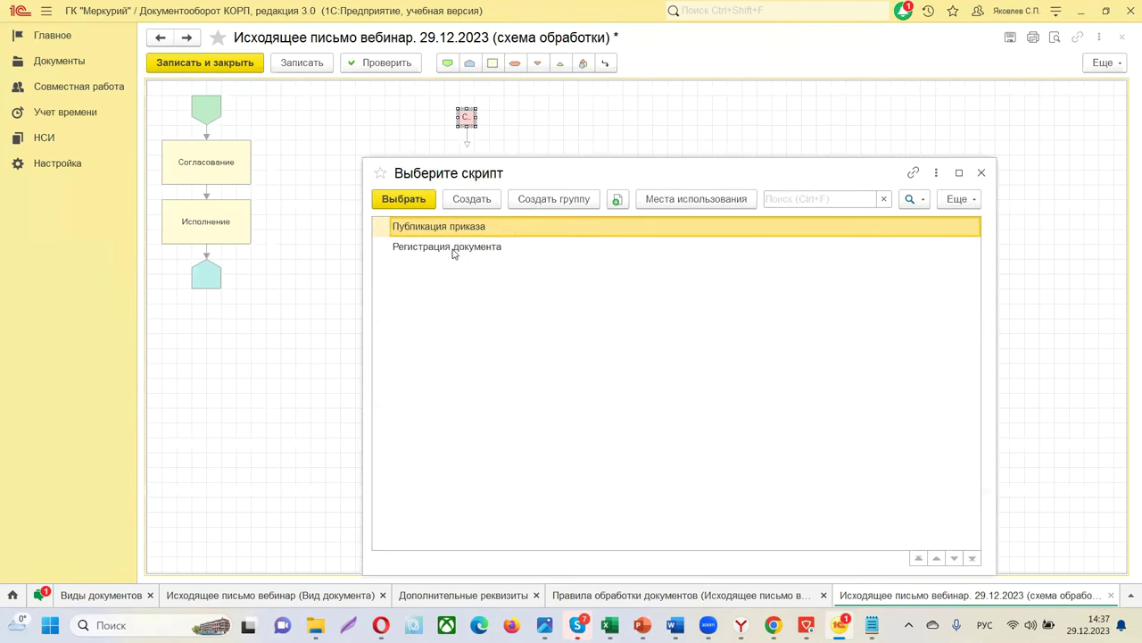
pyautogui.click(454, 249)
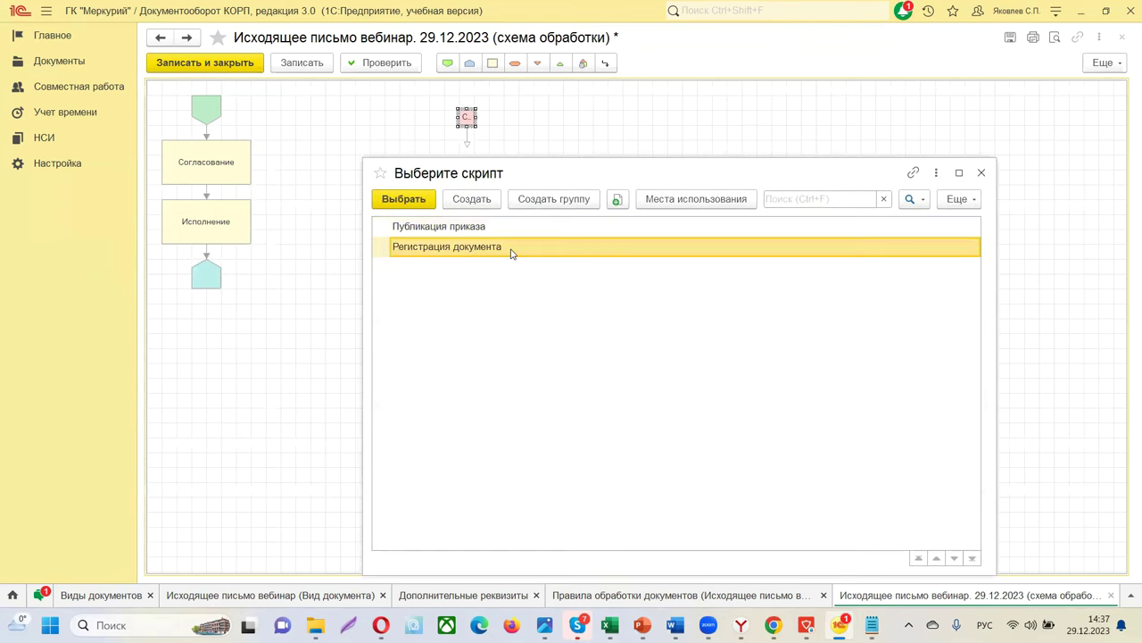
pyautogui.click(395, 203)
# Enlarge the Регистрация документа element and move it beside the Согласование and Исполнение elements.
pyautogui.click(464, 114)
pyautogui.moveTo(502, 153); pyautogui.dragTo(521, 171)
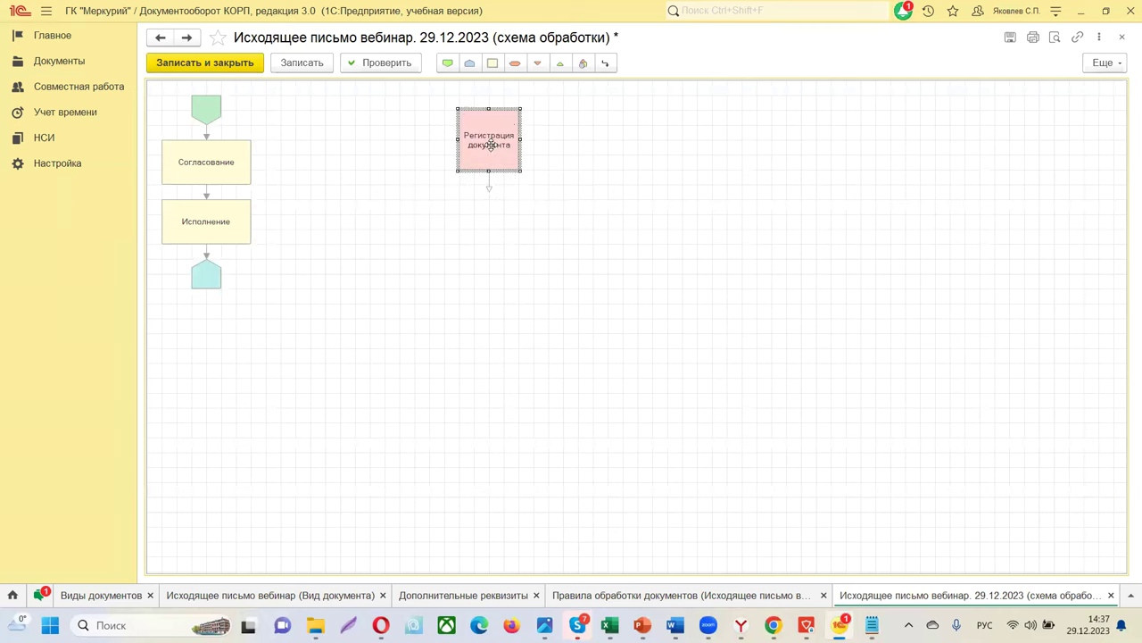
pyautogui.moveTo(309, 186); pyautogui.dragTo(310, 184)
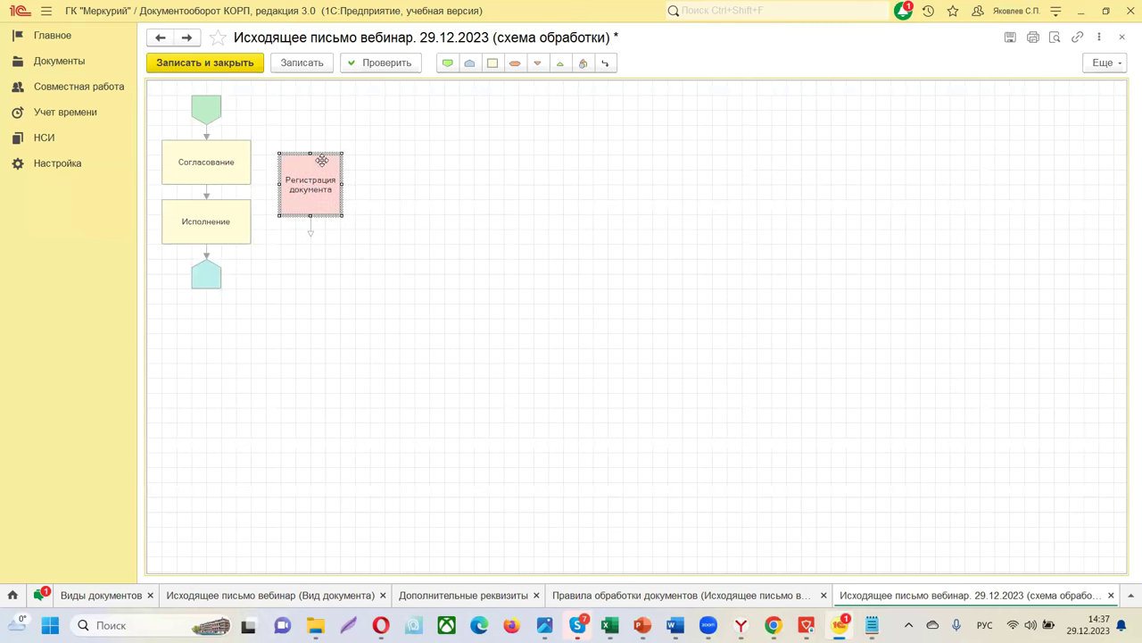
# Shift the end element and Исполнение downward and place Регистрация документа between Согласование and Исполнение.
pyautogui.click(215, 219)
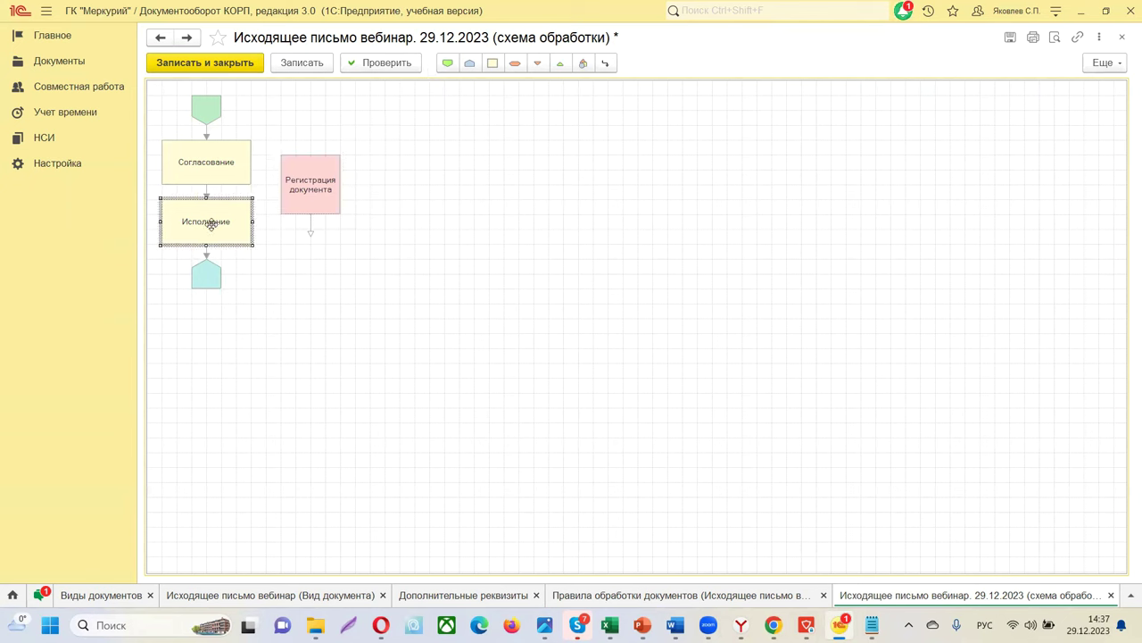
pyautogui.moveTo(207, 273); pyautogui.dragTo(206, 363)
pyautogui.moveTo(215, 219); pyautogui.dragTo(214, 293)
pyautogui.click(294, 173)
pyautogui.moveTo(244, 222); pyautogui.dragTo(244, 222)
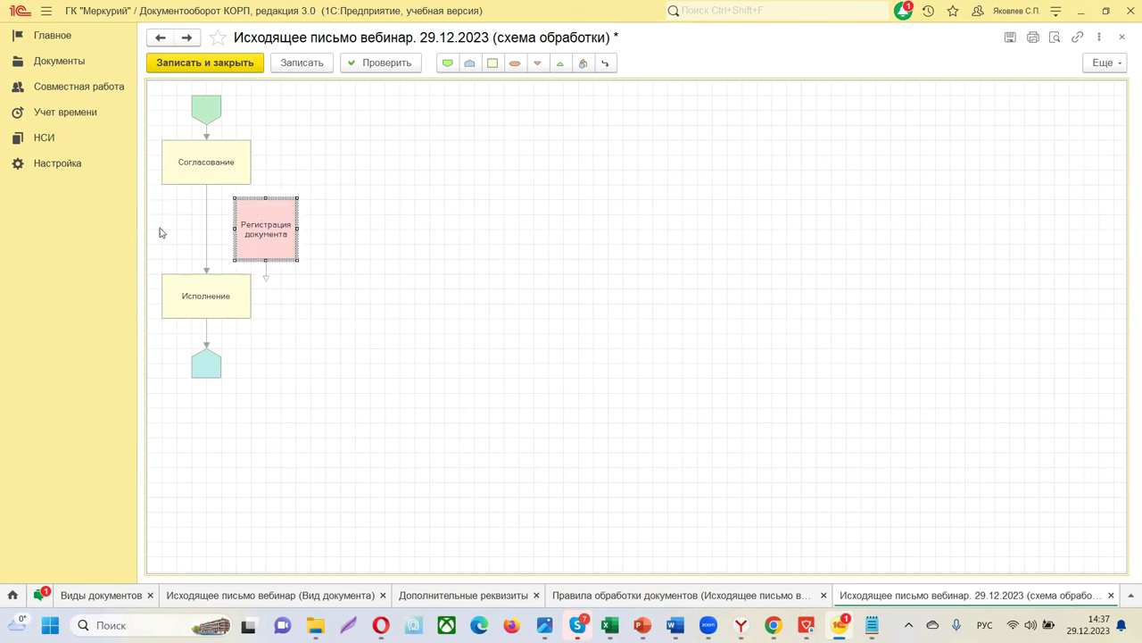
# Reroute the scheme connectors so that Согласование leads to Регистрация документа and Регистрация документа leads to Исполнение.
pyautogui.click(206, 225)
pyautogui.moveTo(206, 272); pyautogui.dragTo(258, 225)
pyautogui.click(266, 279)
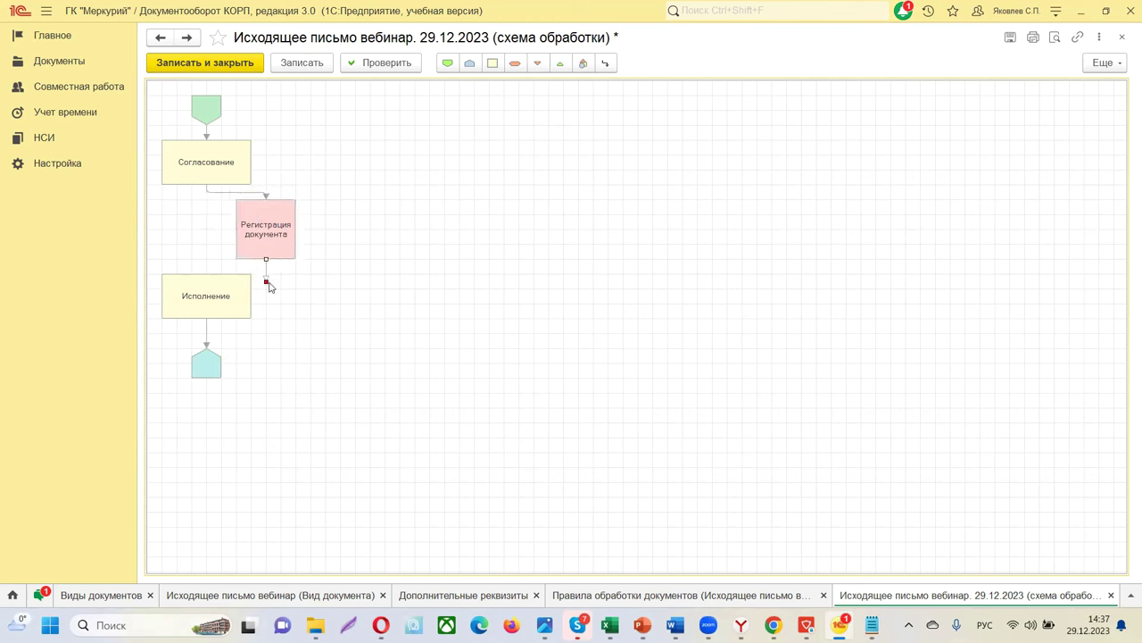
pyautogui.moveTo(266, 282); pyautogui.dragTo(205, 273)
# Save the processing scheme, run its correctness check, and save and close it.
pyautogui.click(302, 63)
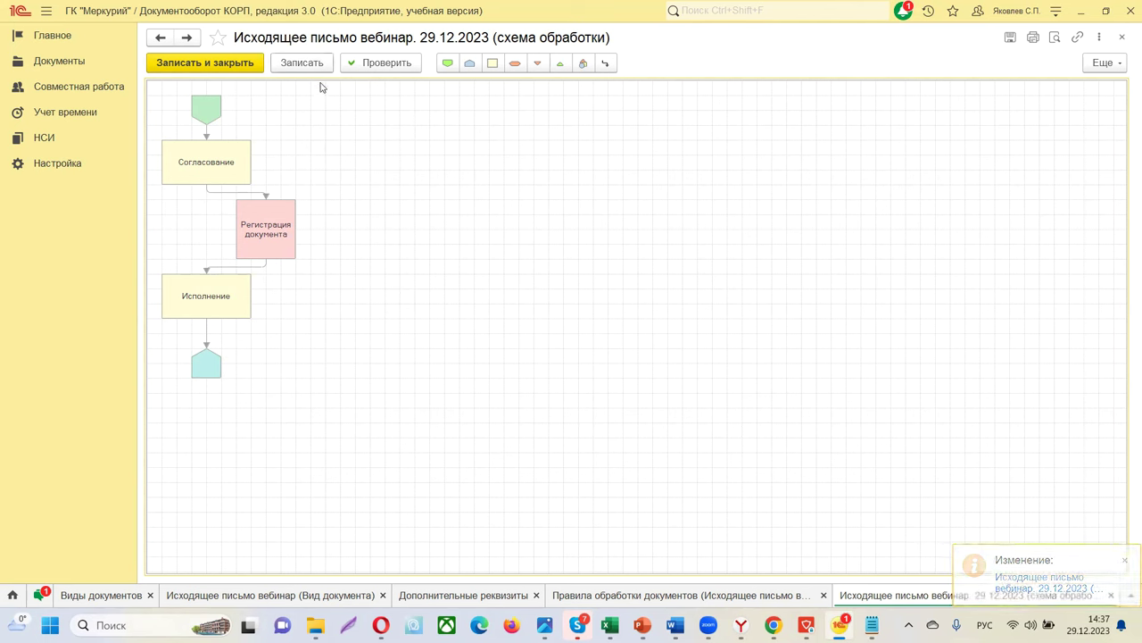
pyautogui.click(373, 62)
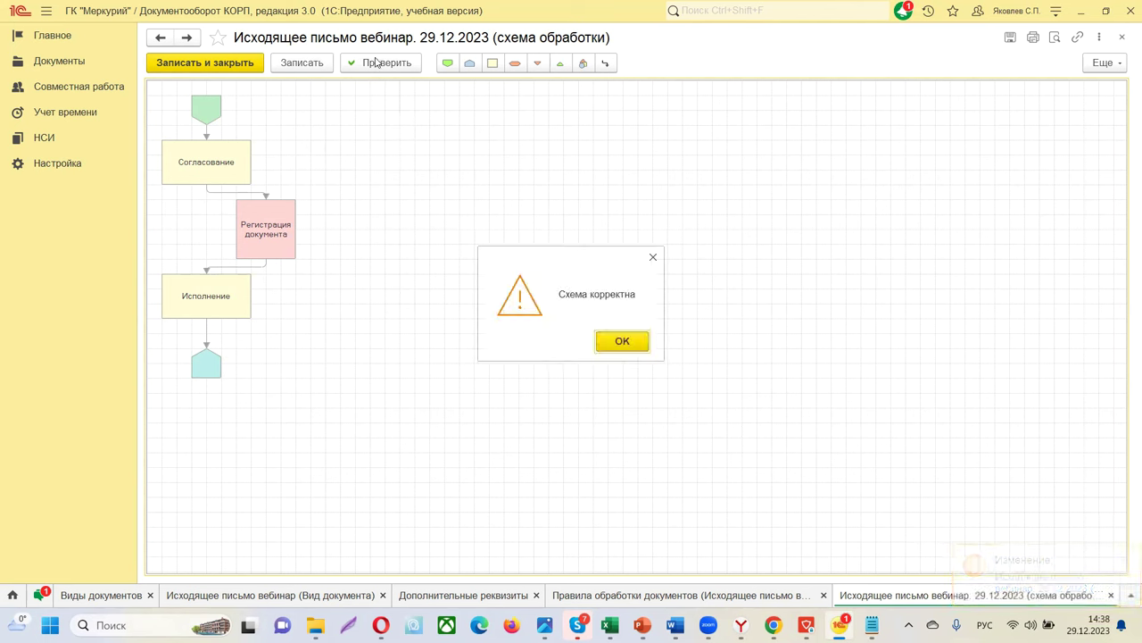
pyautogui.click(607, 343)
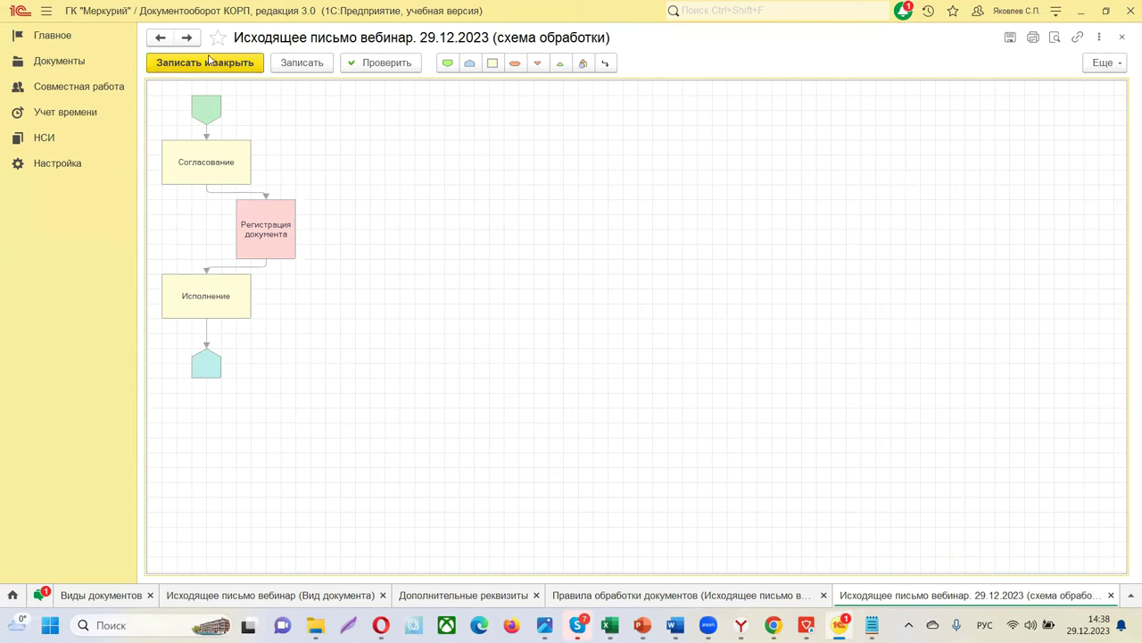
pyautogui.click(209, 60)
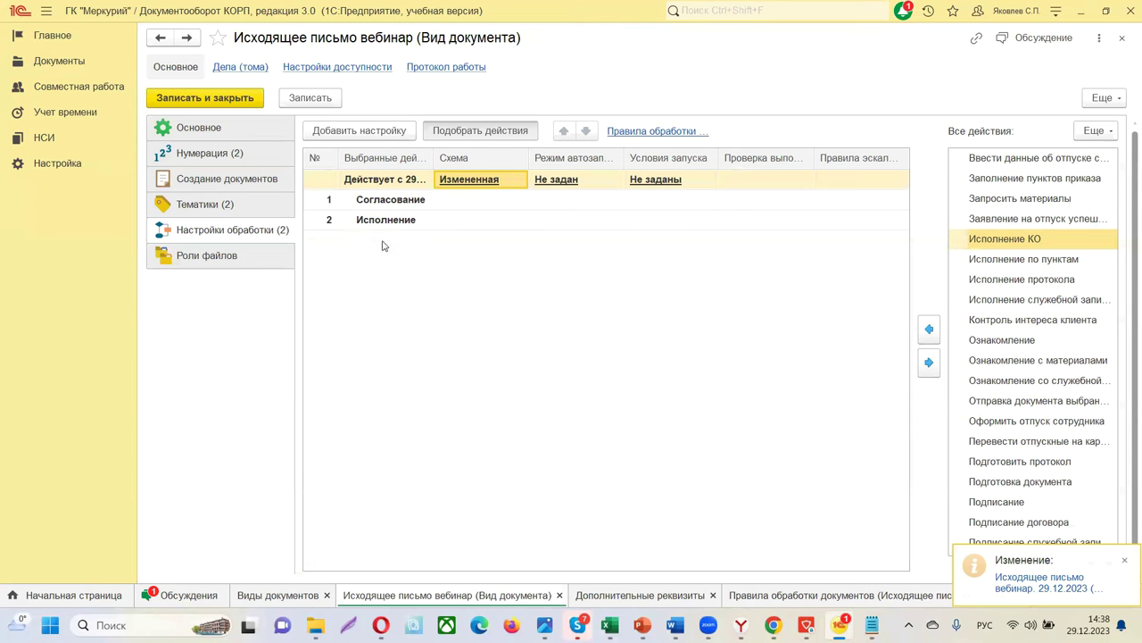
# Add the file roles "Основной" and "Дополнительные файлы" to the document type.
pyautogui.click(207, 261)
pyautogui.click(335, 130)
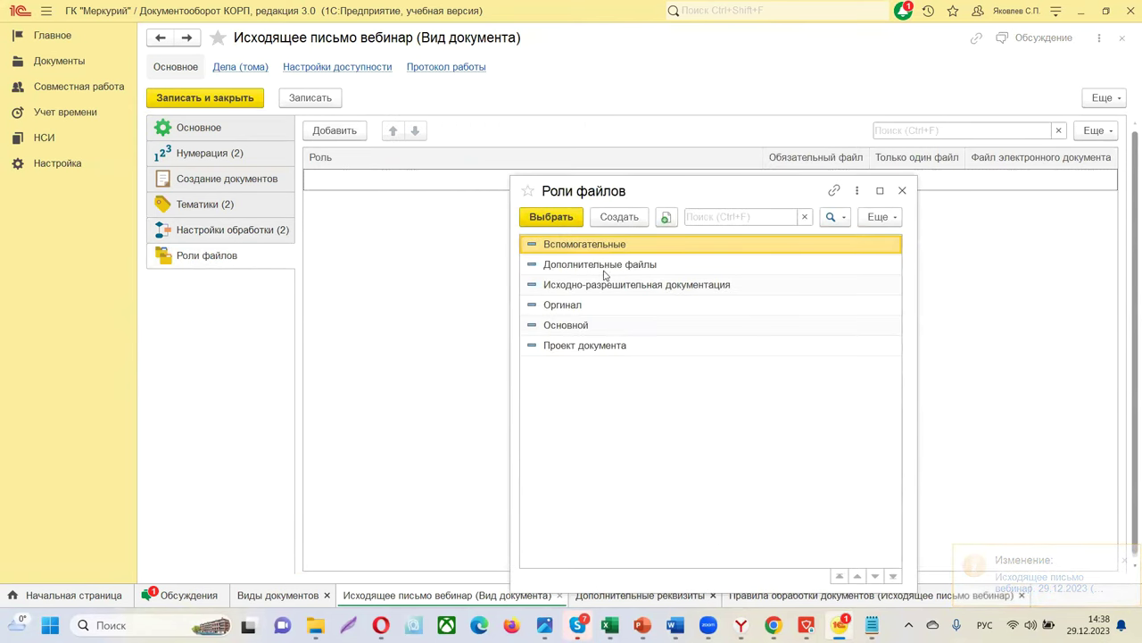
pyautogui.doubleClick(568, 329)
pyautogui.click(347, 132)
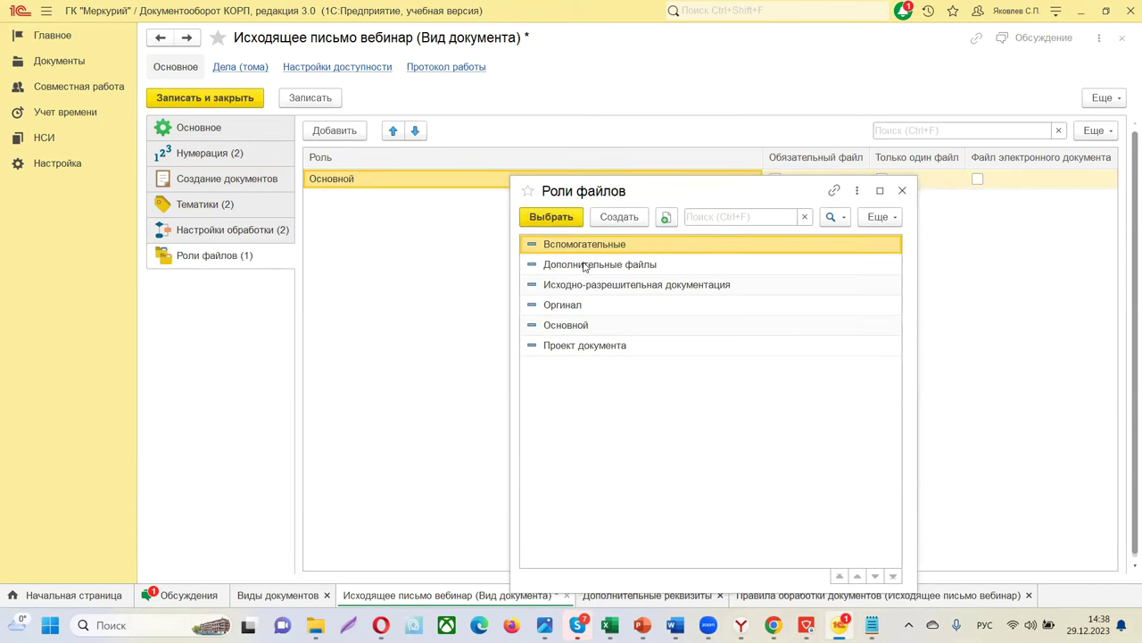
pyautogui.doubleClick(584, 266)
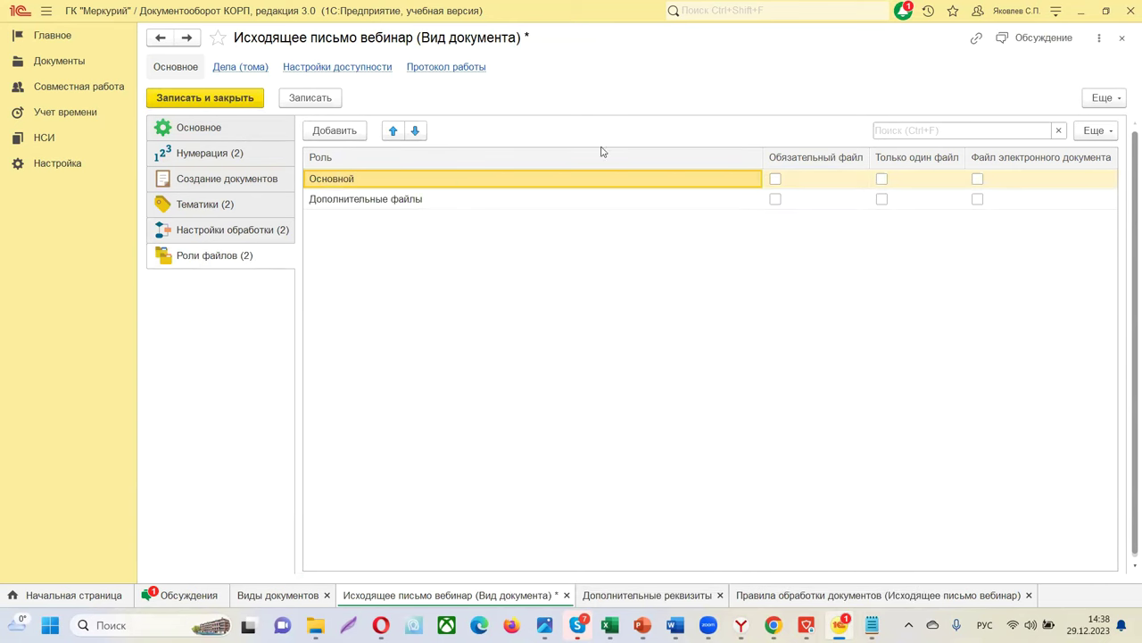
# Make a file with the role "Основной" mandatory, save, check the document type's main settings, and close it.
pyautogui.click(775, 179)
pyautogui.click(308, 96)
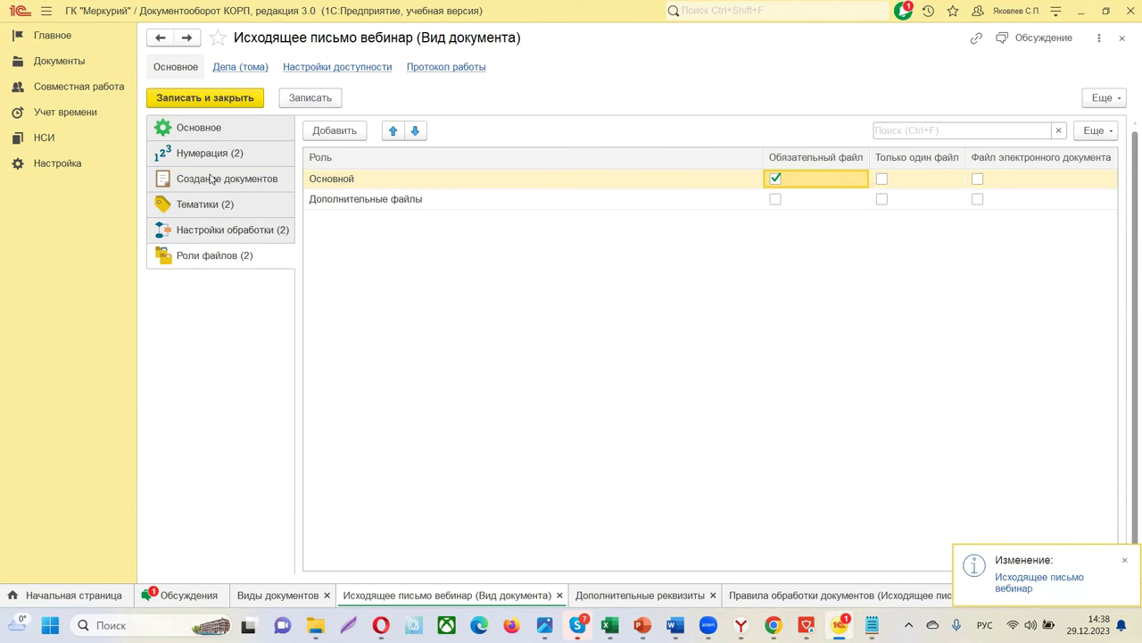
pyautogui.click(214, 130)
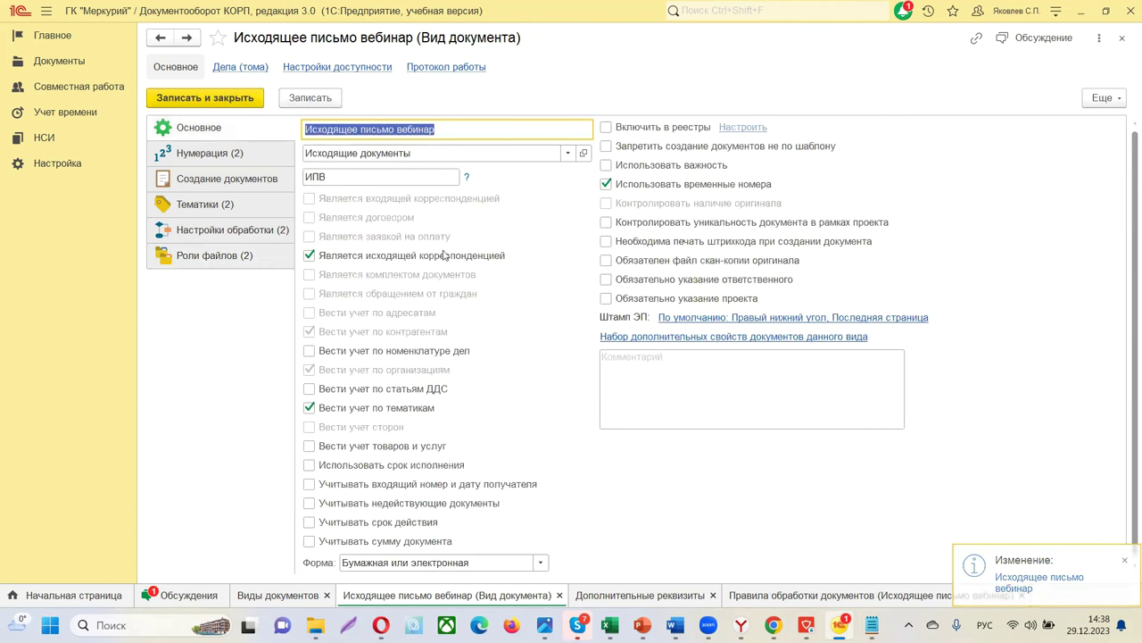
pyautogui.click(224, 99)
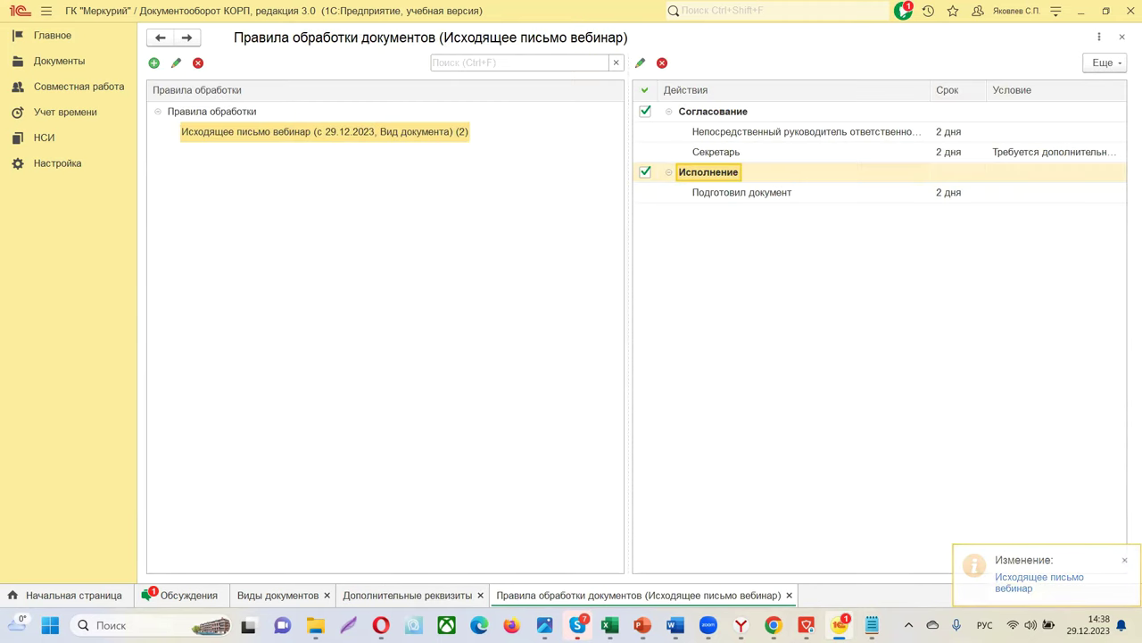
# Create a new document from the template "Исходящее письмо вебинар - Уведомление", searching the template list for "исход".
pyautogui.click(61, 59)
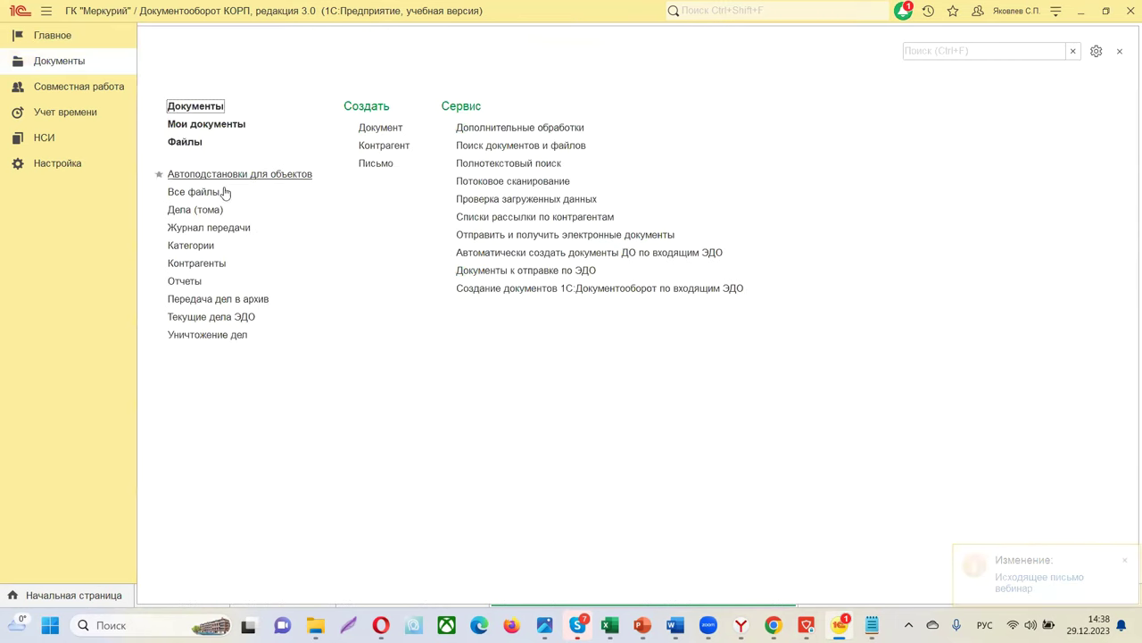
pyautogui.click(375, 128)
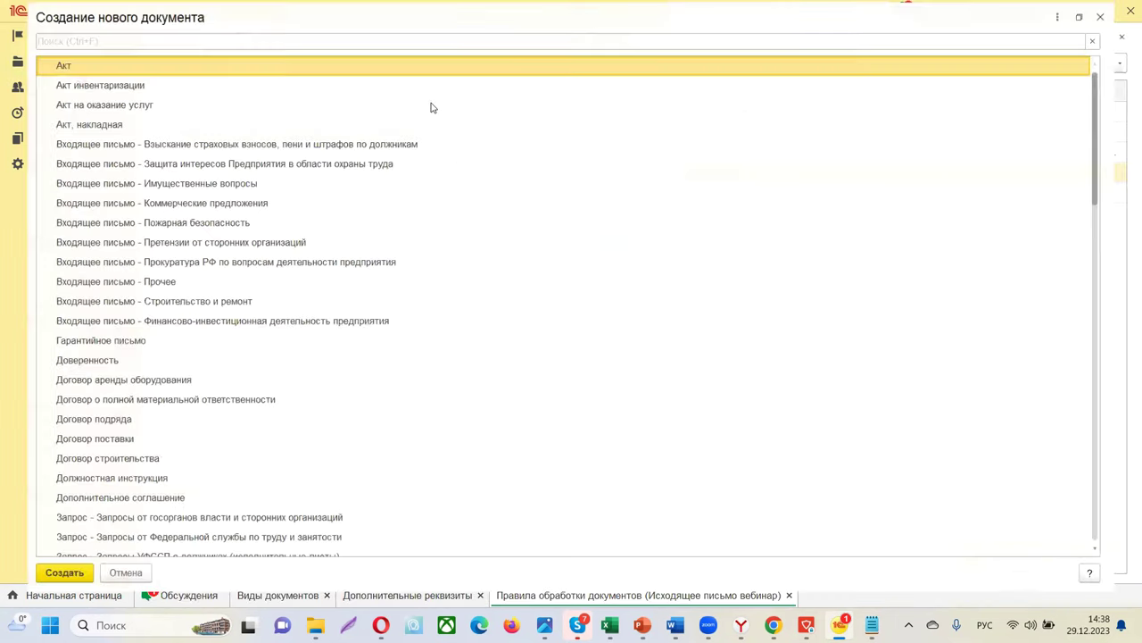
pyautogui.click(53, 42)
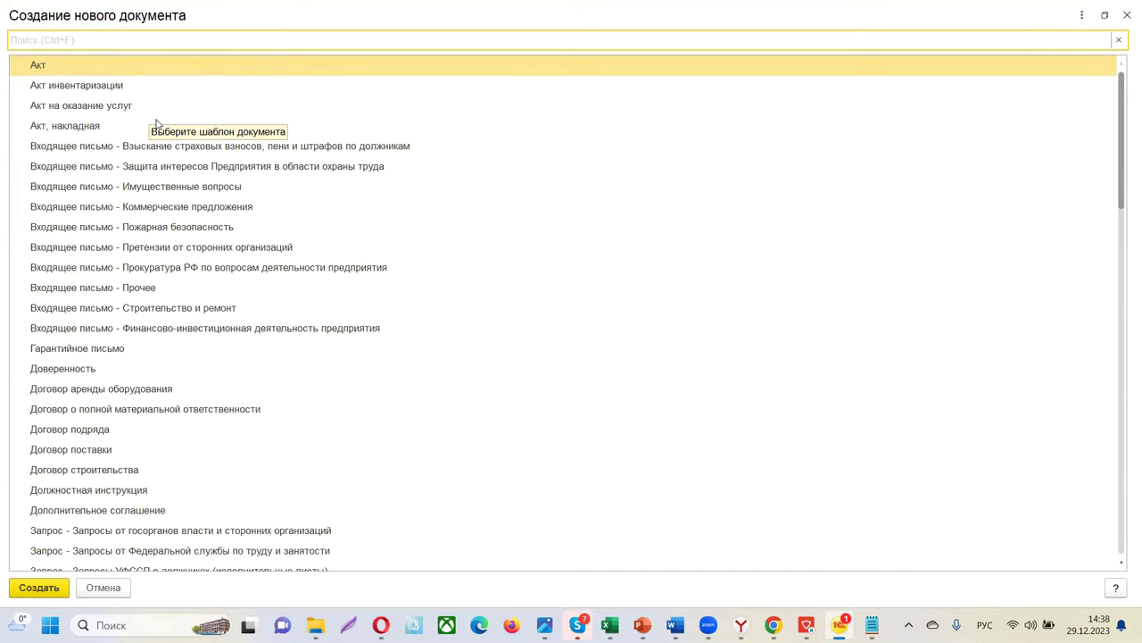
pyautogui.write('исход')
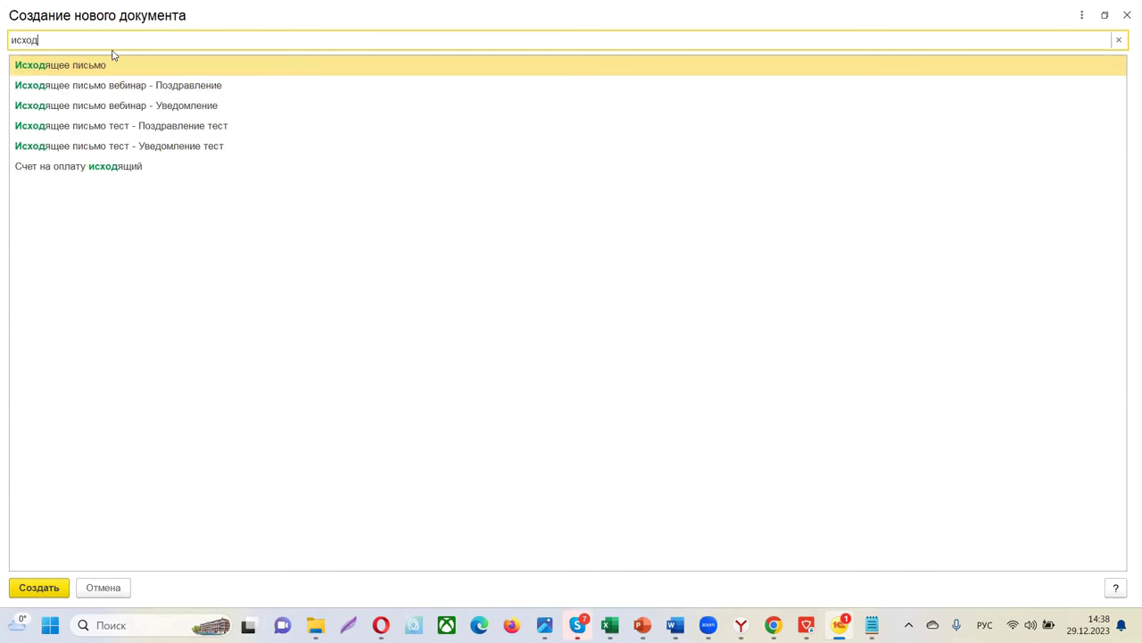
pyautogui.click(144, 85)
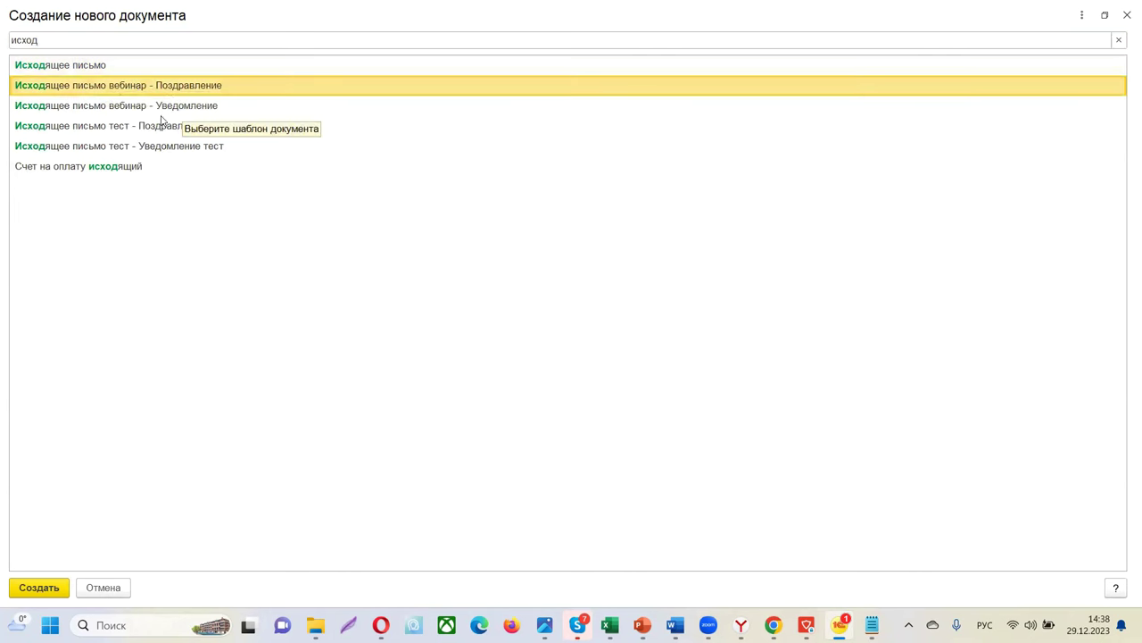
pyautogui.click(117, 111)
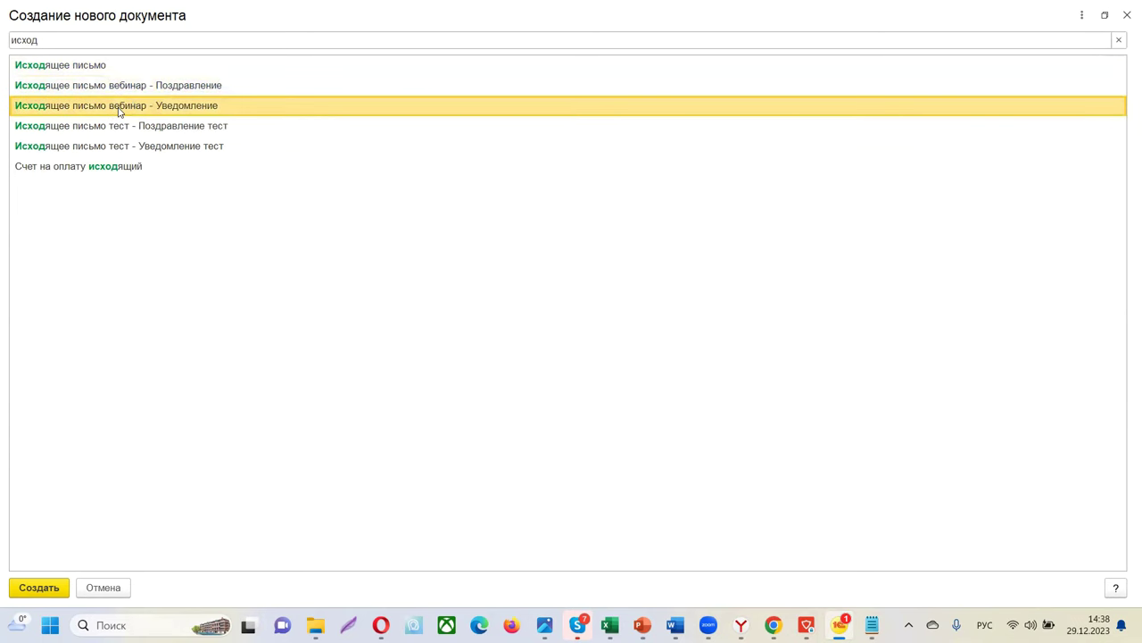
pyautogui.doubleClick(118, 111)
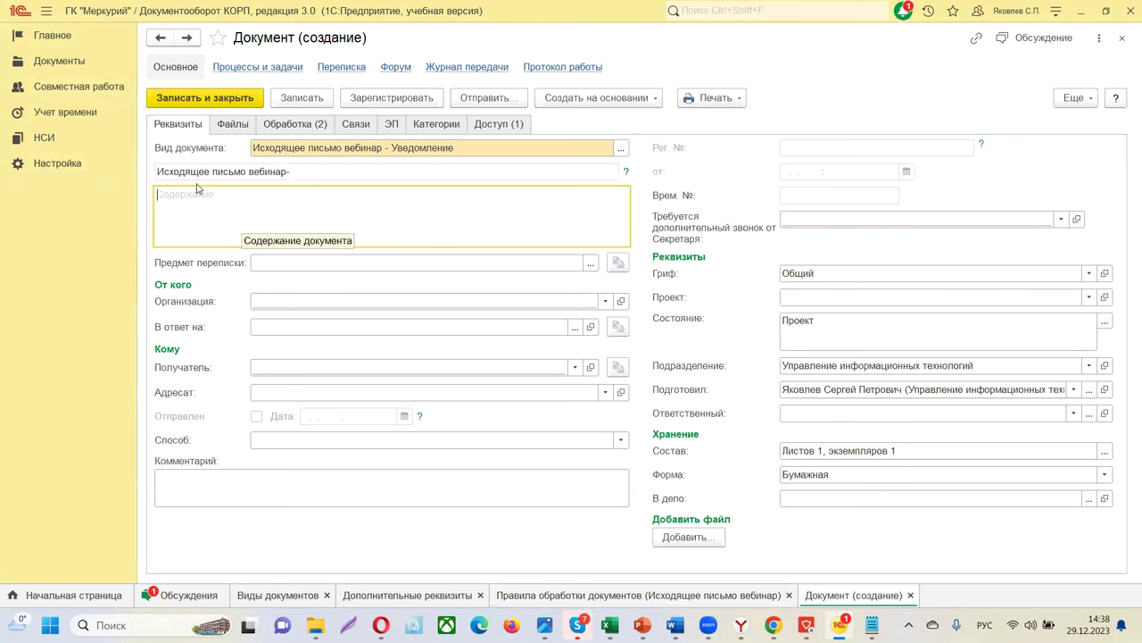
# Set the new document's organization to ООО "Меркурий Проект" and its recipient to Адвокатское бюро "Аплана".
pyautogui.tripleClick(289, 171)
pyautogui.click(298, 171)
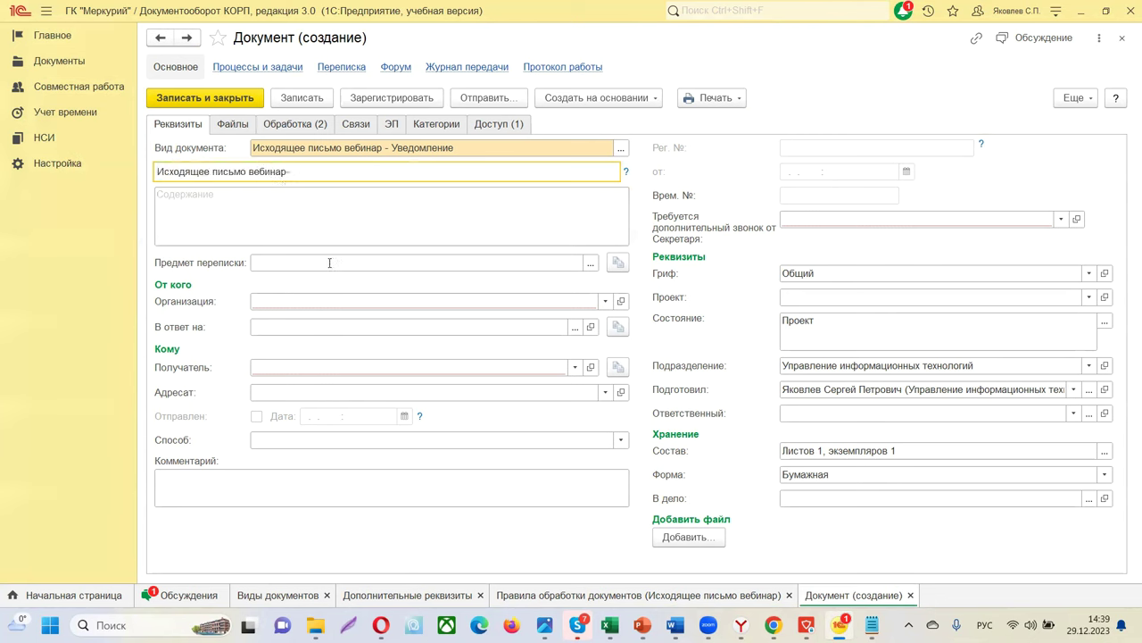
pyautogui.click(277, 301)
pyautogui.click(284, 324)
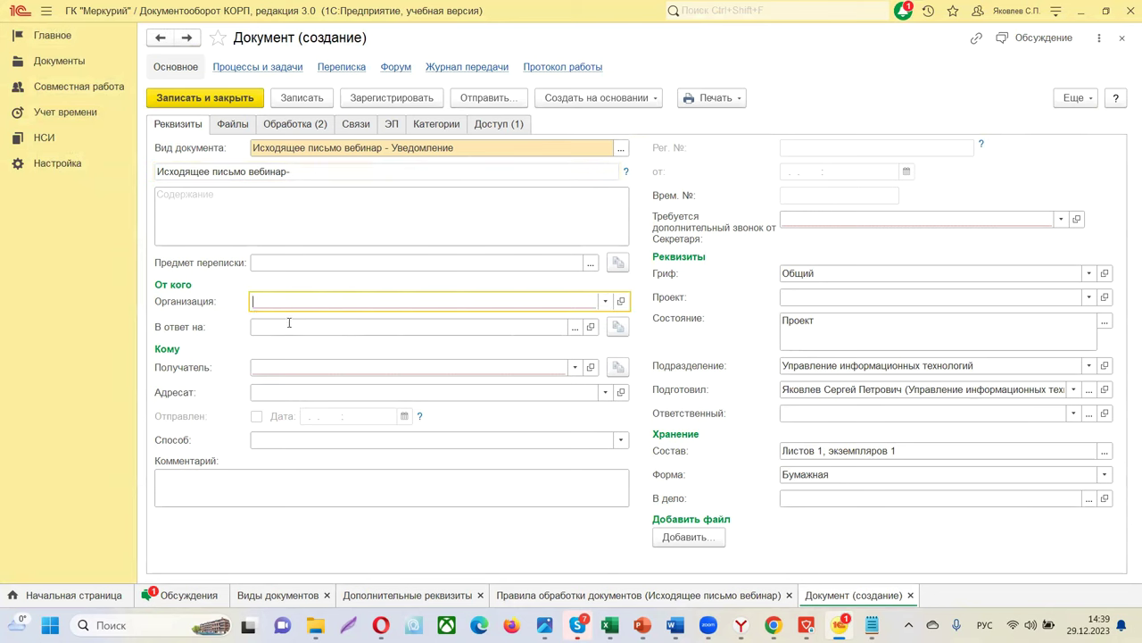
pyautogui.click(399, 368)
pyautogui.click(395, 391)
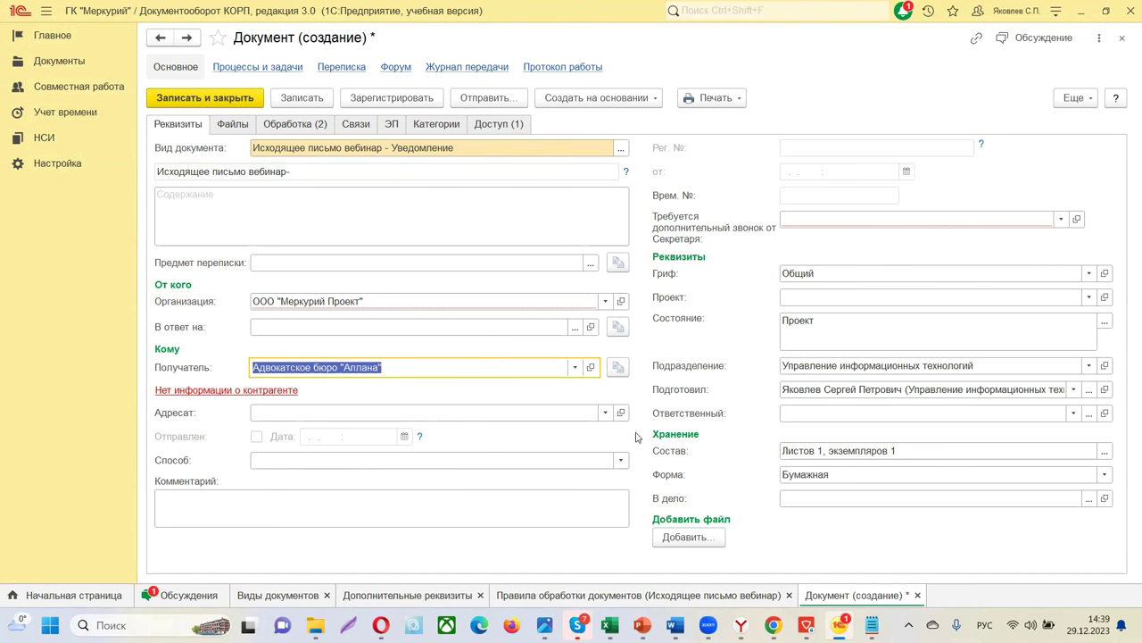
# Set the attribute requiring an additional call from the secretary to "Да" and save the document.
pyautogui.click(833, 218)
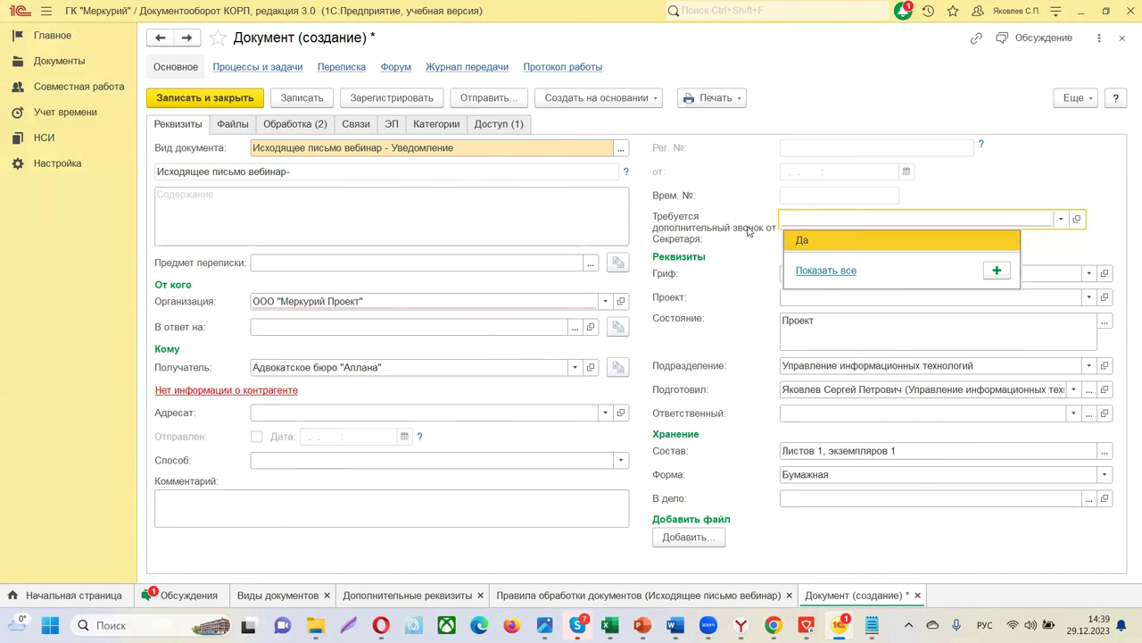
pyautogui.click(800, 241)
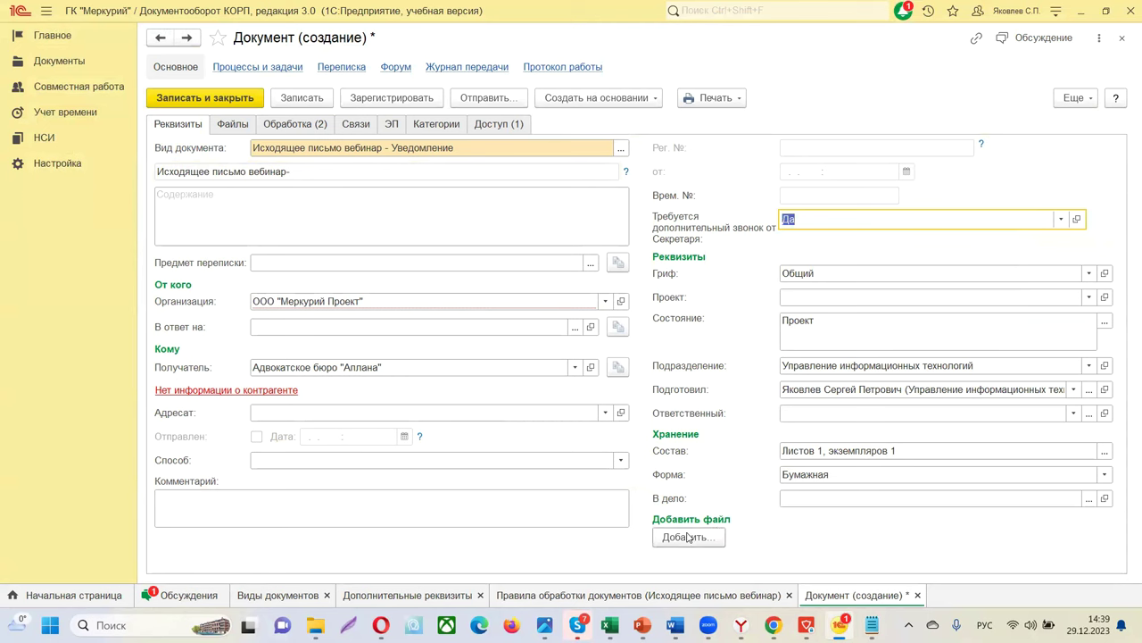
pyautogui.click(295, 98)
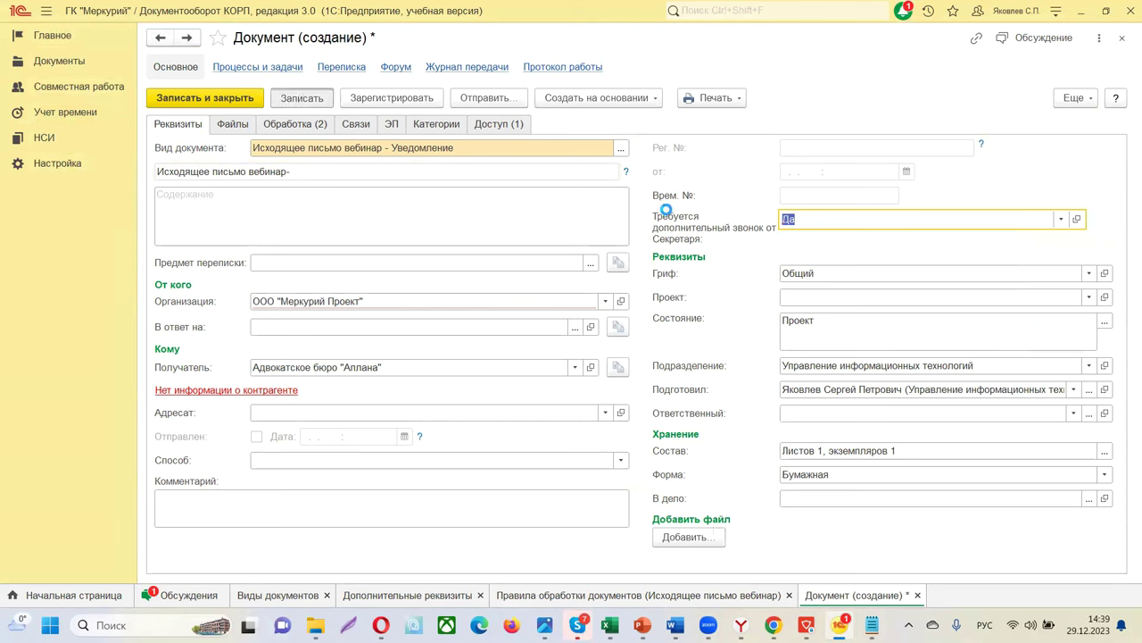
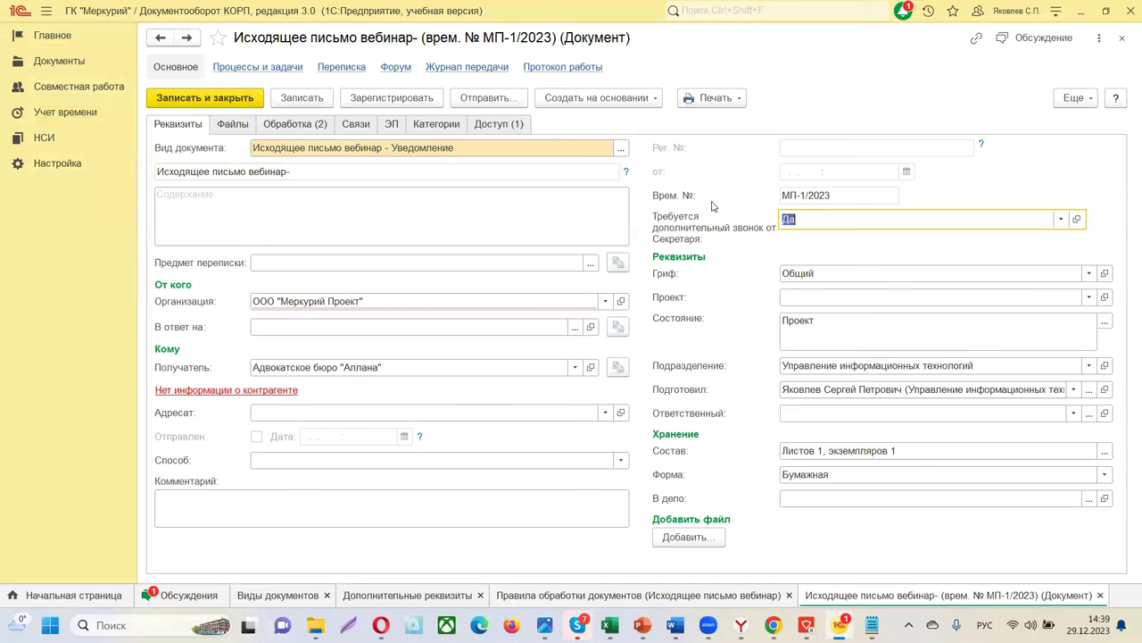
# Check which employees are assigned to the document's processing actions and return to its attributes.
pyautogui.click(805, 218)
pyautogui.click(301, 126)
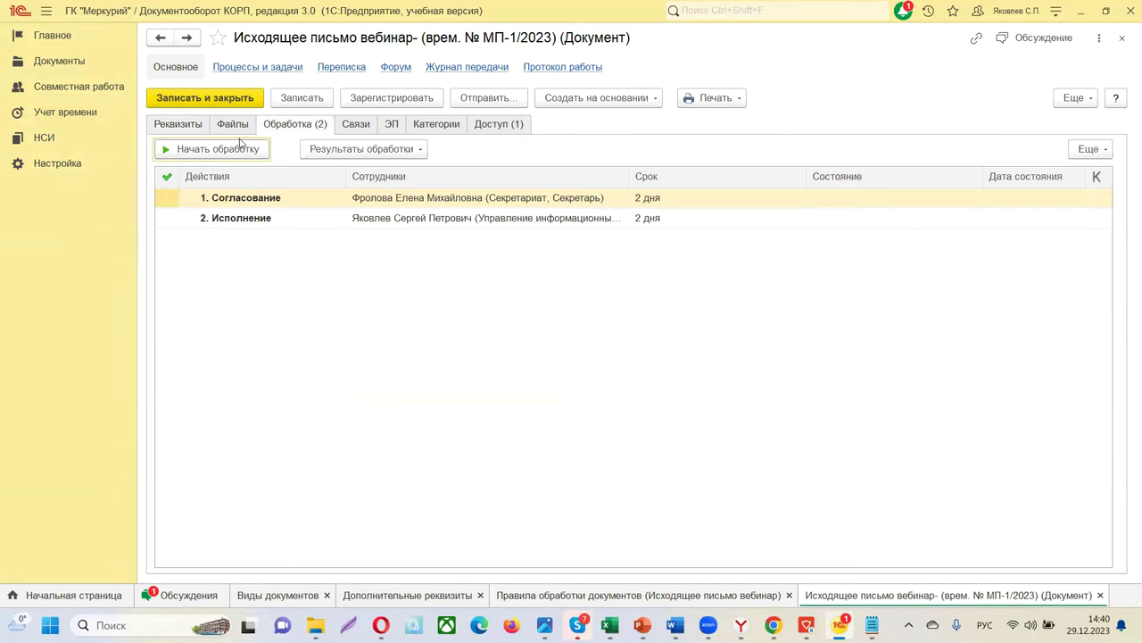
pyautogui.click(183, 127)
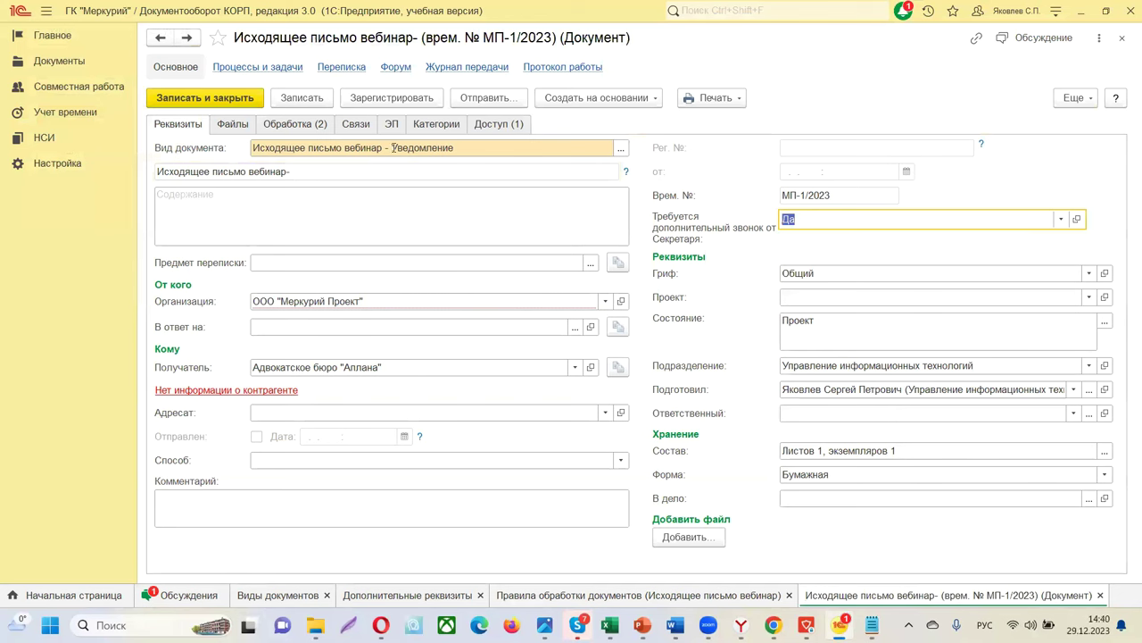
# Assign the suggested procurement department specialist as the document's responsible employee and save the document.
pyautogui.click(1073, 413)
pyautogui.click(776, 434)
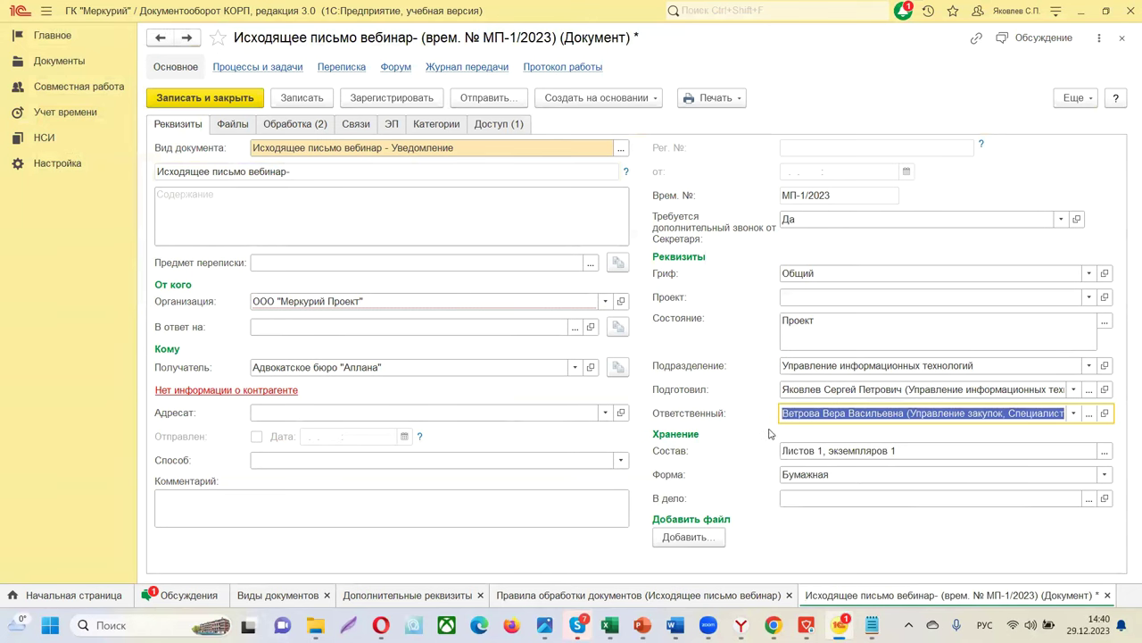
pyautogui.click(300, 95)
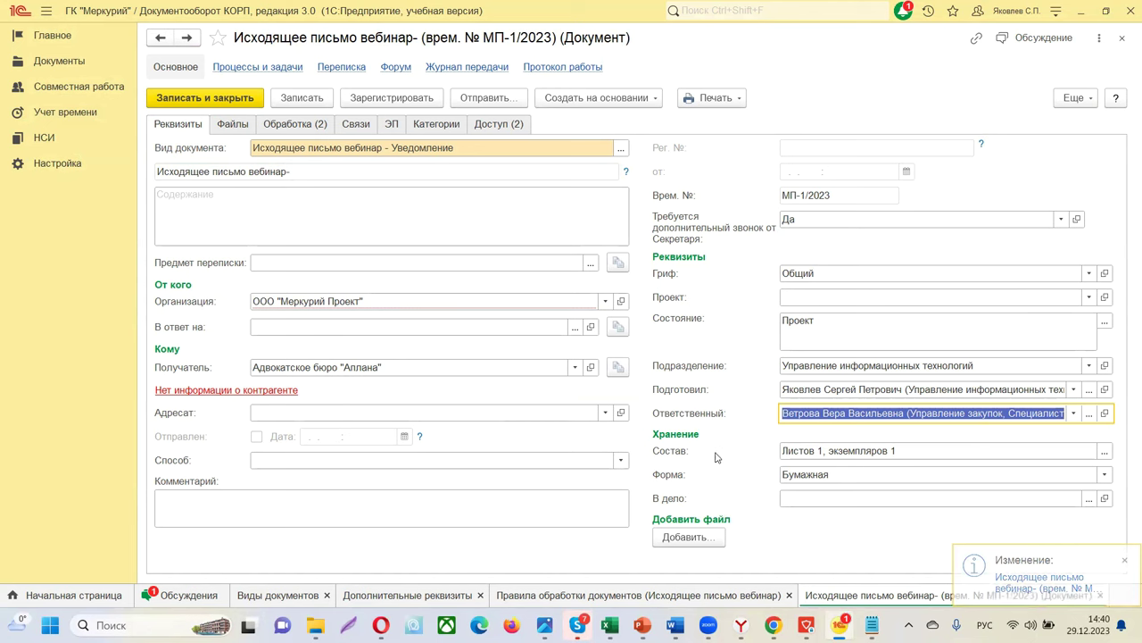
# Refill the document's processing actions so they reflect the assigned responsible employee.
pyautogui.click(299, 125)
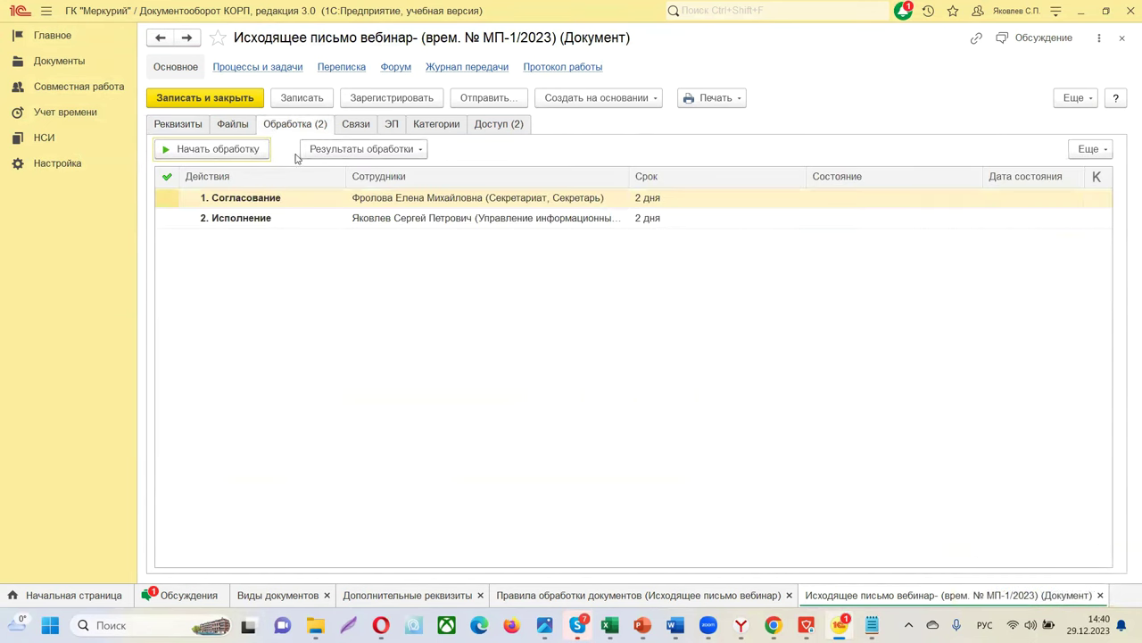
pyautogui.click(1093, 150)
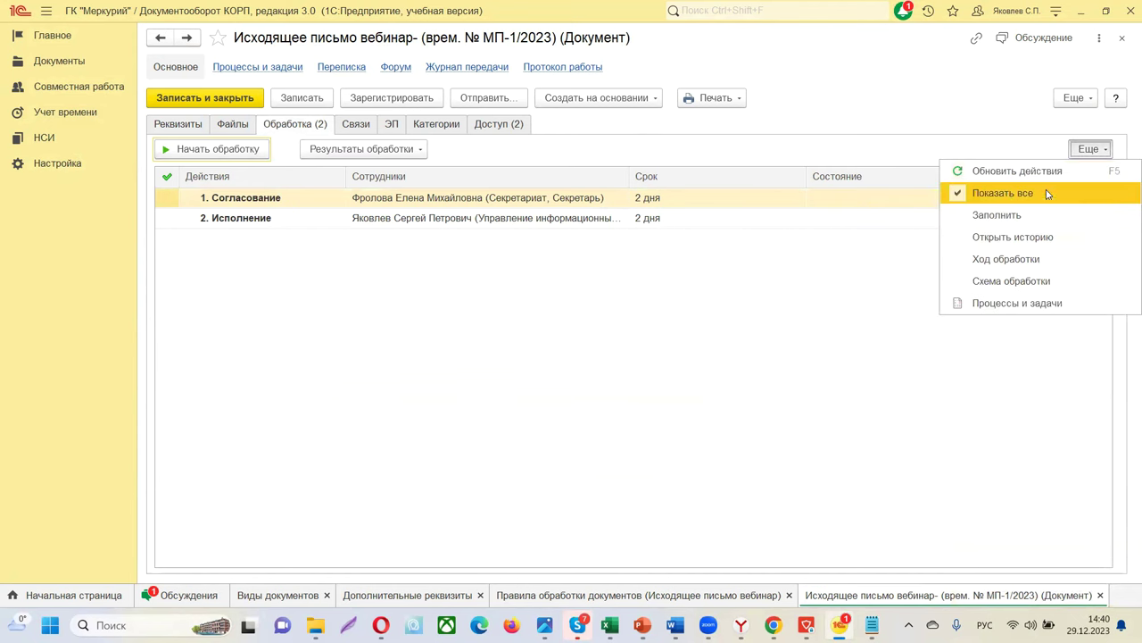
pyautogui.click(997, 215)
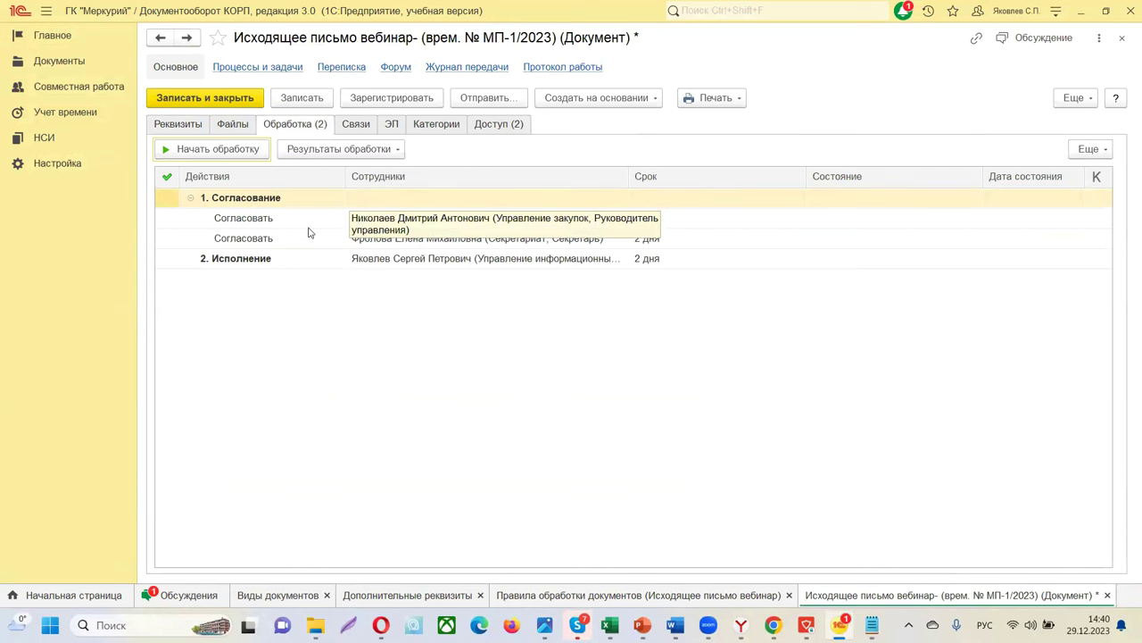
# Widen the Сотрудники column to check the two approvers, and try to start processing the document.
pyautogui.doubleClick(628, 176)
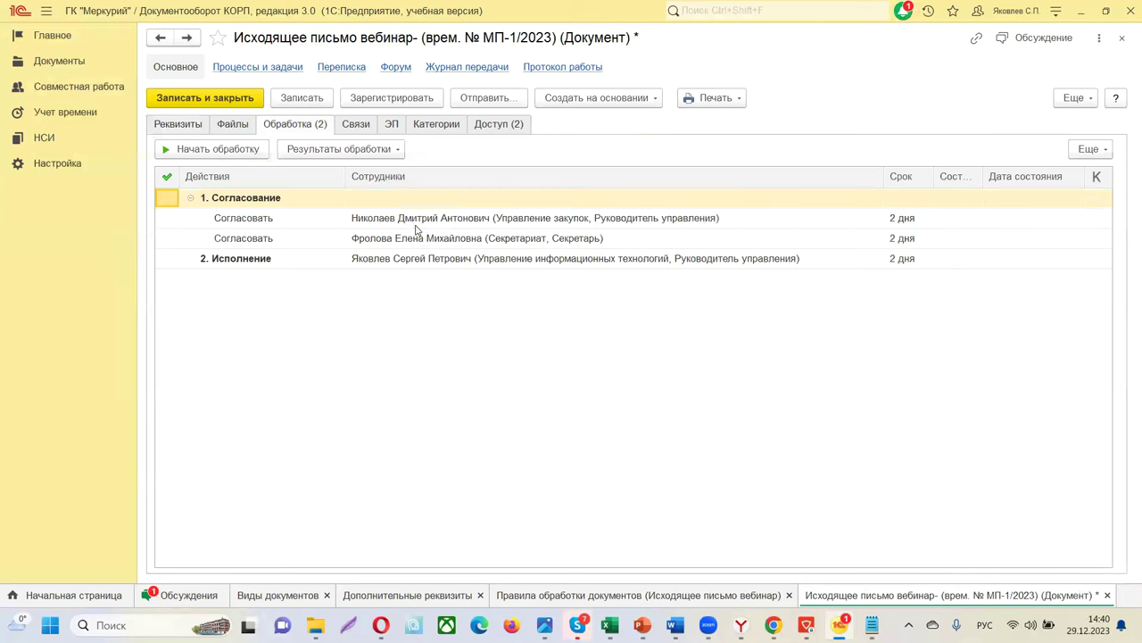
pyautogui.click(420, 238)
pyautogui.click(425, 219)
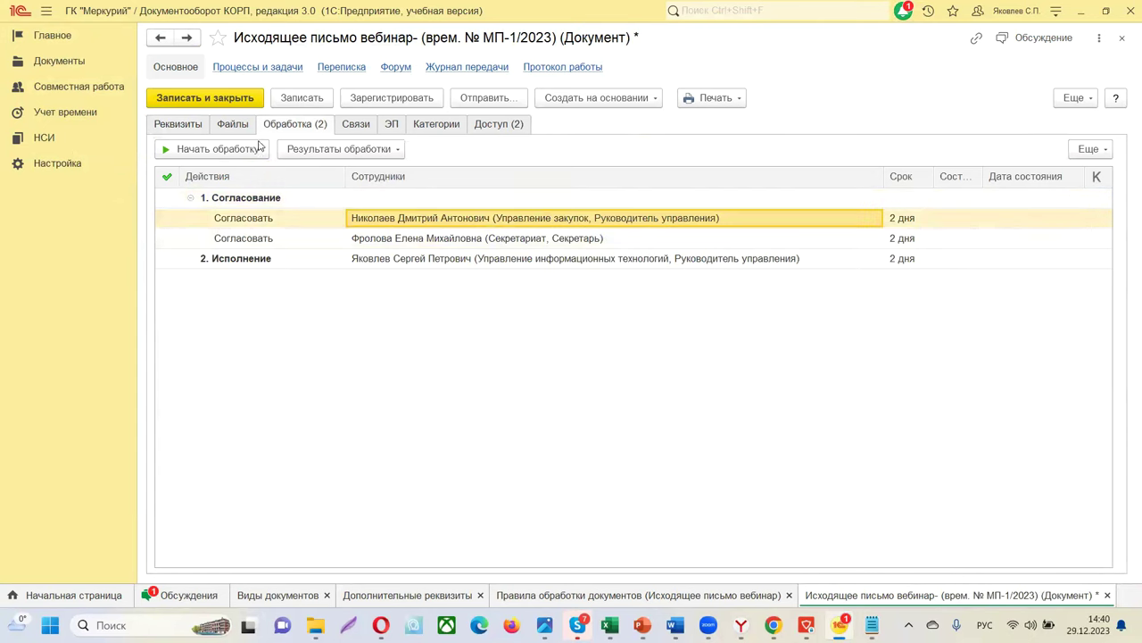
pyautogui.click(218, 149)
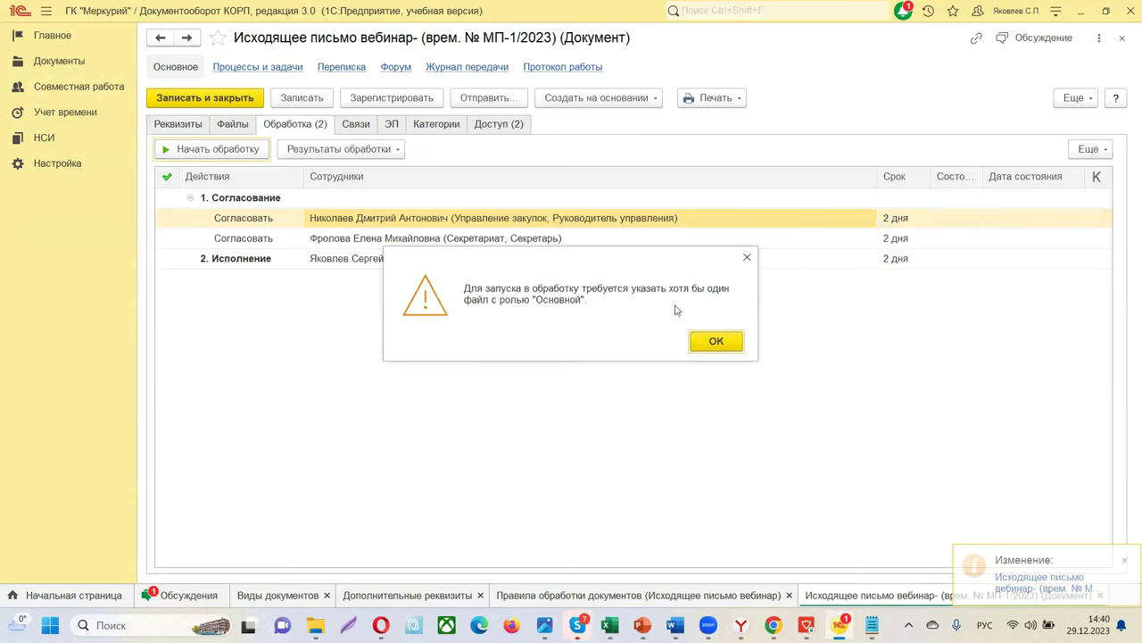
# Load the Word file "оригинал документа" from disk into the document's "Основной" file role.
pyautogui.click(718, 345)
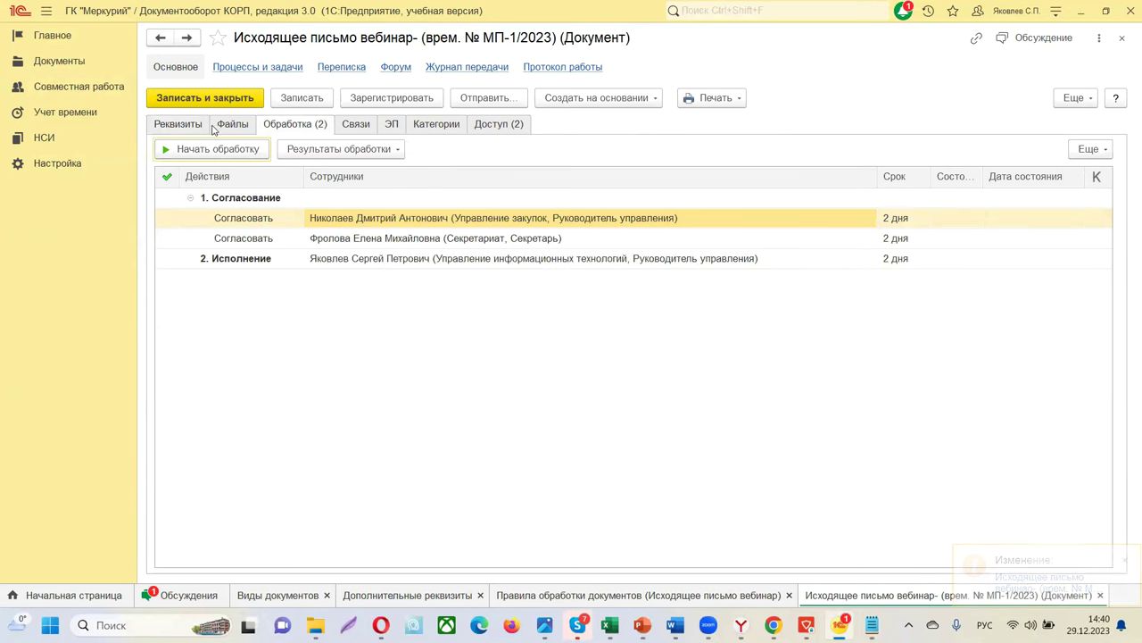
pyautogui.click(234, 127)
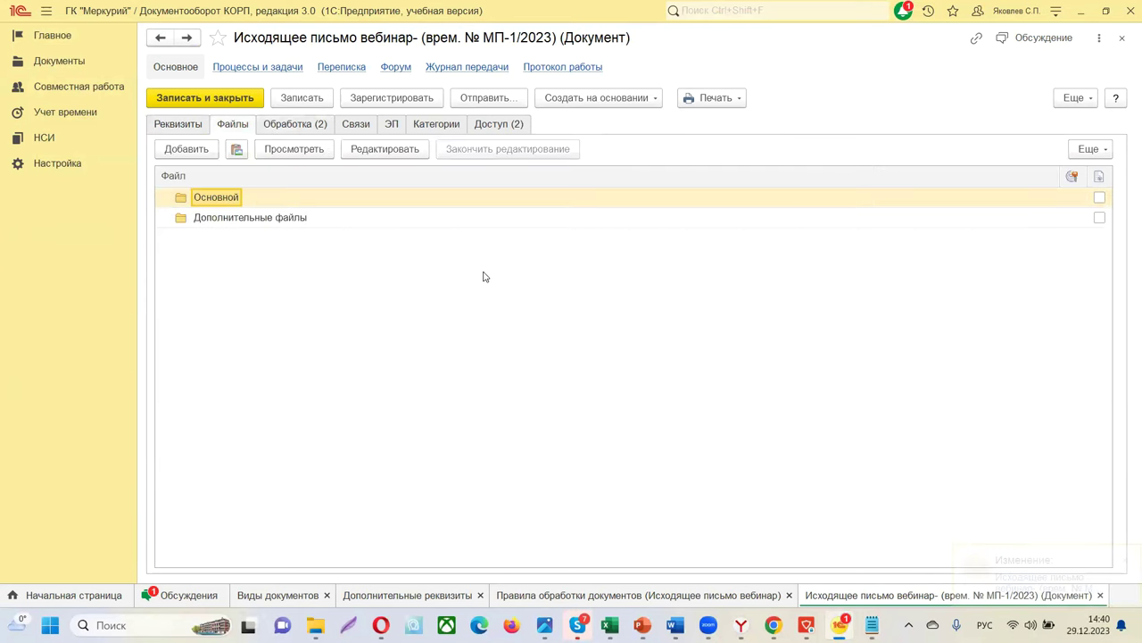
pyautogui.rightClick(226, 201)
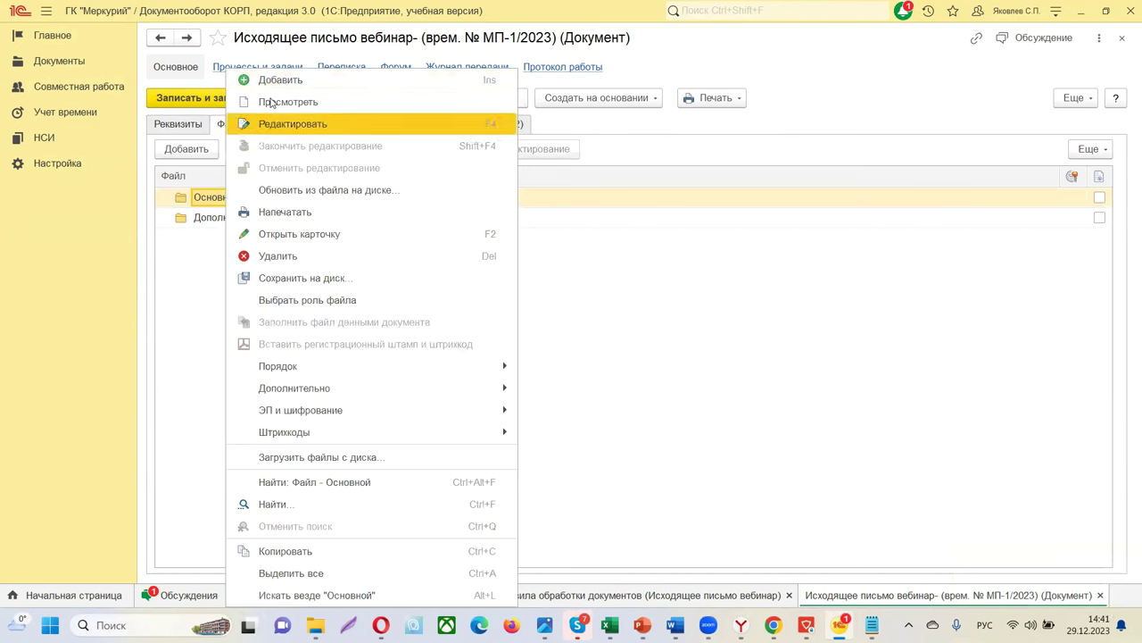
pyautogui.click(312, 81)
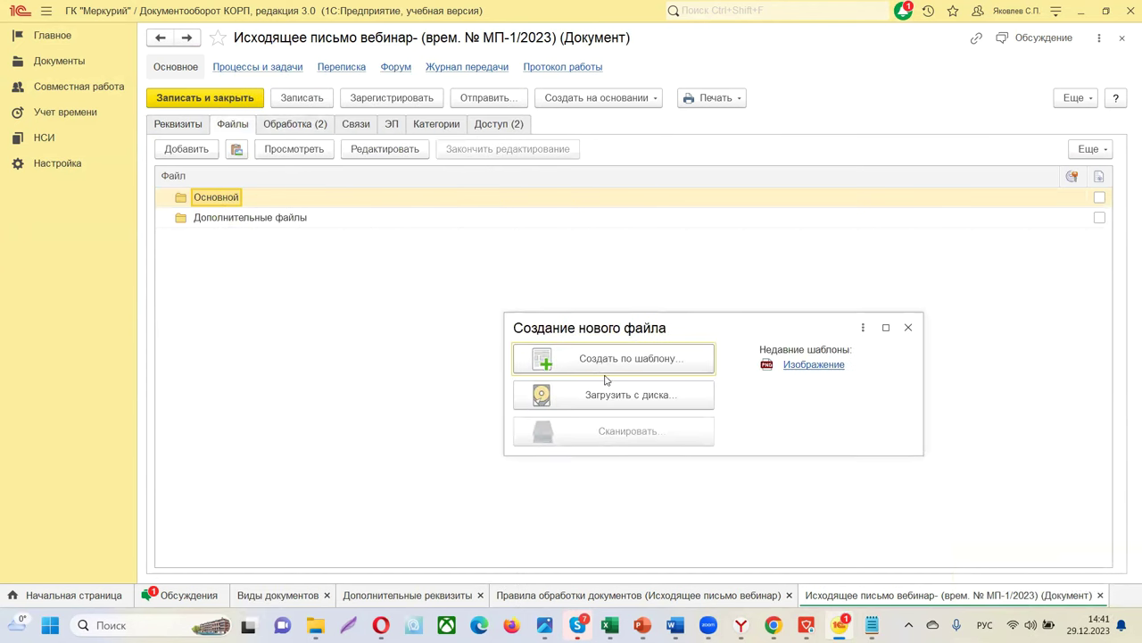
pyautogui.click(607, 395)
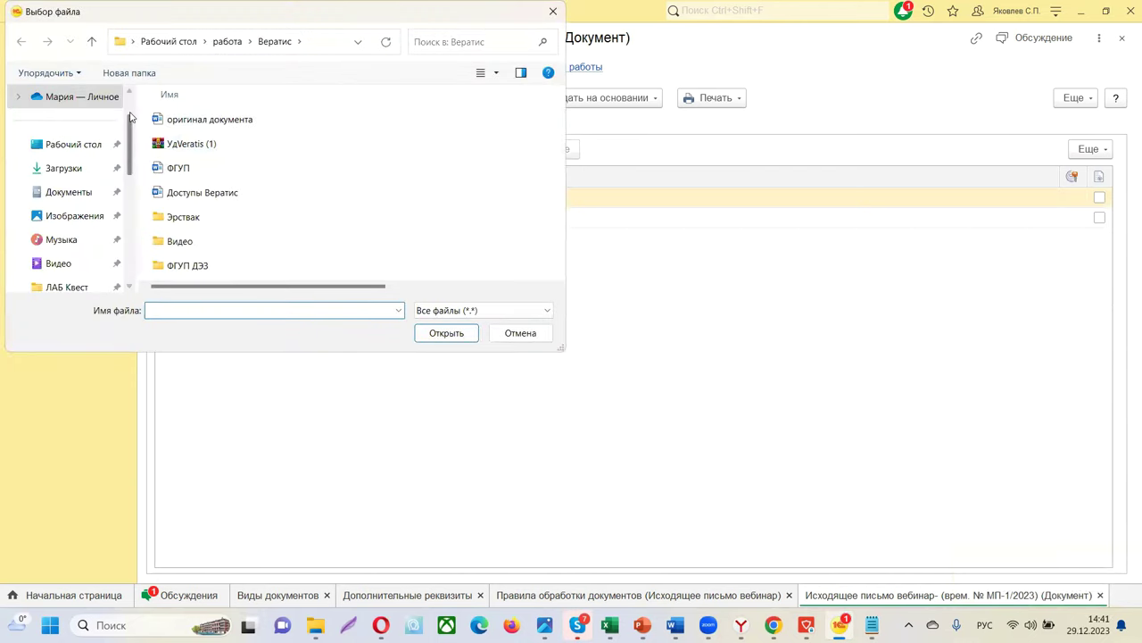
pyautogui.doubleClick(193, 120)
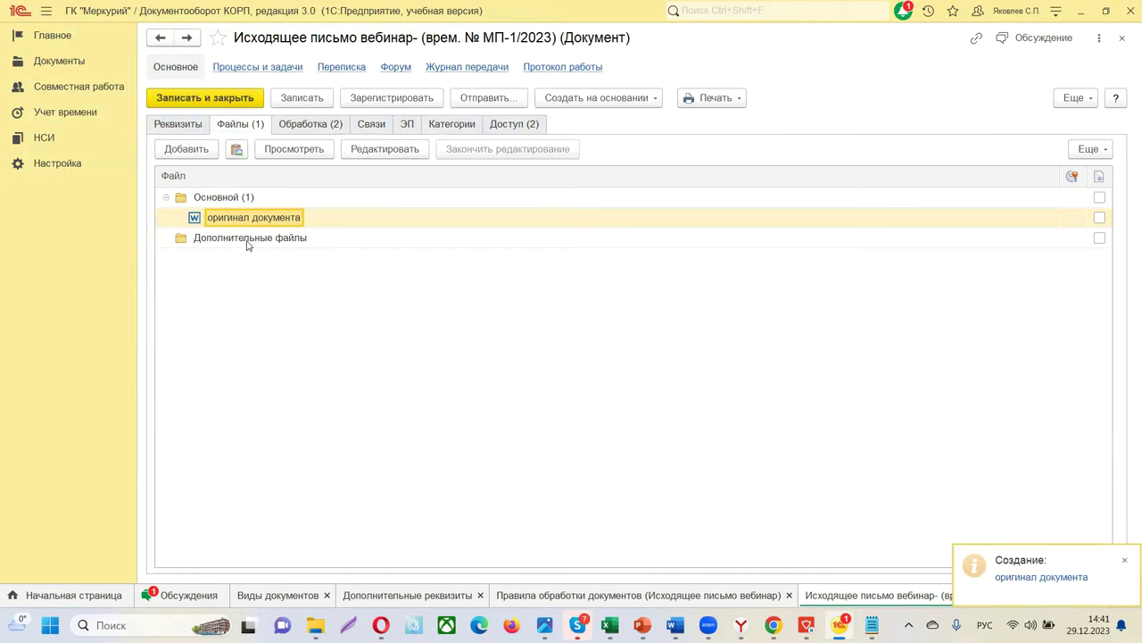
# Save the document with its attached main file and try to start processing it.
pyautogui.click(306, 95)
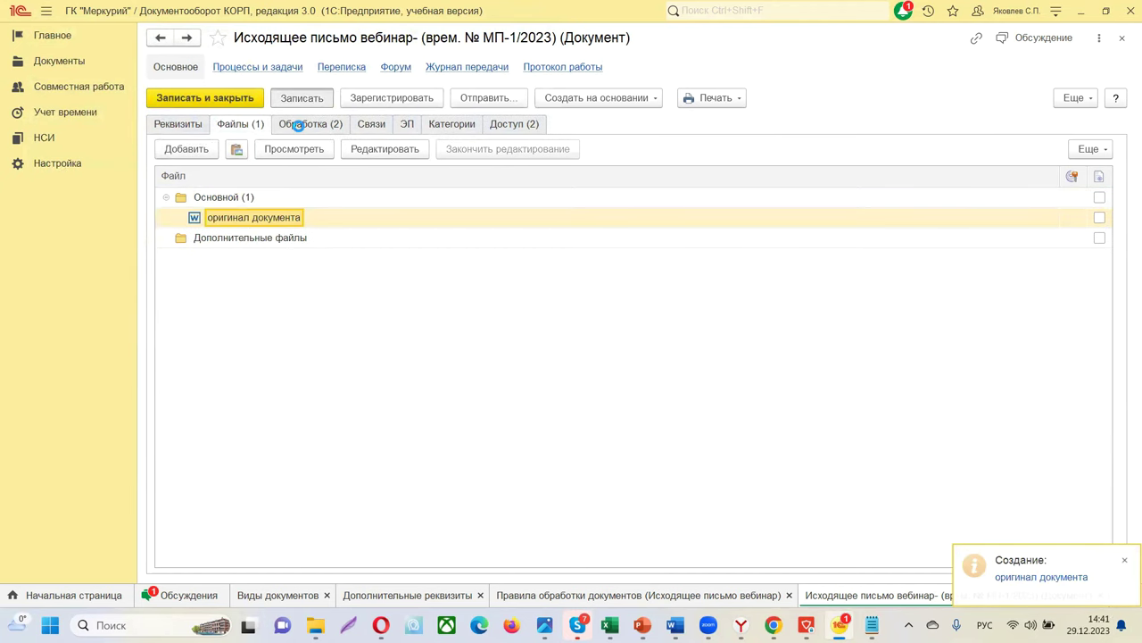
pyautogui.click(300, 127)
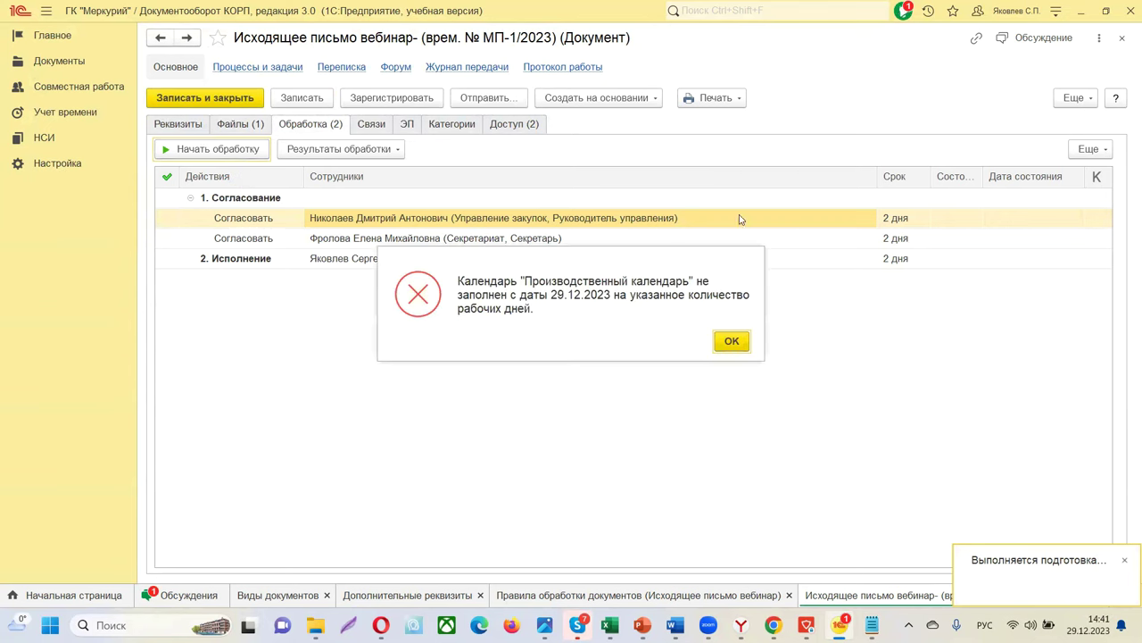
pyautogui.click(732, 342)
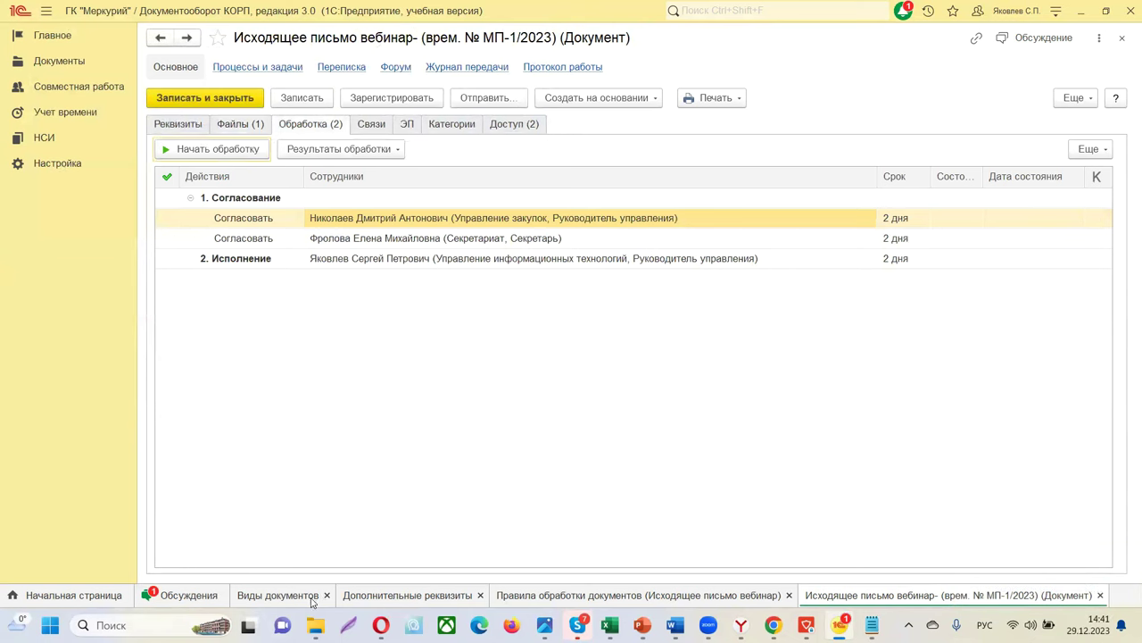
# Clear the deadlines of the immediate supervisor and the secretary in the Согласование action of the processing rules.
pyautogui.click(532, 593)
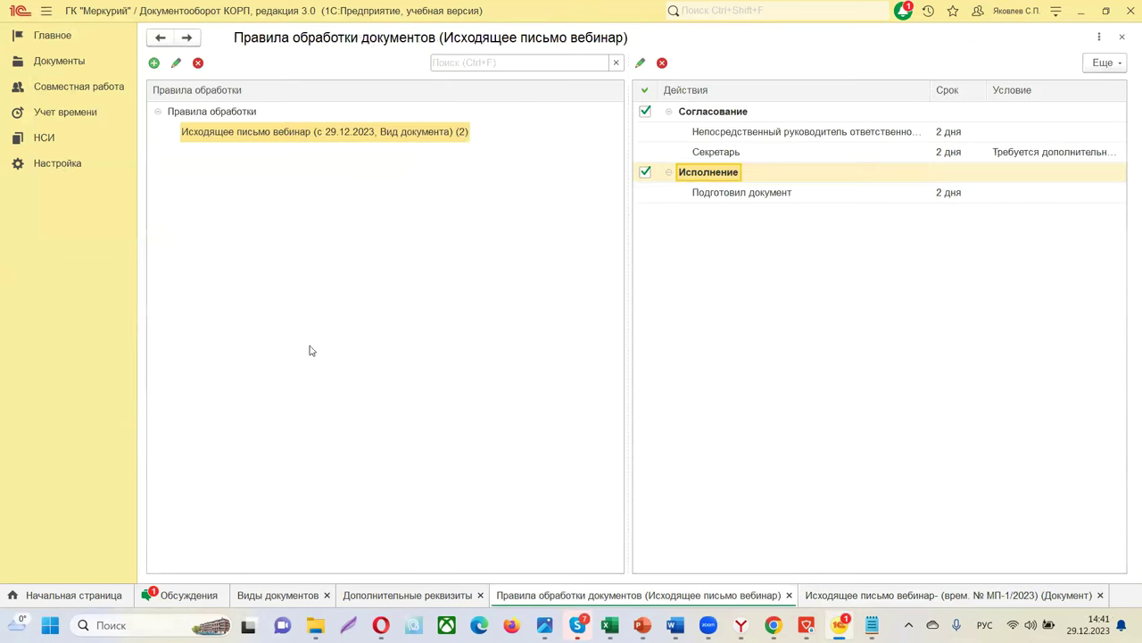
pyautogui.doubleClick(942, 132)
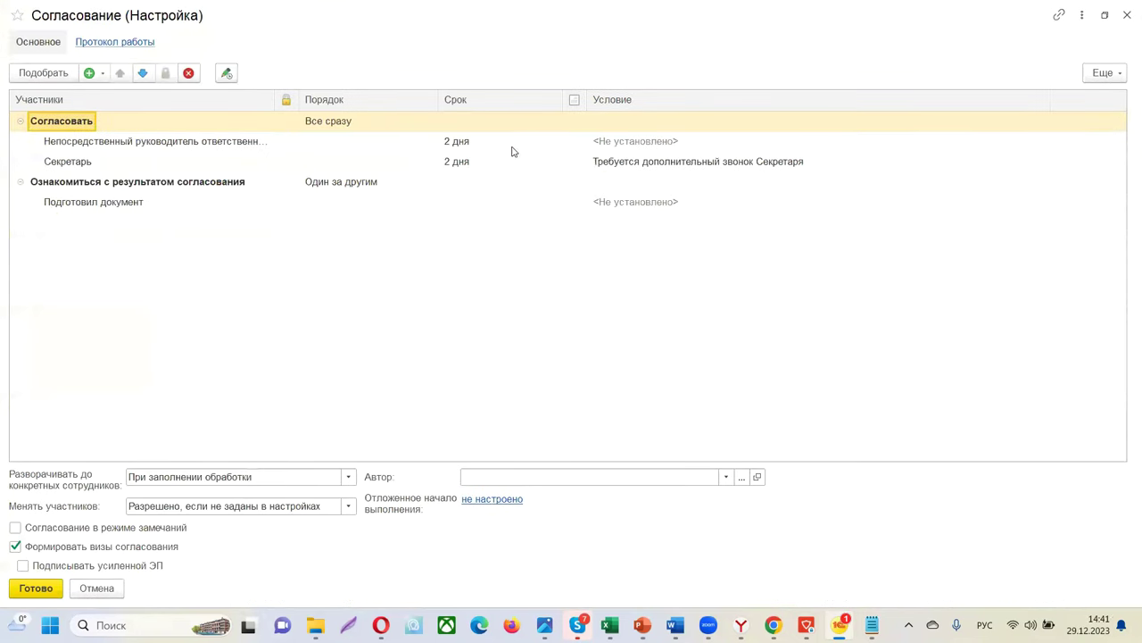
pyautogui.doubleClick(480, 143)
pyautogui.press('BackSpace')
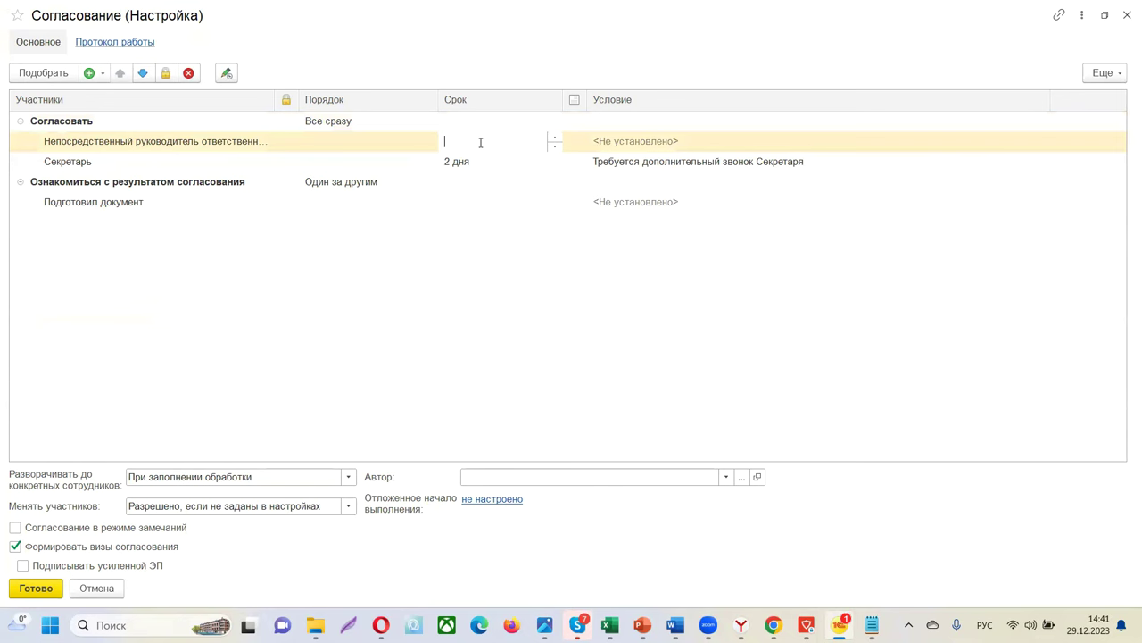
pyautogui.click(471, 163)
pyautogui.press('BackSpace')
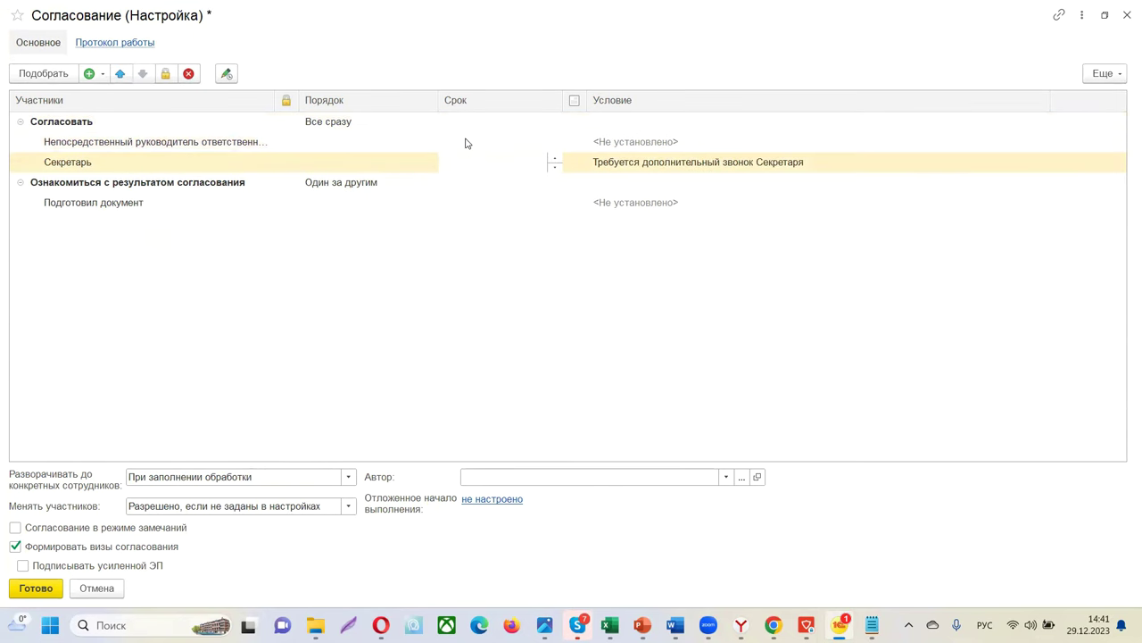
pyautogui.press('Return')
pyautogui.click(35, 588)
# Clear the deadline of the "Подготовил документ" participant in the Исполнение action of the processing rules.
pyautogui.click(950, 192)
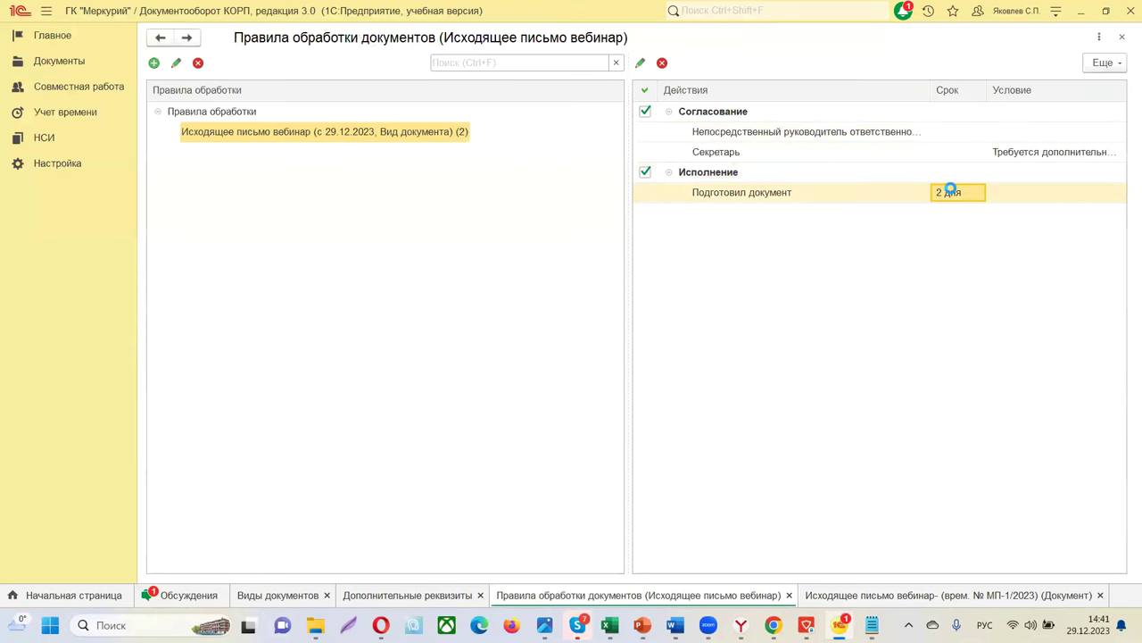
pyautogui.doubleClick(950, 192)
pyautogui.doubleClick(604, 307)
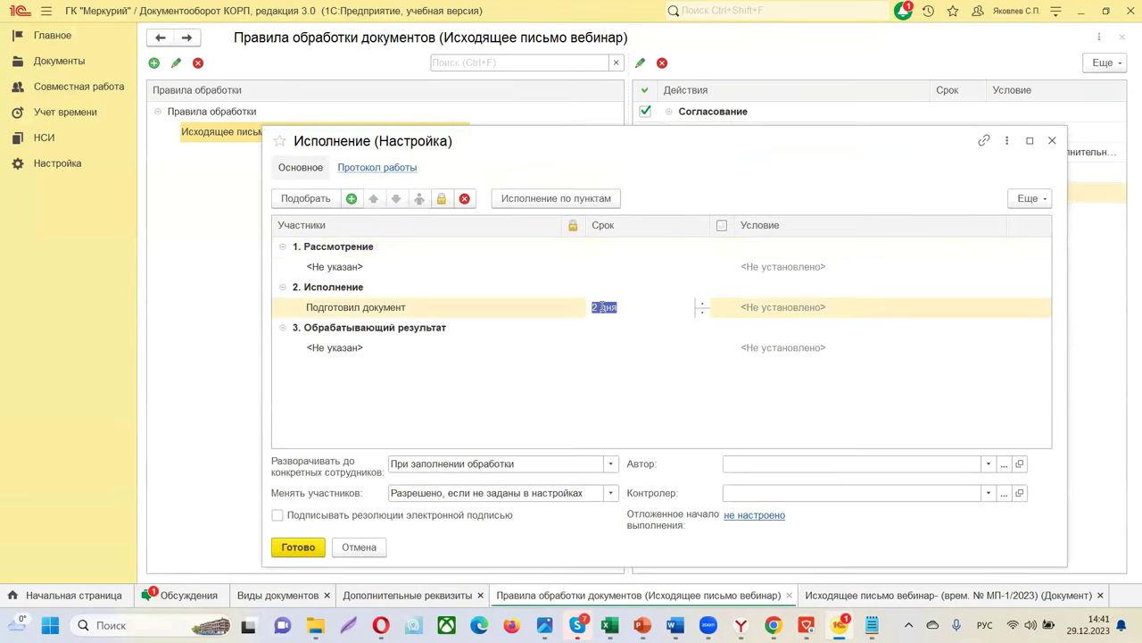
pyautogui.press('BackSpace')
pyautogui.click(295, 548)
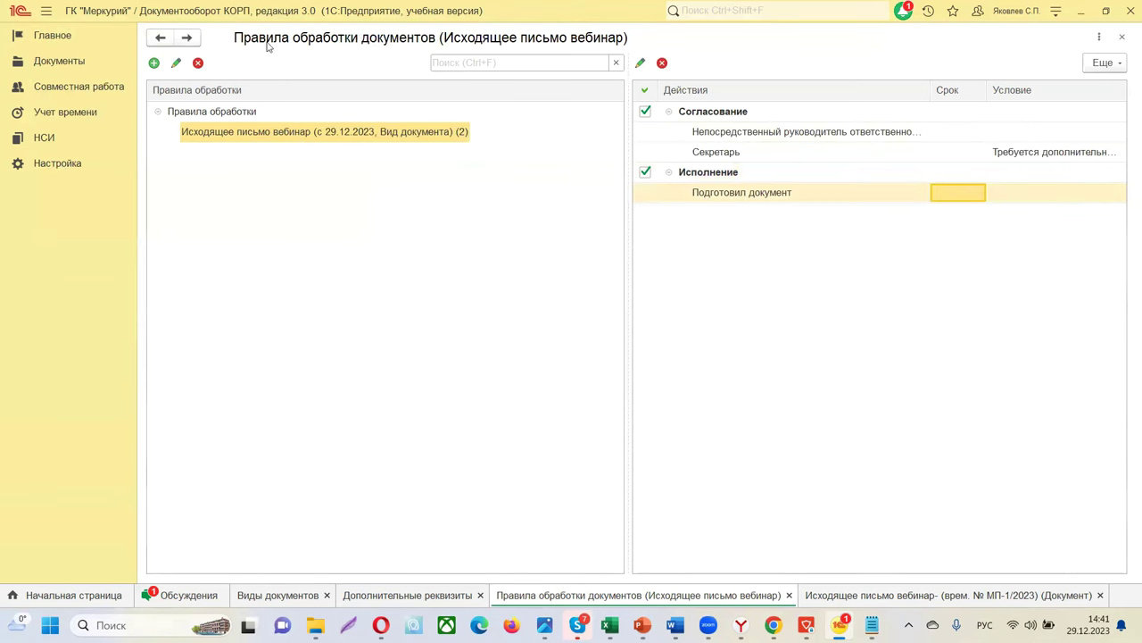
# Review the processing rules from the document type "Исходящее письмо вебинар" and save the document type.
pyautogui.click(159, 39)
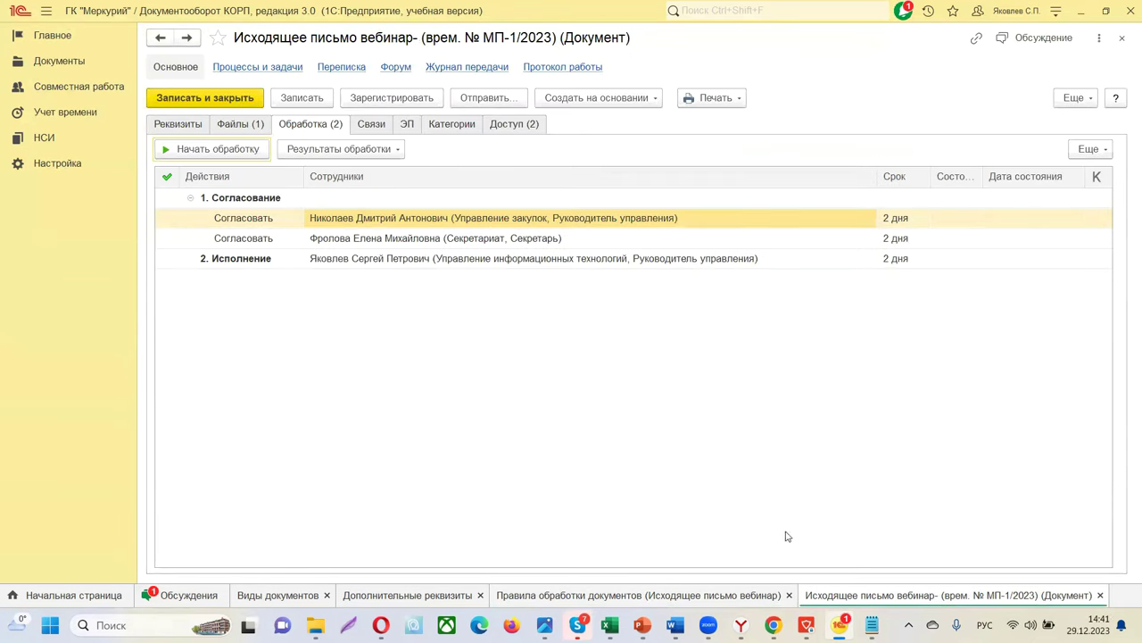
pyautogui.click(526, 594)
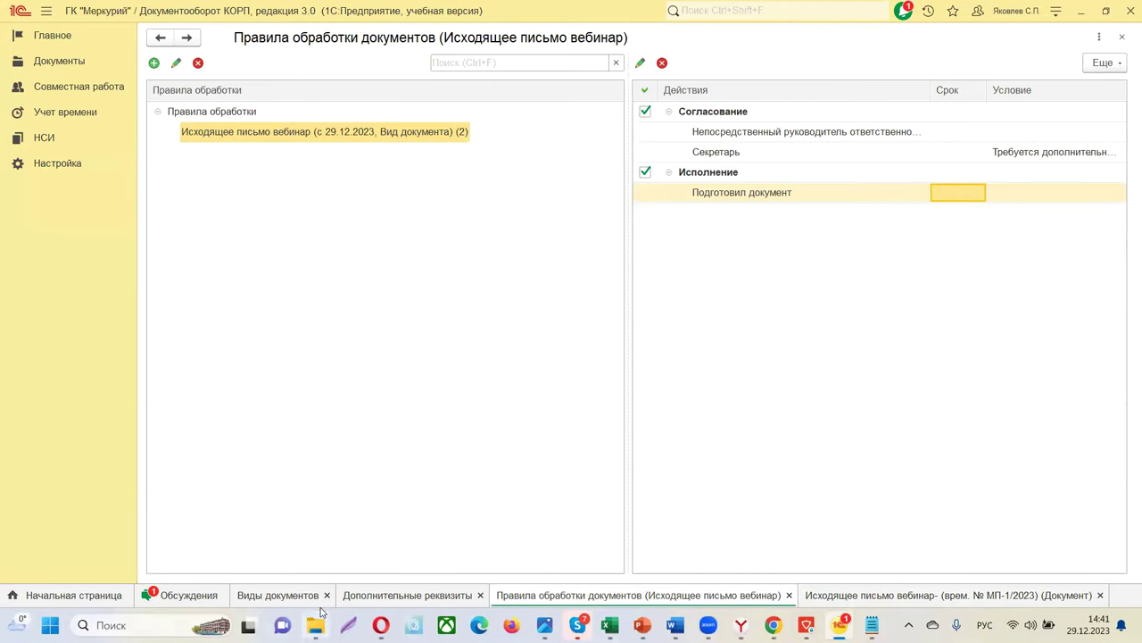
pyautogui.click(273, 596)
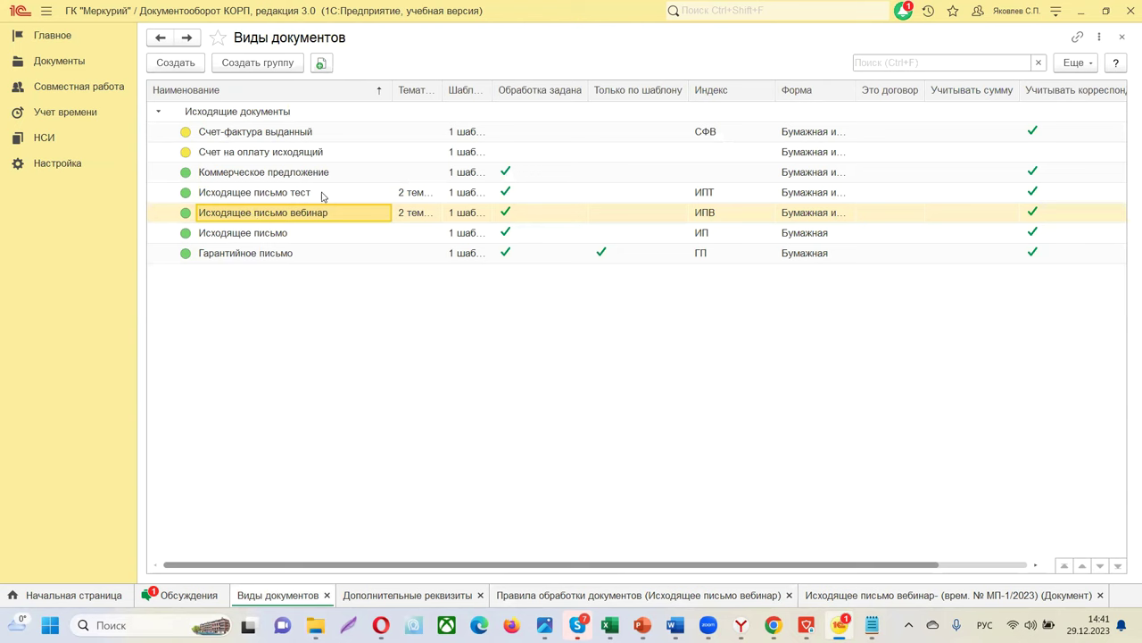
pyautogui.doubleClick(287, 210)
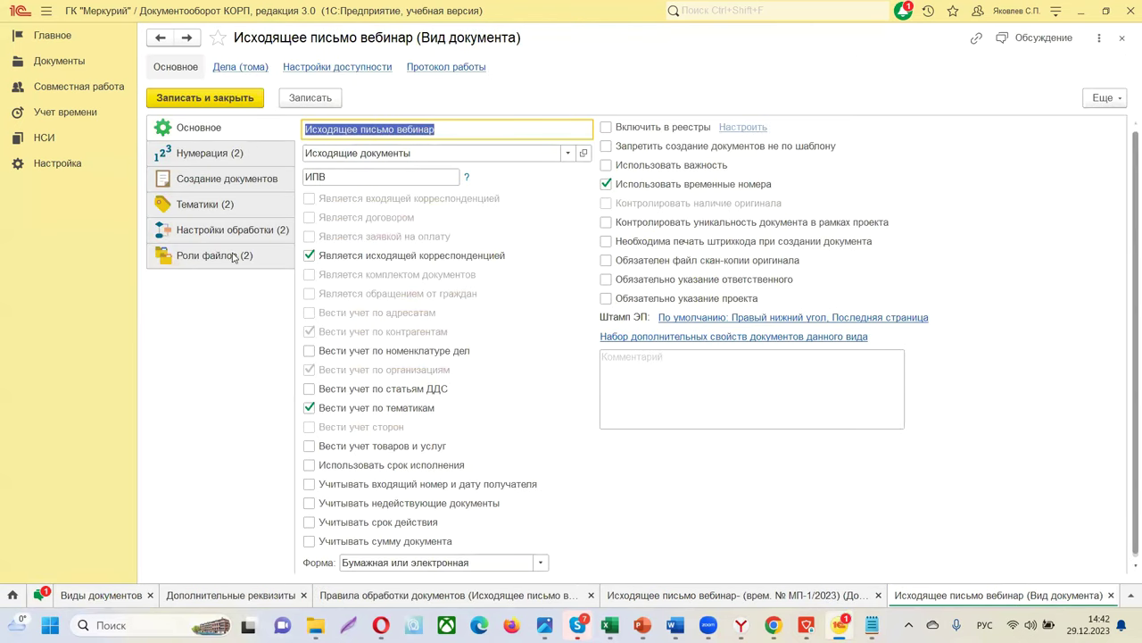
pyautogui.click(214, 231)
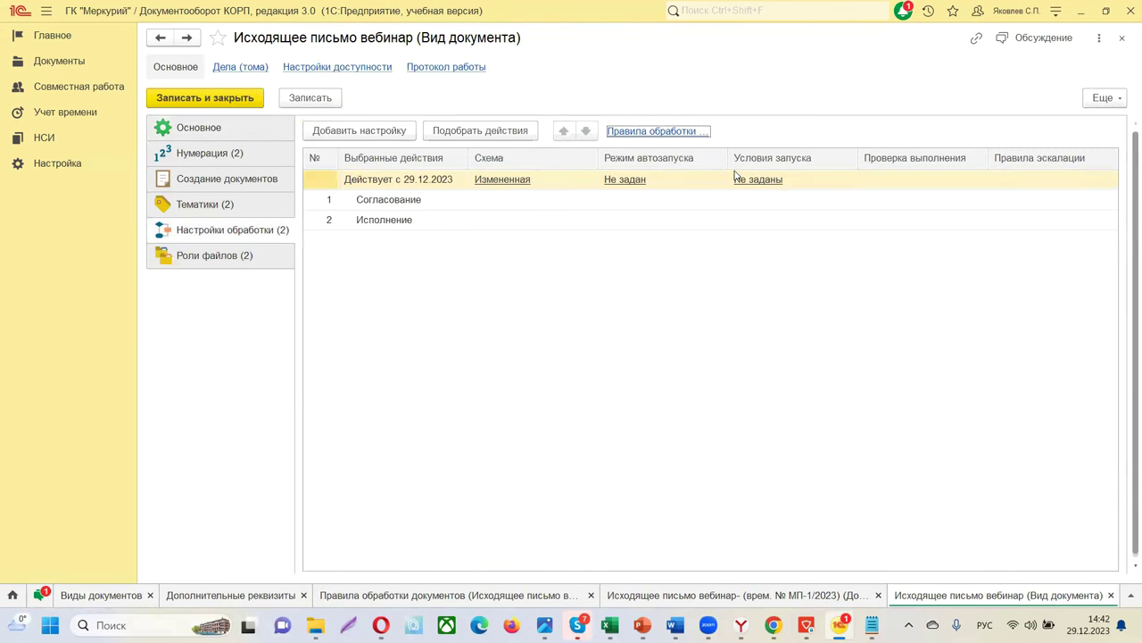
pyautogui.click(667, 133)
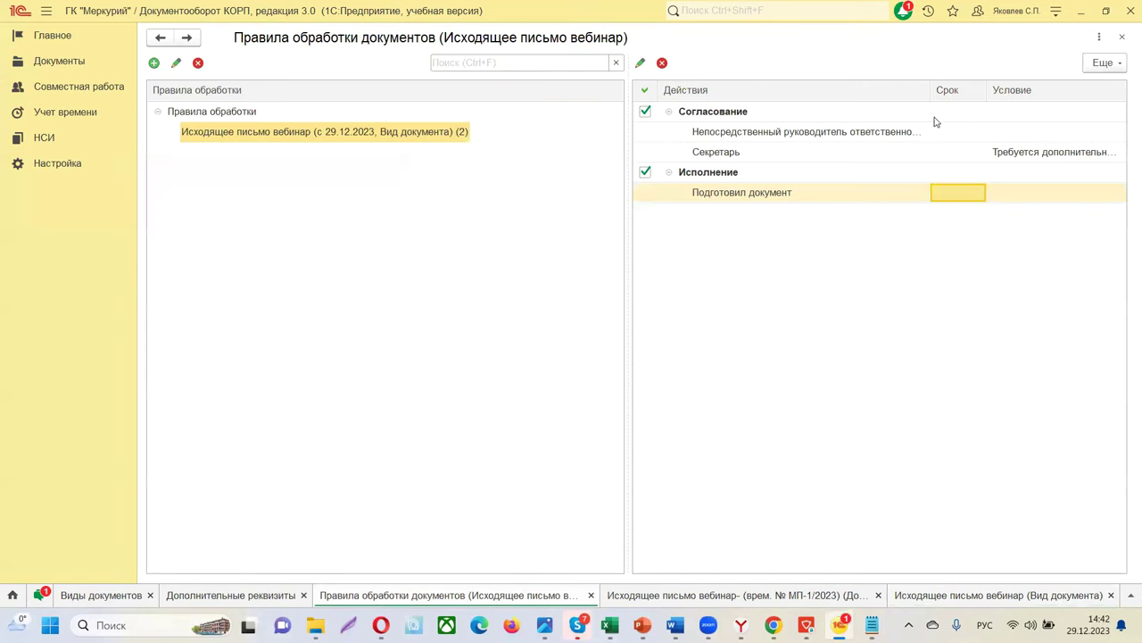
pyautogui.click(159, 37)
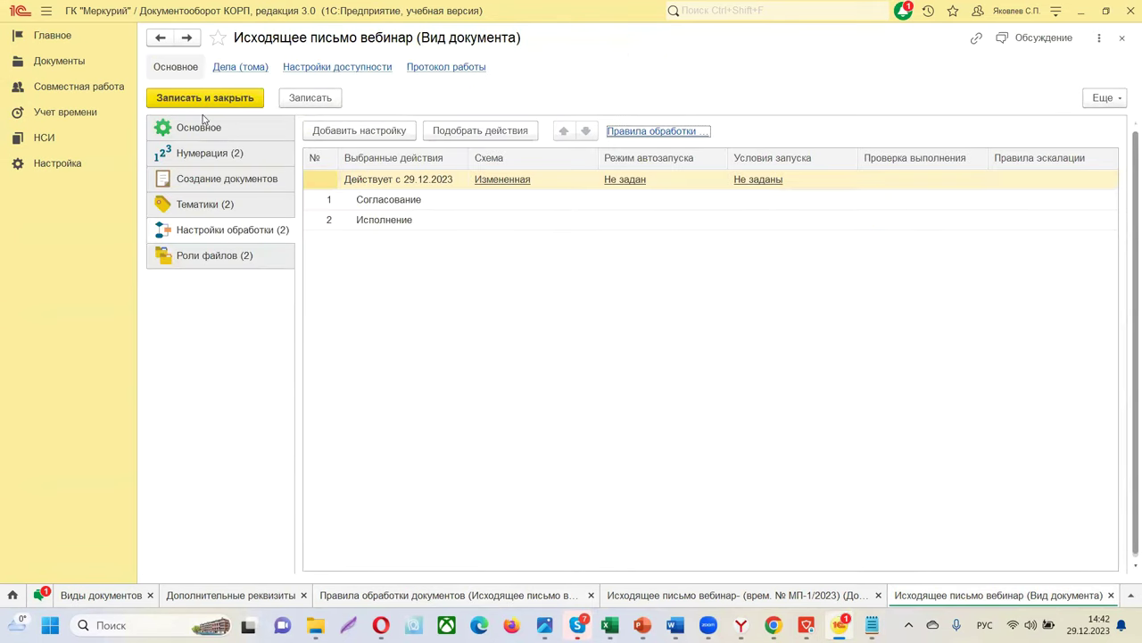
pyautogui.click(306, 100)
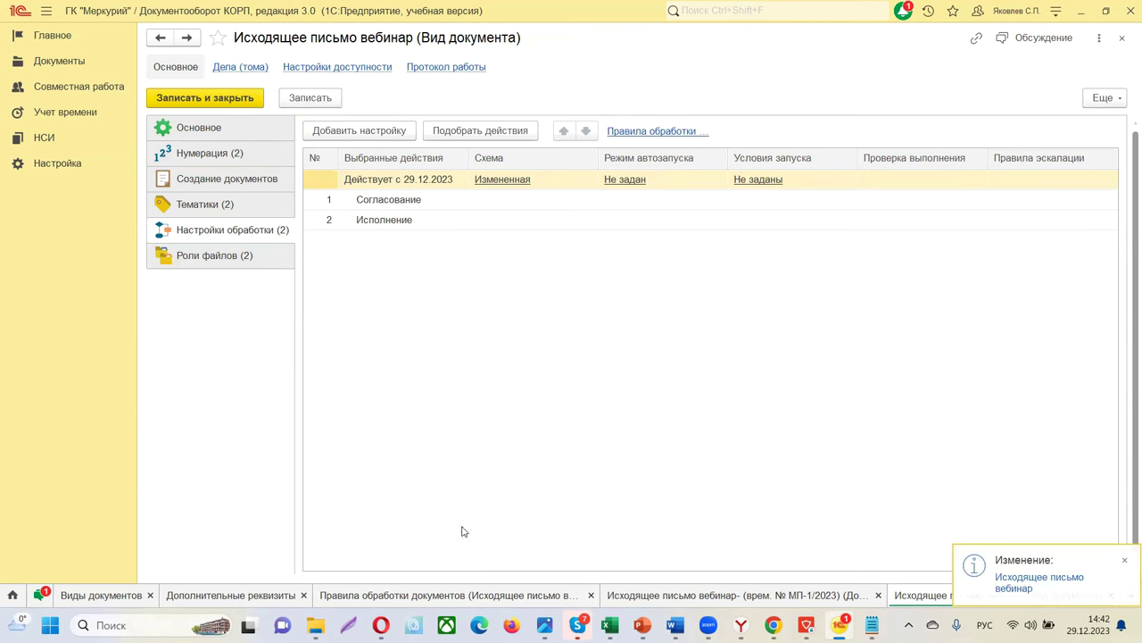
# Return to the test document, try to start its processing again, and refresh its action list.
pyautogui.click(671, 592)
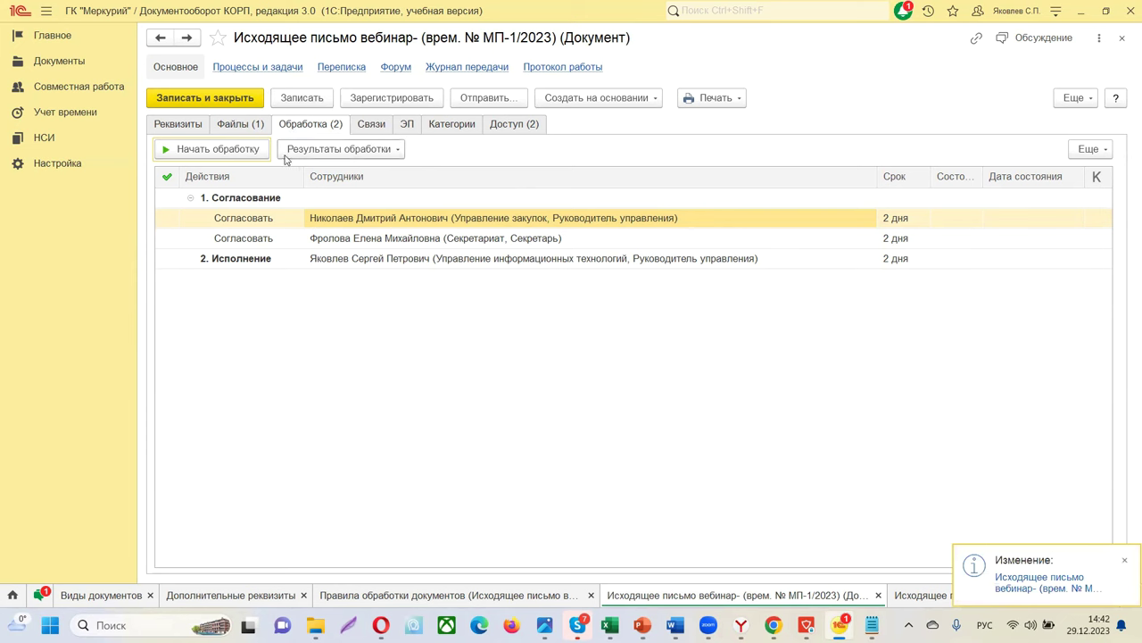
pyautogui.click(230, 150)
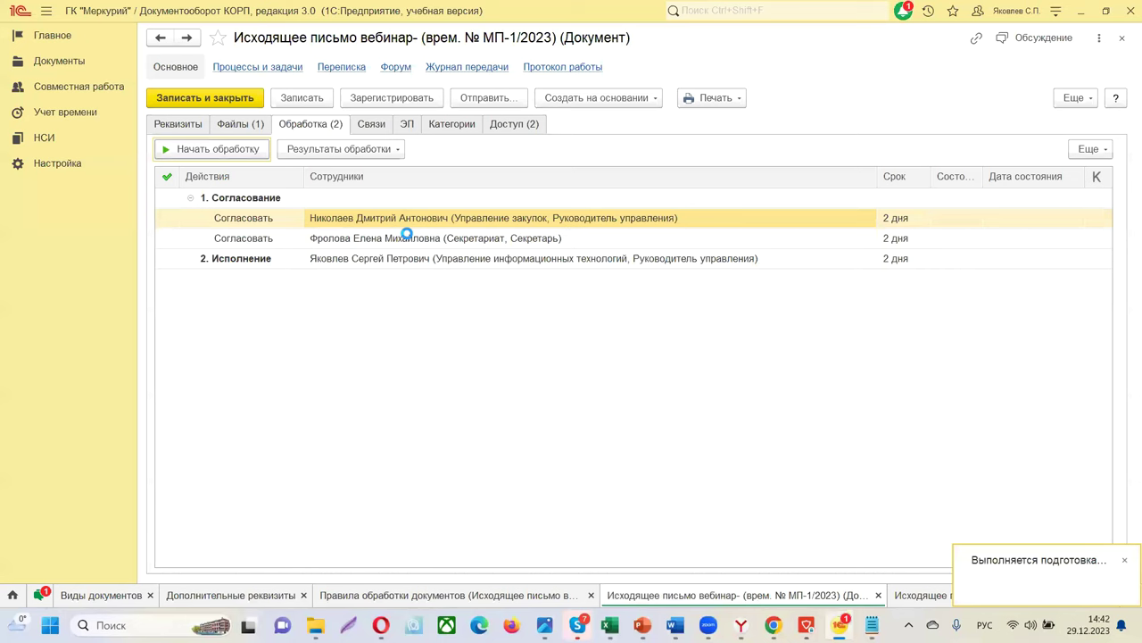
pyautogui.click(730, 340)
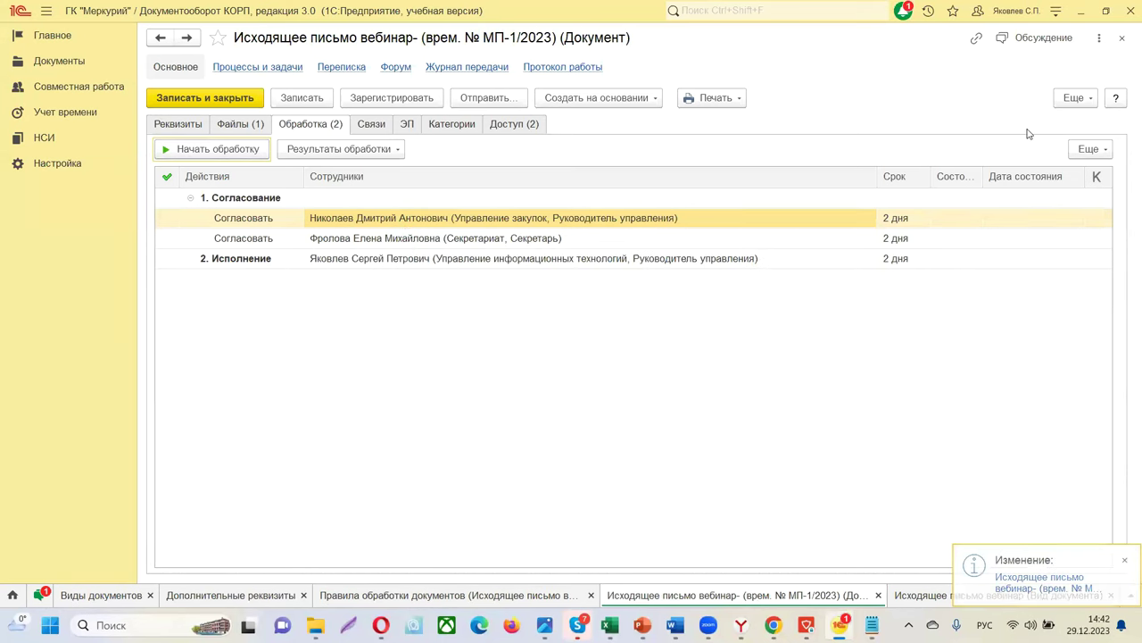
pyautogui.click(1088, 149)
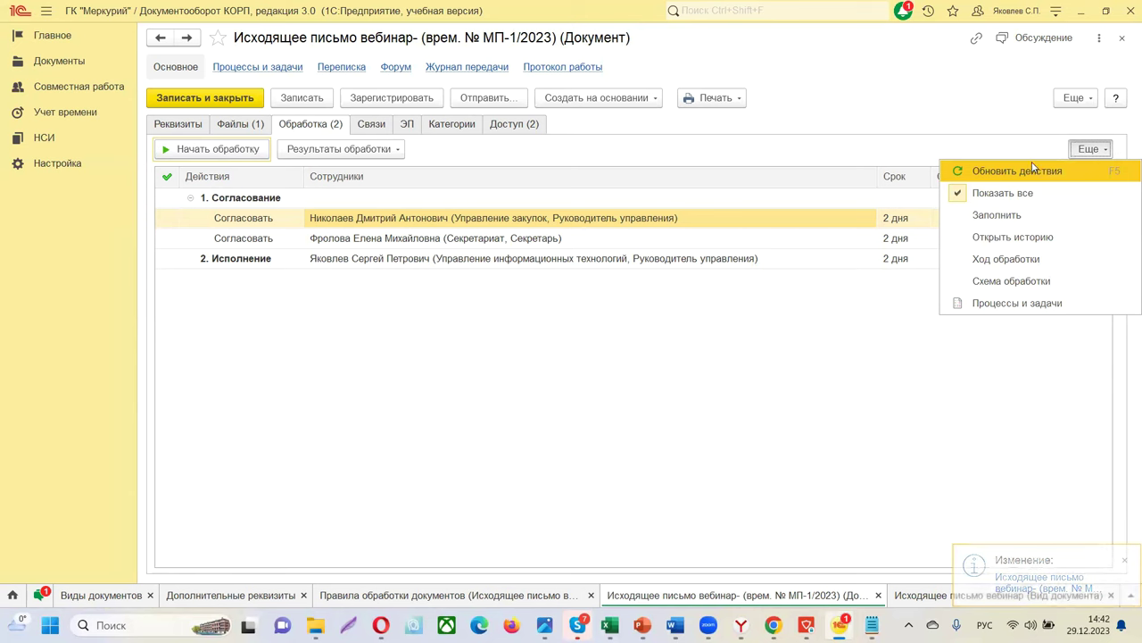
pyautogui.click(1005, 171)
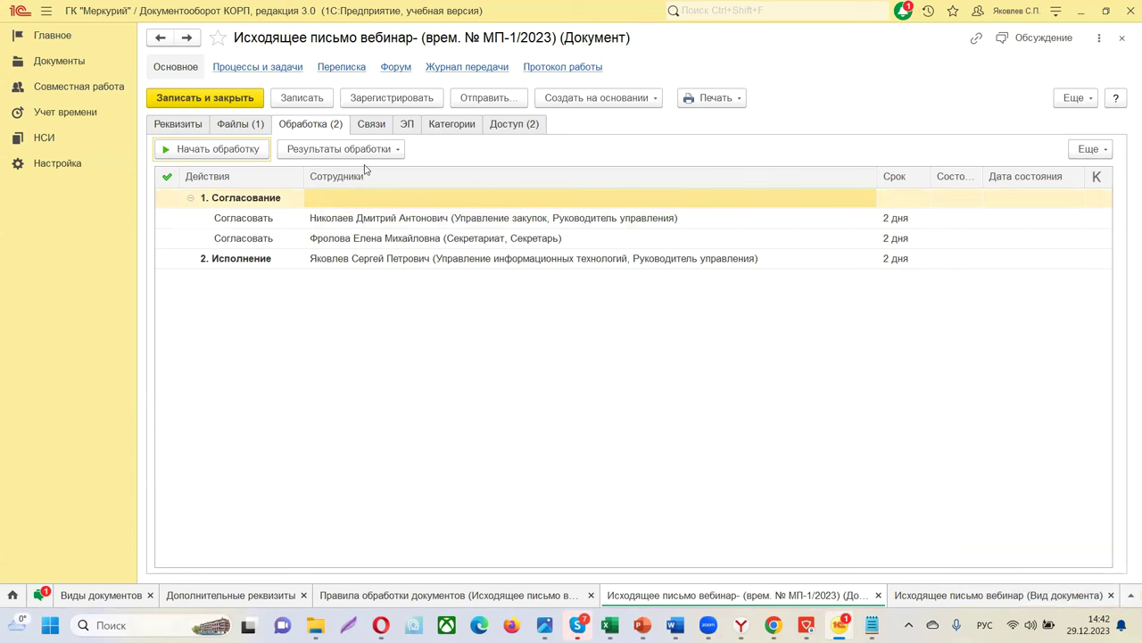
# Refill the document's processing actions from the updated rules and start processing the document.
pyautogui.click(1091, 149)
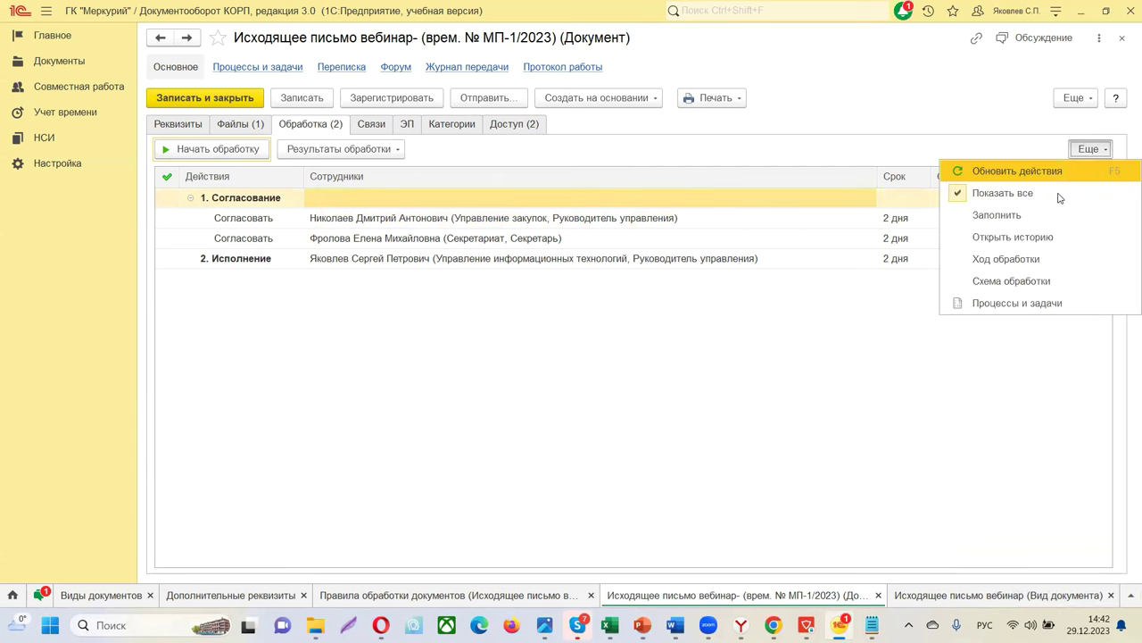
pyautogui.click(1003, 217)
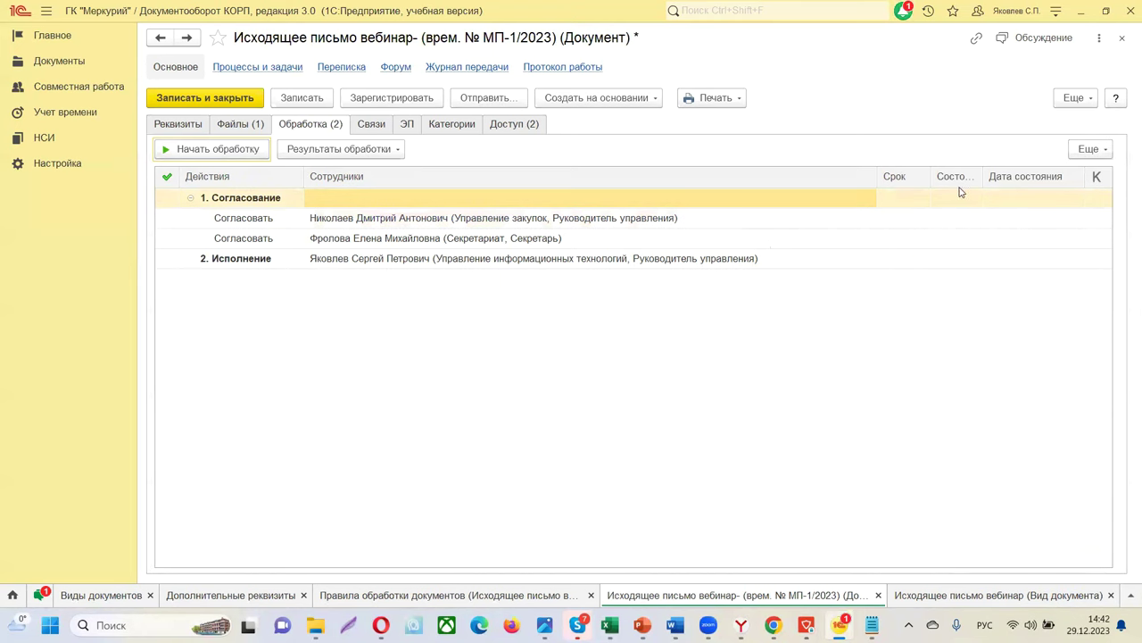
pyautogui.click(888, 204)
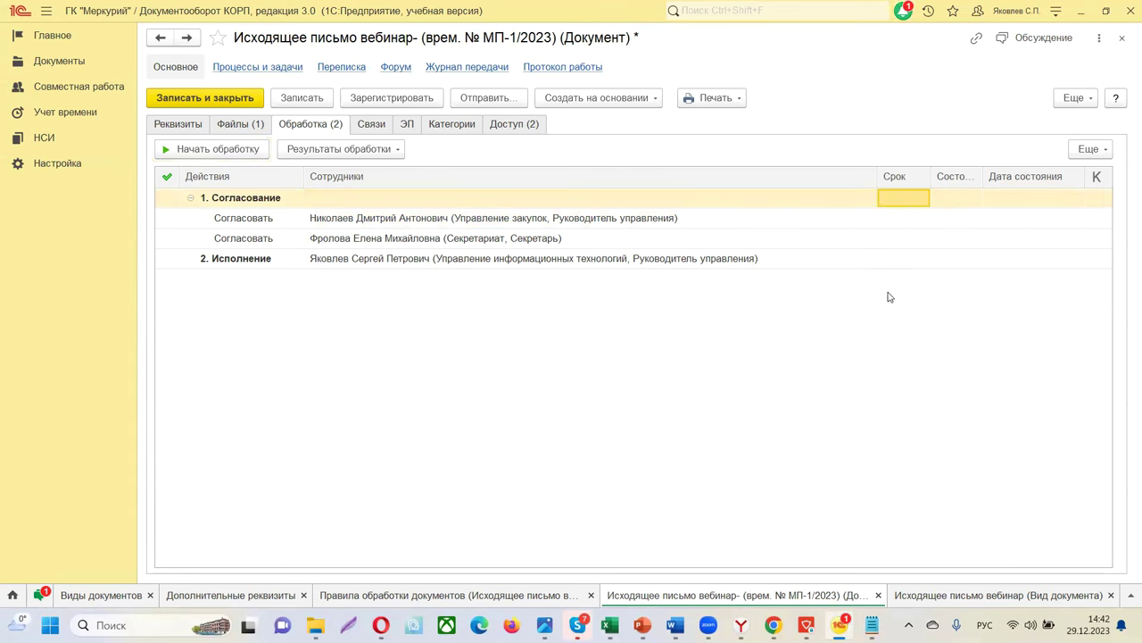
pyautogui.click(197, 153)
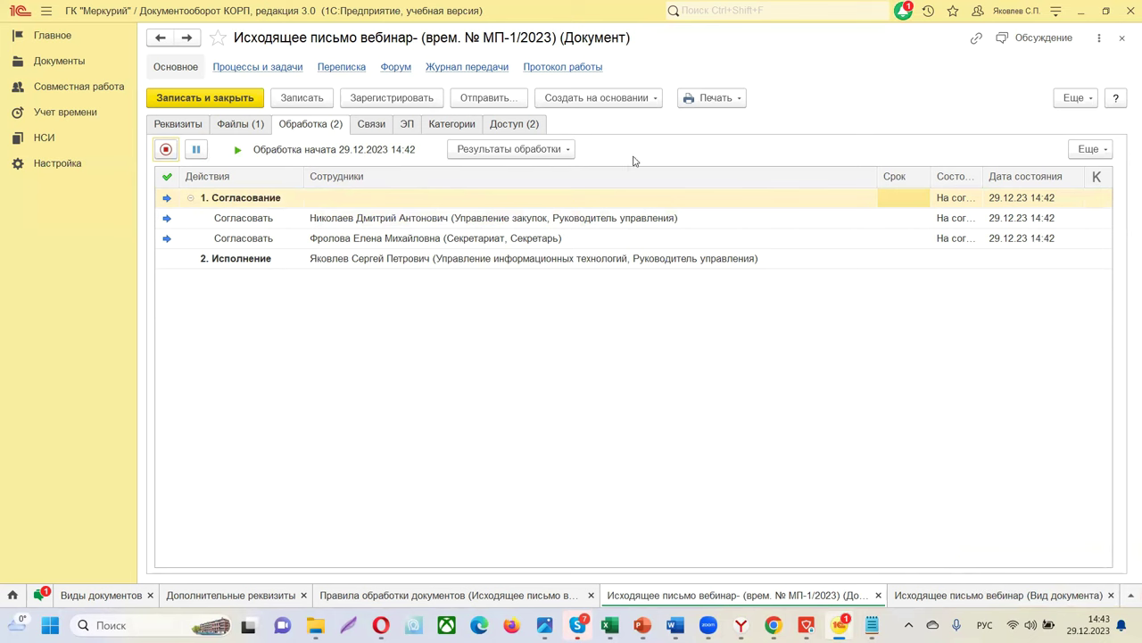
# Open the procurement department head's approval task from the document's processes and tasks.
pyautogui.click(259, 67)
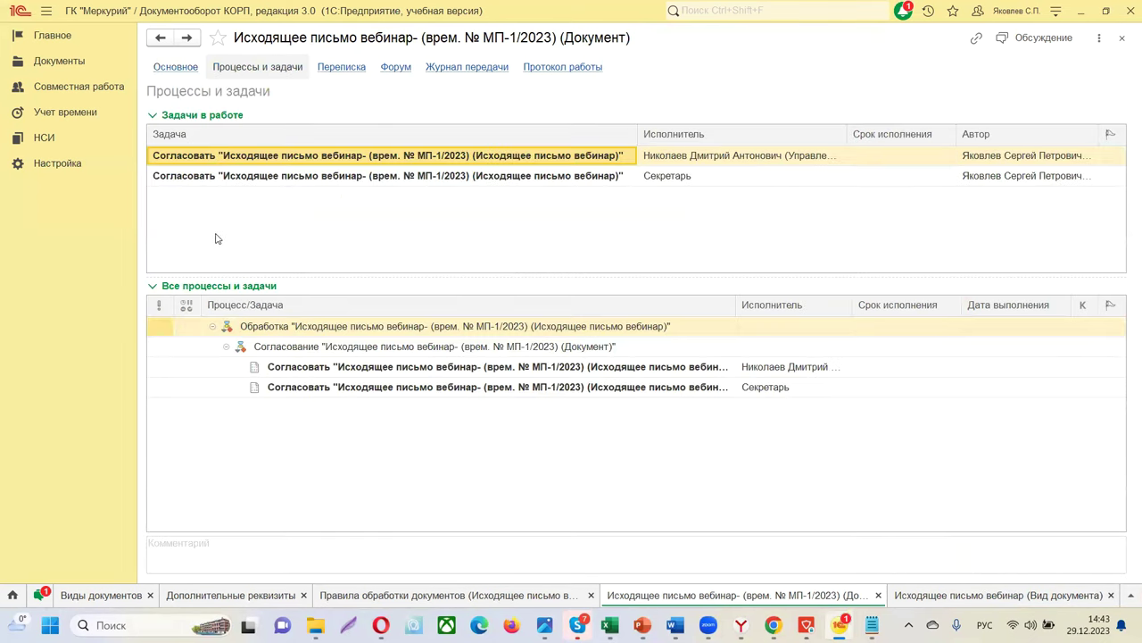
pyautogui.click(265, 158)
pyautogui.doubleClick(264, 155)
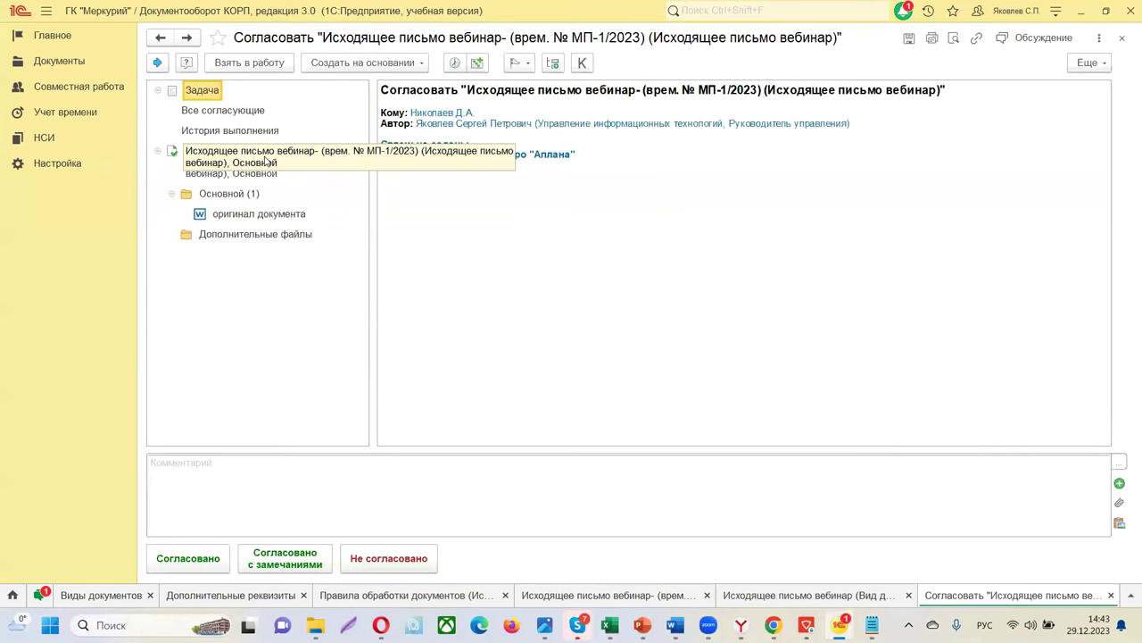
# Approve the letter in both the procurement head's and the secretary's tasks, recording the addressed performer as the actual performer each time.
pyautogui.click(189, 558)
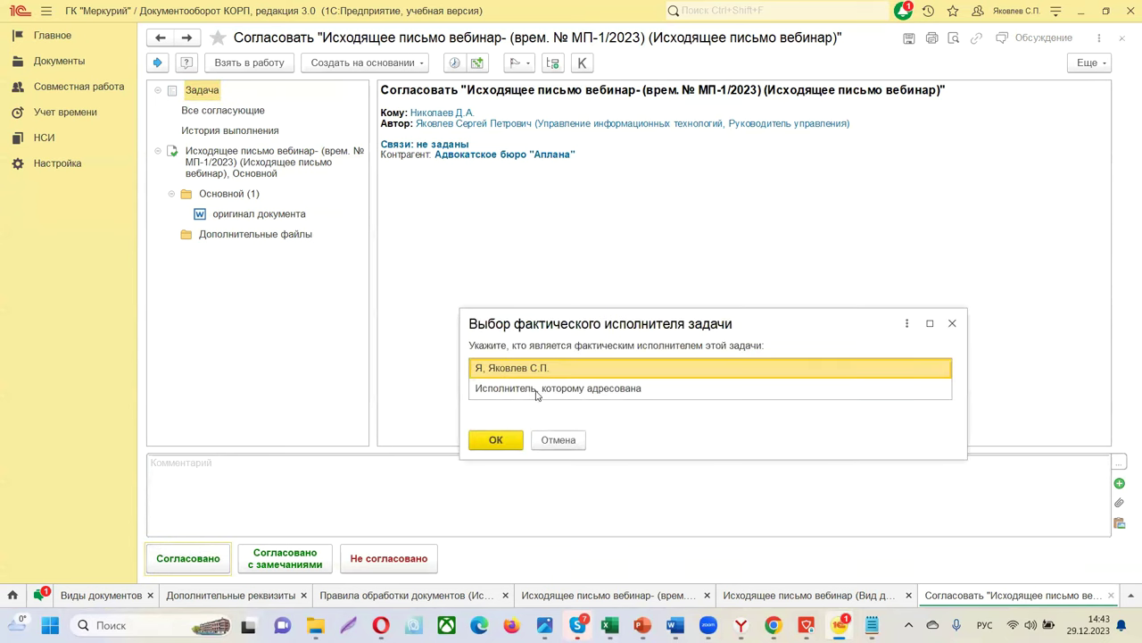
pyautogui.click(536, 394)
pyautogui.click(495, 439)
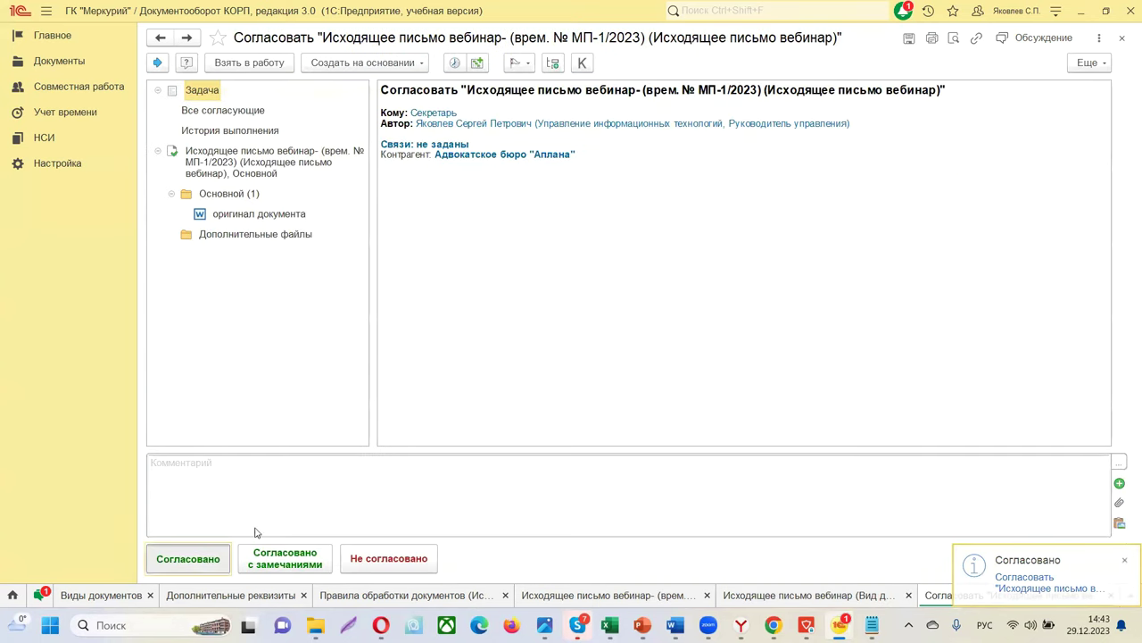
pyautogui.click(506, 391)
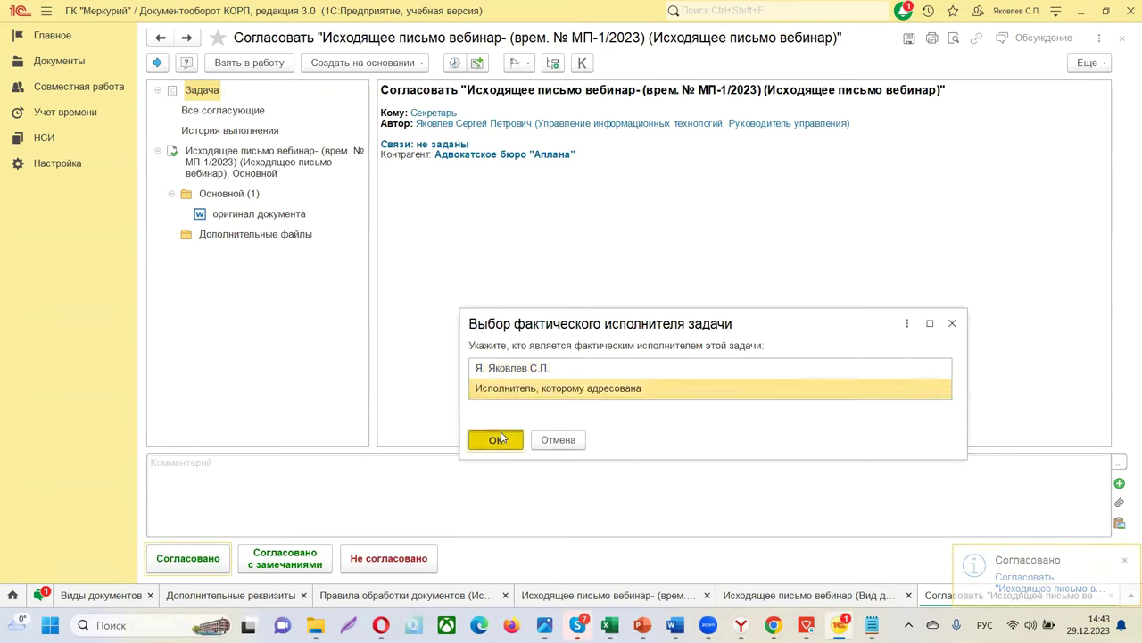
pyautogui.click(503, 430)
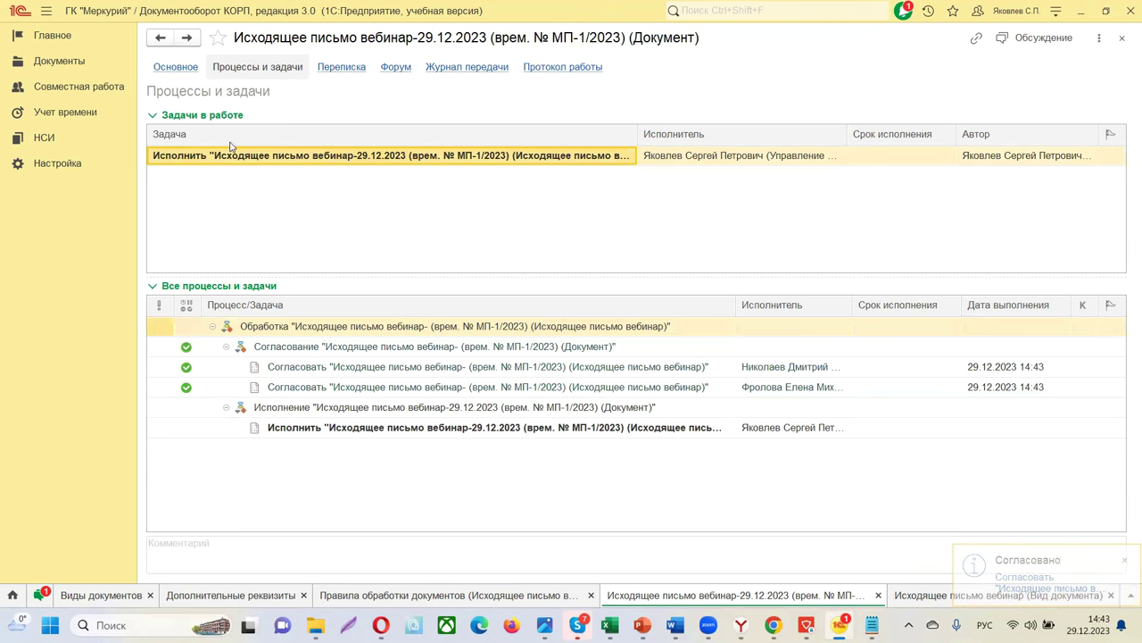
# Check the document's details and processing actions, and complete its execution task from the document's processes and tasks.
pyautogui.click(186, 71)
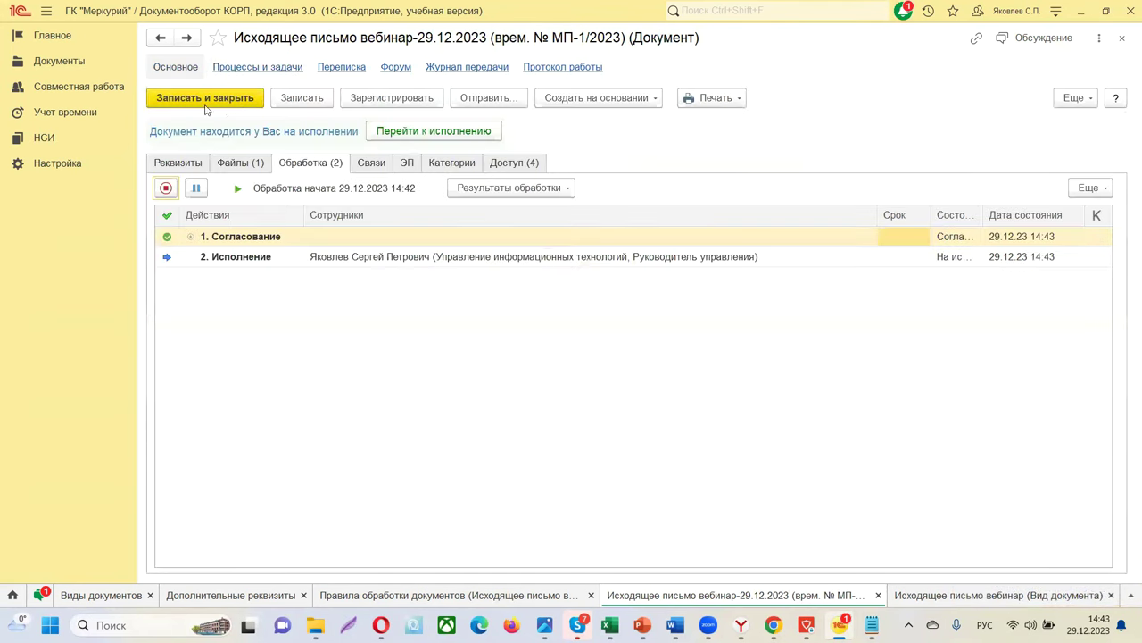
pyautogui.click(174, 164)
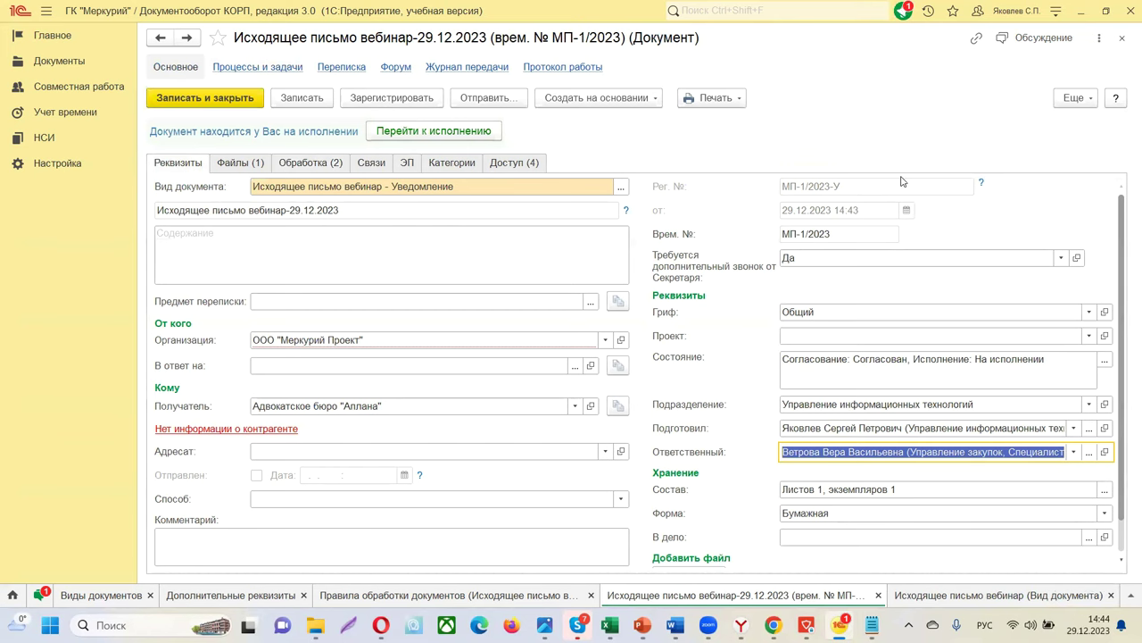
pyautogui.click(306, 163)
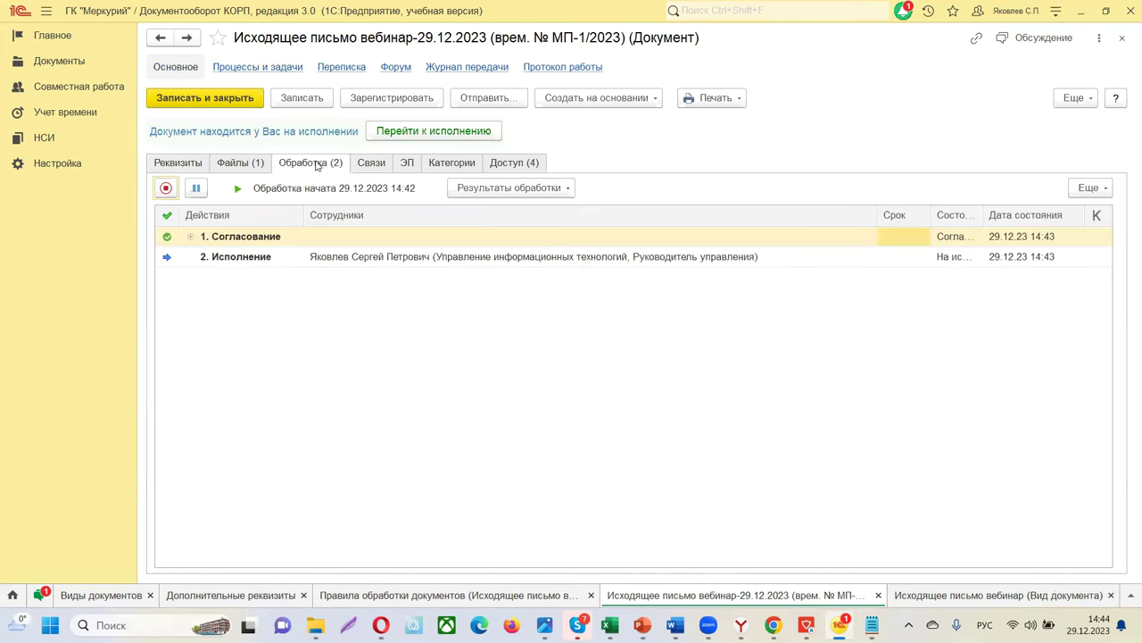
pyautogui.click(252, 69)
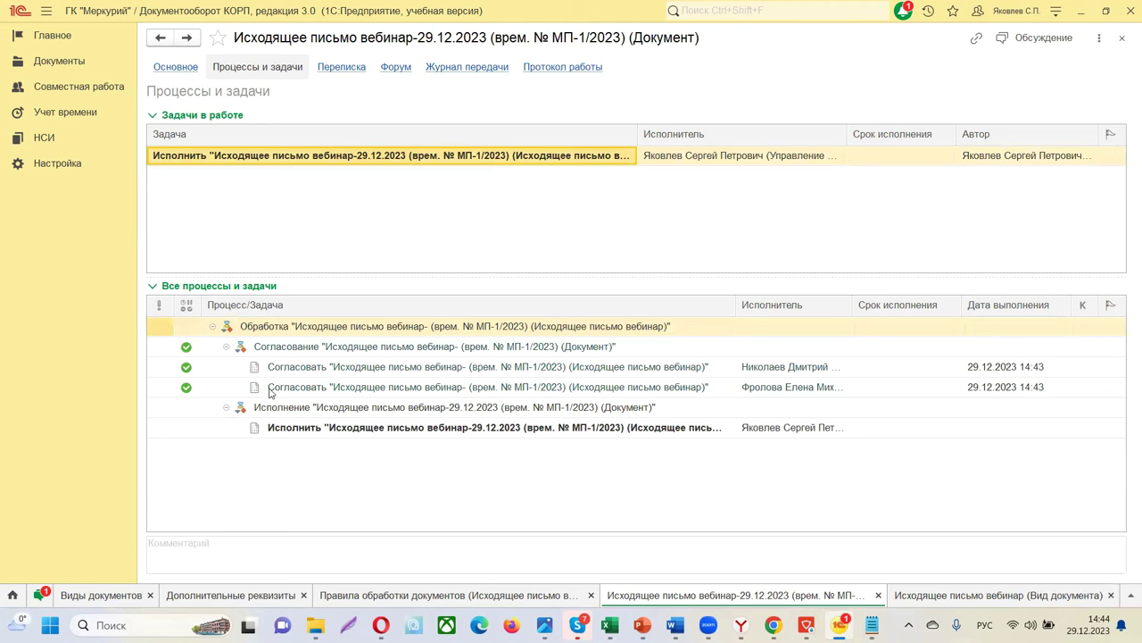
pyautogui.doubleClick(236, 156)
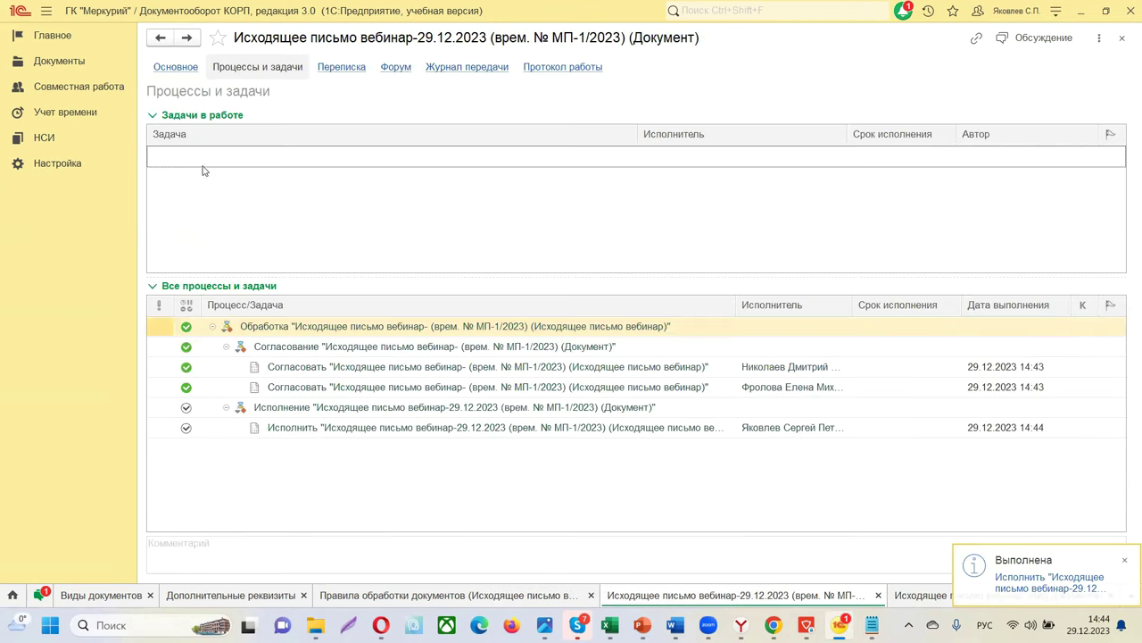
# View the approval sheet "Лист согласования" from the document's processing results, close it, and review the document's details.
pyautogui.click(192, 68)
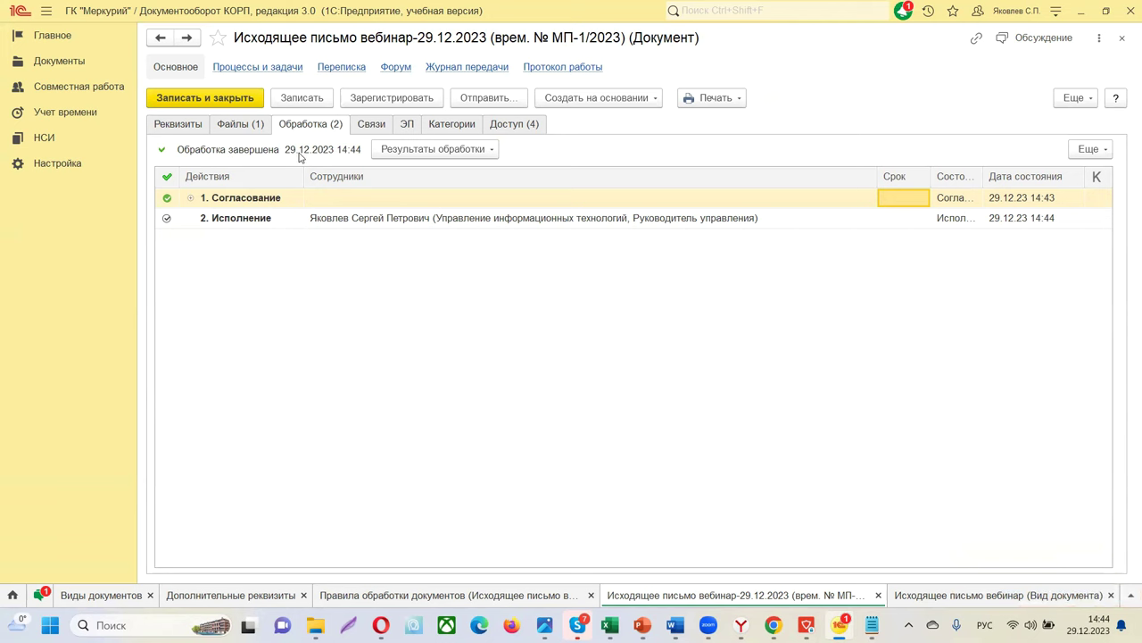
pyautogui.click(436, 150)
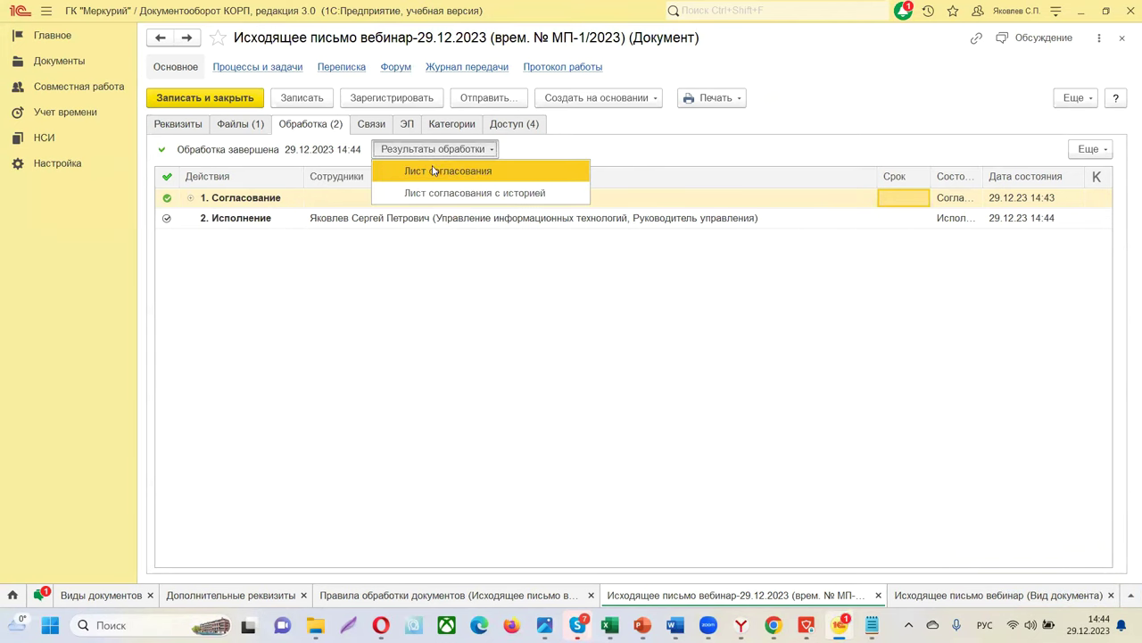
pyautogui.click(435, 171)
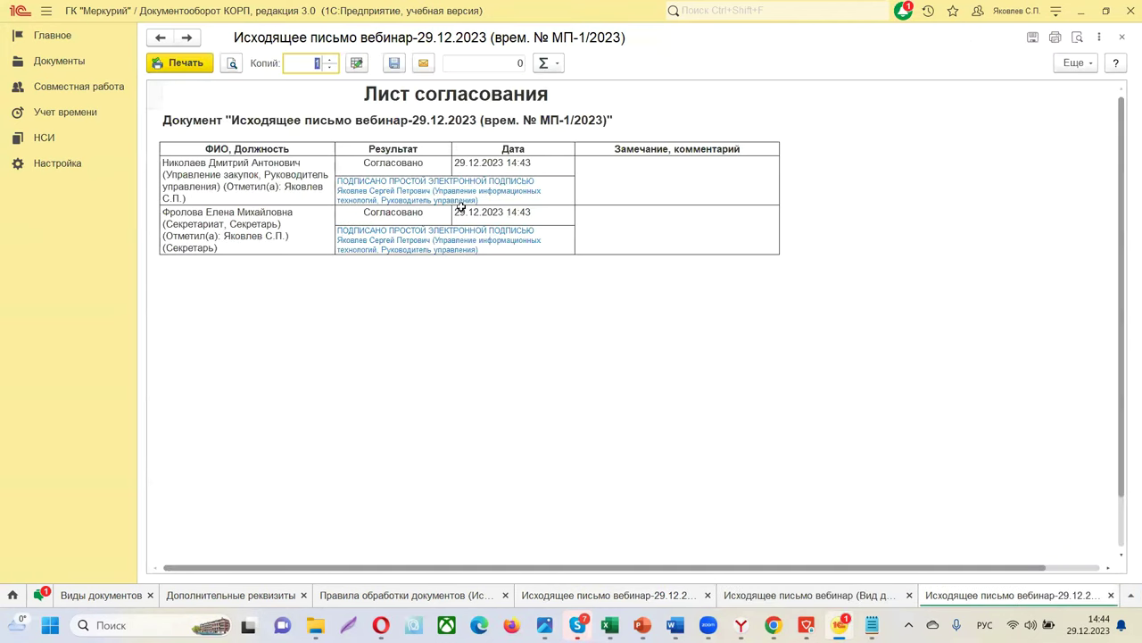
pyautogui.click(1123, 38)
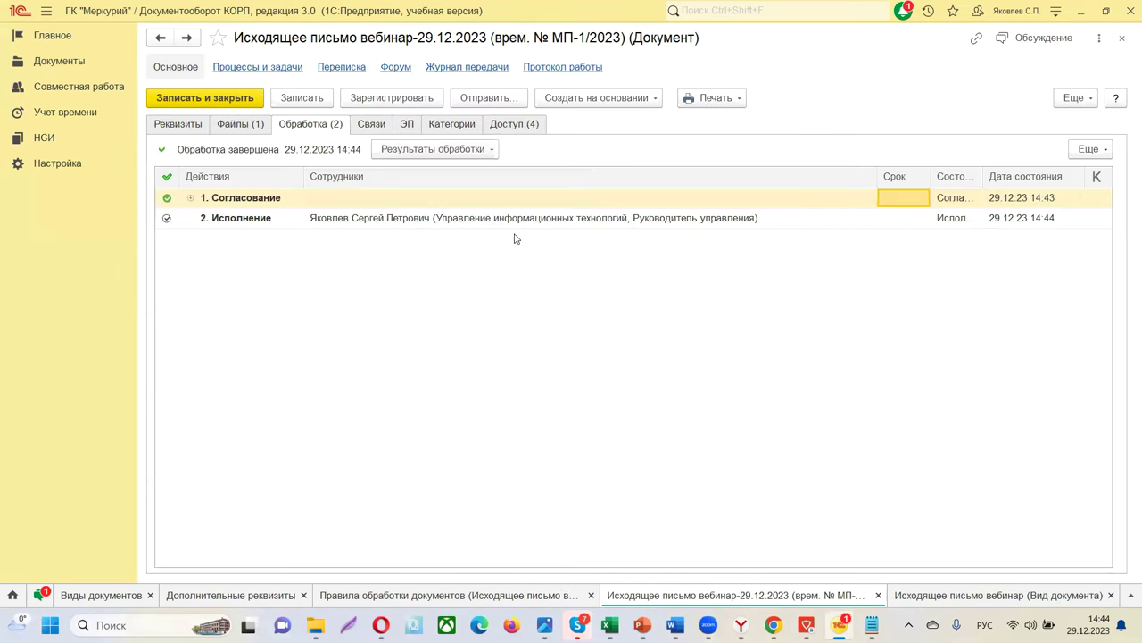
pyautogui.click(183, 124)
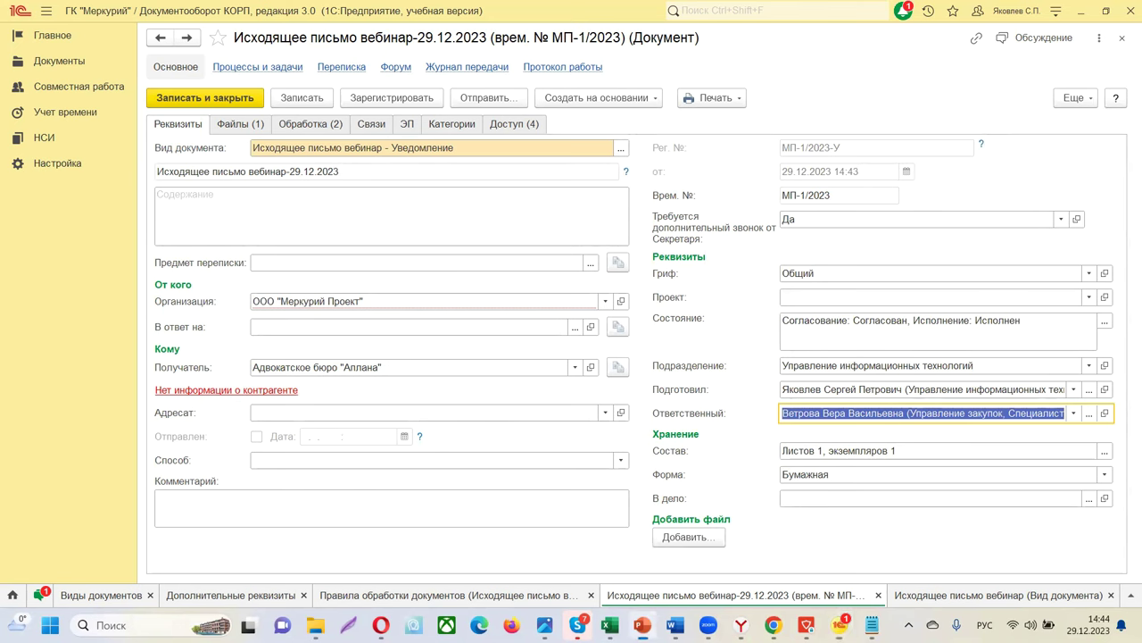
# Switch to the PowerPoint webinar presentation and show slide 4, "Легенда", to review the document type requirements.
pyautogui.hotkey('alt', 'Tab')
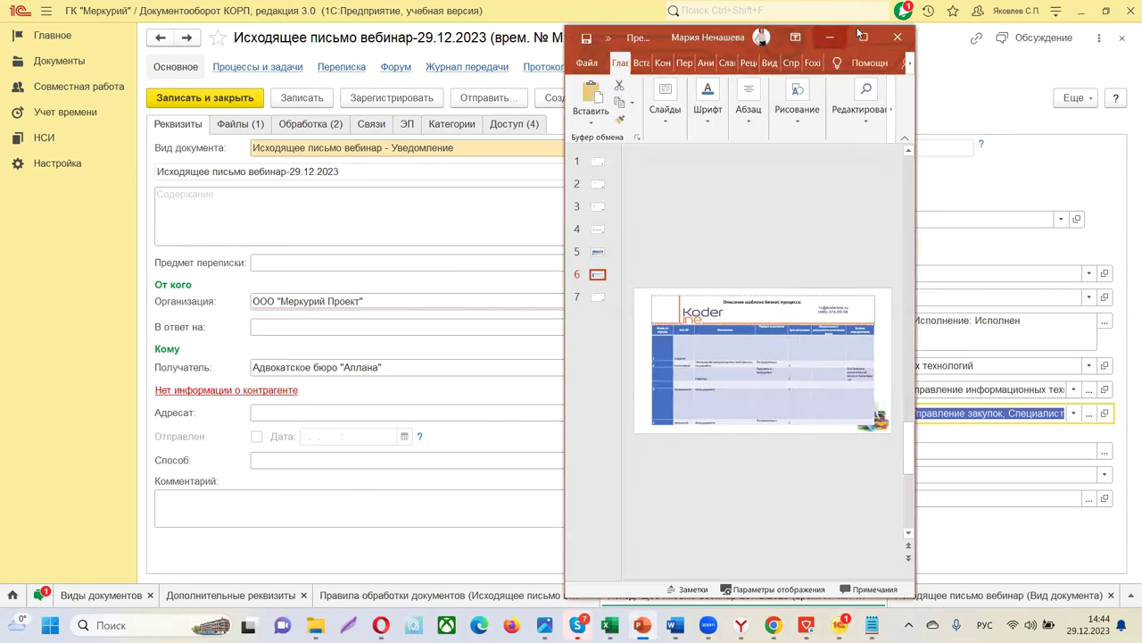
pyautogui.scroll(-1, 437, 268)
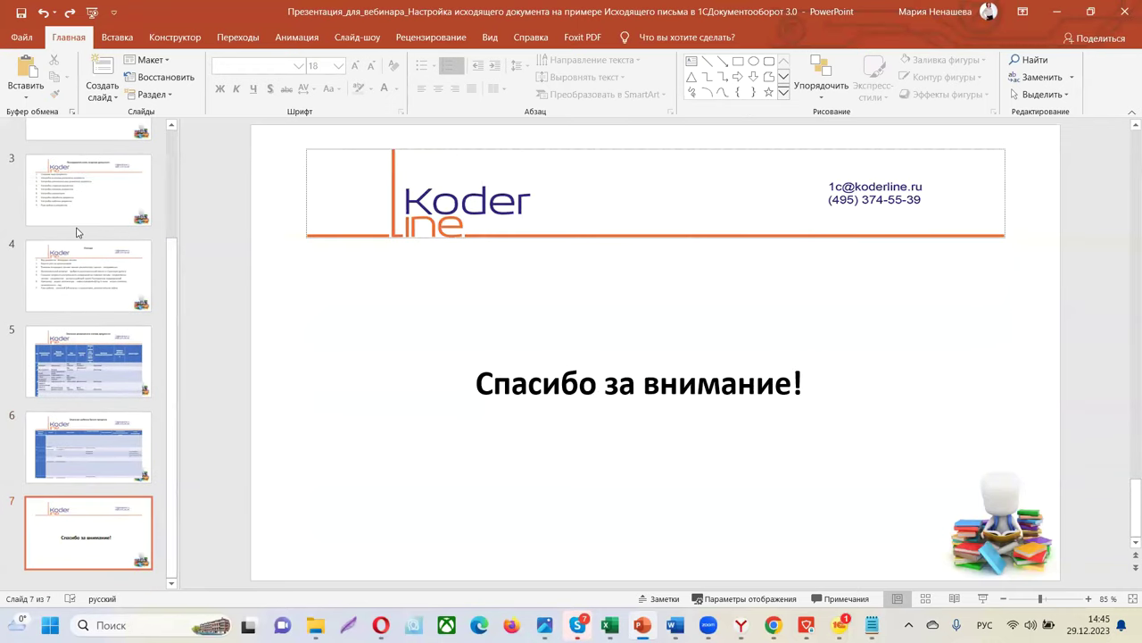
pyautogui.click(60, 279)
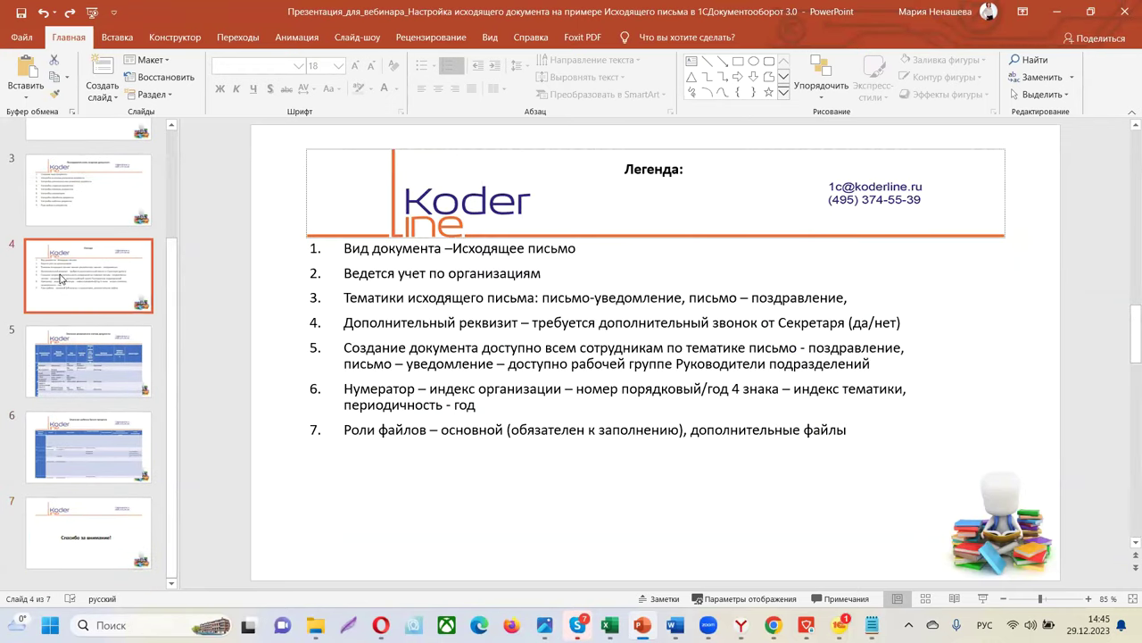